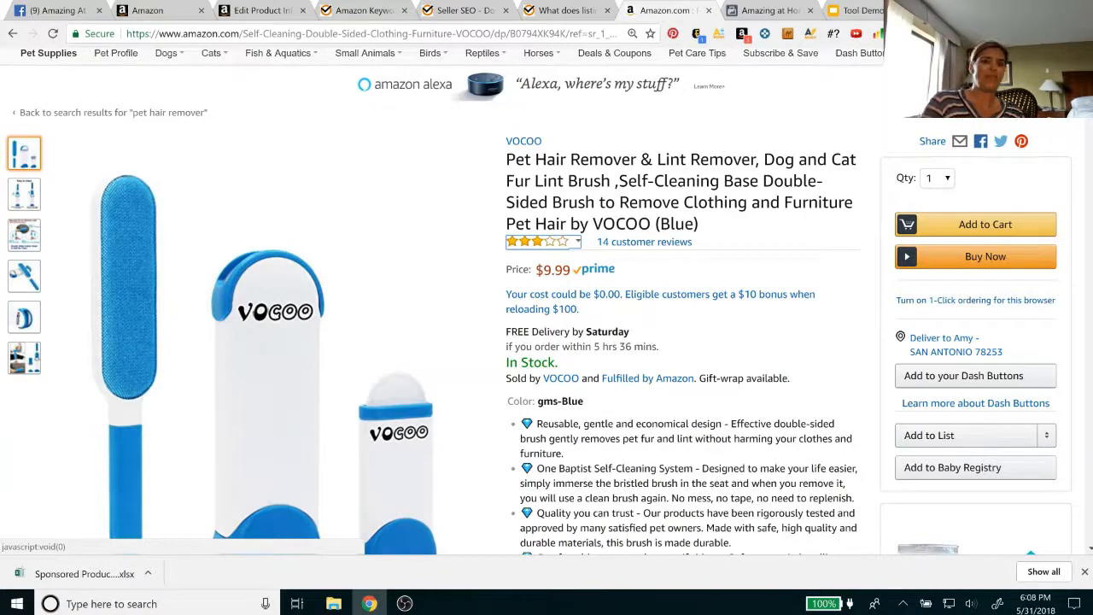
Browse several pages of sponsored products related to the VOCOO pet hair remover listing
{"action": "scroll", "coordinate": [558, 455], "scroll_direction": "down", "scroll_amount": 6}
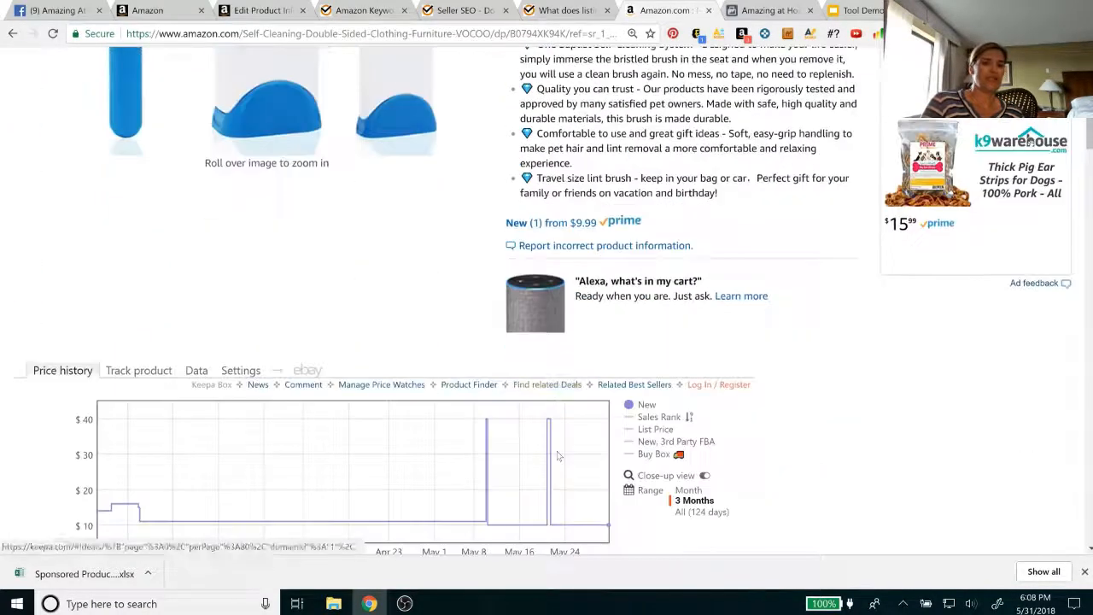
{"action": "scroll", "coordinate": [559, 457], "scroll_direction": "down", "scroll_amount": 5}
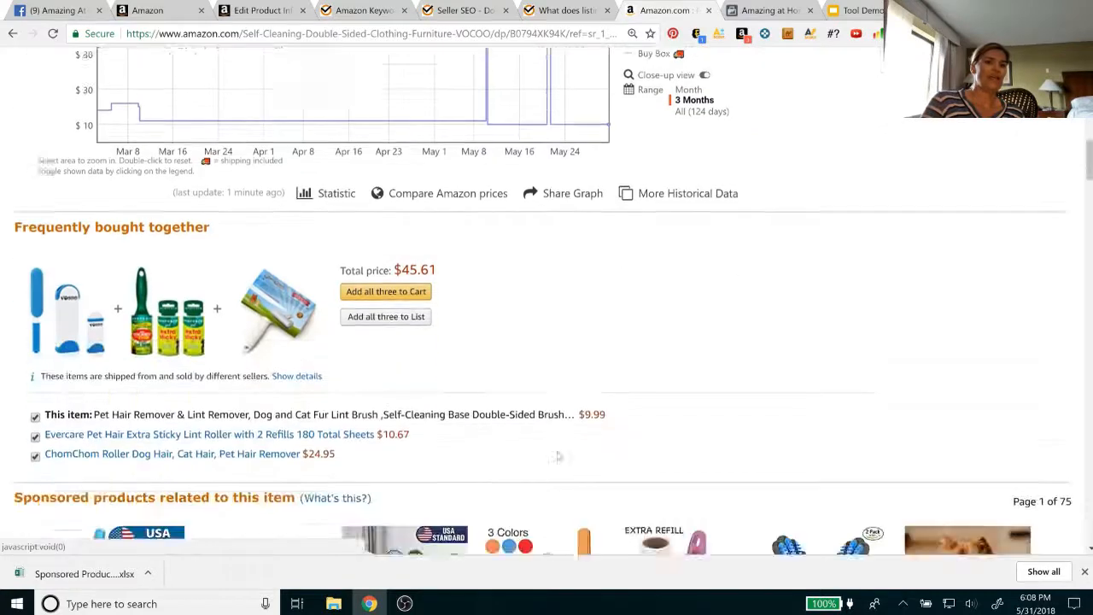
{"action": "scroll", "coordinate": [557, 455], "scroll_direction": "down", "scroll_amount": 1}
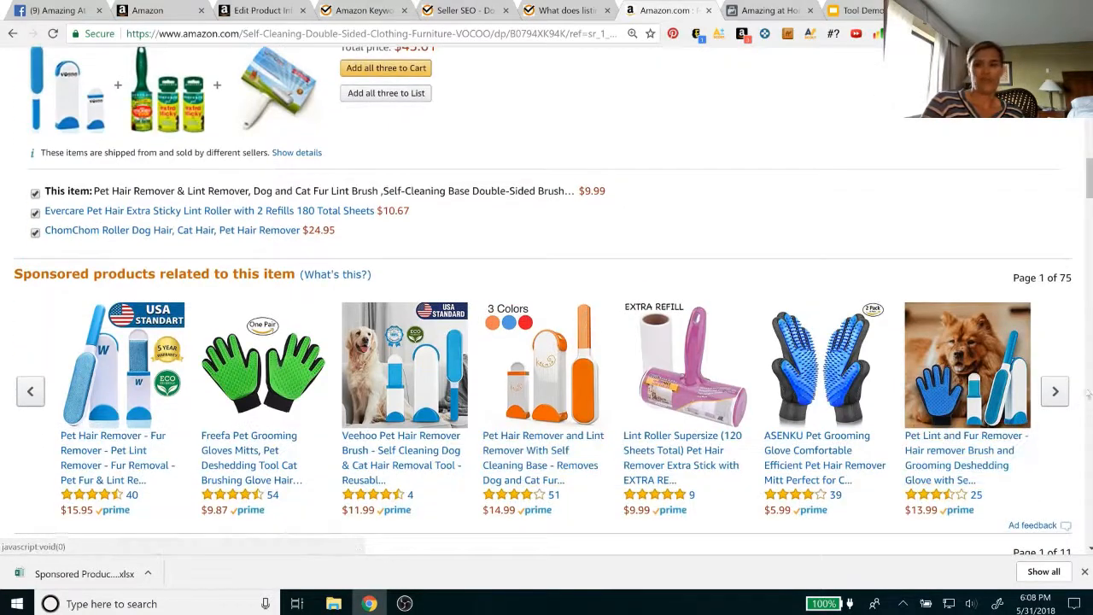
{"action": "left_click", "coordinate": [1055, 395]}
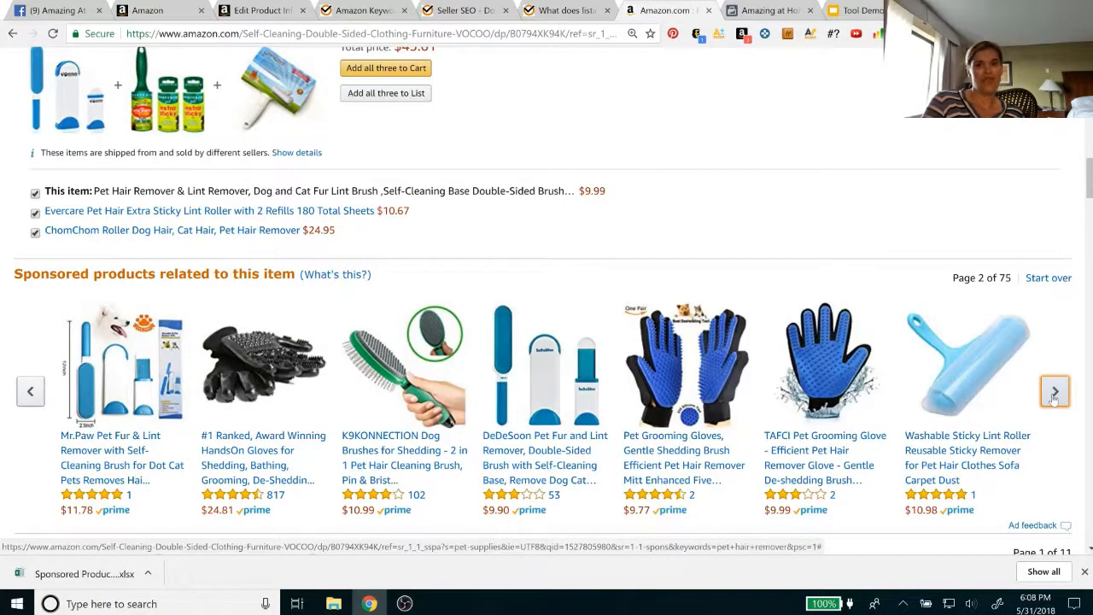
{"action": "left_click", "coordinate": [1055, 393]}
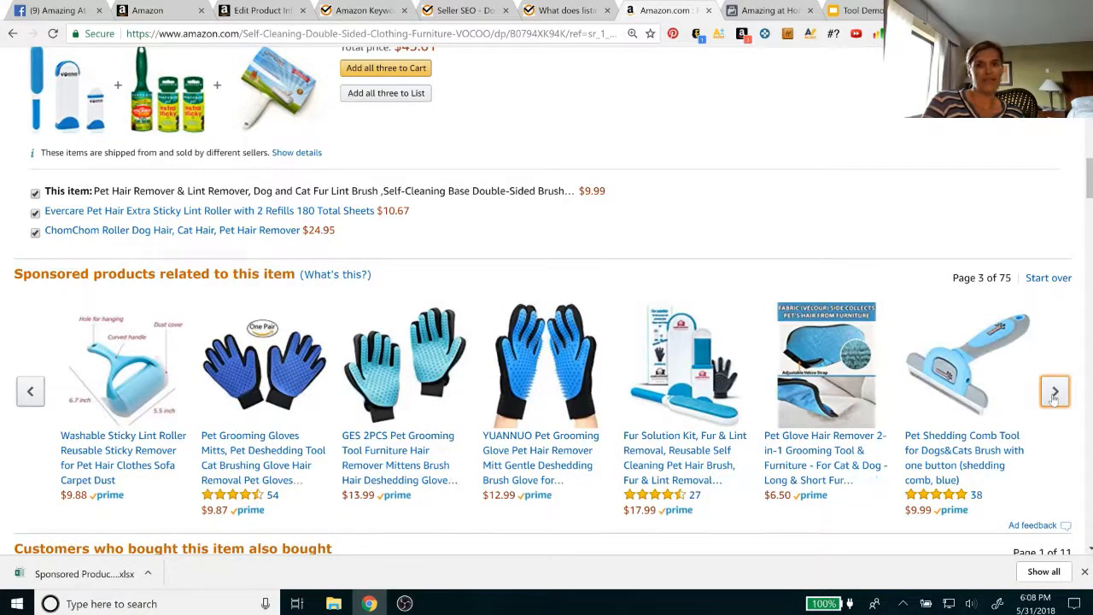
{"action": "left_click", "coordinate": [1055, 393]}
{"action": "left_click", "coordinate": [1055, 394]}
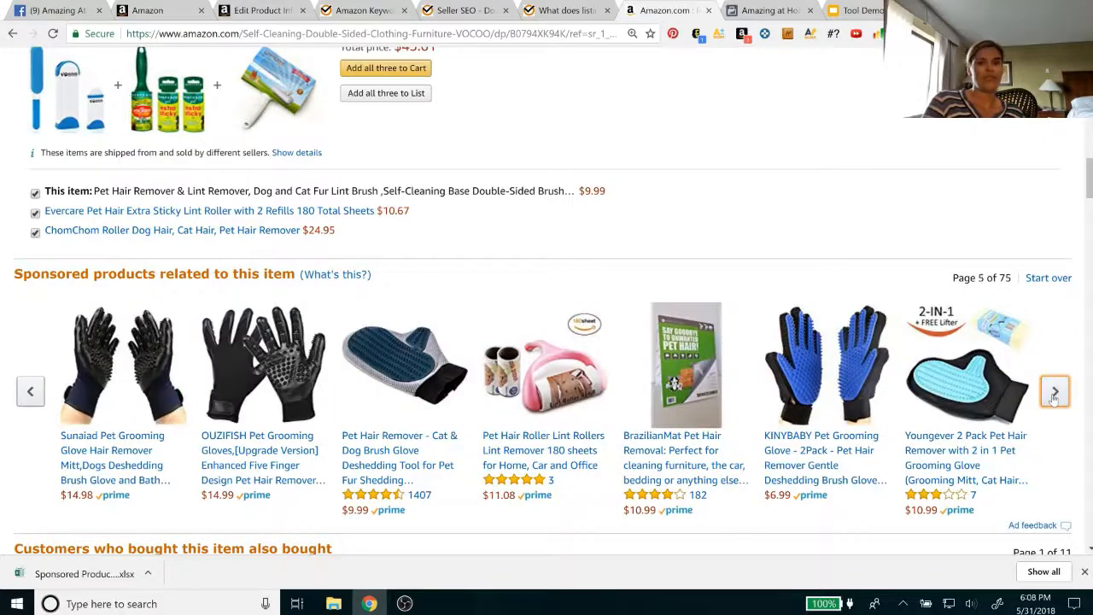
{"action": "left_click", "coordinate": [1055, 395]}
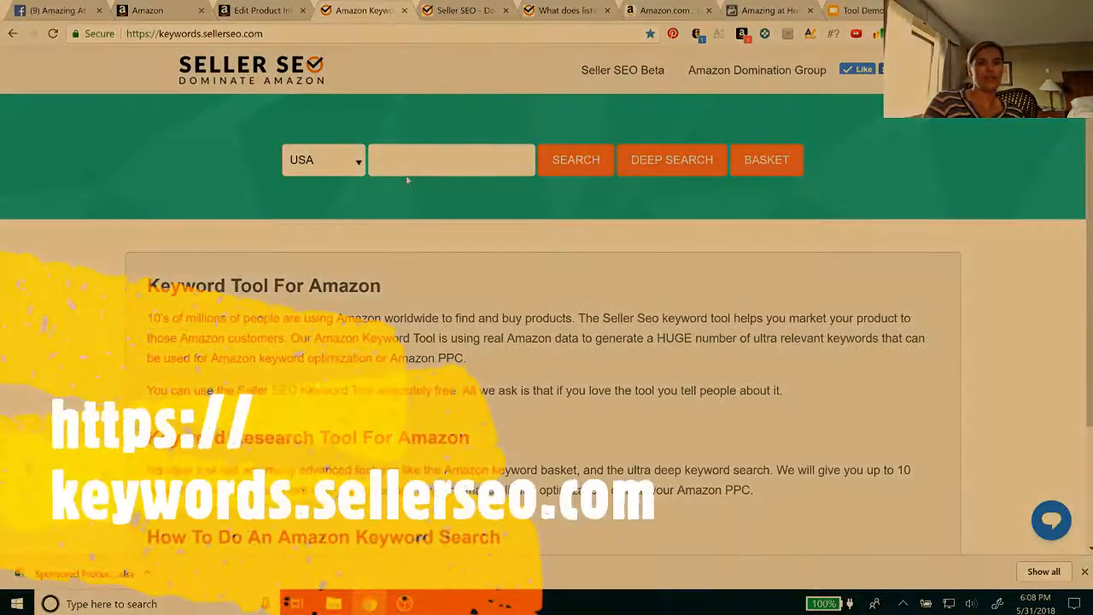
Search the Seller SEO keyword tool for "pet hair remover" in the USA marketplace and look through the keyword list
{"action": "left_click", "coordinate": [407, 171]}
{"action": "type", "text": "pet"}
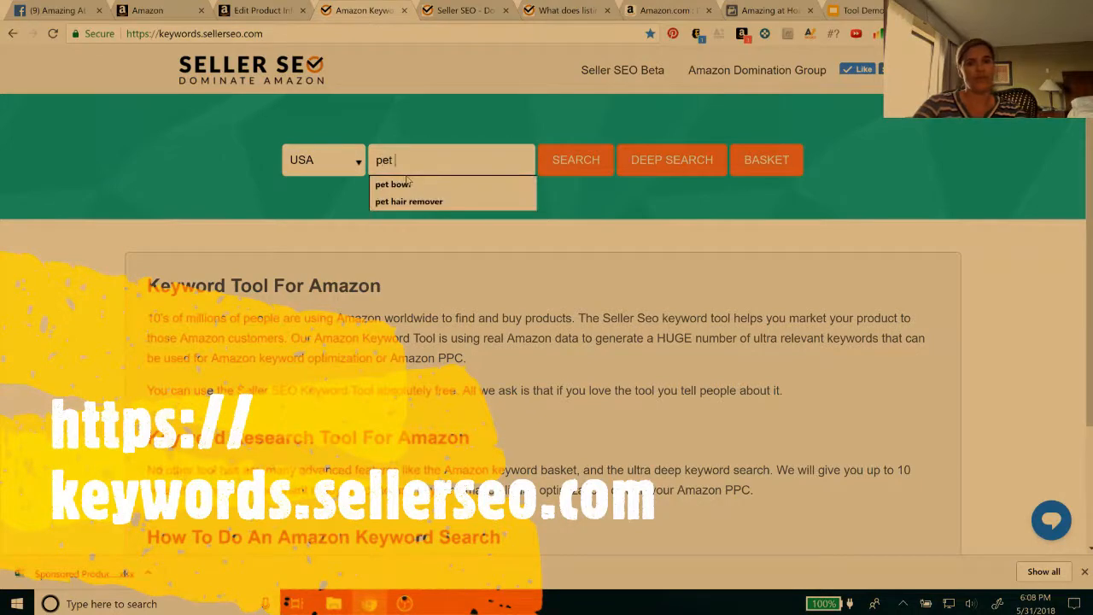
{"action": "type", "text": " hair remover"}
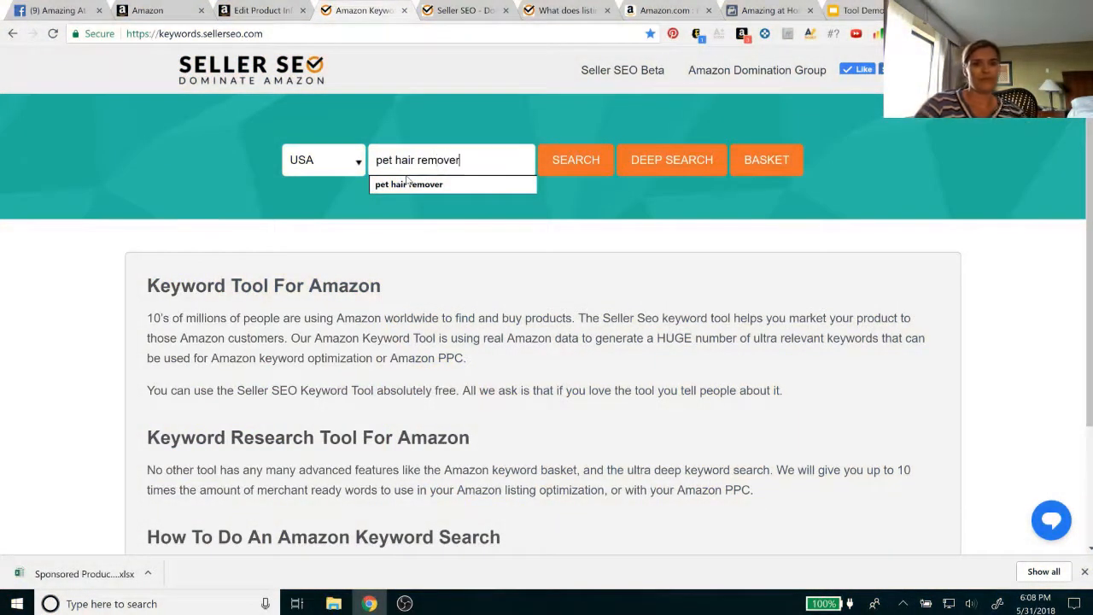
{"action": "left_click", "coordinate": [577, 161]}
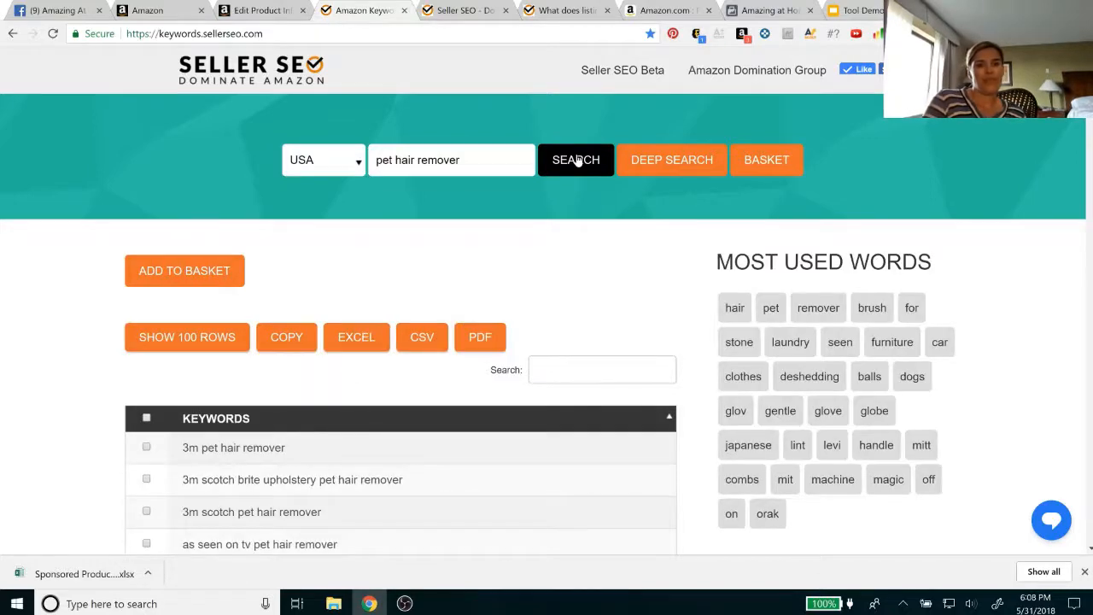
{"action": "scroll", "coordinate": [588, 322], "scroll_direction": "down", "scroll_amount": 3}
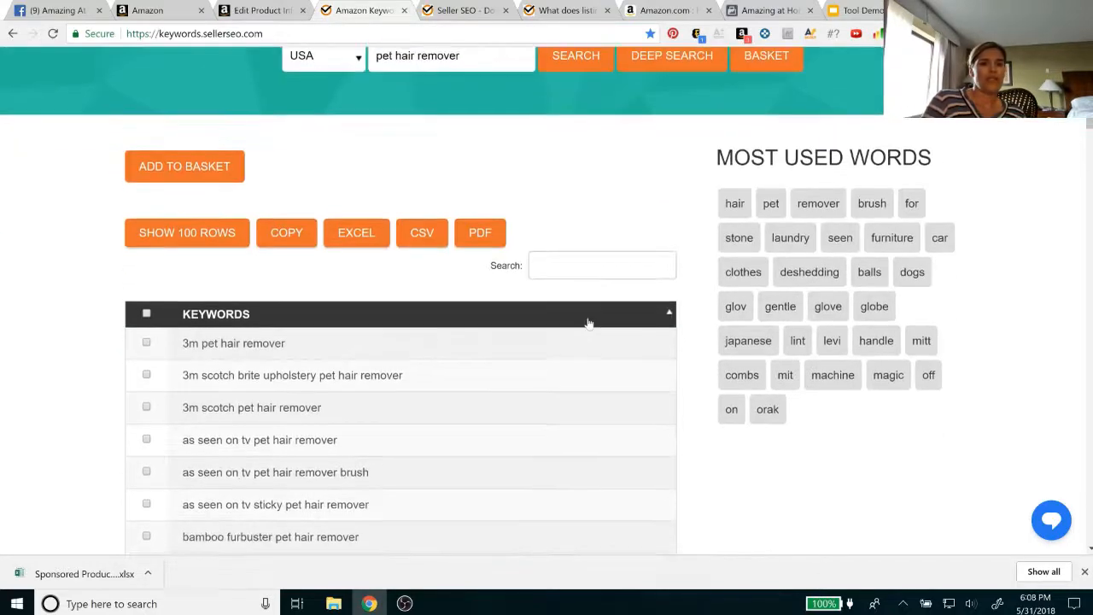
{"action": "scroll", "coordinate": [588, 323], "scroll_direction": "down", "scroll_amount": 15}
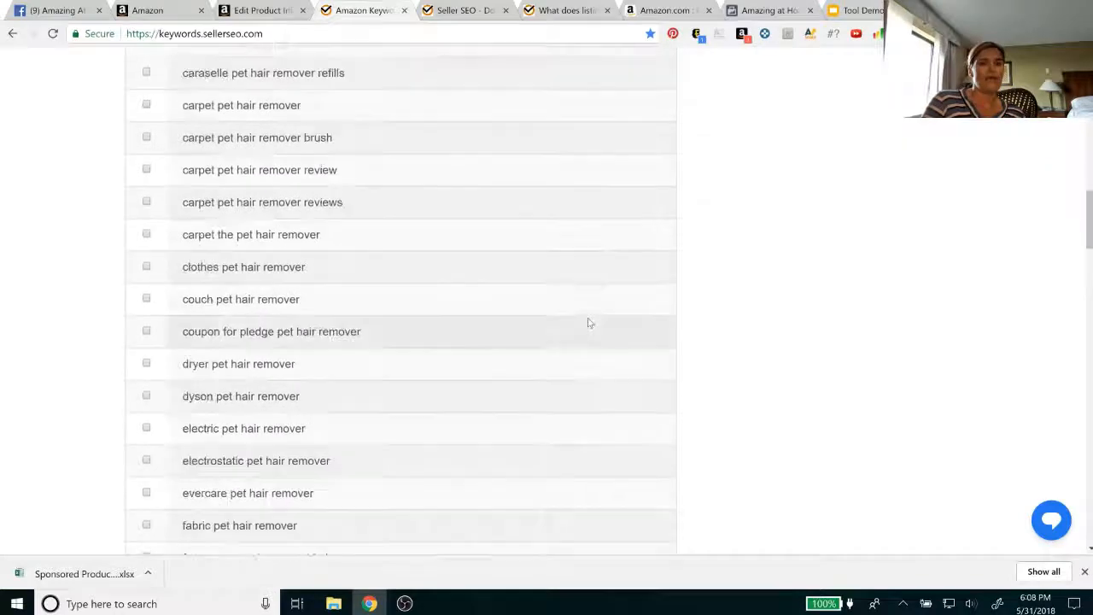
{"action": "scroll", "coordinate": [587, 323], "scroll_direction": "down", "scroll_amount": 15}
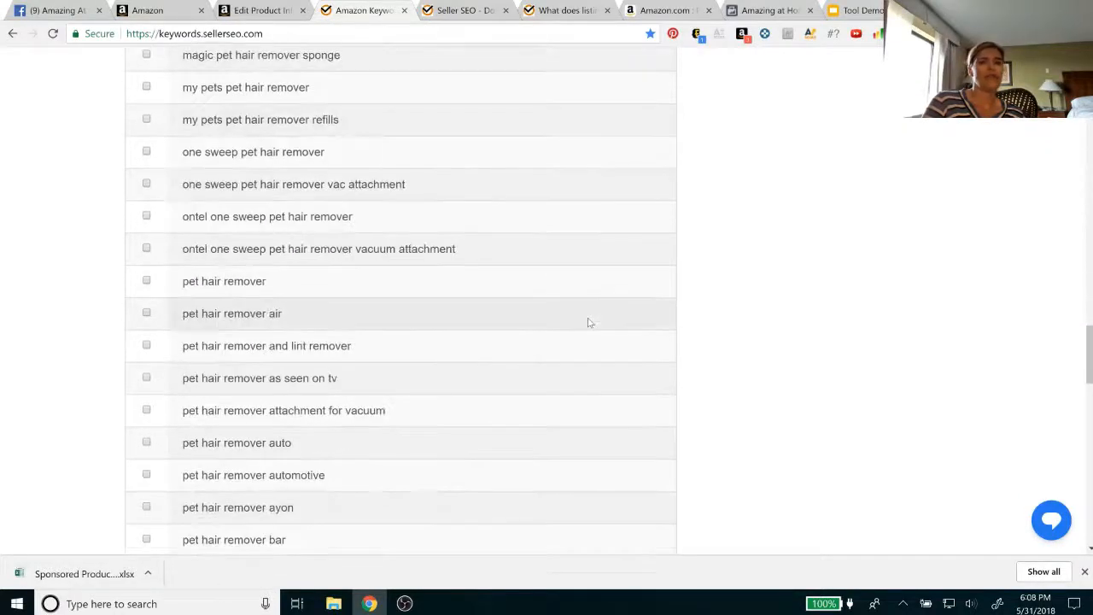
{"action": "scroll", "coordinate": [588, 322], "scroll_direction": "up", "scroll_amount": 15}
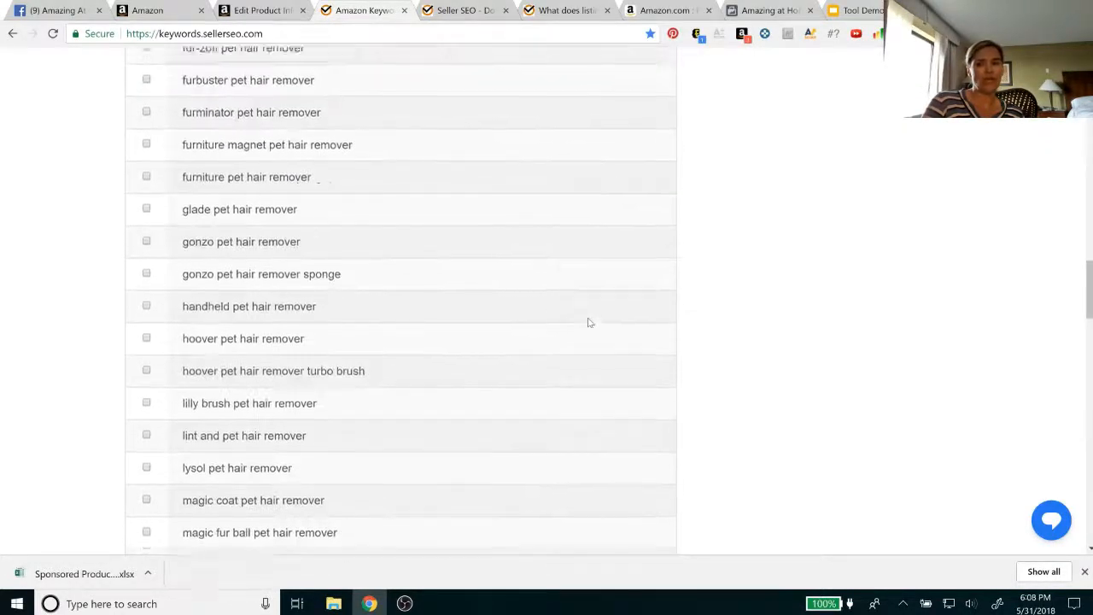
{"action": "scroll", "coordinate": [587, 323], "scroll_direction": "up", "scroll_amount": 10}
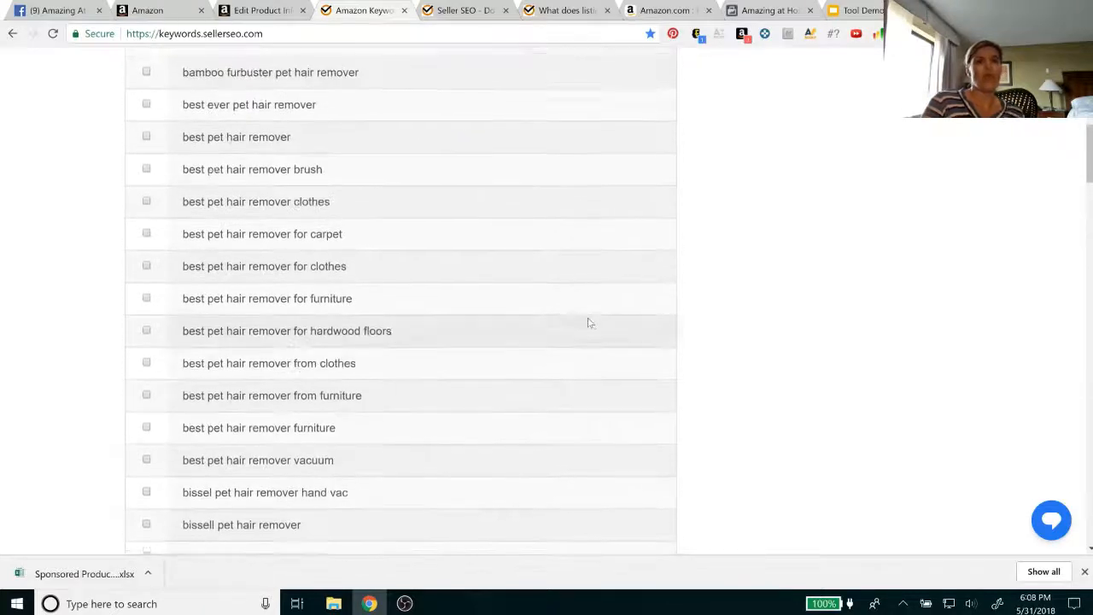
{"action": "scroll", "coordinate": [588, 323], "scroll_direction": "up", "scroll_amount": 3}
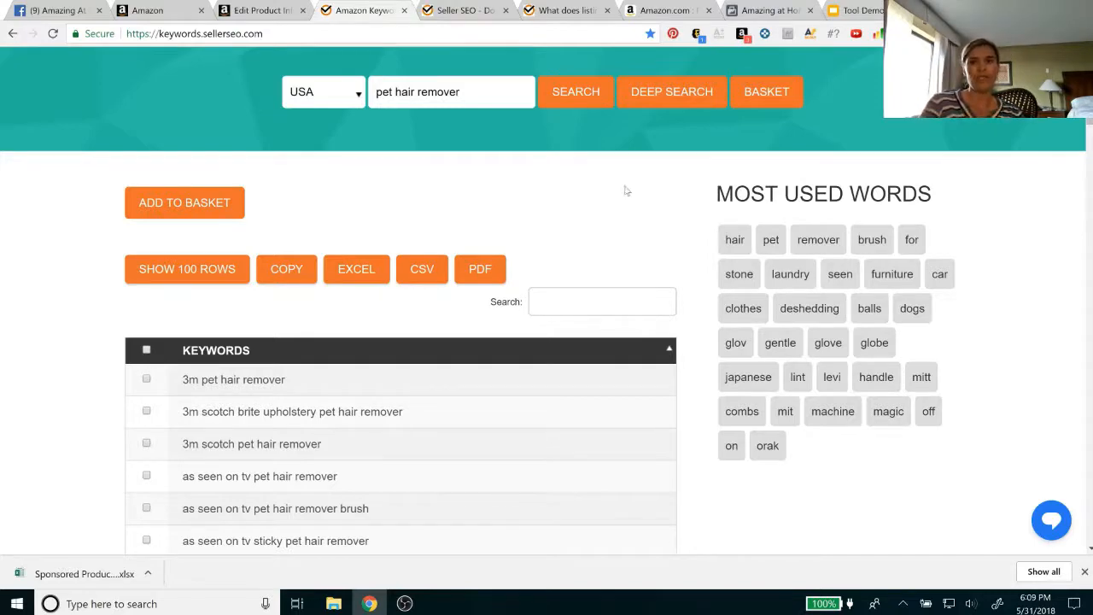
On Amazon, shorten the search phrase to "pet hair" to get suggestions and search Pet Supplies for the suggested "pet hair remover"
{"action": "left_click", "coordinate": [656, 15]}
{"action": "scroll", "coordinate": [381, 183], "scroll_direction": "up", "scroll_amount": 20}
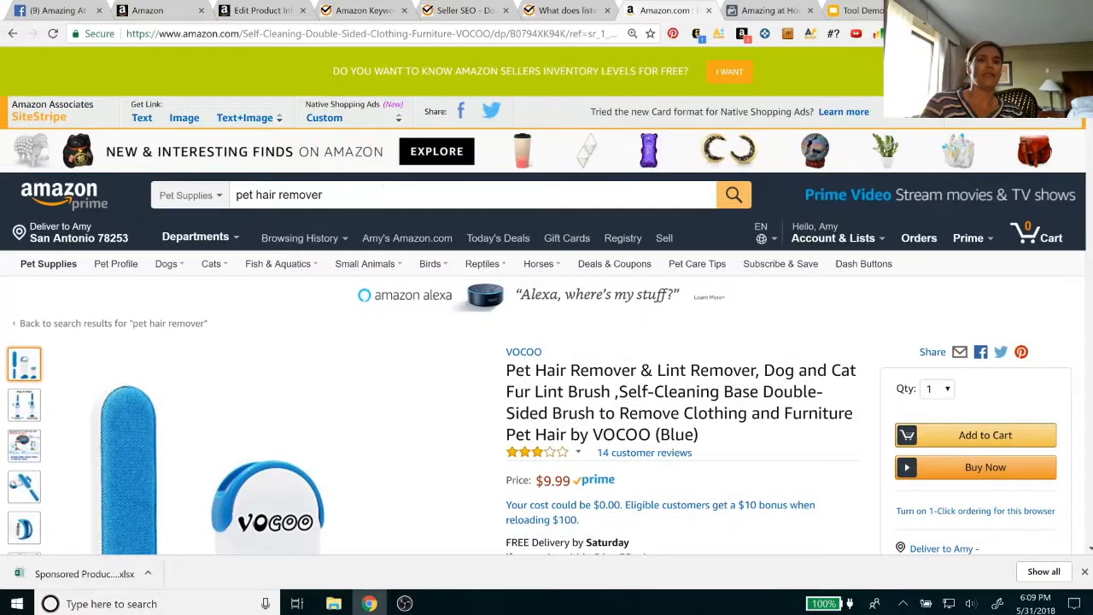
{"action": "left_click_drag", "start_coordinate": [381, 193], "coordinate": [279, 194]}
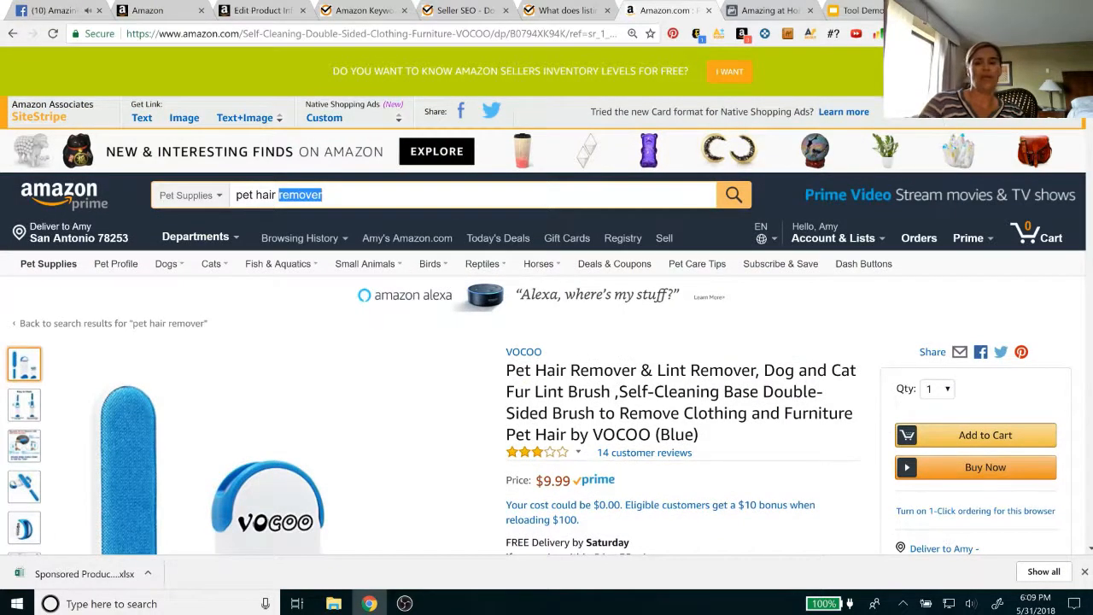
{"action": "key", "text": "BackSpace"}
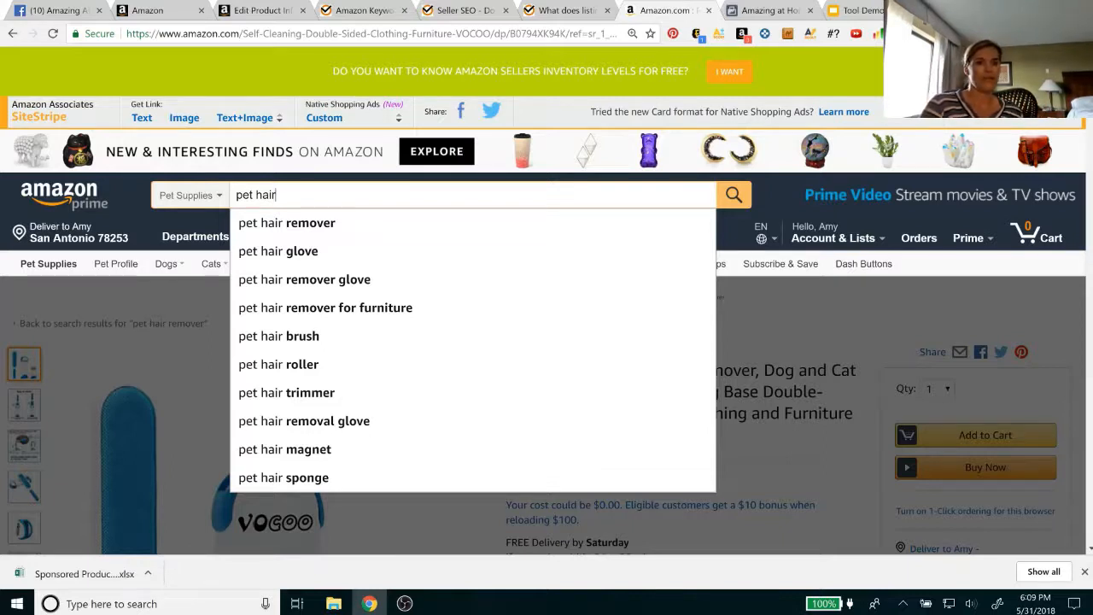
{"action": "left_click", "coordinate": [298, 223]}
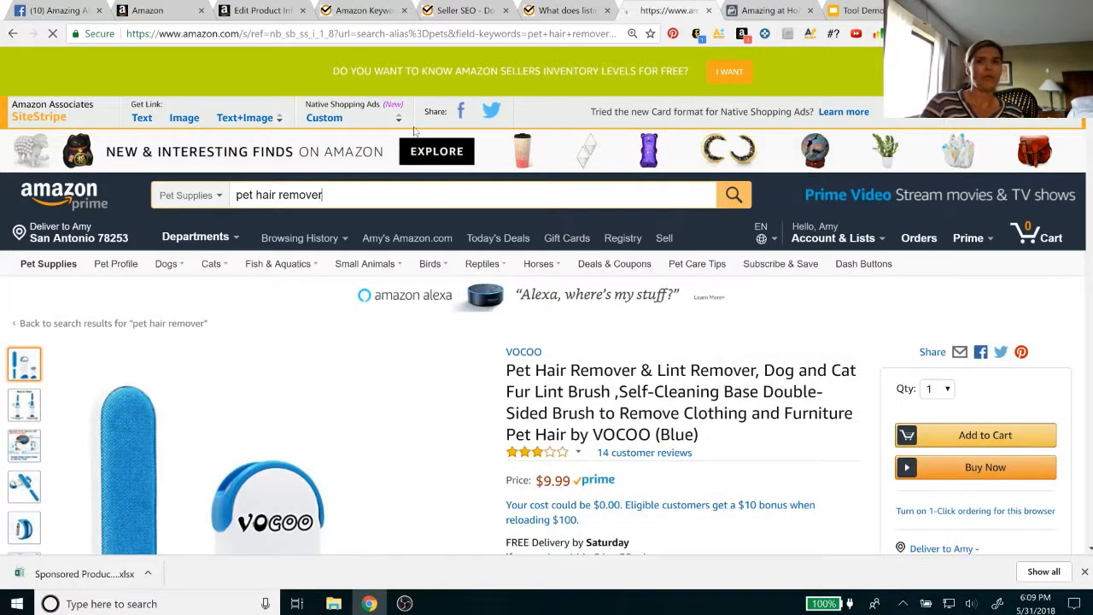
Return to the Seller SEO keyword results and examine the most used words for "pet hair remover"
{"action": "left_click", "coordinate": [376, 11]}
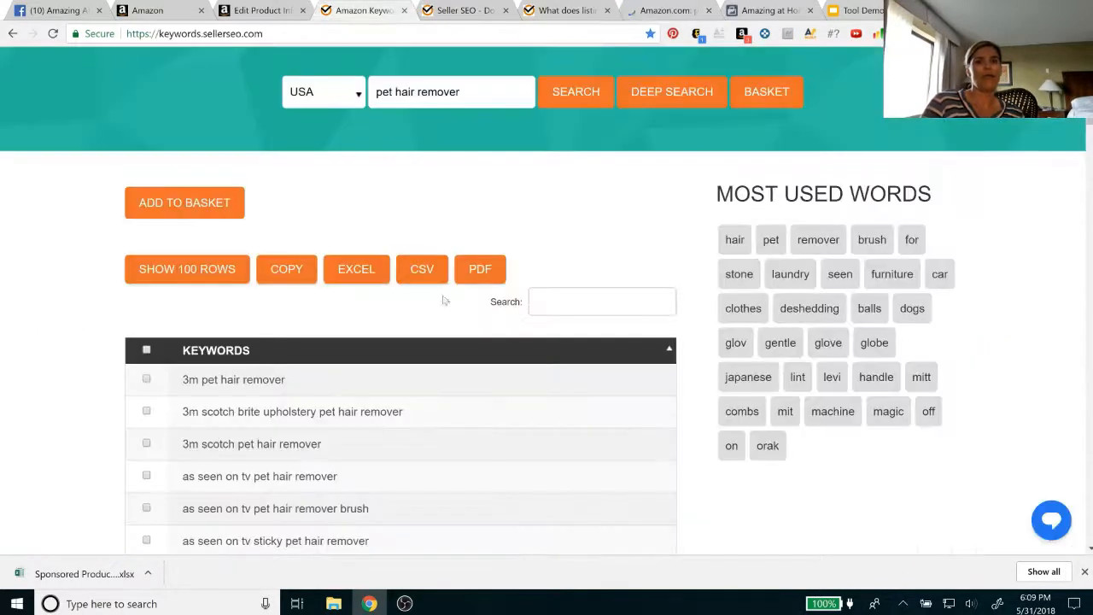
{"action": "scroll", "coordinate": [483, 398], "scroll_direction": "down", "scroll_amount": 2}
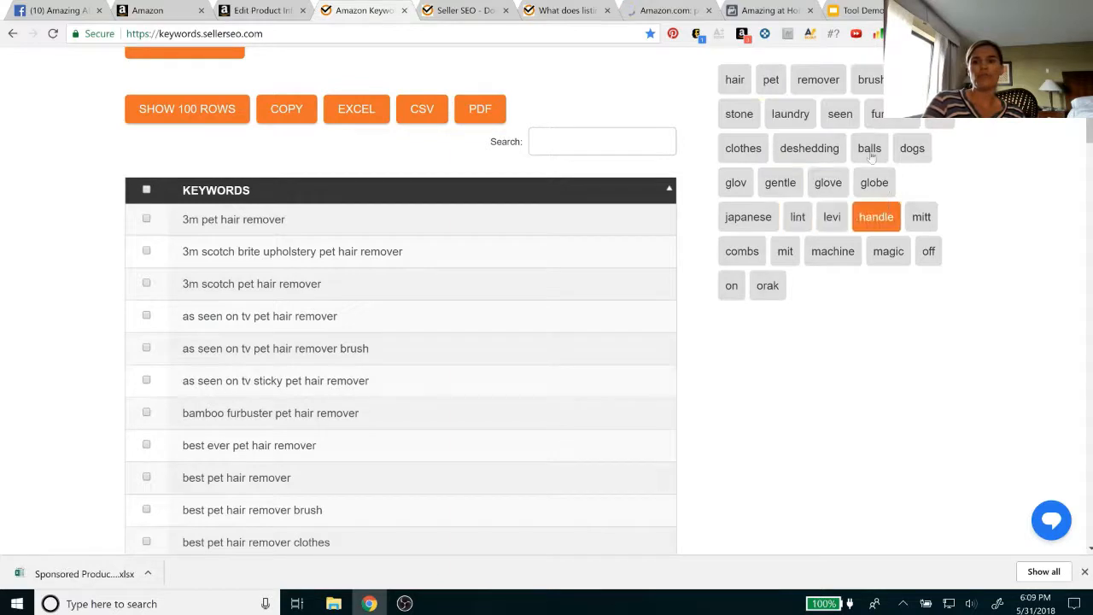
{"action": "scroll", "coordinate": [774, 244], "scroll_direction": "up", "scroll_amount": 2}
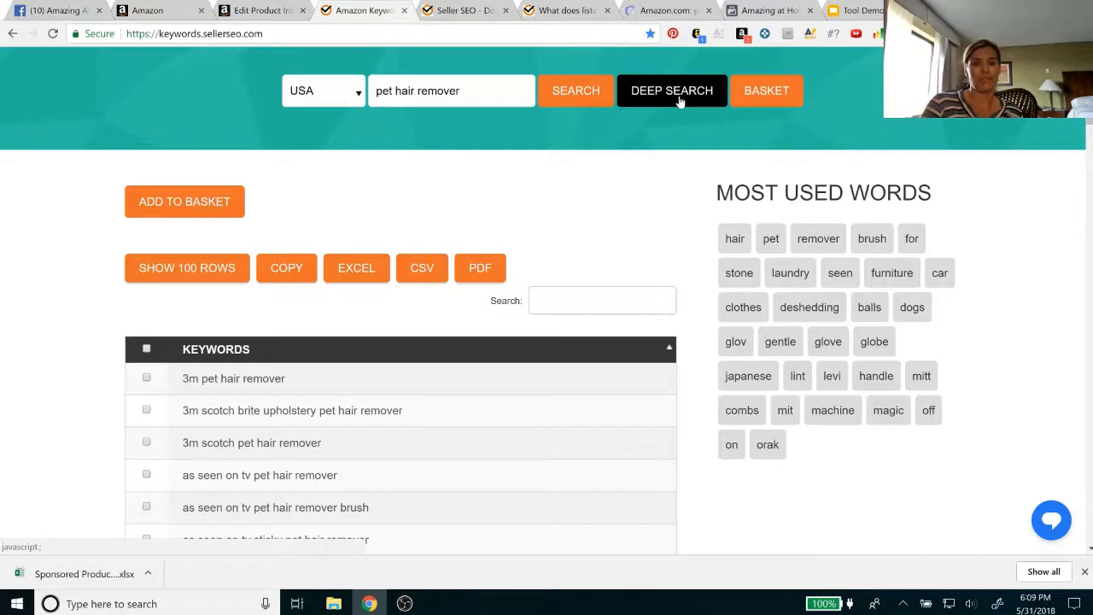
Switch to the ACOSinator and fetch the product information for ASIN B0794XK94K
{"action": "left_click", "coordinate": [442, 11]}
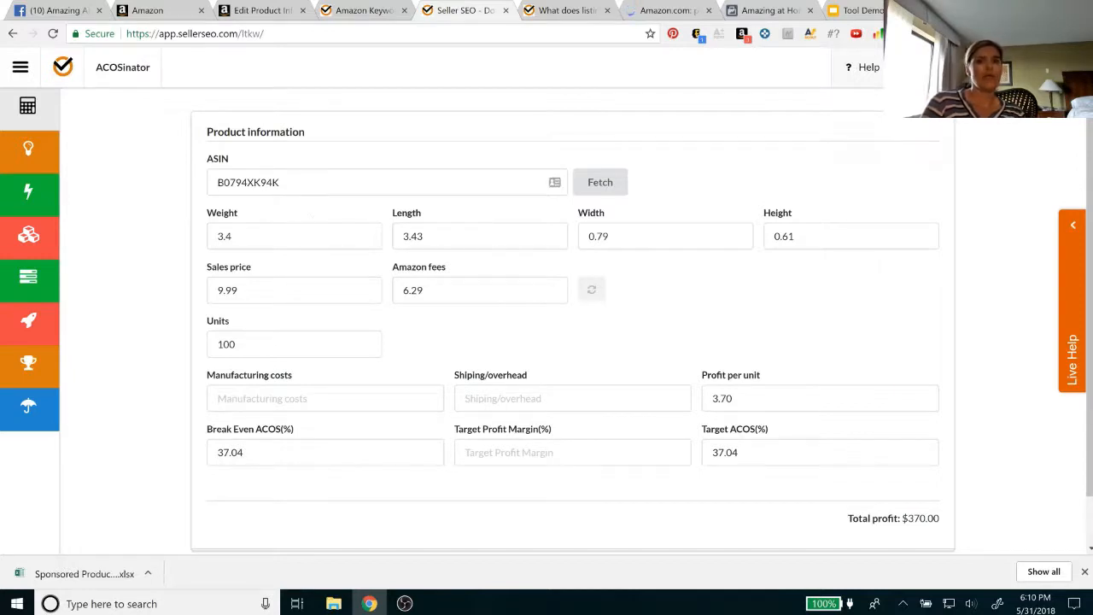
{"action": "double_click", "coordinate": [281, 182]}
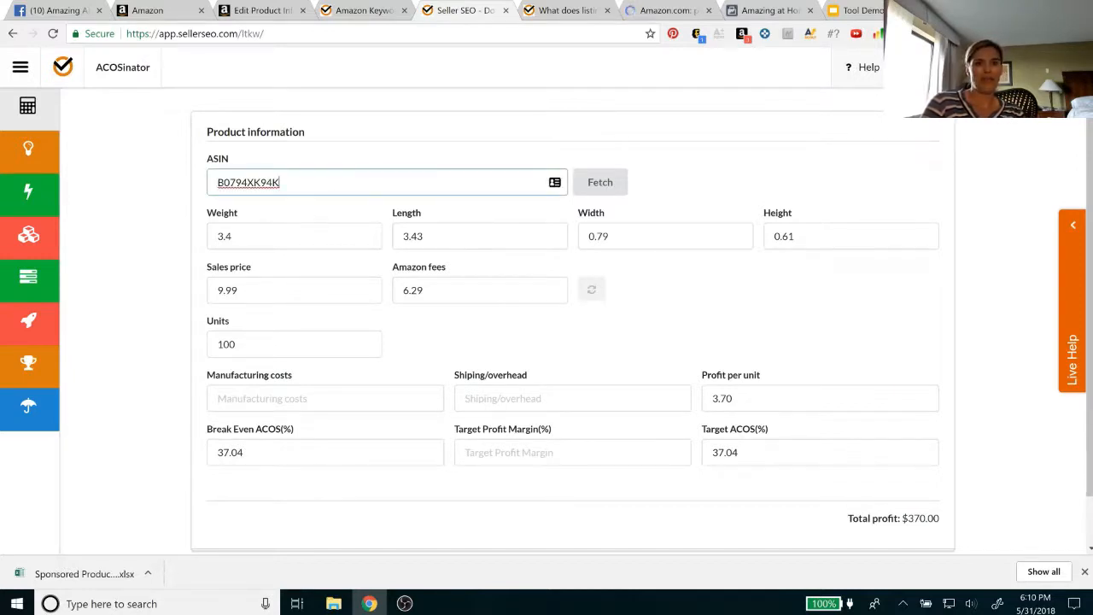
{"action": "left_click", "coordinate": [601, 182]}
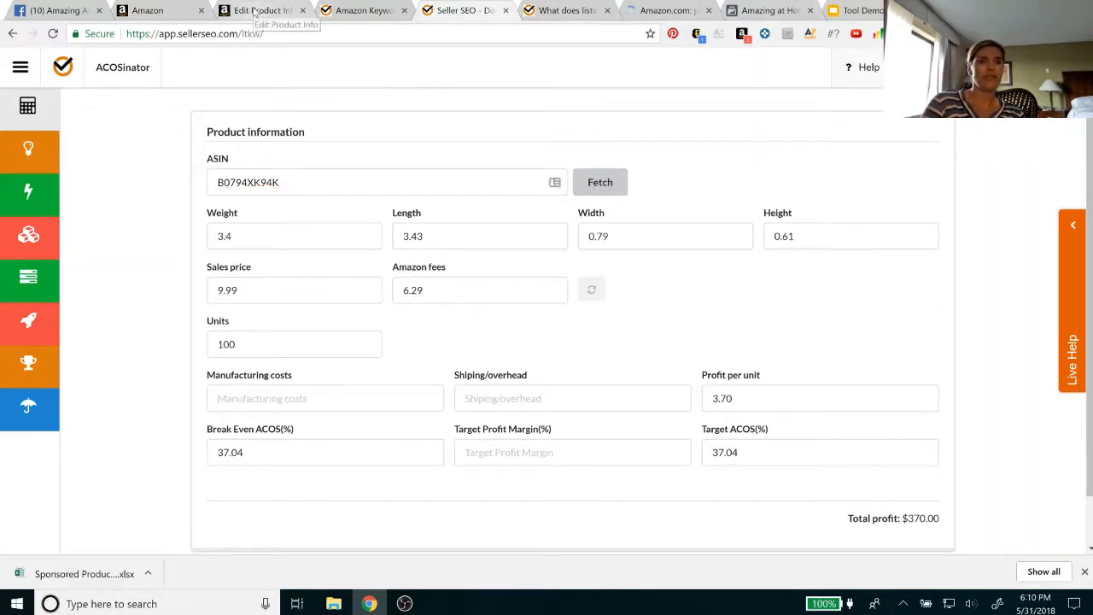
Return to the Amazon search results and open the sponsored Pet Gadgetz Pet Hair and Lint Remover listing
{"action": "left_click", "coordinate": [668, 10]}
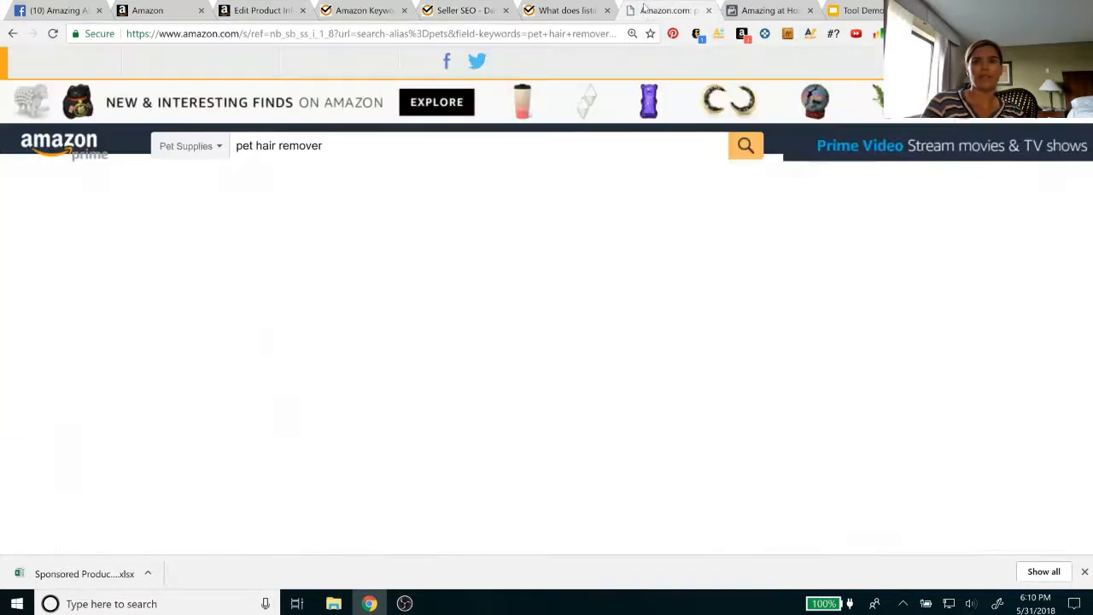
{"action": "scroll", "coordinate": [599, 466], "scroll_direction": "down", "scroll_amount": 1}
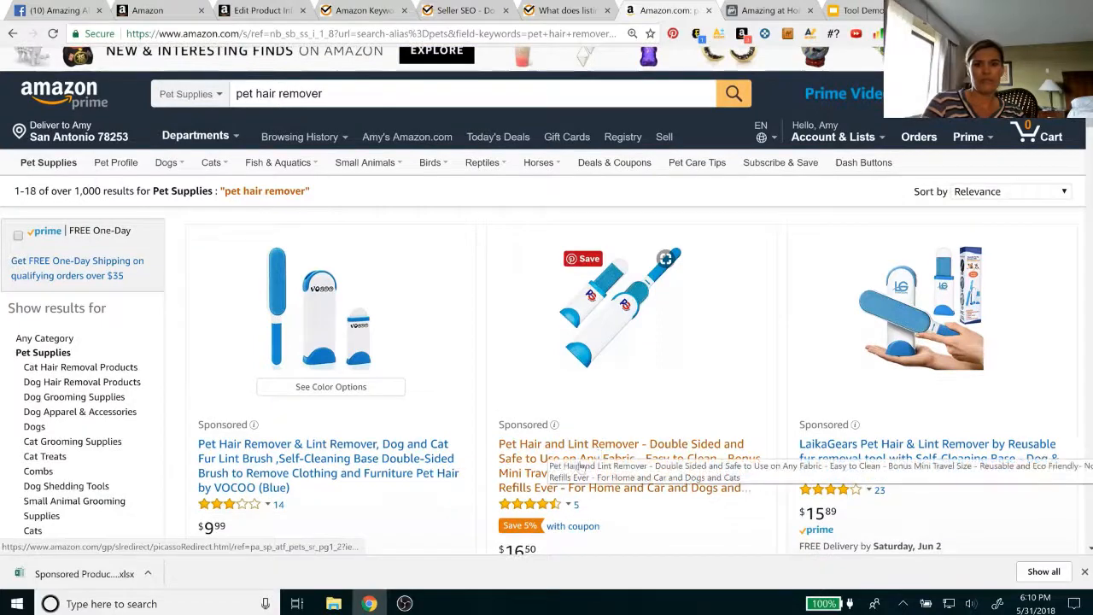
{"action": "left_click", "coordinate": [511, 451]}
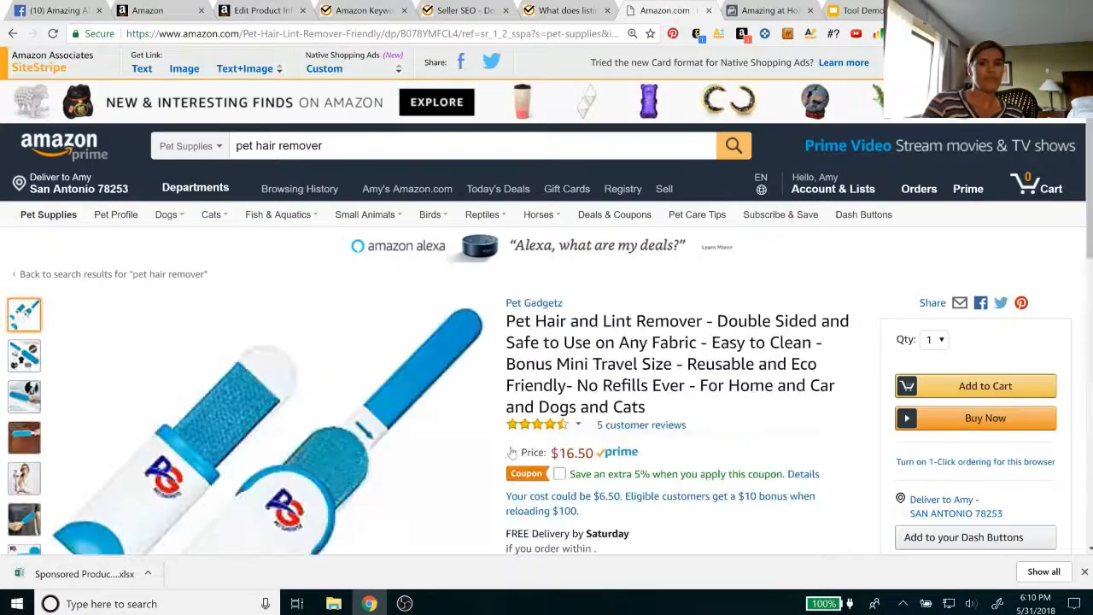
Find the product details of the Pet Gadgetz listing and copy its ASIN, B078YMFCL4
{"action": "scroll", "coordinate": [511, 451], "scroll_direction": "down", "scroll_amount": 2}
{"action": "scroll", "coordinate": [511, 450], "scroll_direction": "down", "scroll_amount": 1}
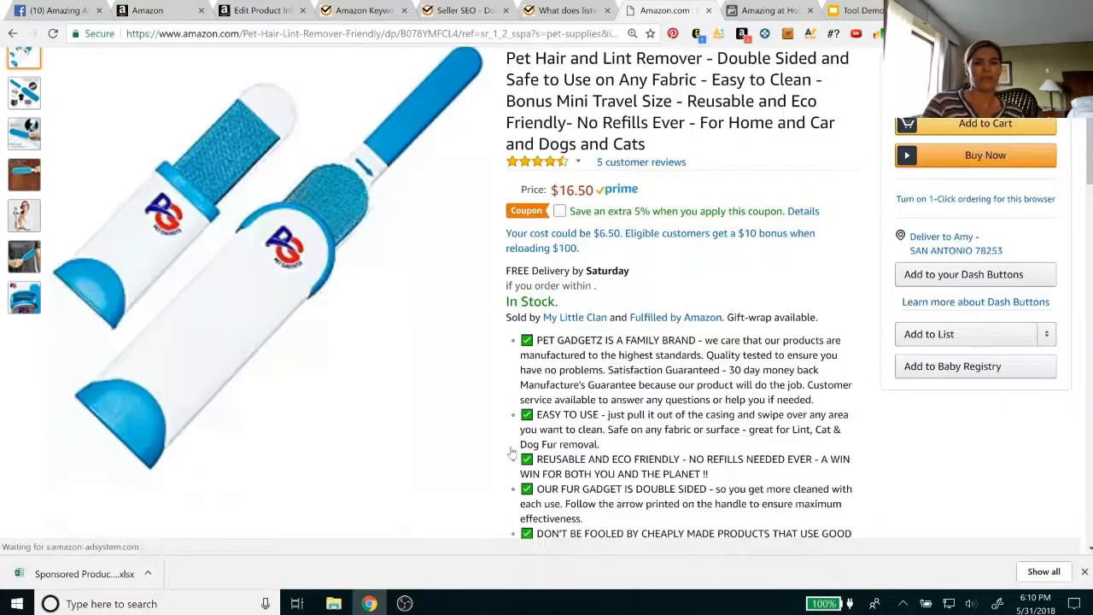
{"action": "scroll", "coordinate": [510, 451], "scroll_direction": "down", "scroll_amount": 2}
{"action": "scroll", "coordinate": [511, 451], "scroll_direction": "down", "scroll_amount": 9}
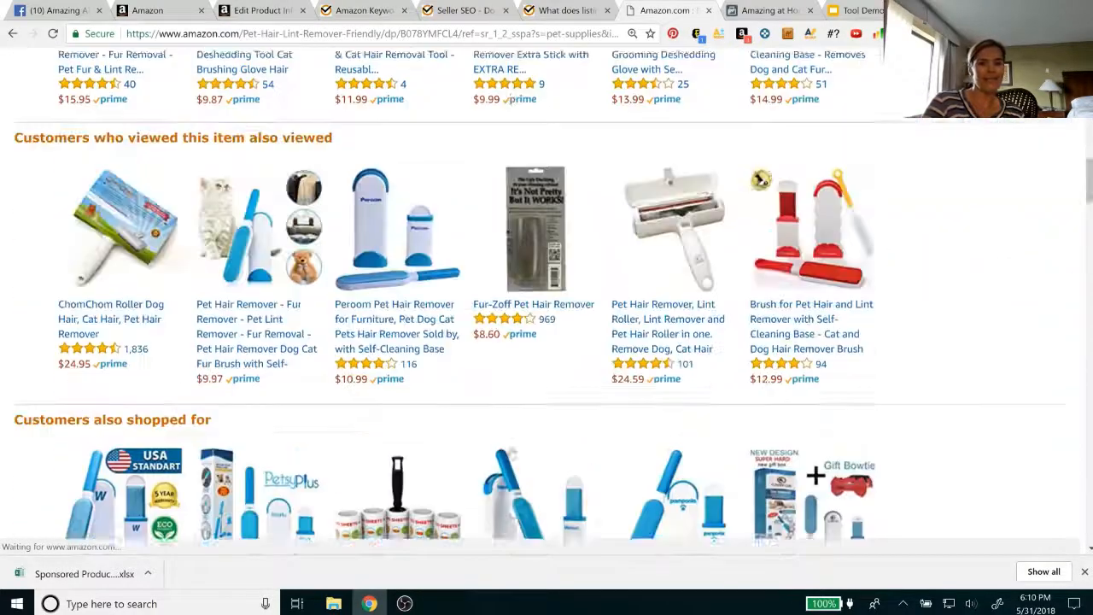
{"action": "scroll", "coordinate": [510, 451], "scroll_direction": "down", "scroll_amount": 9}
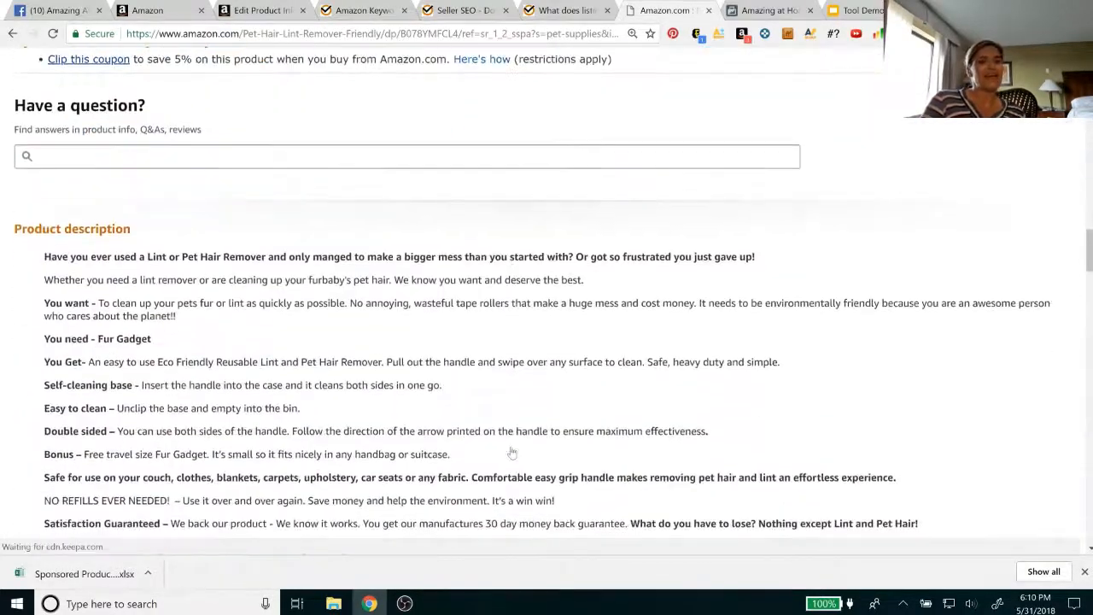
{"action": "scroll", "coordinate": [511, 451], "scroll_direction": "down", "scroll_amount": 1}
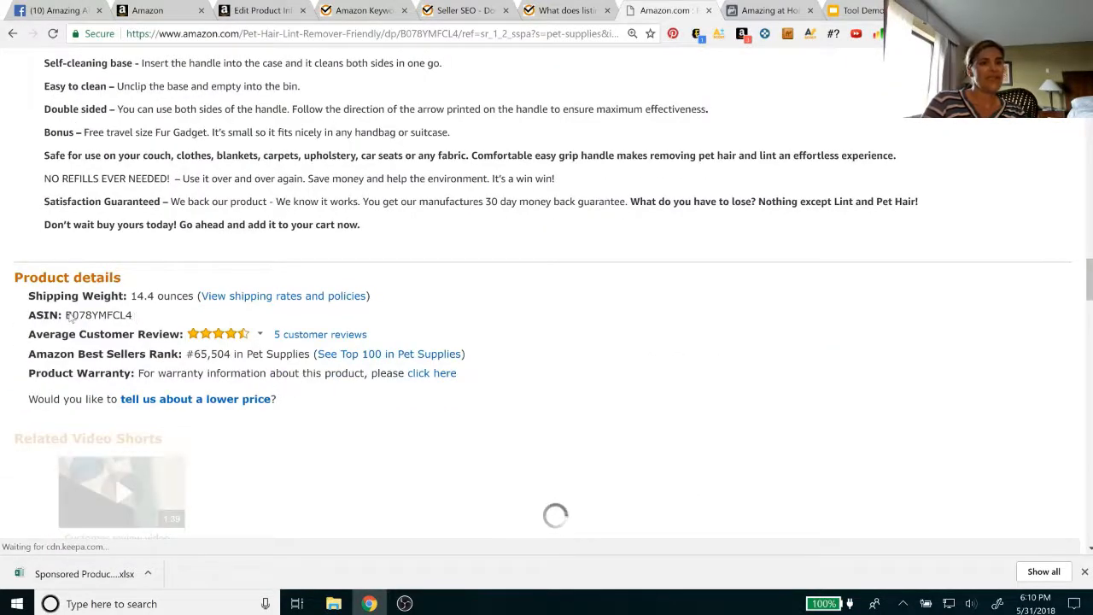
{"action": "left_click_drag", "start_coordinate": [71, 316], "coordinate": [133, 316]}
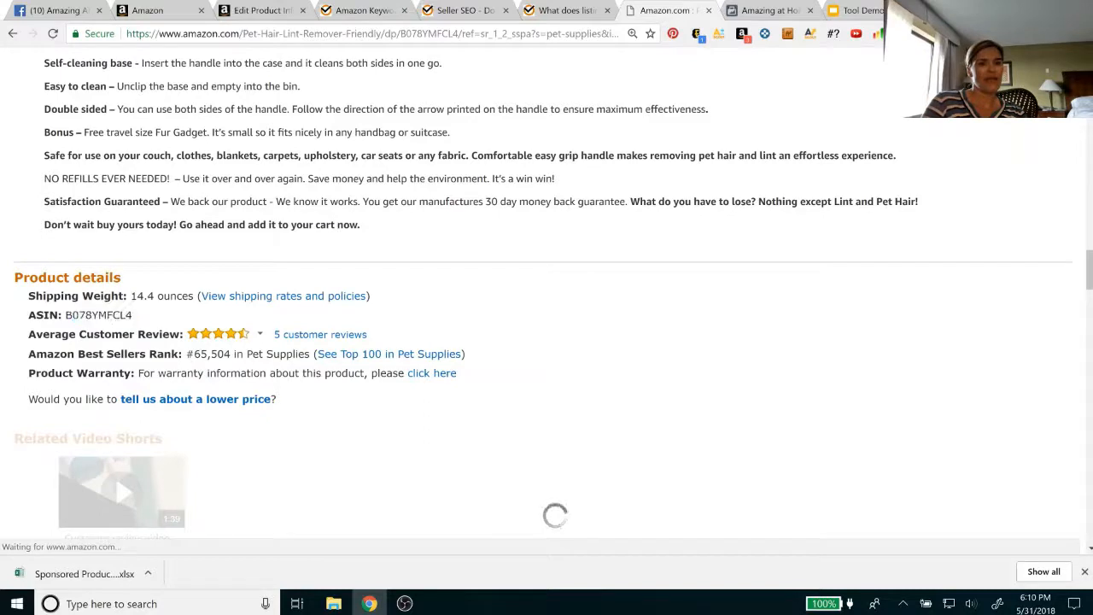
{"action": "left_click_drag", "start_coordinate": [65, 315], "coordinate": [133, 315]}
{"action": "key", "text": "ctrl+c"}
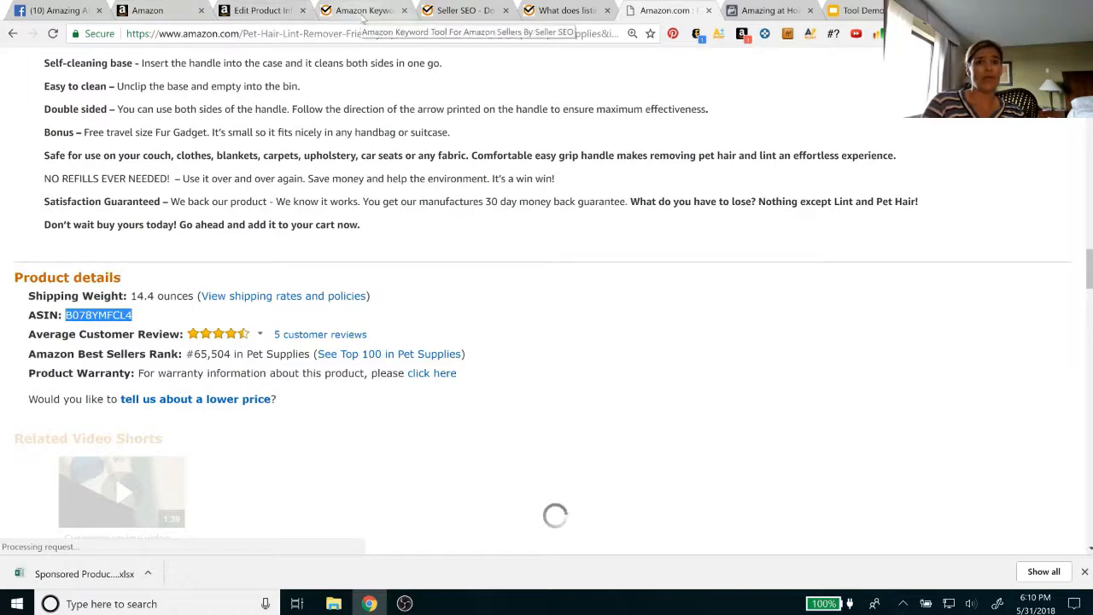
Switch to the ACOSinator, replace the ASIN with B078YMFCL4 and fetch the product information
{"action": "left_click", "coordinate": [474, 12]}
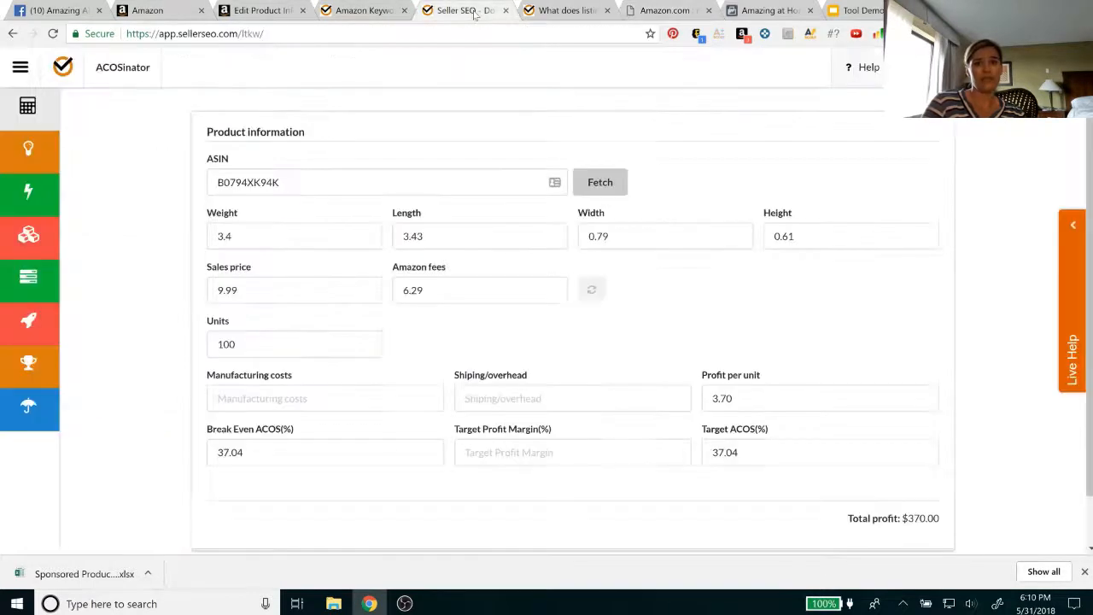
{"action": "left_click_drag", "start_coordinate": [285, 182], "coordinate": [212, 183]}
{"action": "key", "text": "ctrl+v"}
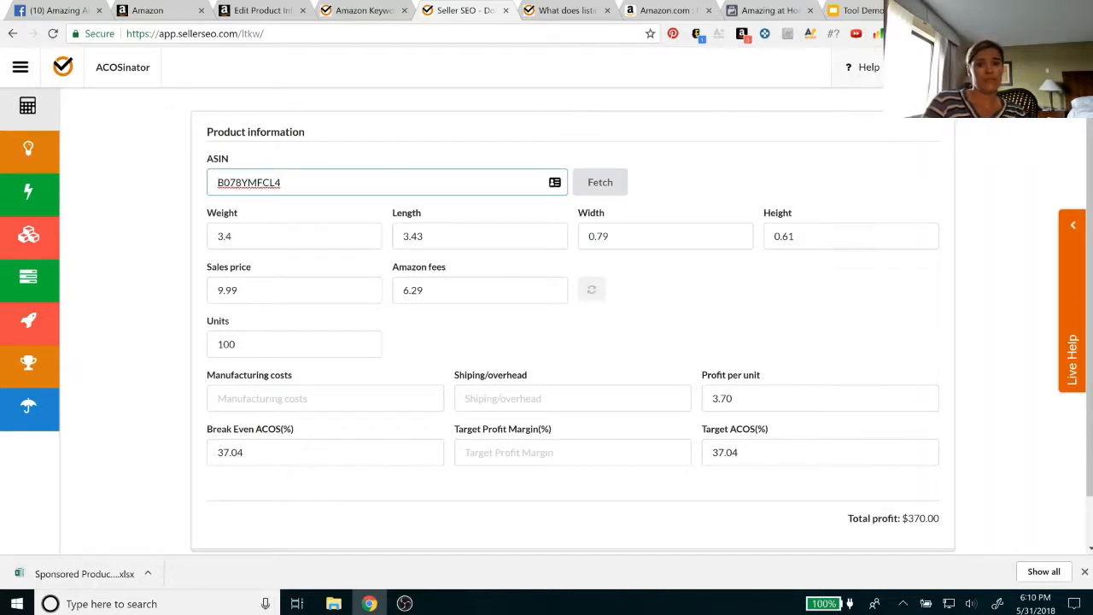
{"action": "left_click", "coordinate": [611, 195]}
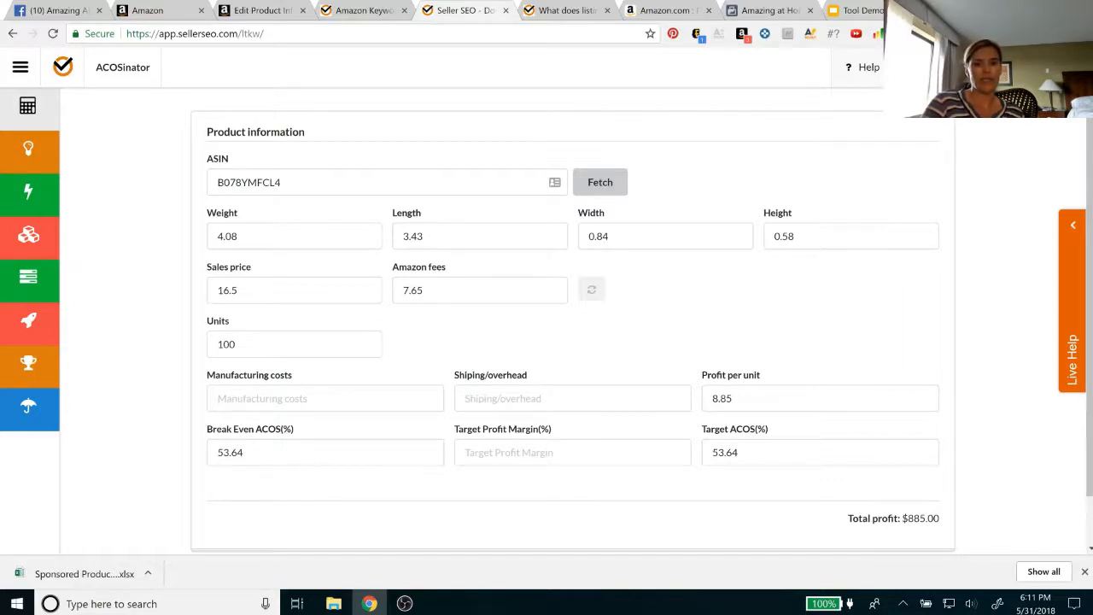
Set the manufacturing costs to 2.50, shipping/overhead to 1.0 and the target profit margin to 10%
{"action": "left_click", "coordinate": [295, 399]}
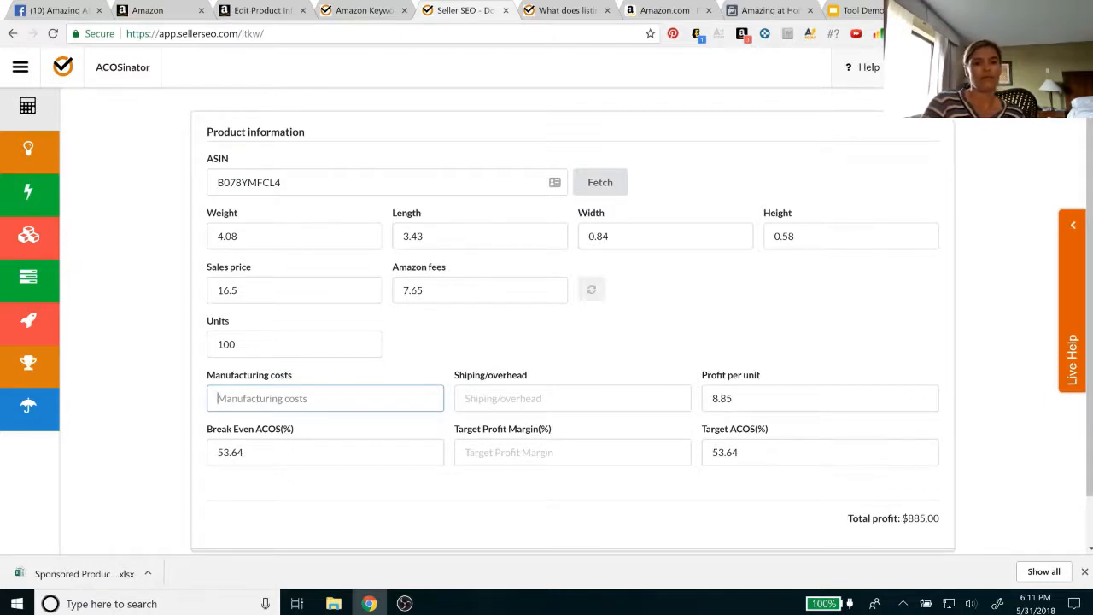
{"action": "type", "text": "2.50"}
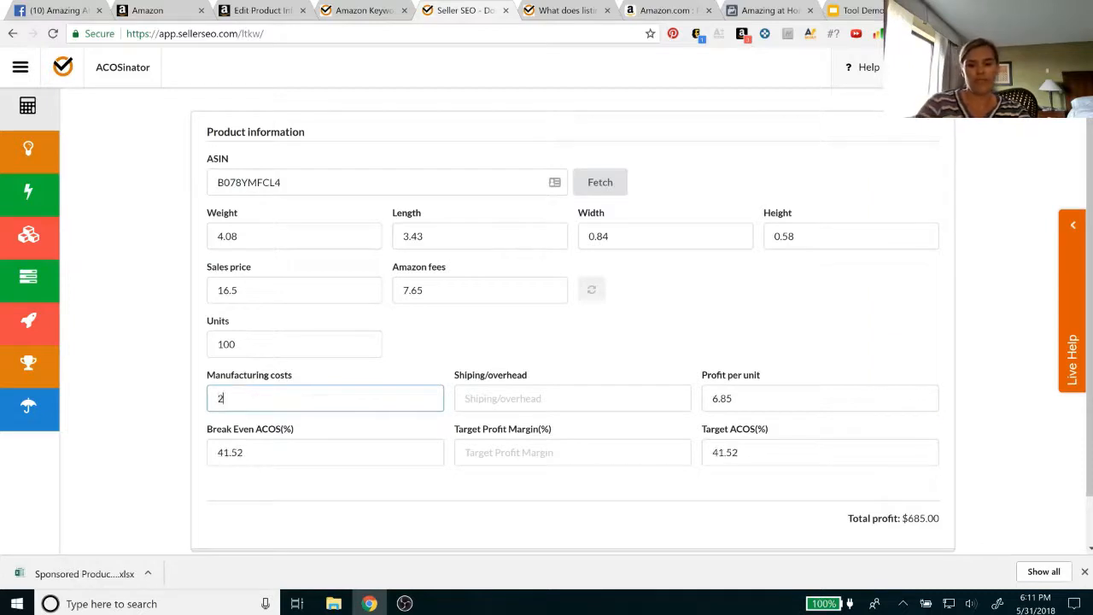
{"action": "left_click", "coordinate": [488, 396]}
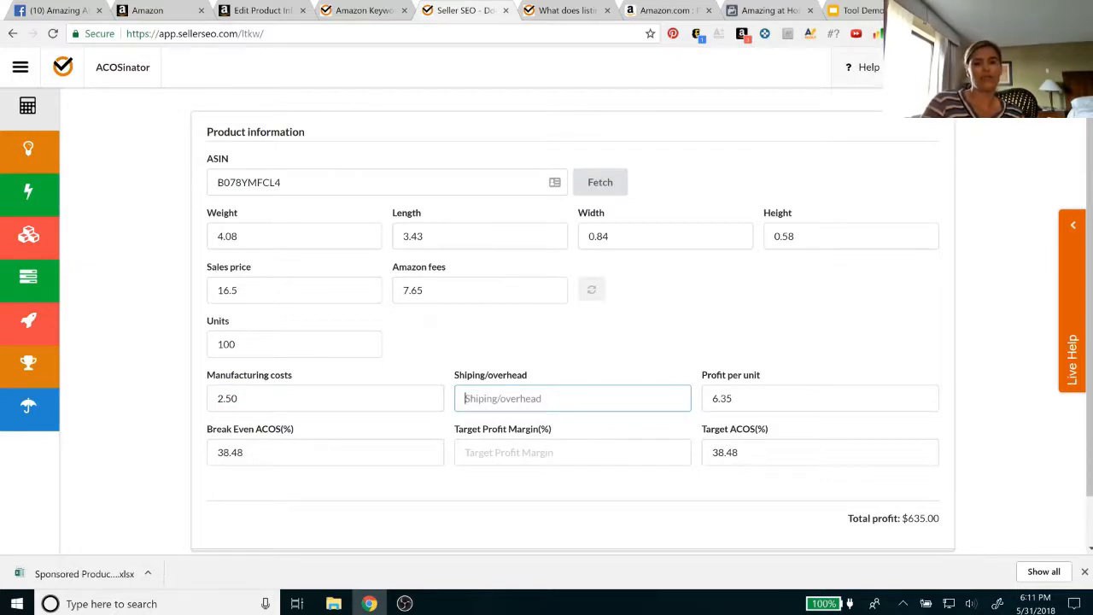
{"action": "type", "text": "1.0"}
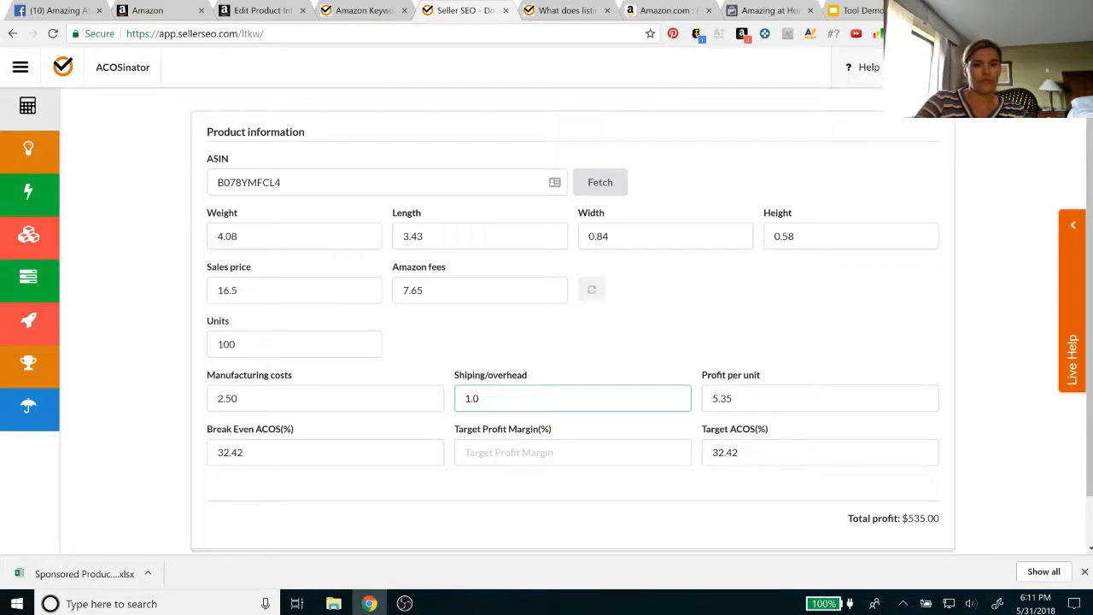
{"action": "key", "text": "Tab"}
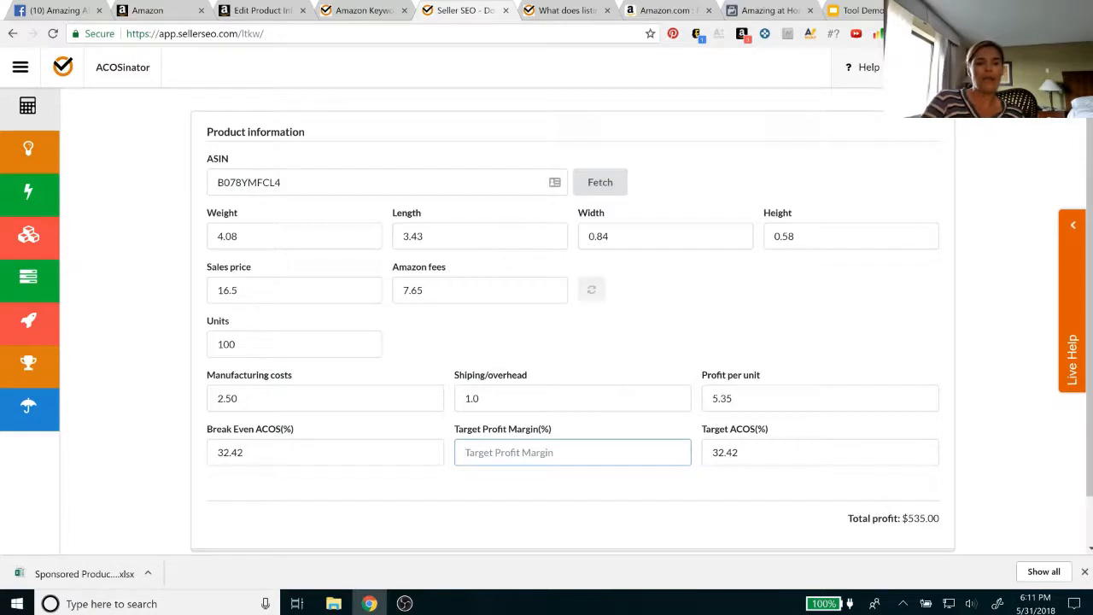
{"action": "type", "text": "10"}
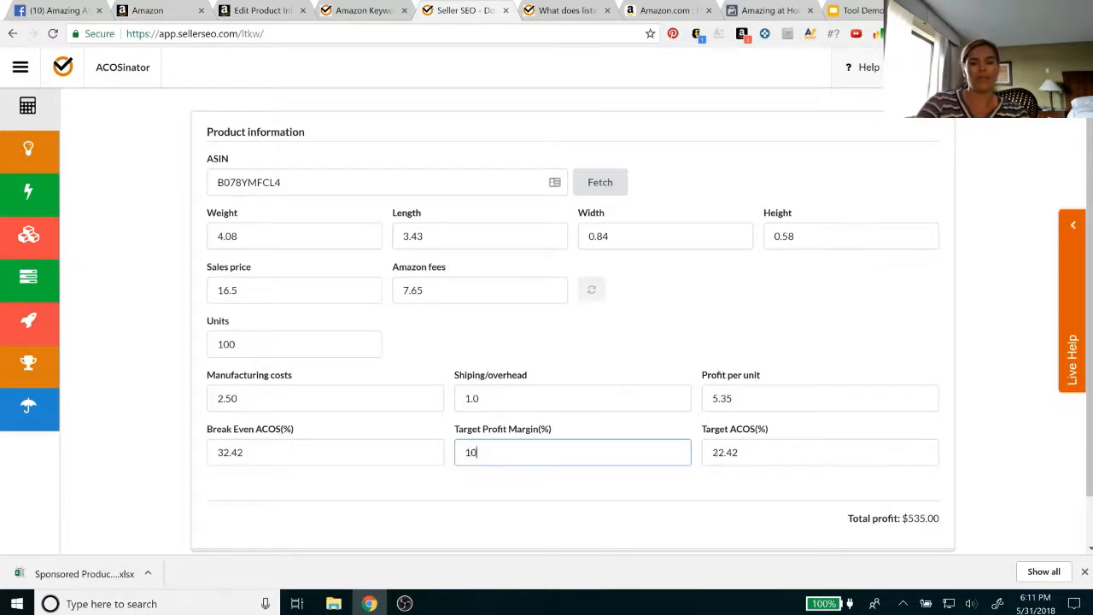
{"action": "key", "text": "Tab"}
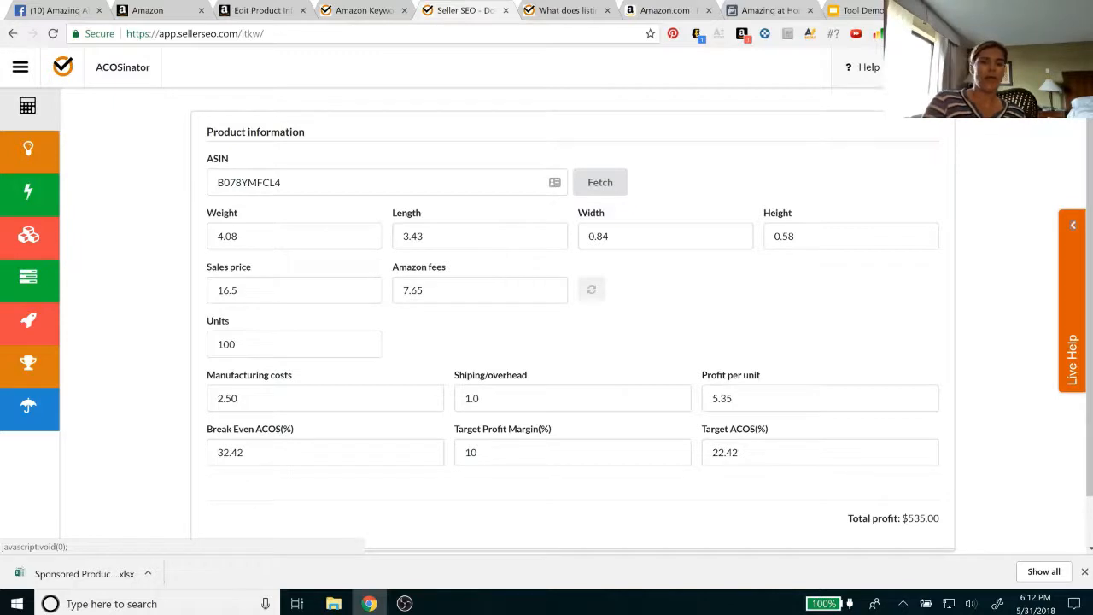
Open Source Force, dismiss the Live Help chat and exclude products sold by Amazon in the filter options
{"action": "left_click", "coordinate": [50, 167]}
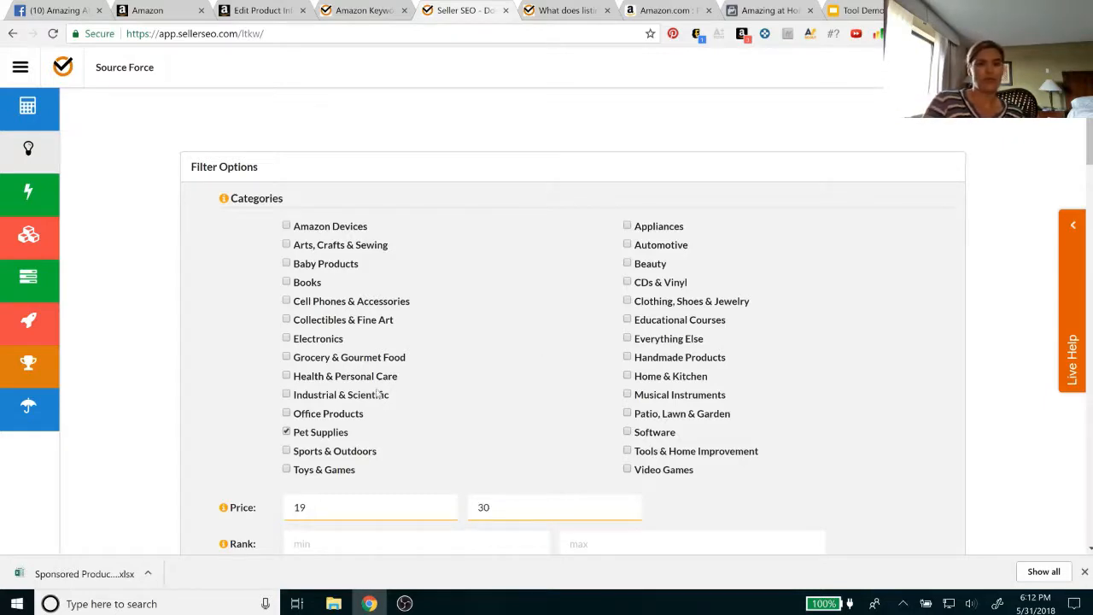
{"action": "scroll", "coordinate": [483, 382], "scroll_direction": "down", "scroll_amount": 1}
{"action": "scroll", "coordinate": [481, 381], "scroll_direction": "down", "scroll_amount": 2}
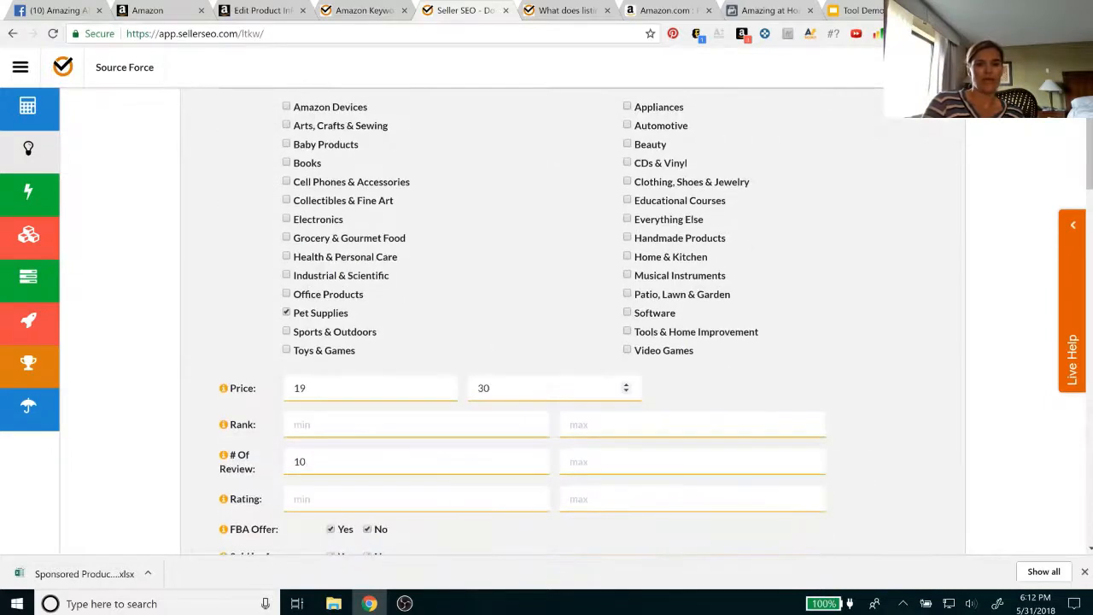
{"action": "scroll", "coordinate": [529, 376], "scroll_direction": "down", "scroll_amount": 1}
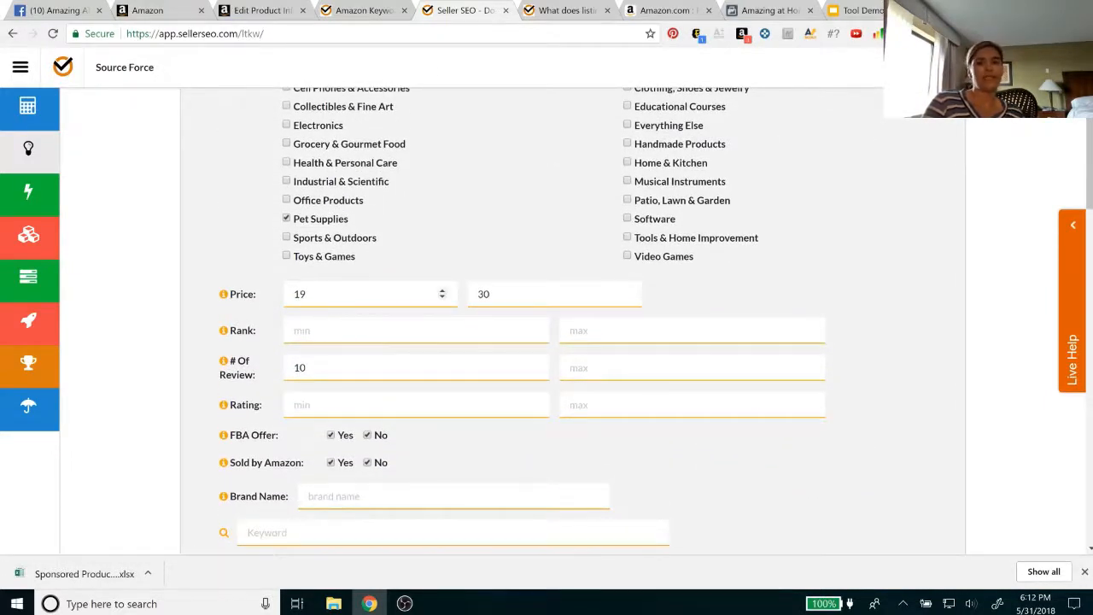
{"action": "scroll", "coordinate": [478, 367], "scroll_direction": "down", "scroll_amount": 1}
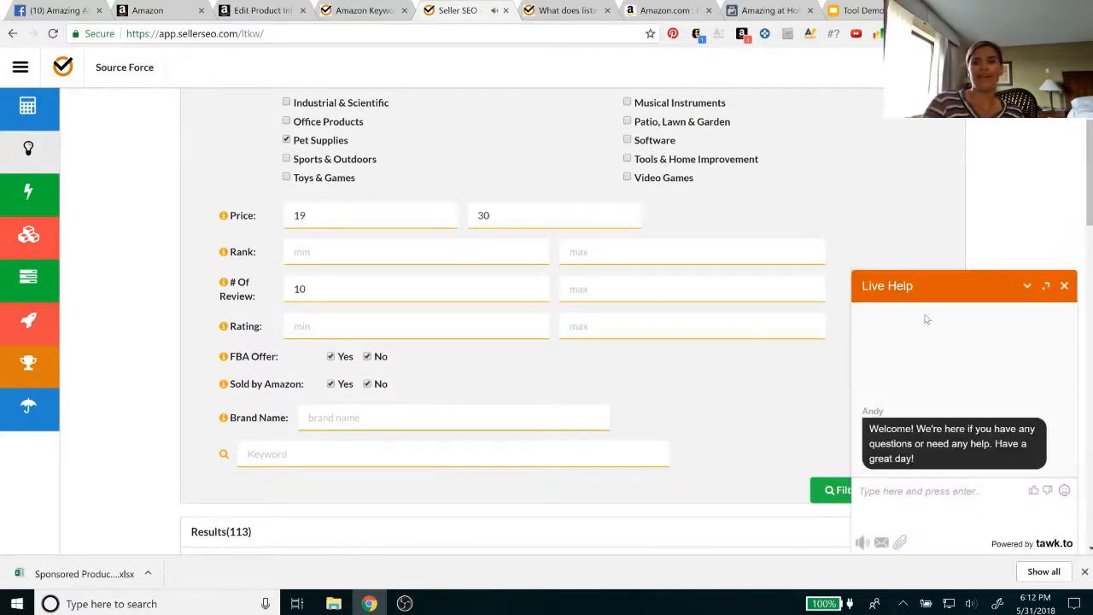
{"action": "left_click", "coordinate": [1064, 287]}
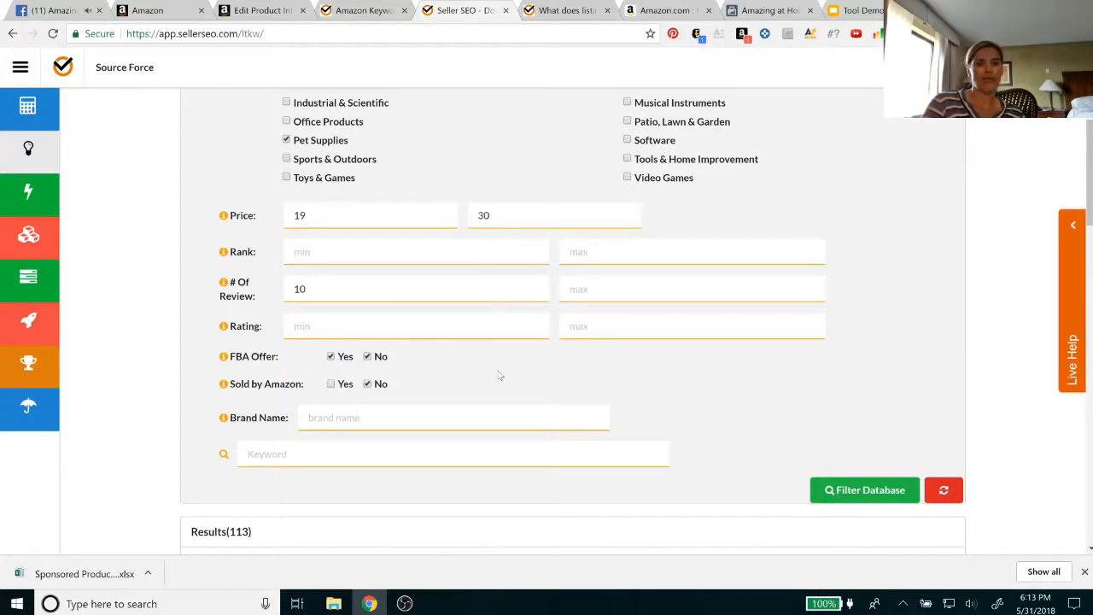
Filter the Source Force database with the current options and look through the matching pet supplies products
{"action": "scroll", "coordinate": [500, 376], "scroll_direction": "down", "scroll_amount": 2}
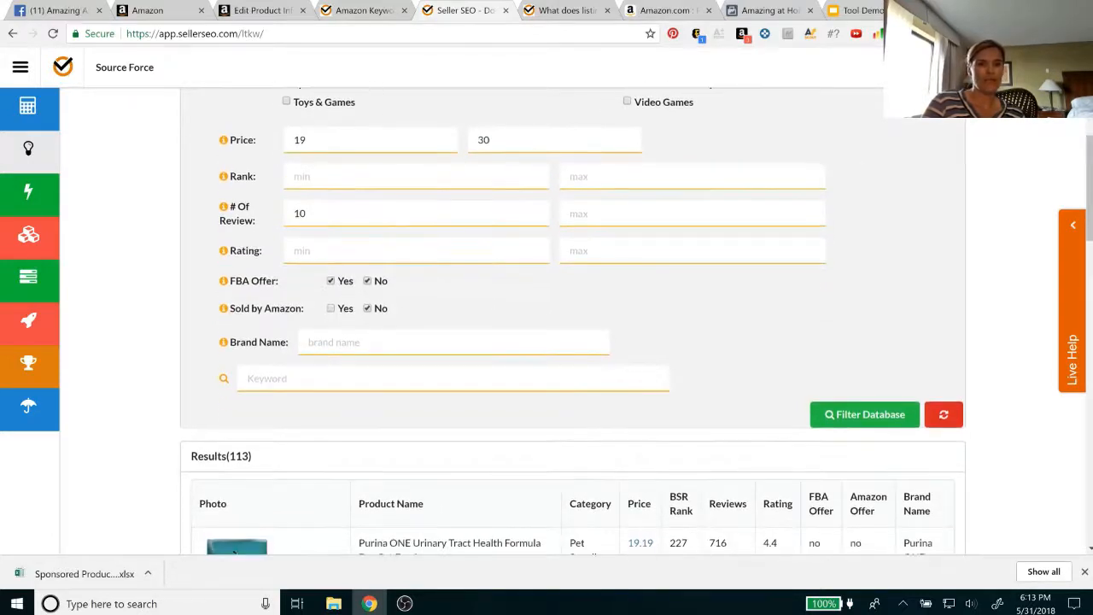
{"action": "scroll", "coordinate": [576, 352], "scroll_direction": "down", "scroll_amount": 2}
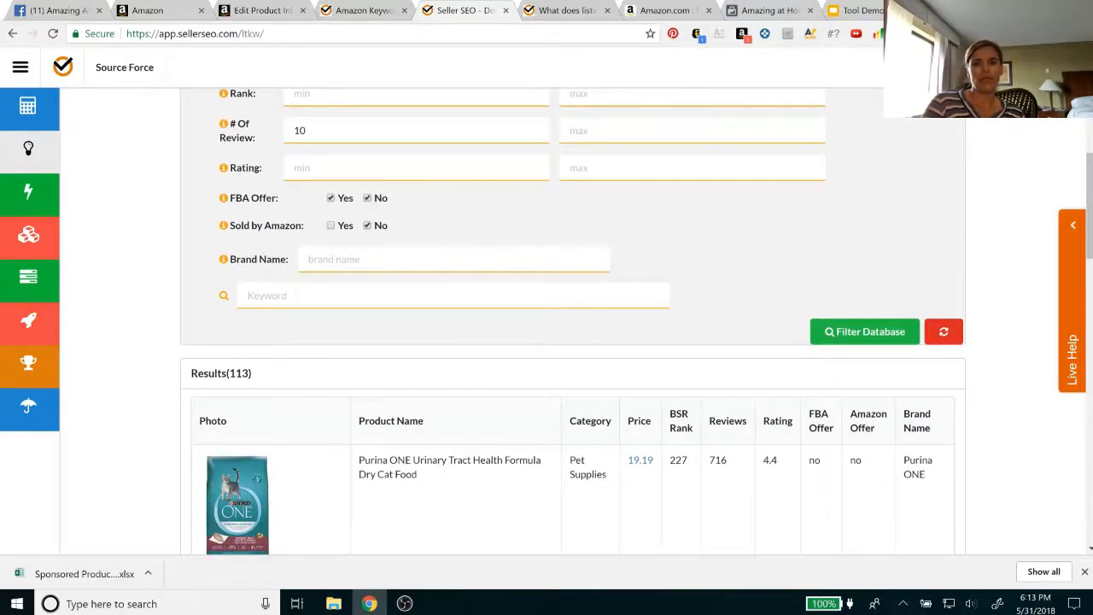
{"action": "left_click", "coordinate": [842, 334]}
{"action": "scroll", "coordinate": [541, 378], "scroll_direction": "down", "scroll_amount": 2}
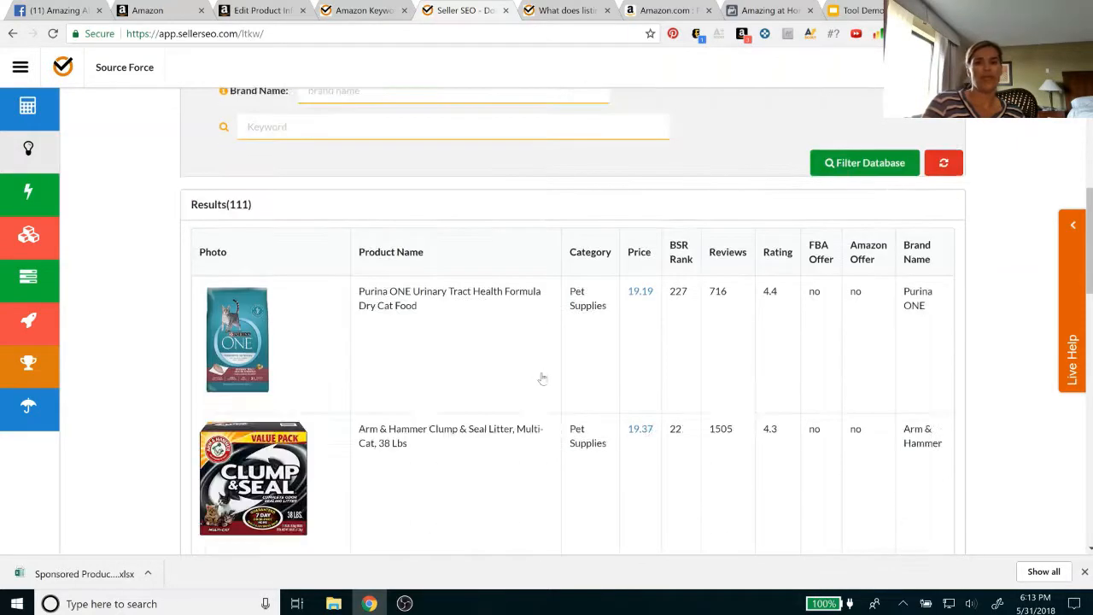
{"action": "scroll", "coordinate": [542, 378], "scroll_direction": "down", "scroll_amount": 1}
{"action": "scroll", "coordinate": [541, 378], "scroll_direction": "up", "scroll_amount": 2}
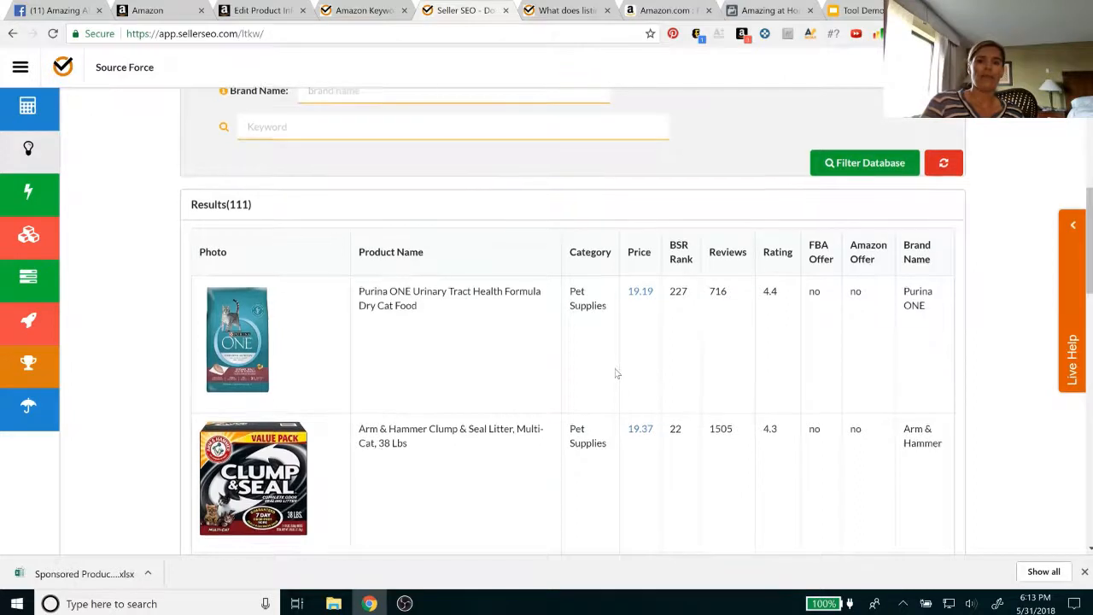
{"action": "scroll", "coordinate": [615, 373], "scroll_direction": "down", "scroll_amount": 1}
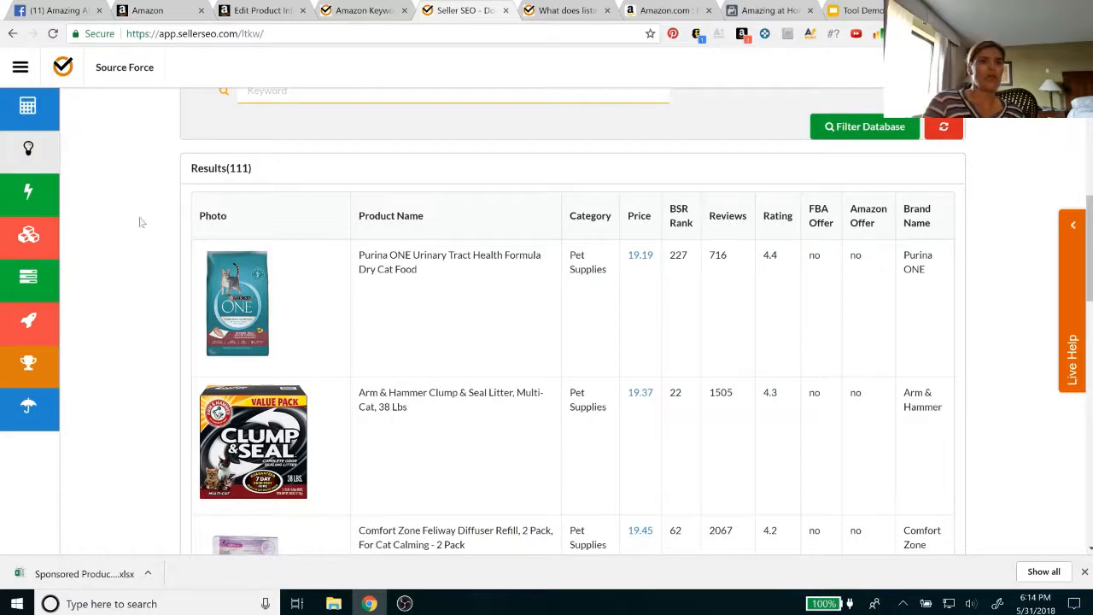
Open the Keyword Miner and examine the search volume and average CPC of the "pet hair remover" keywords
{"action": "left_click", "coordinate": [28, 250]}
{"action": "scroll", "coordinate": [410, 236], "scroll_direction": "up", "scroll_amount": 5}
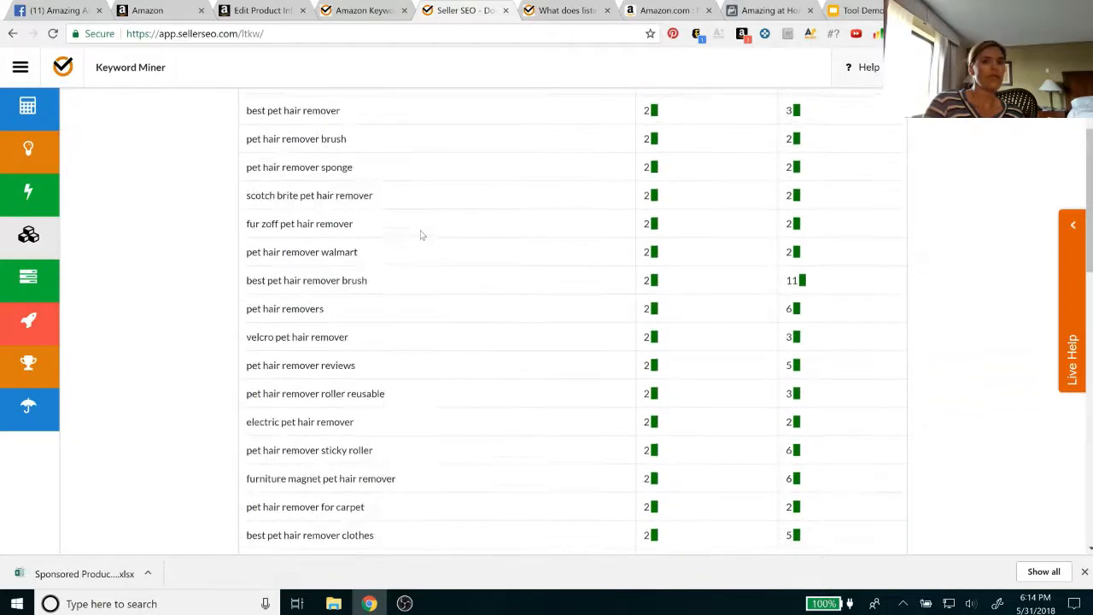
{"action": "scroll", "coordinate": [421, 235], "scroll_direction": "up", "scroll_amount": 3}
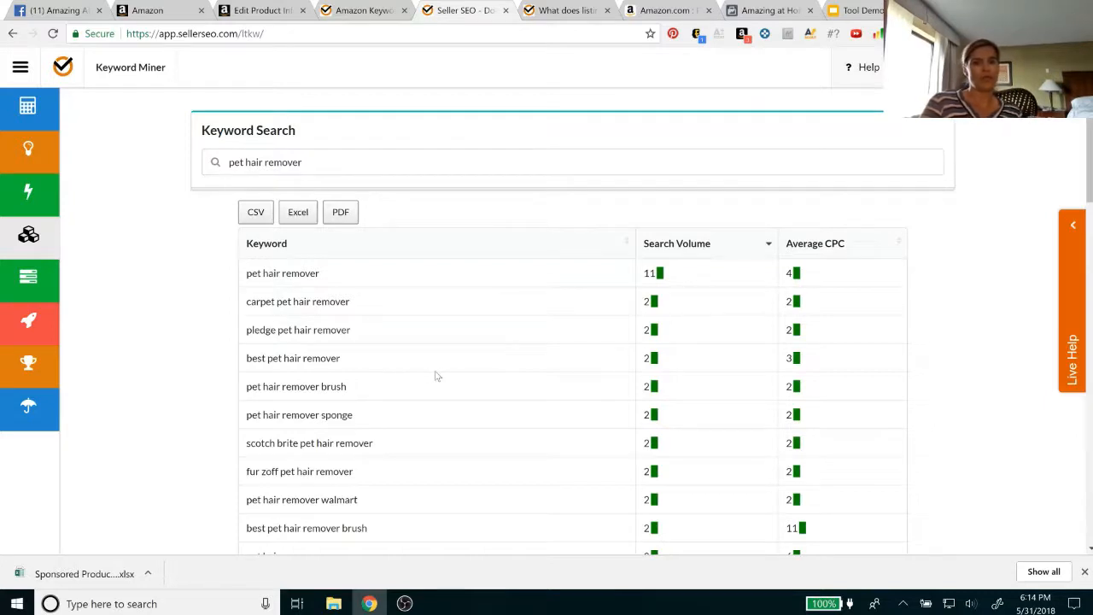
{"action": "scroll", "coordinate": [452, 410], "scroll_direction": "down", "scroll_amount": 1}
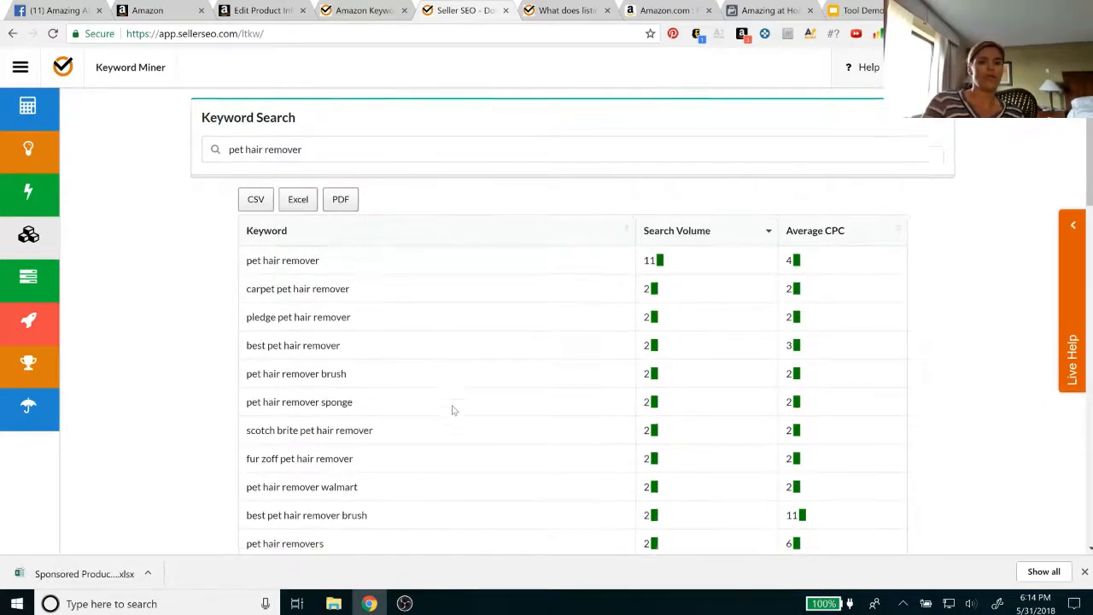
{"action": "scroll", "coordinate": [355, 439], "scroll_direction": "down", "scroll_amount": 3}
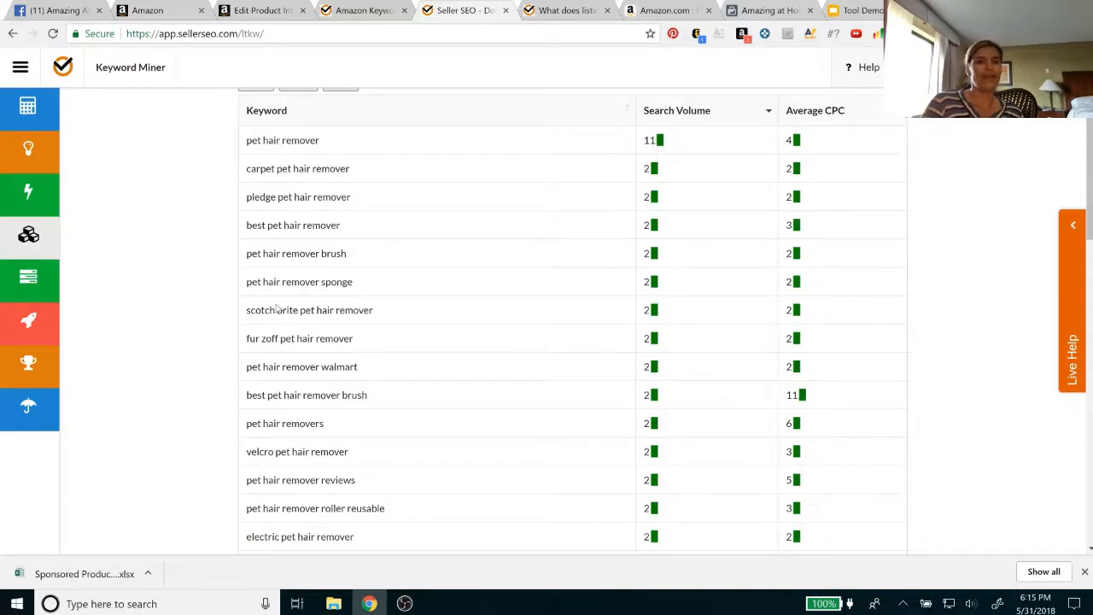
Open the Index Checker and bring its marketplace, ASIN and keyword row form into view
{"action": "left_click", "coordinate": [31, 291]}
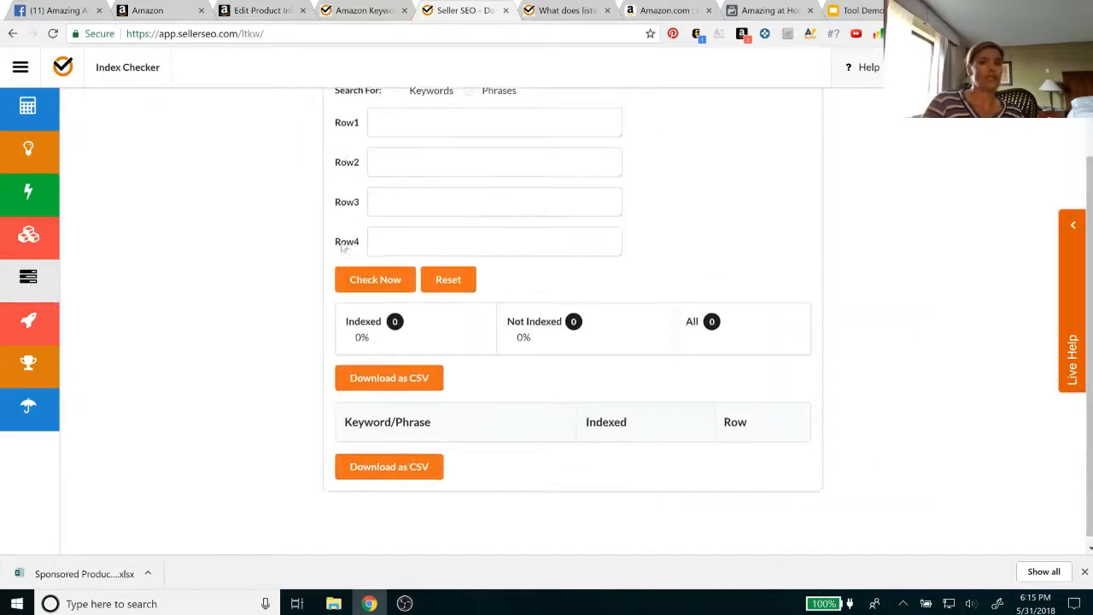
{"action": "scroll", "coordinate": [342, 246], "scroll_direction": "up", "scroll_amount": 2}
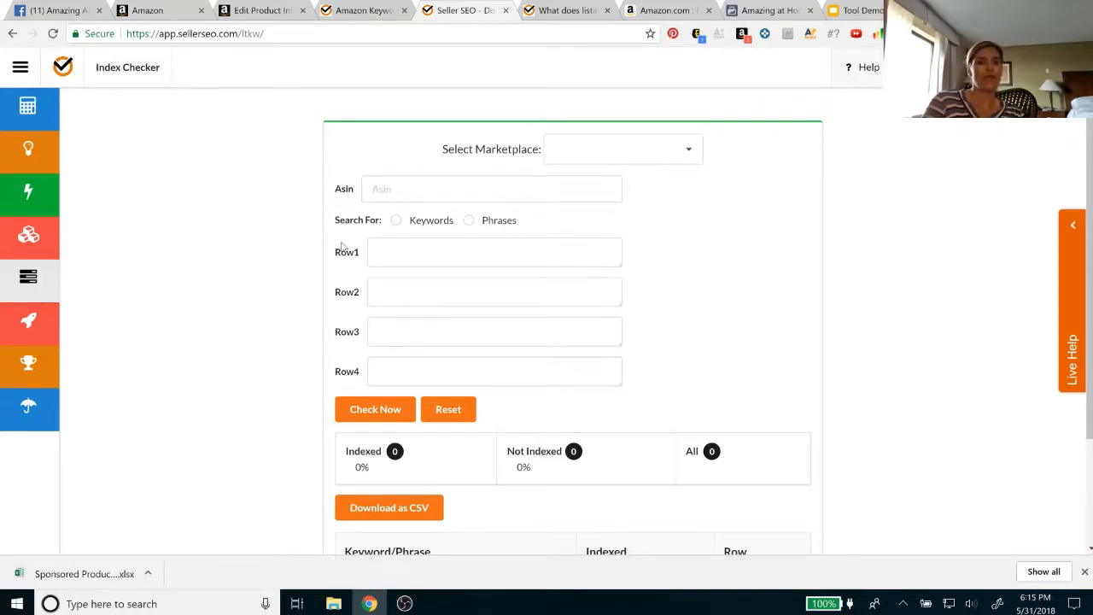
View the listing's keyword fields in the Amazon product editor, and return to the Index Checker, closing the Amazon Keyword Tool page
{"action": "left_click", "coordinate": [261, 14]}
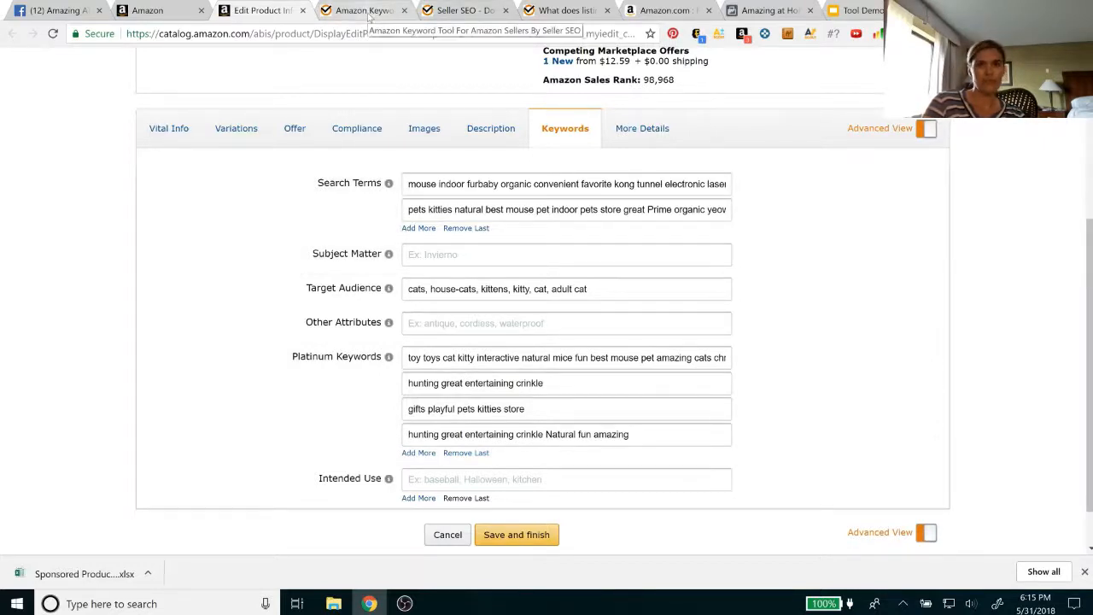
{"action": "left_click", "coordinate": [466, 11]}
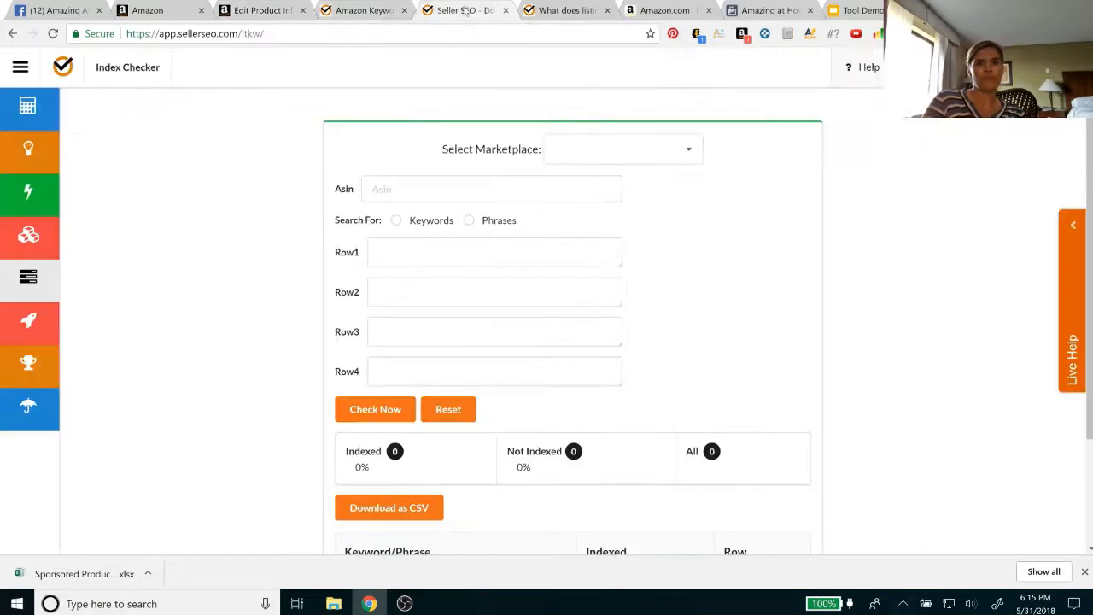
{"action": "left_click", "coordinate": [404, 10]}
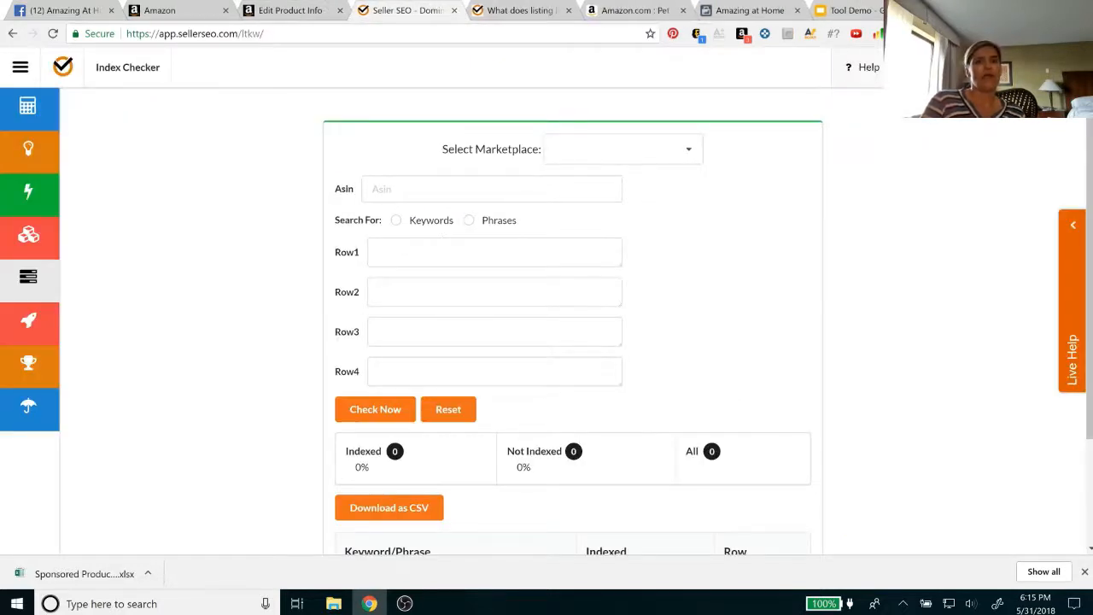
Enter the ASIN B078YMFCL4 in the Index Checker and set it to search for phrases
{"action": "left_click", "coordinate": [381, 188]}
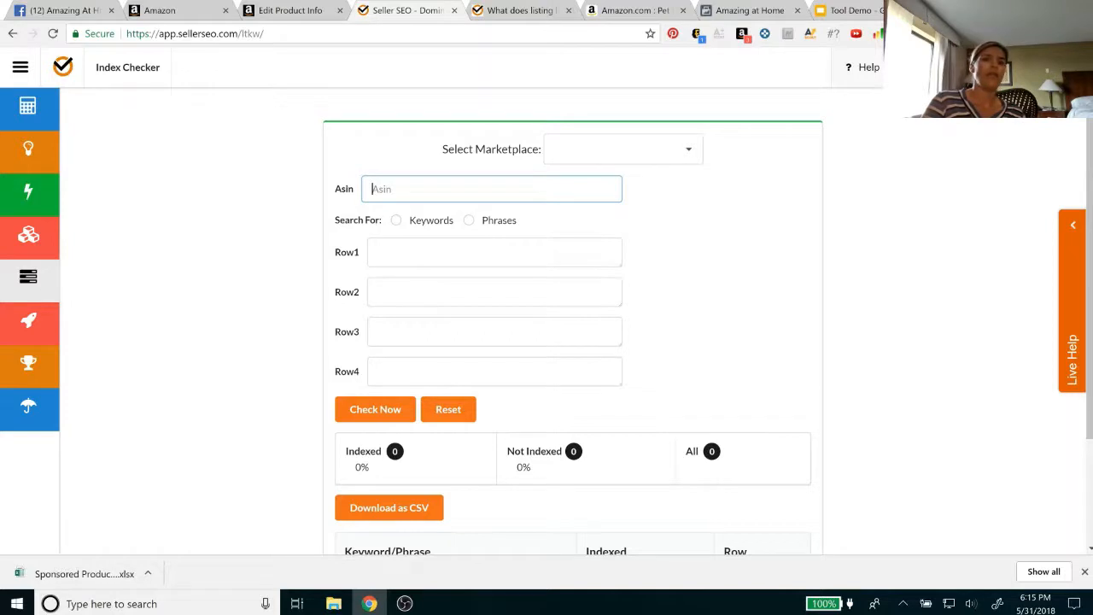
{"action": "left_click", "coordinate": [375, 252]}
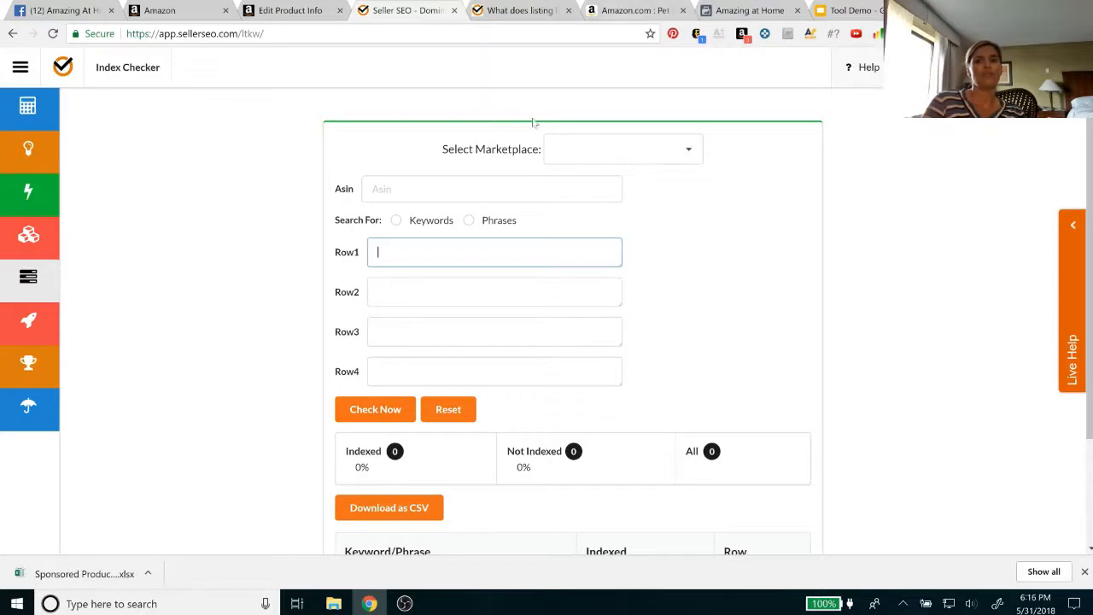
{"action": "left_click", "coordinate": [478, 189]}
{"action": "type", "text": "B078YMFCL4"}
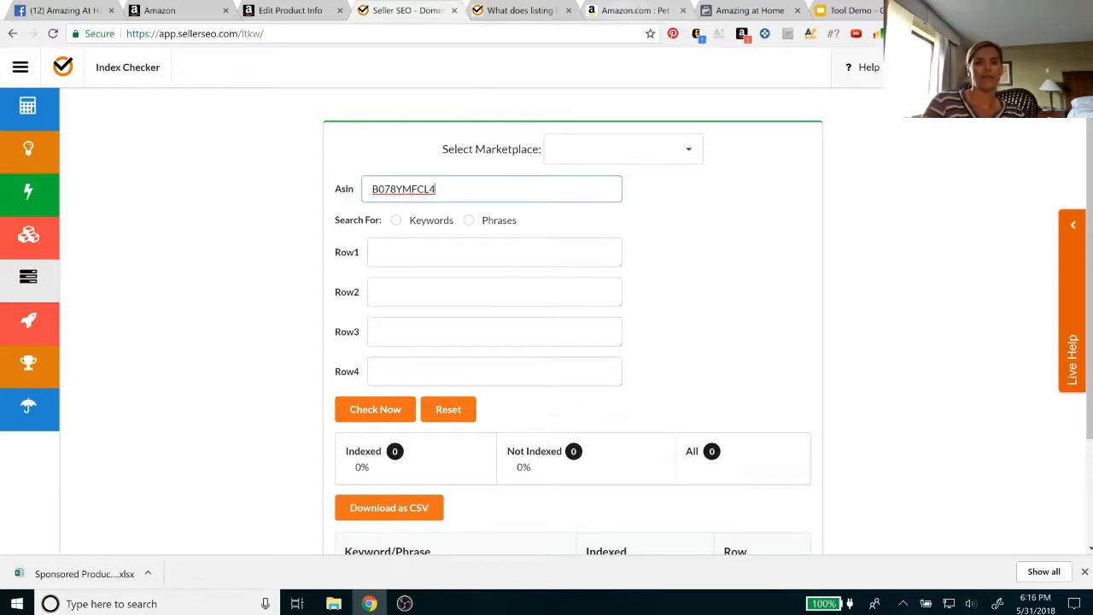
{"action": "left_click", "coordinate": [410, 247]}
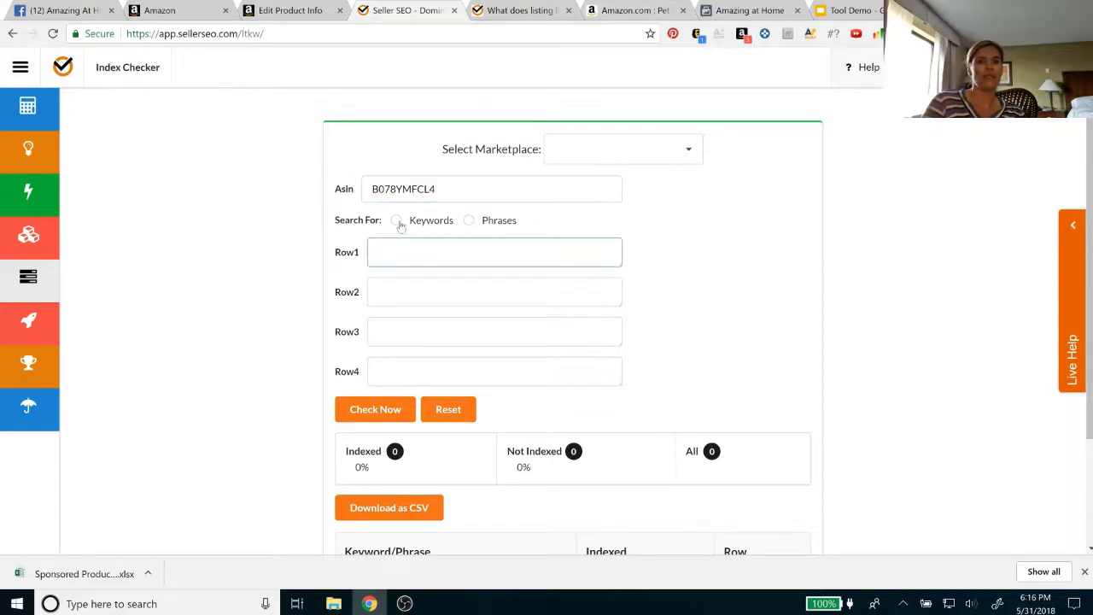
{"action": "left_click", "coordinate": [469, 222]}
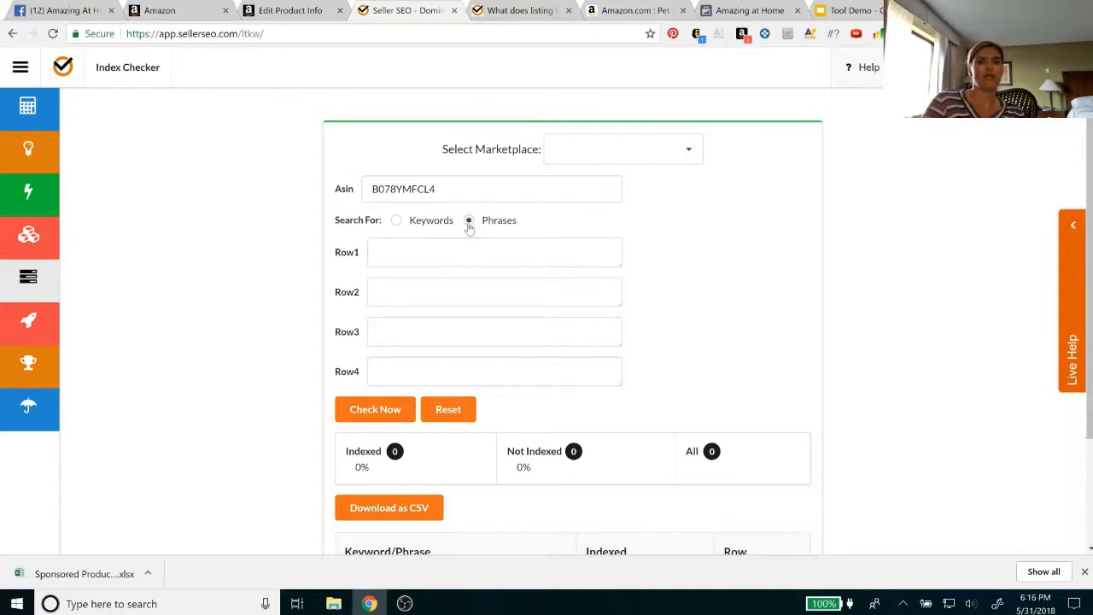
Enter "best pet hair remover" in Row1, run the index check and review the indexing results
{"action": "left_click", "coordinate": [410, 252]}
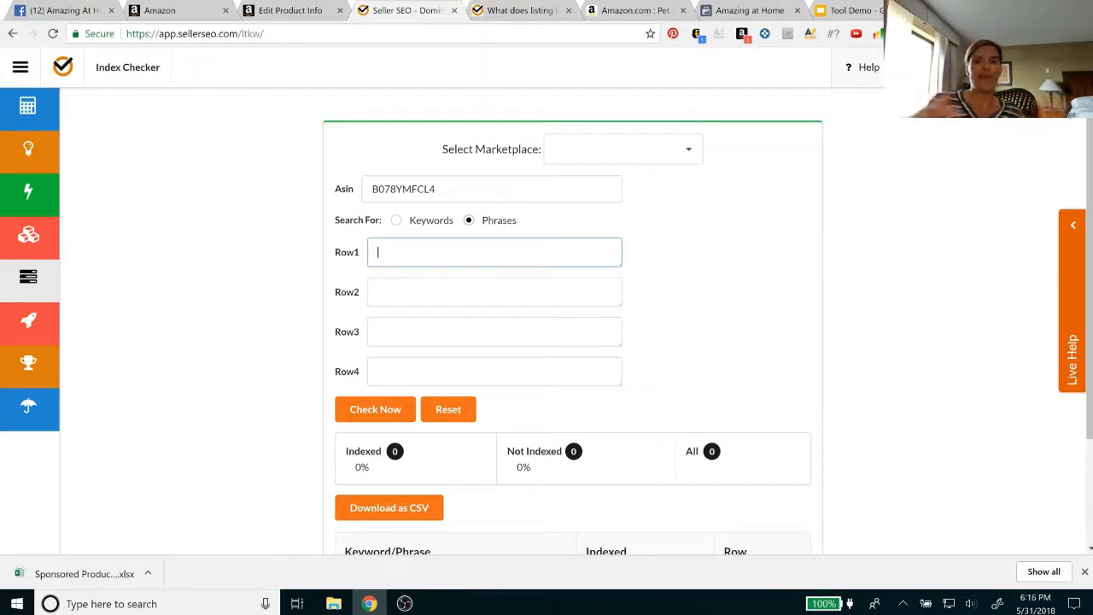
{"action": "type", "text": "best pet hair"}
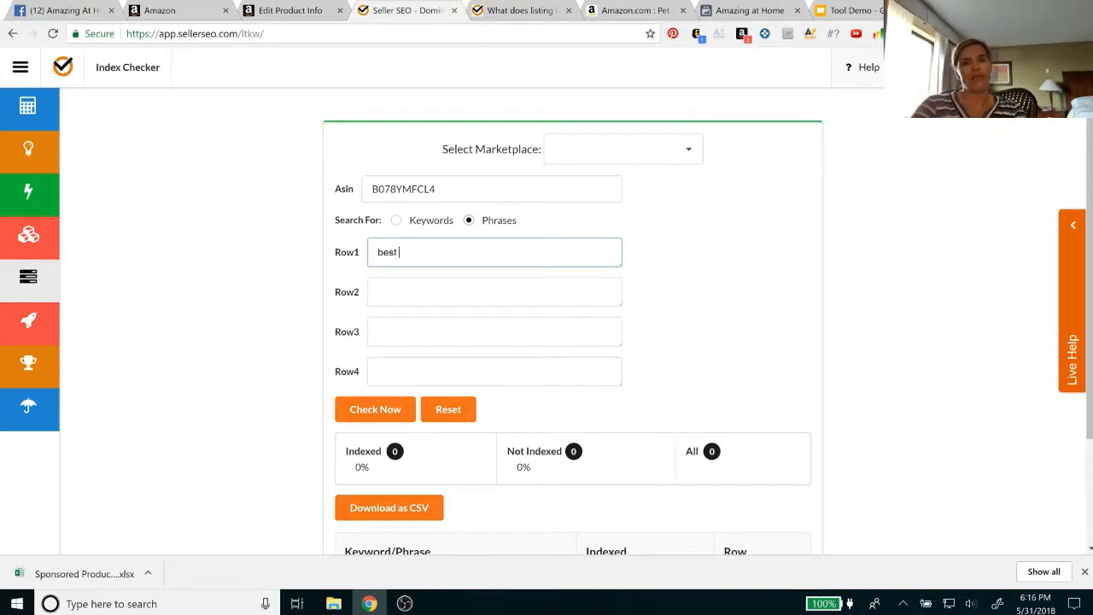
{"action": "type", "text": " remover"}
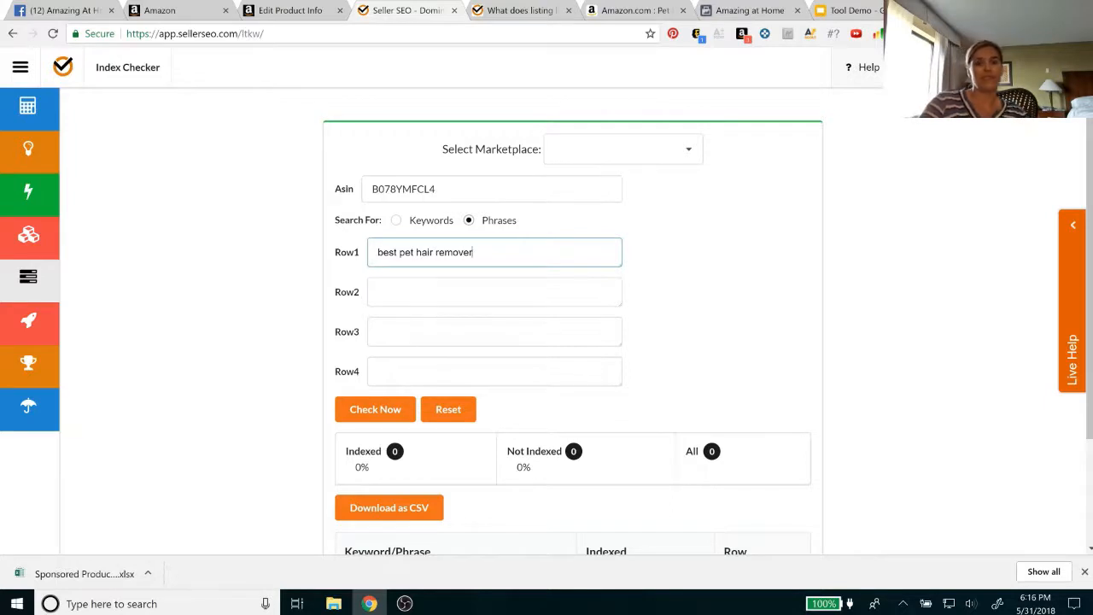
{"action": "left_click", "coordinate": [363, 410]}
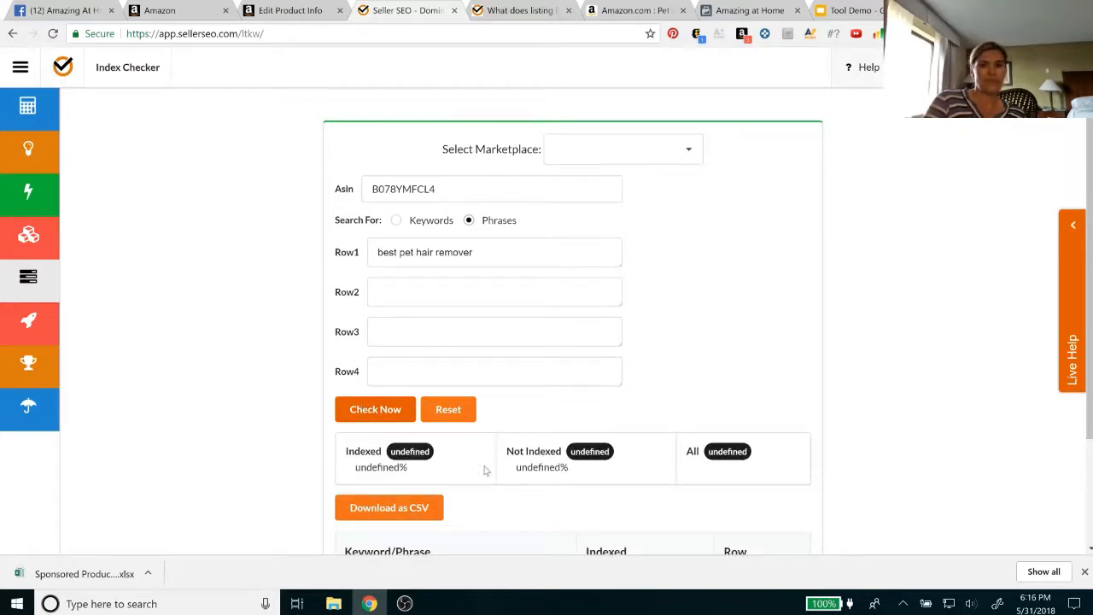
{"action": "scroll", "coordinate": [485, 470], "scroll_direction": "down", "scroll_amount": 2}
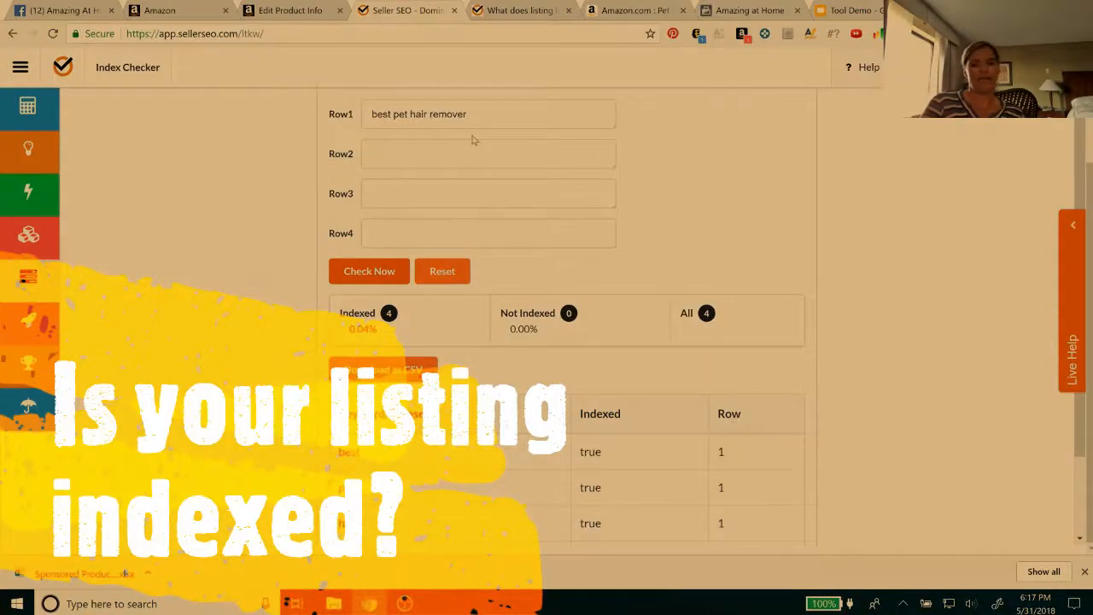
{"action": "scroll", "coordinate": [474, 139], "scroll_direction": "up", "scroll_amount": 1}
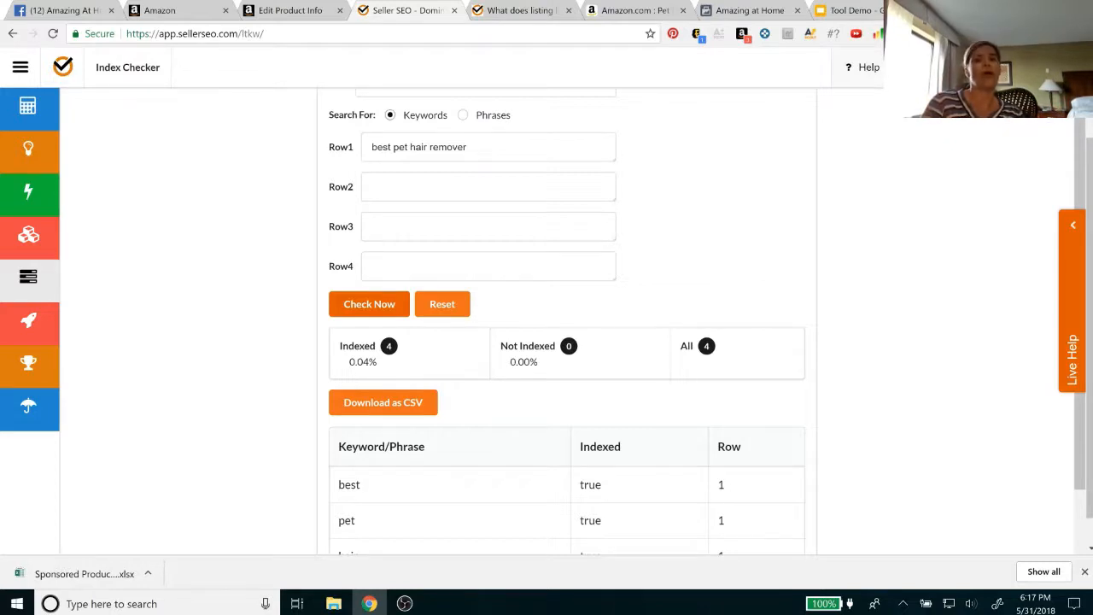
{"action": "left_click_drag", "start_coordinate": [469, 147], "coordinate": [370, 147]}
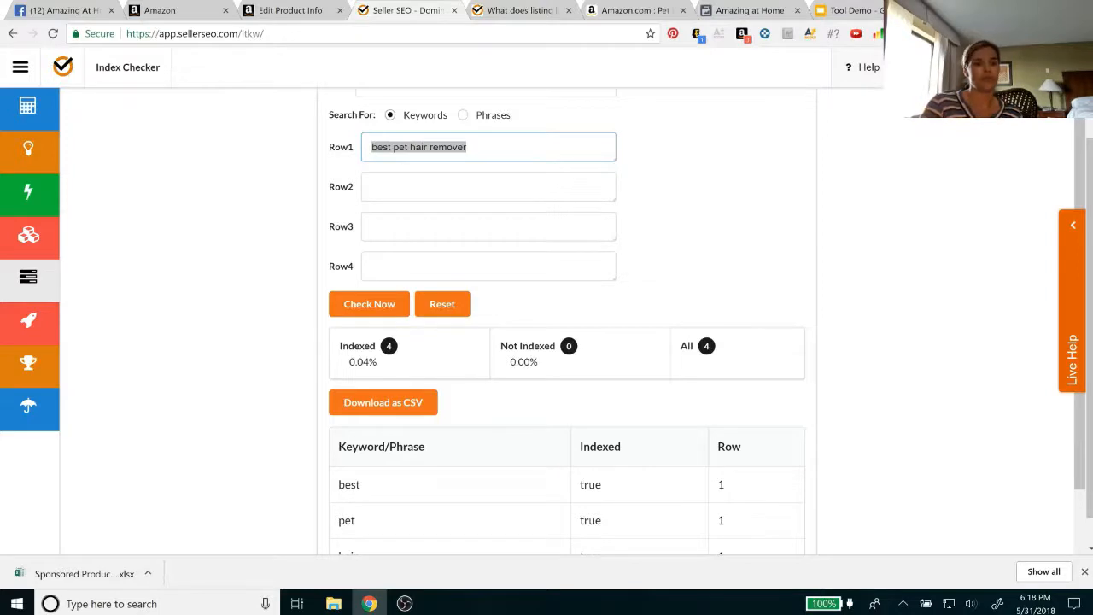
Open Rank Rocket, view the tracked pet hair remover's details and its ranking and price charts, and return to the product list
{"action": "left_click", "coordinate": [25, 323]}
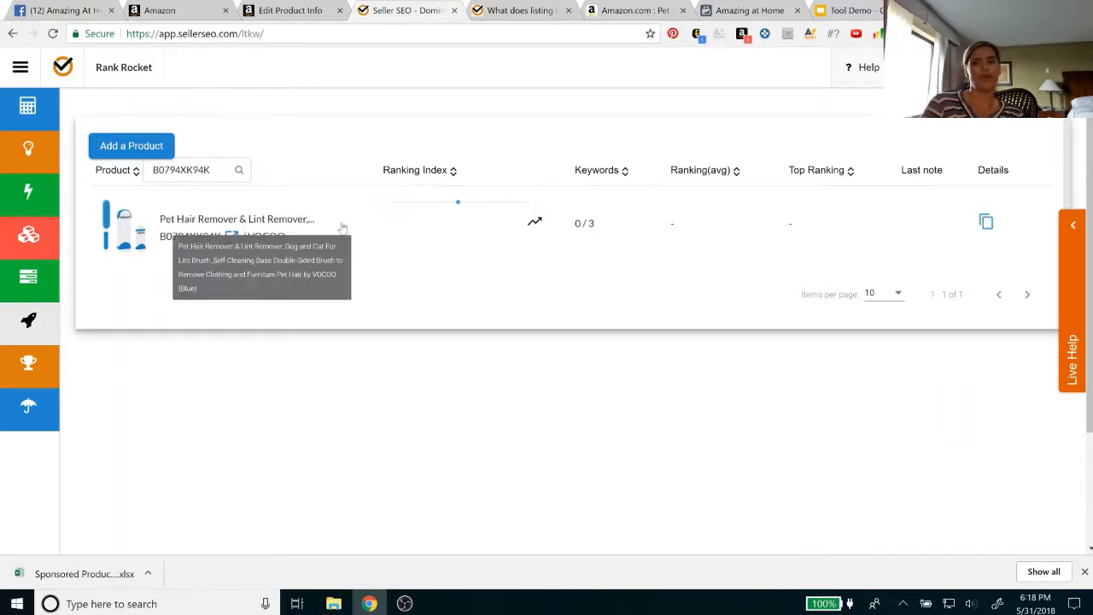
{"action": "left_click", "coordinate": [986, 223]}
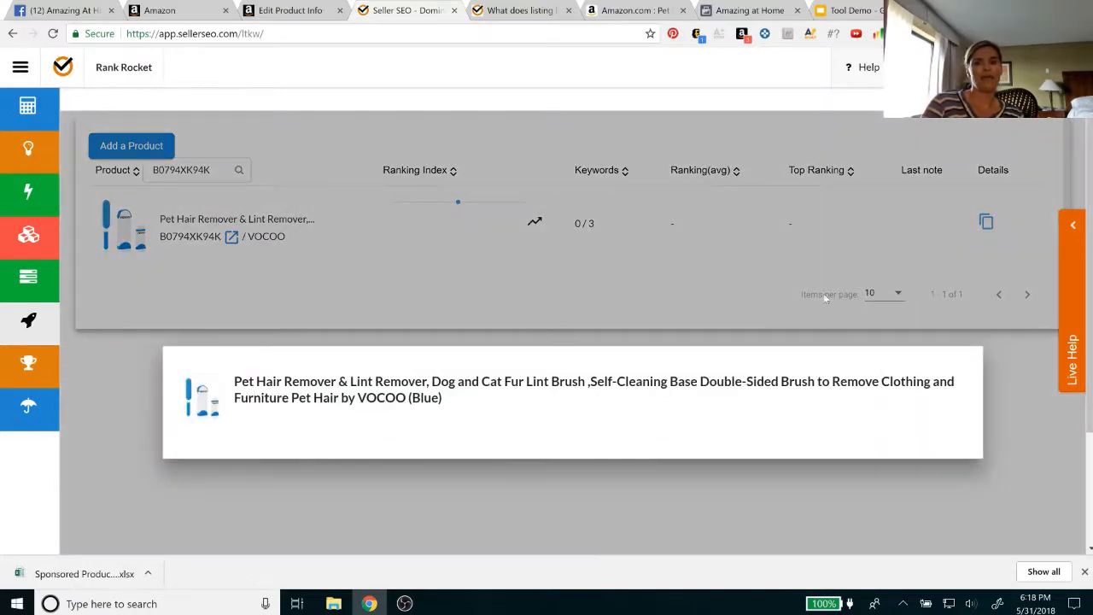
{"action": "left_click", "coordinate": [792, 303]}
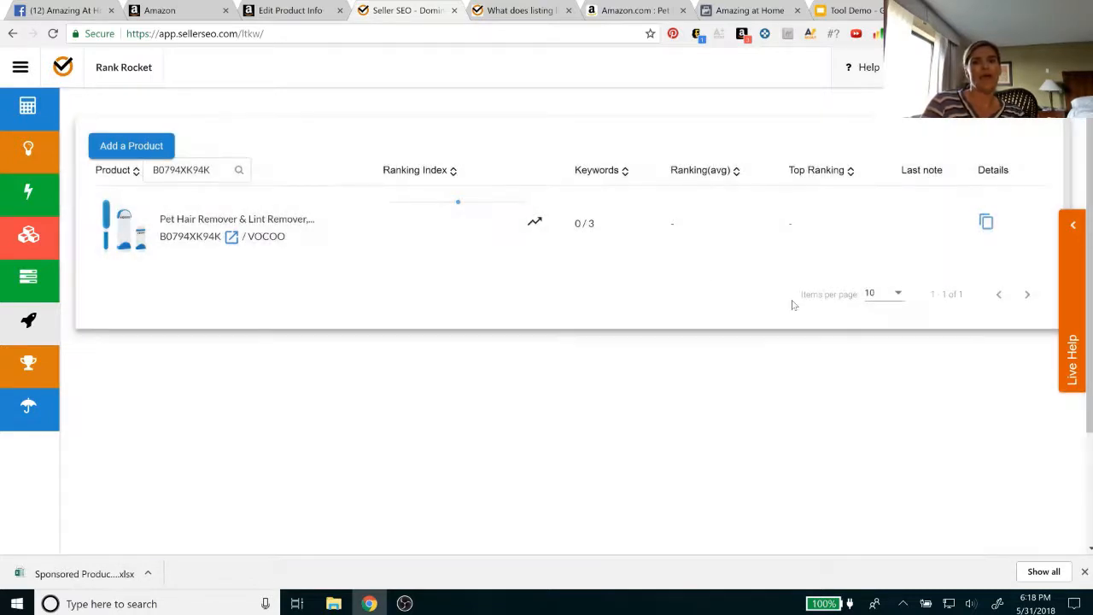
{"action": "left_click", "coordinate": [228, 221]}
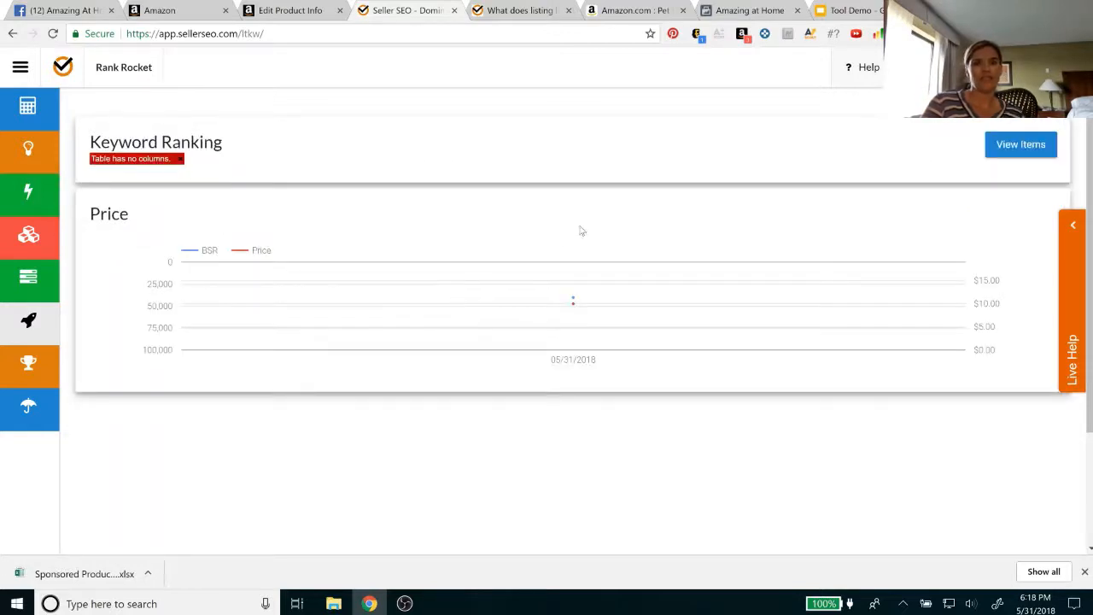
{"action": "left_click", "coordinate": [1008, 150]}
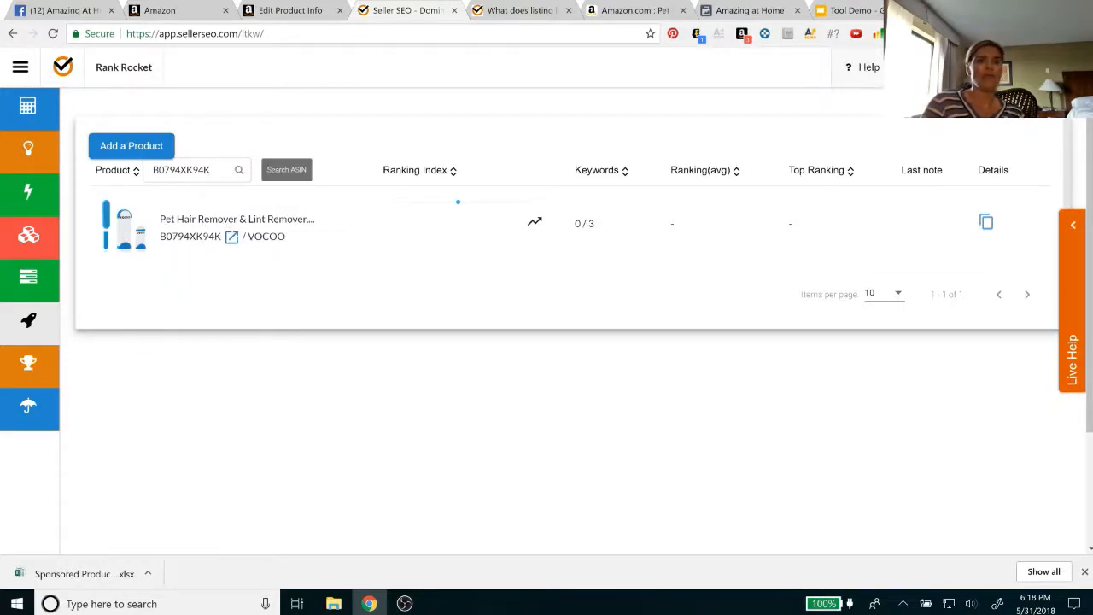
Try to add the ASIN B078YMFCL4 as a tracked product in Rank Rocket
{"action": "left_click_drag", "start_coordinate": [224, 170], "coordinate": [148, 169]}
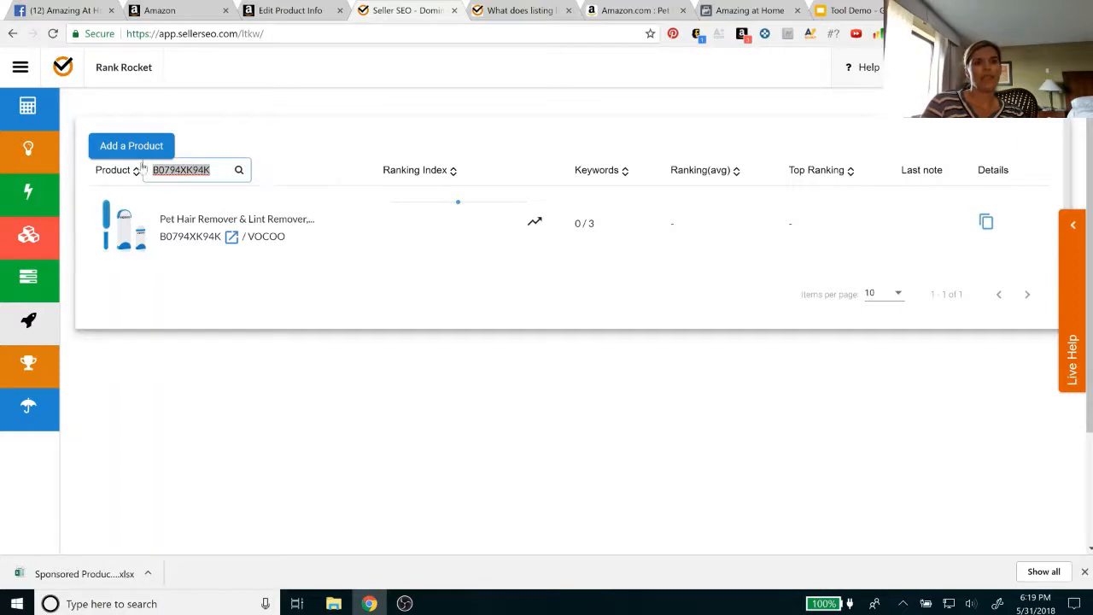
{"action": "left_click", "coordinate": [132, 147]}
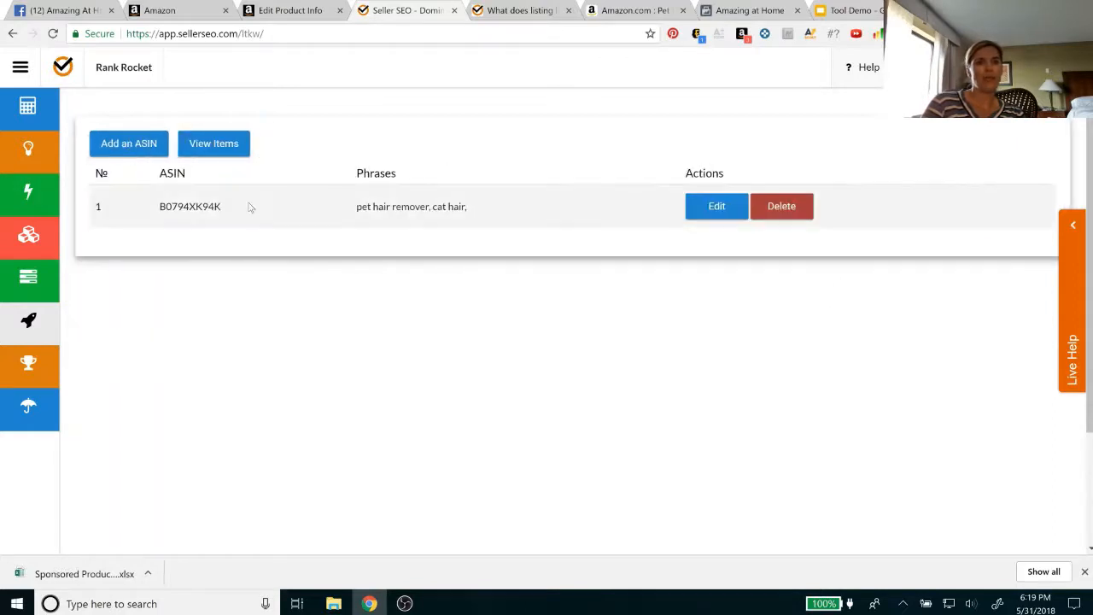
{"action": "left_click", "coordinate": [118, 147]}
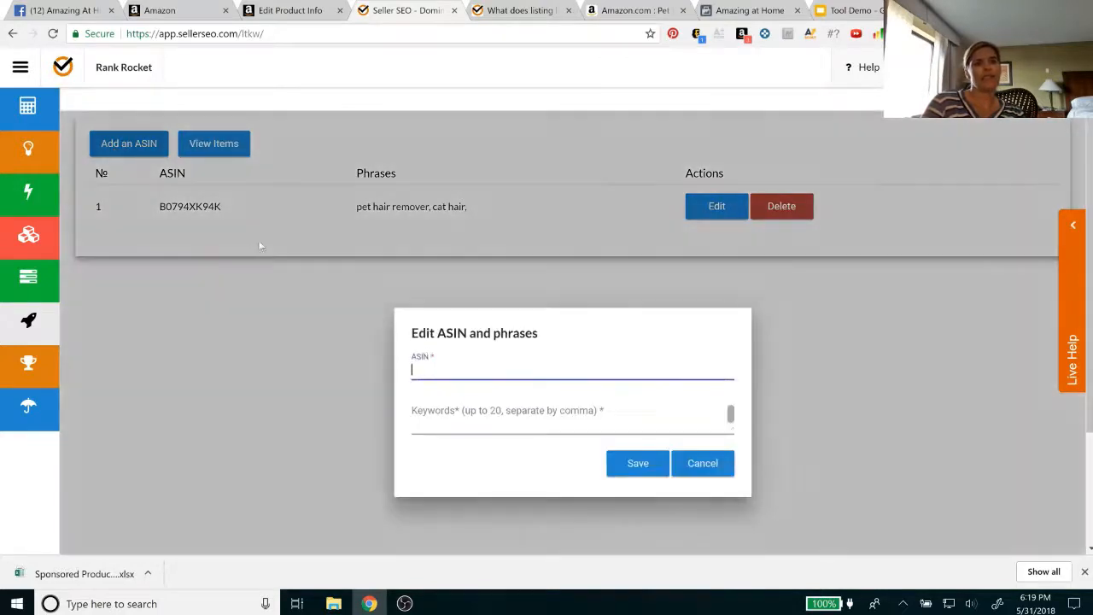
{"action": "type", "text": "B078YMFCL4"}
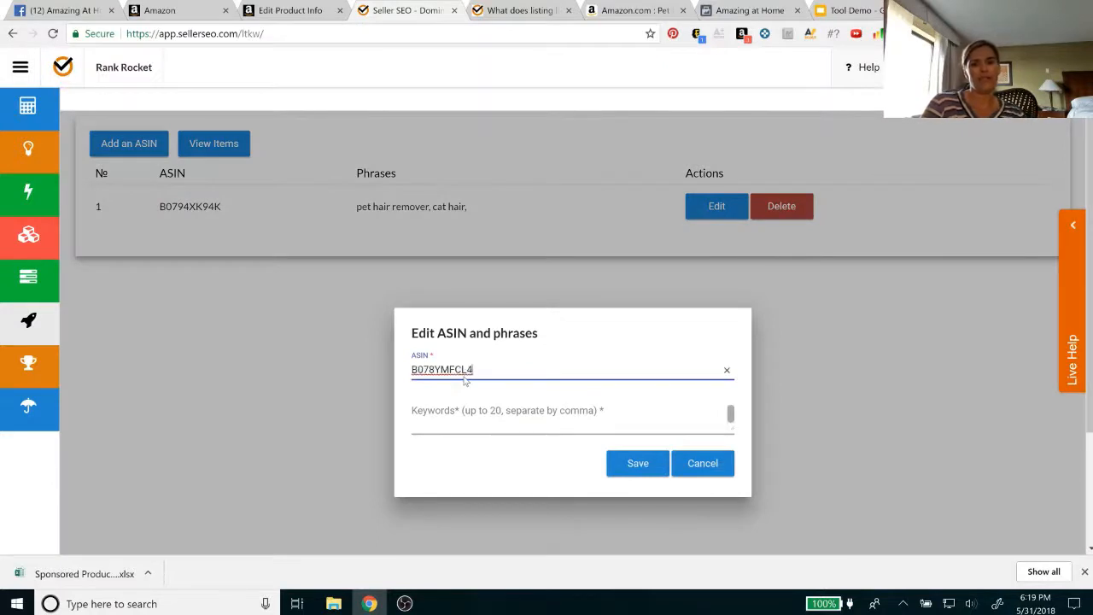
{"action": "left_click", "coordinate": [450, 437]}
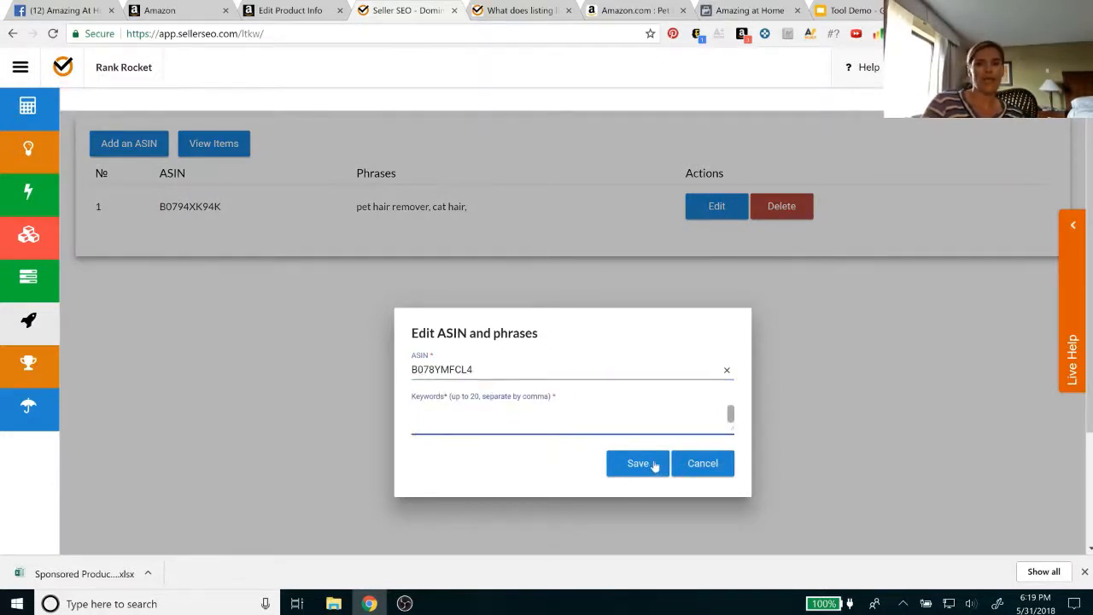
{"action": "left_click", "coordinate": [711, 466]}
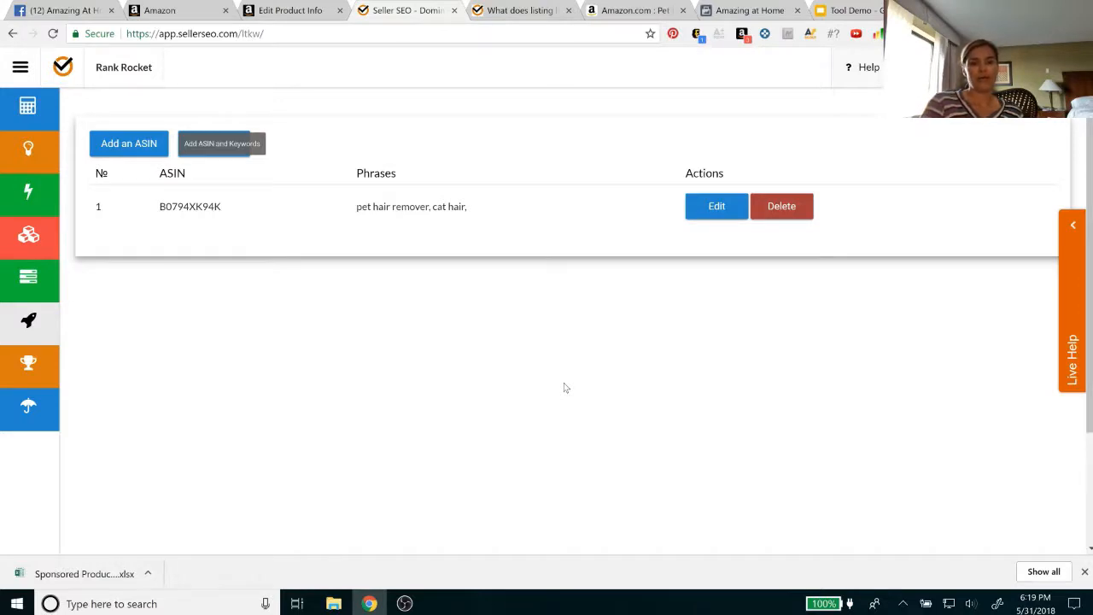
Return to Seller SEO from the Amazon listing and generate Listing Lightning suggestions for the main keyword "pet hair remover"
{"action": "left_click", "coordinate": [745, 14]}
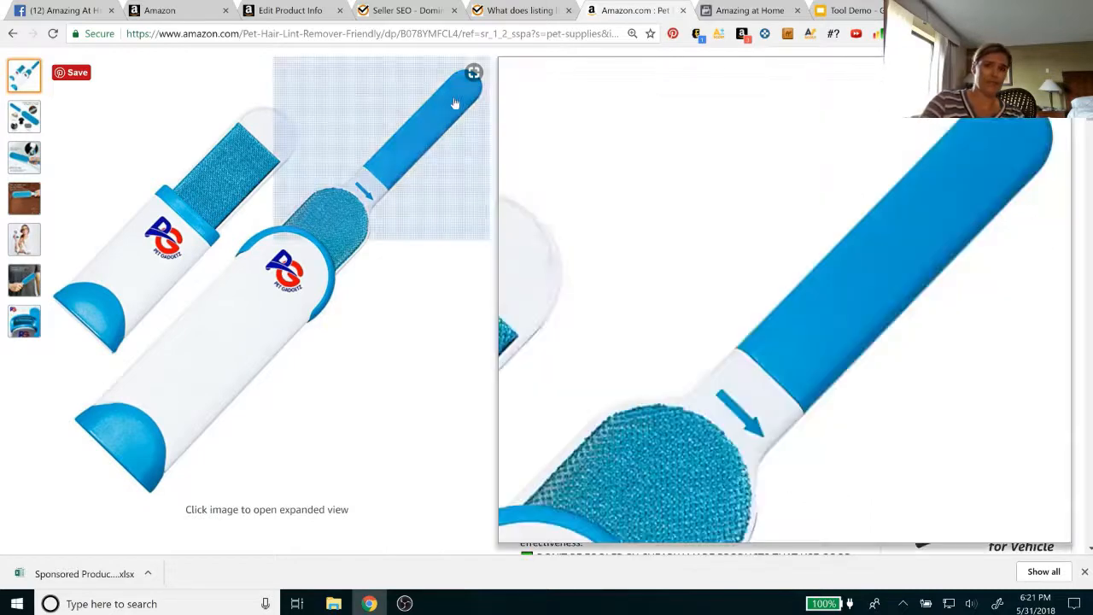
{"action": "left_click", "coordinate": [410, 11]}
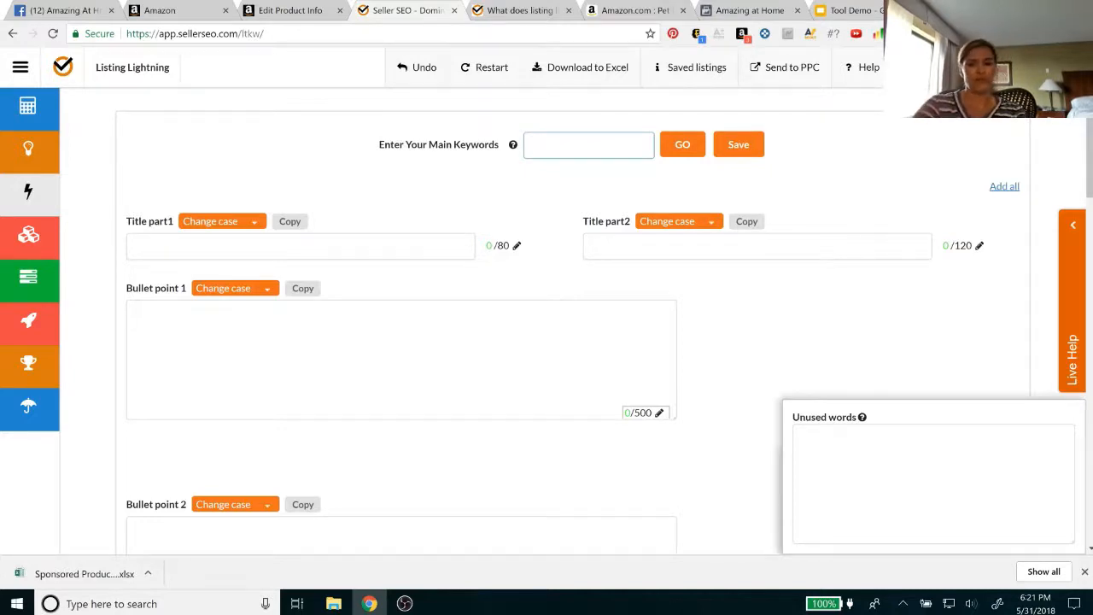
{"action": "type", "text": "pet hair remover"}
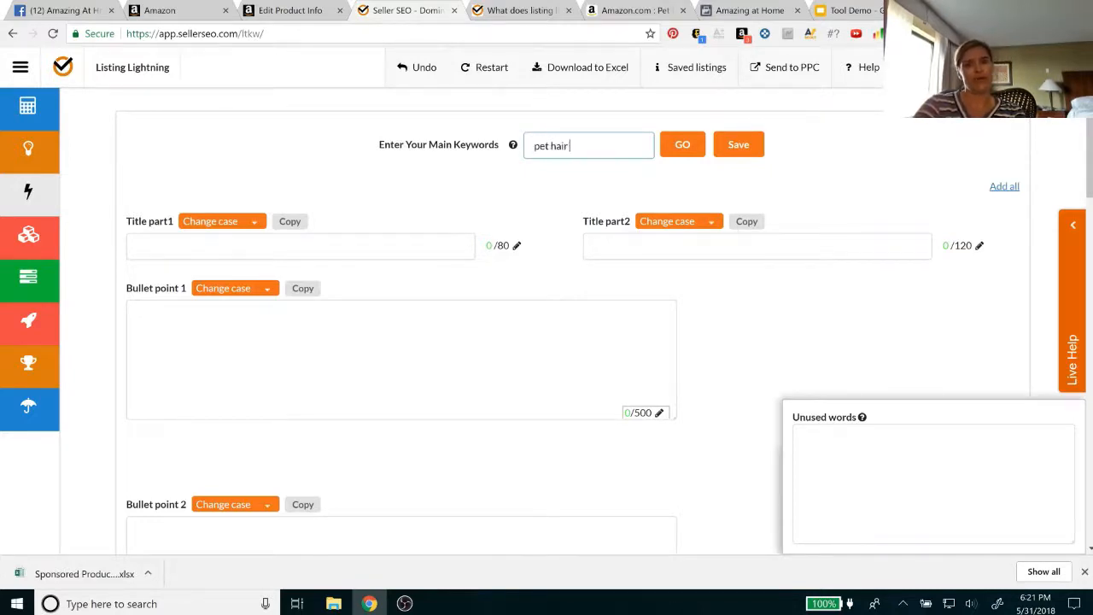
{"action": "left_click", "coordinate": [684, 147]}
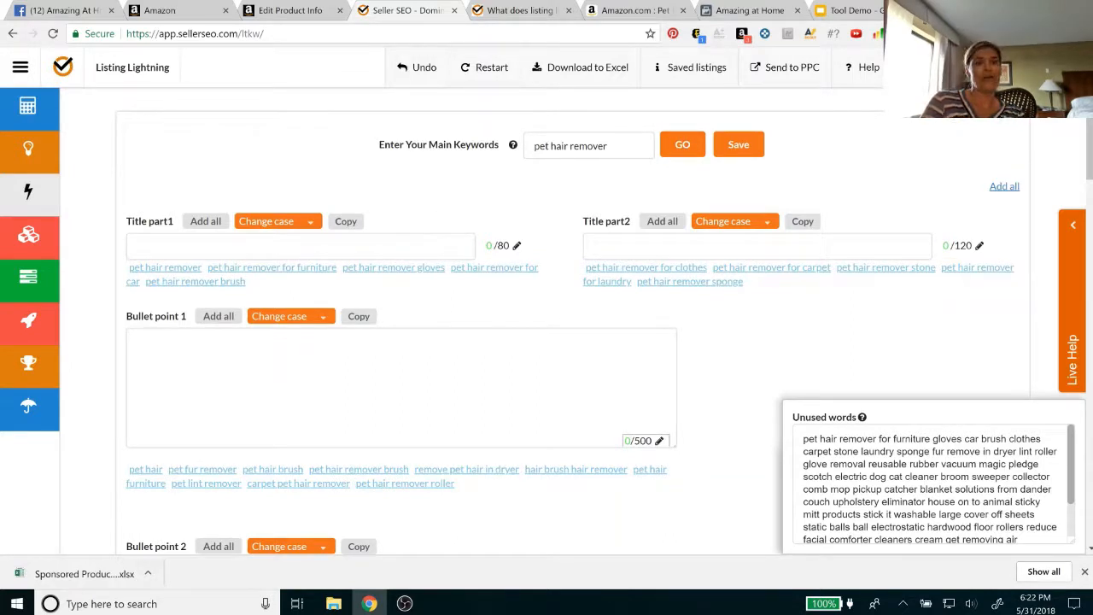
Examine the Title part1 and Title part2 fields with their suggested phrases and character limits
{"action": "left_click", "coordinate": [196, 247]}
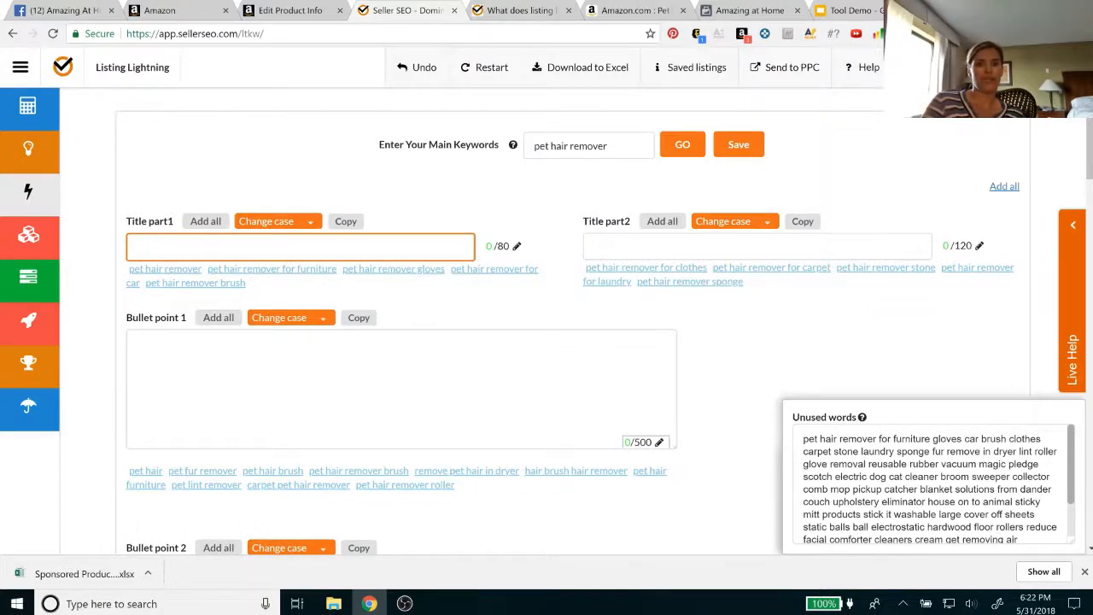
{"action": "left_click", "coordinate": [594, 246]}
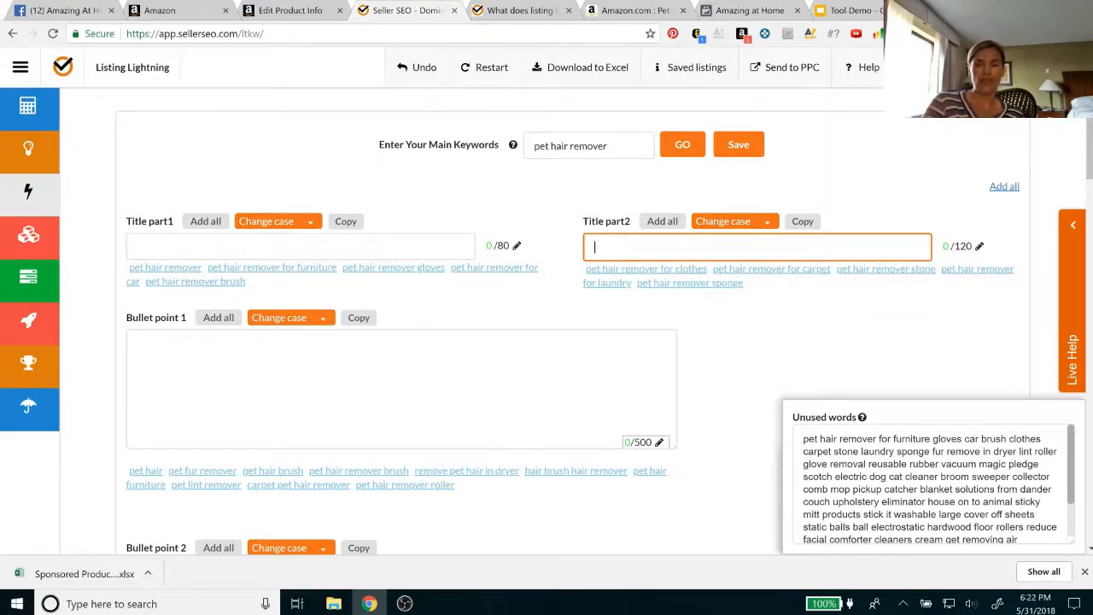
{"action": "left_click", "coordinate": [248, 247]}
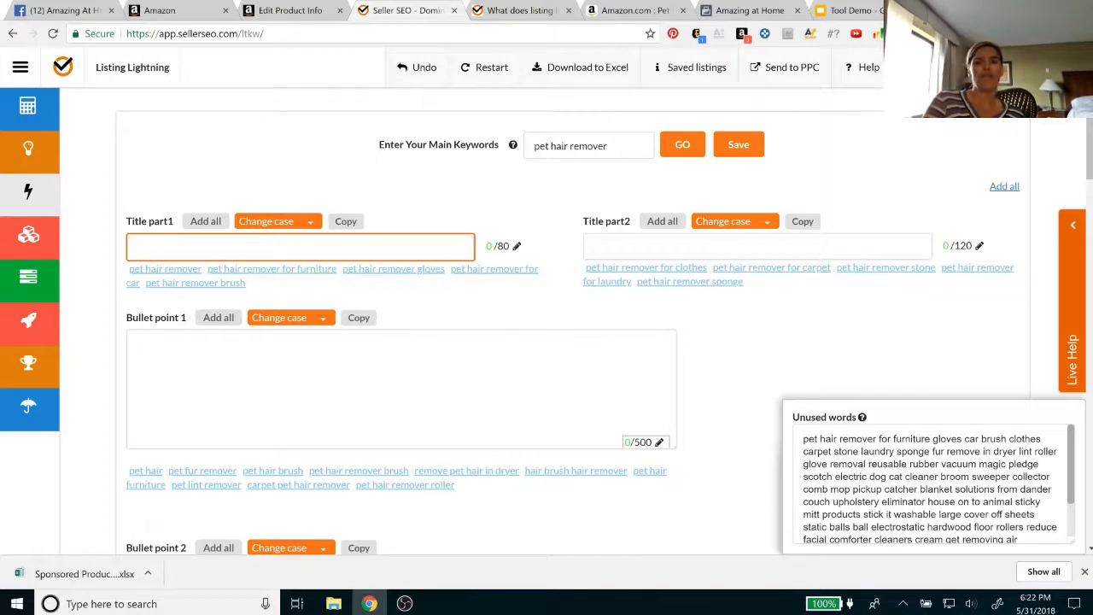
{"action": "left_click", "coordinate": [756, 247]}
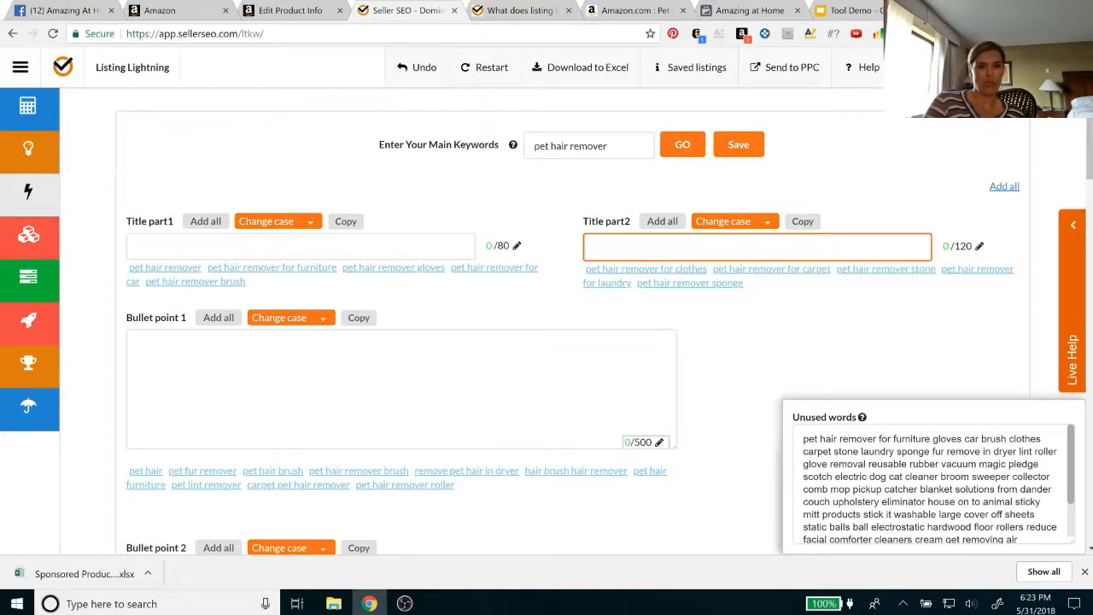
Go through the Bullet point 1 to 5 fields and the Description, examining the suggested keyword phrases for each
{"action": "left_click", "coordinate": [137, 344]}
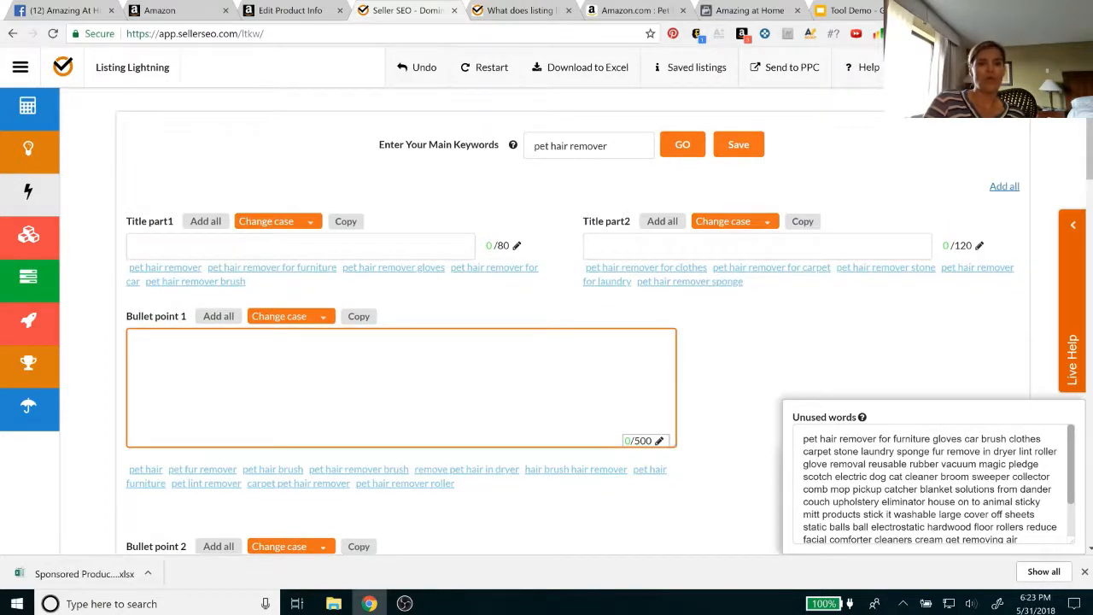
{"action": "scroll", "coordinate": [279, 403], "scroll_direction": "down", "scroll_amount": 3}
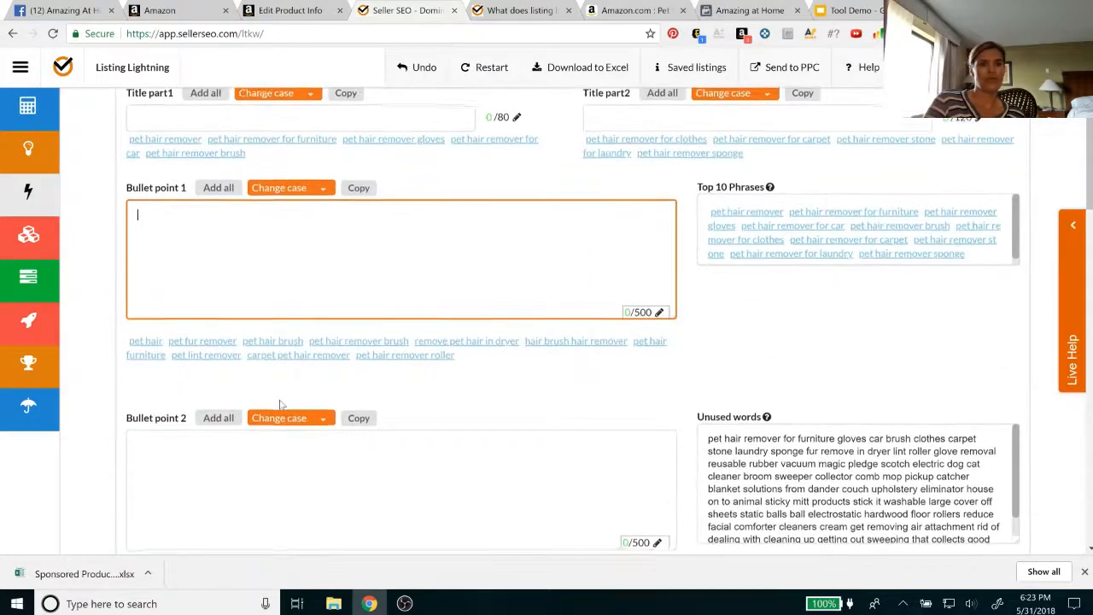
{"action": "key", "text": "Tab"}
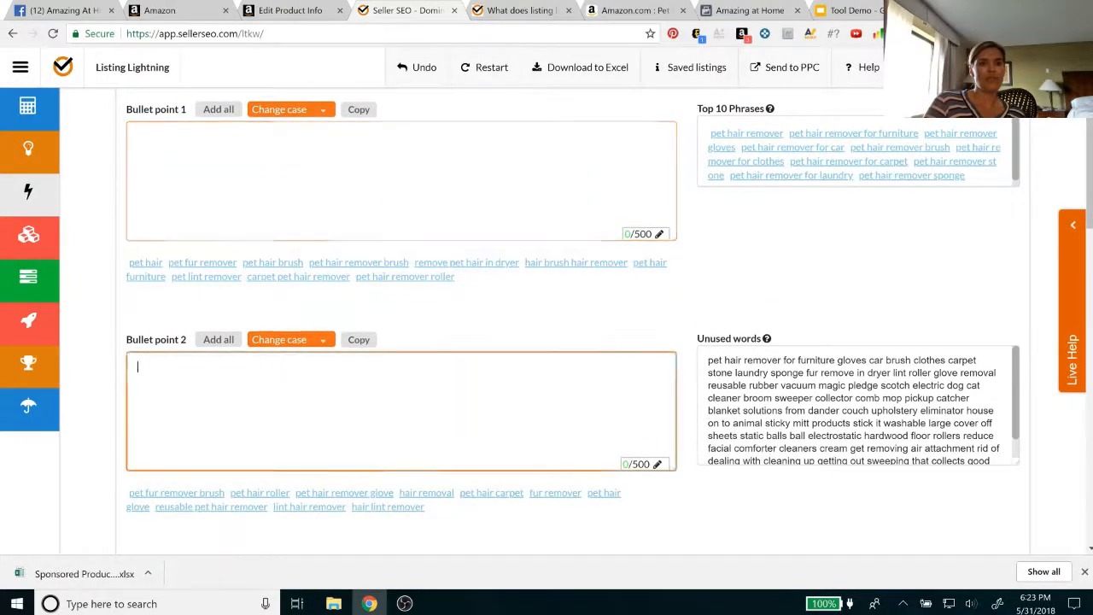
{"action": "scroll", "coordinate": [401, 342], "scroll_direction": "down", "scroll_amount": 3}
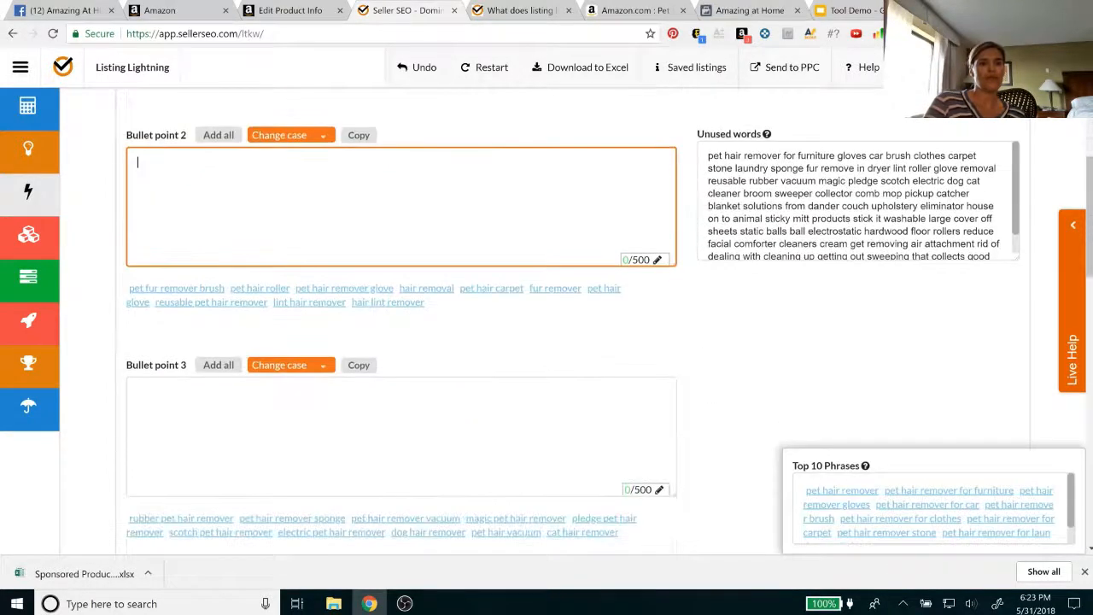
{"action": "key", "text": "Tab"}
{"action": "scroll", "coordinate": [546, 342], "scroll_direction": "down", "scroll_amount": 5}
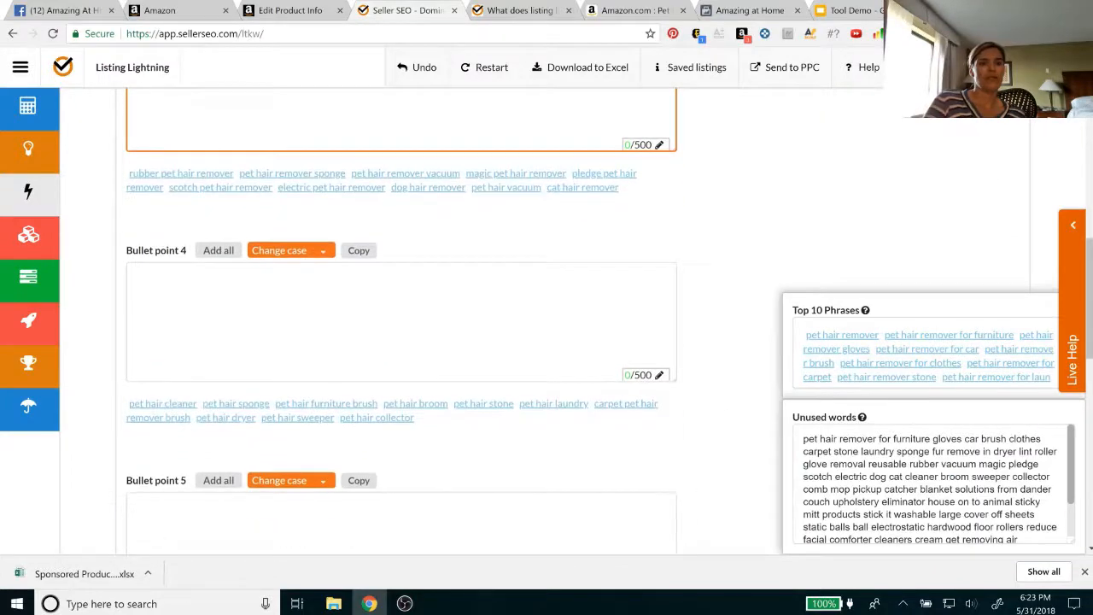
{"action": "key", "text": "Tab"}
{"action": "scroll", "coordinate": [547, 342], "scroll_direction": "down", "scroll_amount": 3}
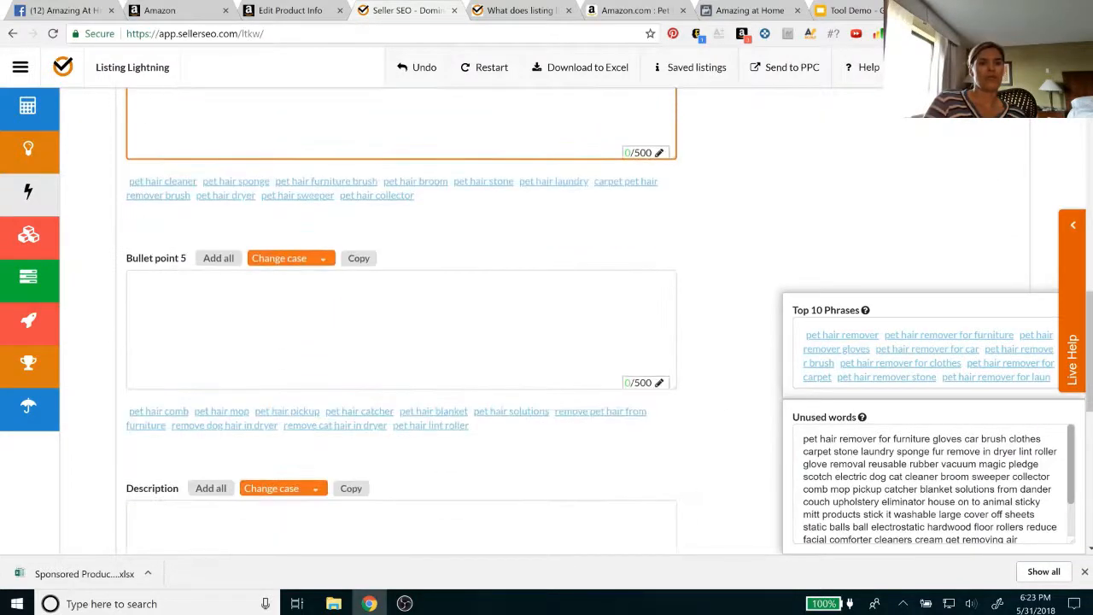
{"action": "key", "text": "Tab"}
{"action": "scroll", "coordinate": [546, 342], "scroll_direction": "down", "scroll_amount": 3}
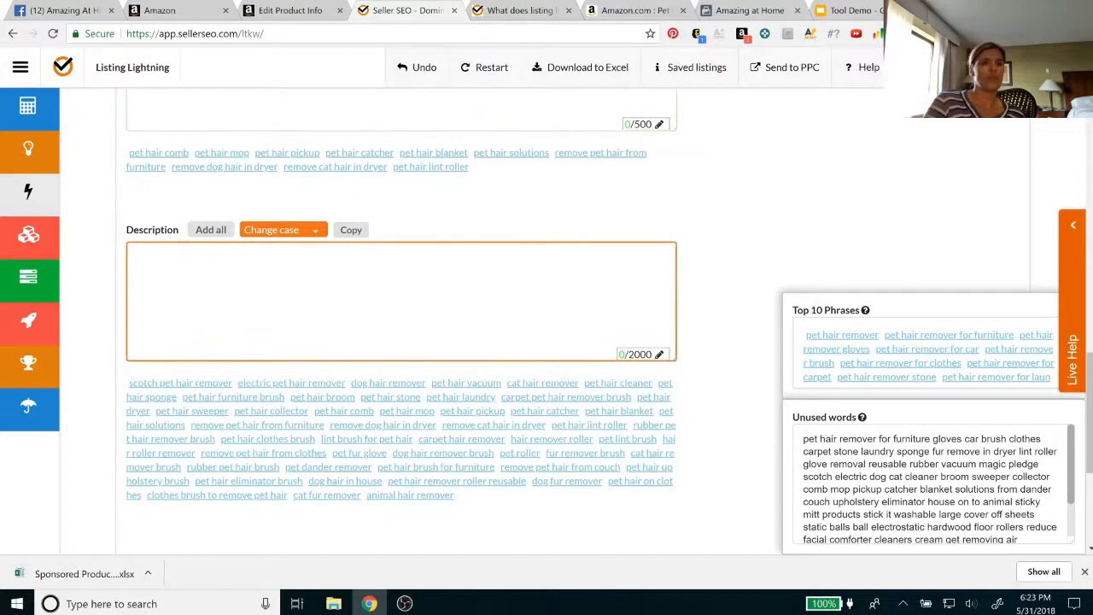
Return to the upper bullet points and review their keyword suggestions again down to the Description's phrase list
{"action": "scroll", "coordinate": [402, 341], "scroll_direction": "up", "scroll_amount": 6}
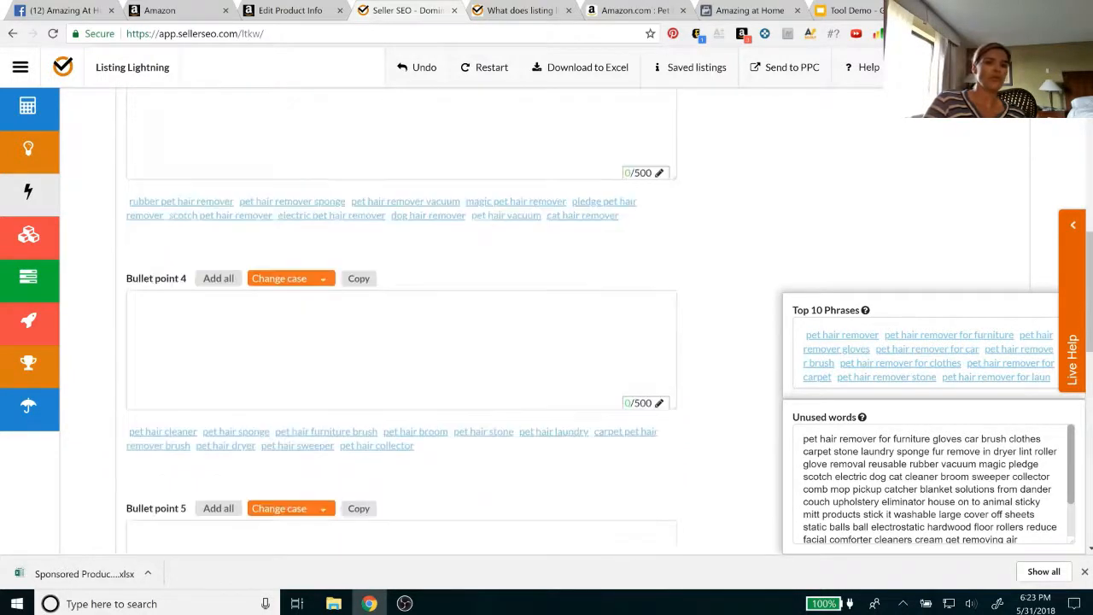
{"action": "scroll", "coordinate": [178, 299], "scroll_direction": "up", "scroll_amount": 6}
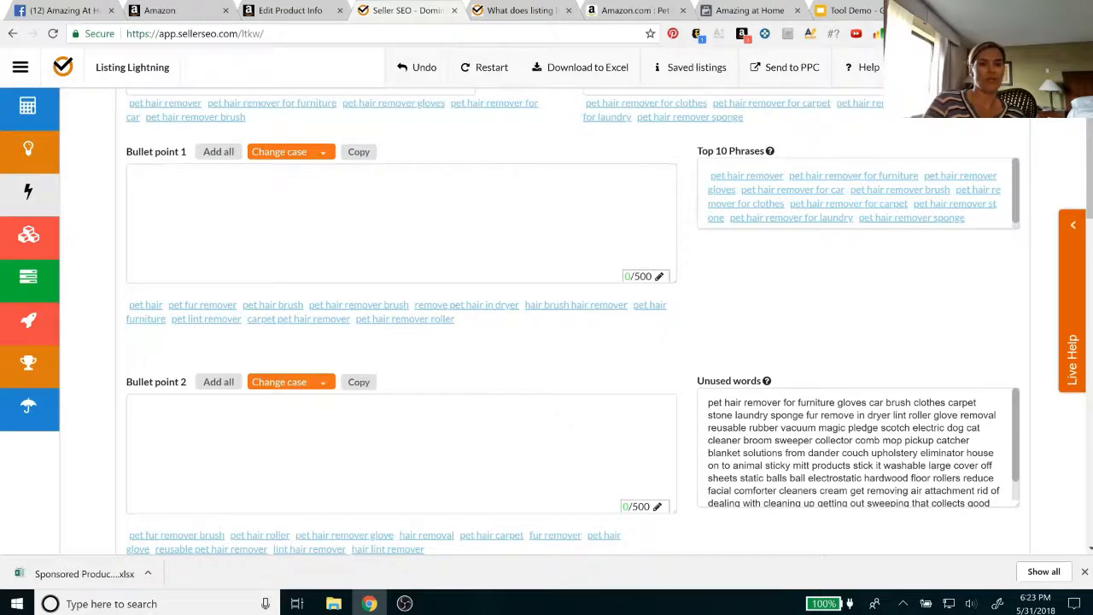
{"action": "left_click", "coordinate": [402, 452]}
{"action": "scroll", "coordinate": [401, 452], "scroll_direction": "down", "scroll_amount": 3}
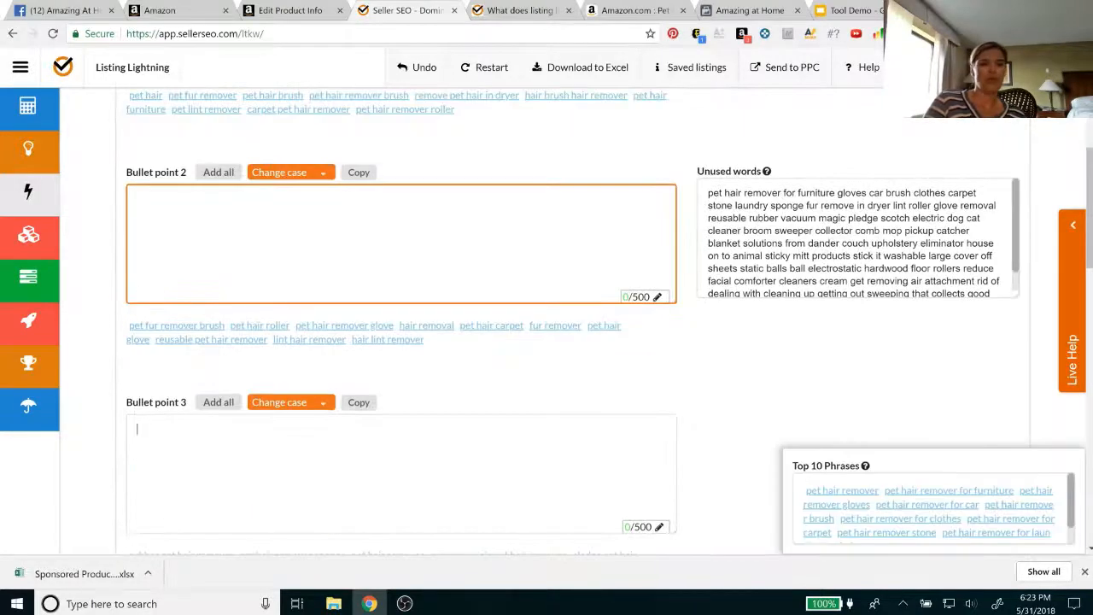
{"action": "scroll", "coordinate": [402, 324], "scroll_direction": "down", "scroll_amount": 4}
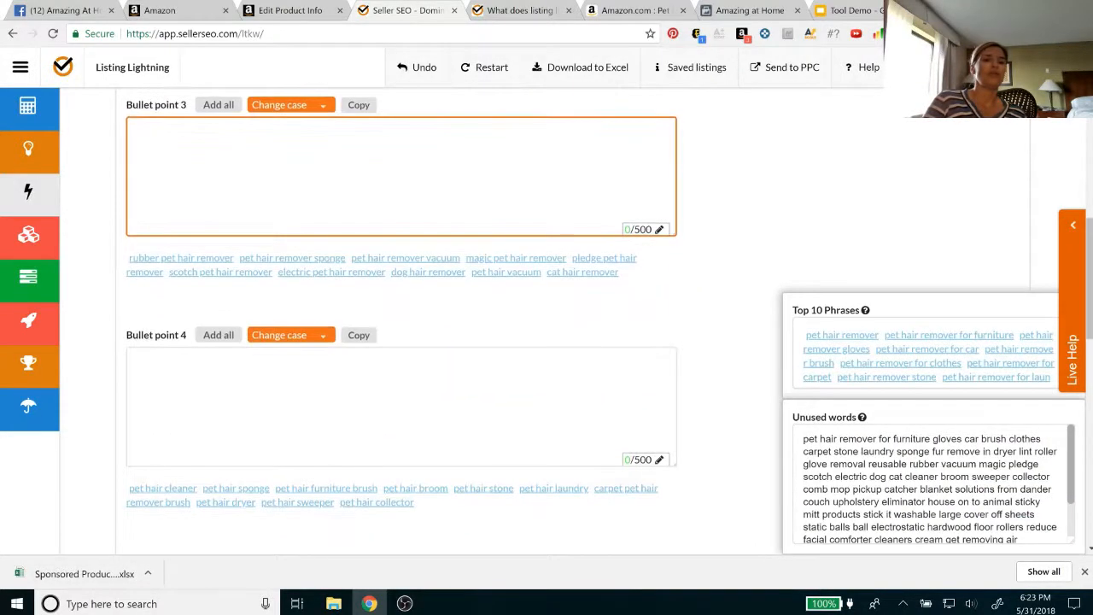
{"action": "scroll", "coordinate": [401, 325], "scroll_direction": "down", "scroll_amount": 3}
{"action": "scroll", "coordinate": [402, 324], "scroll_direction": "down", "scroll_amount": 2}
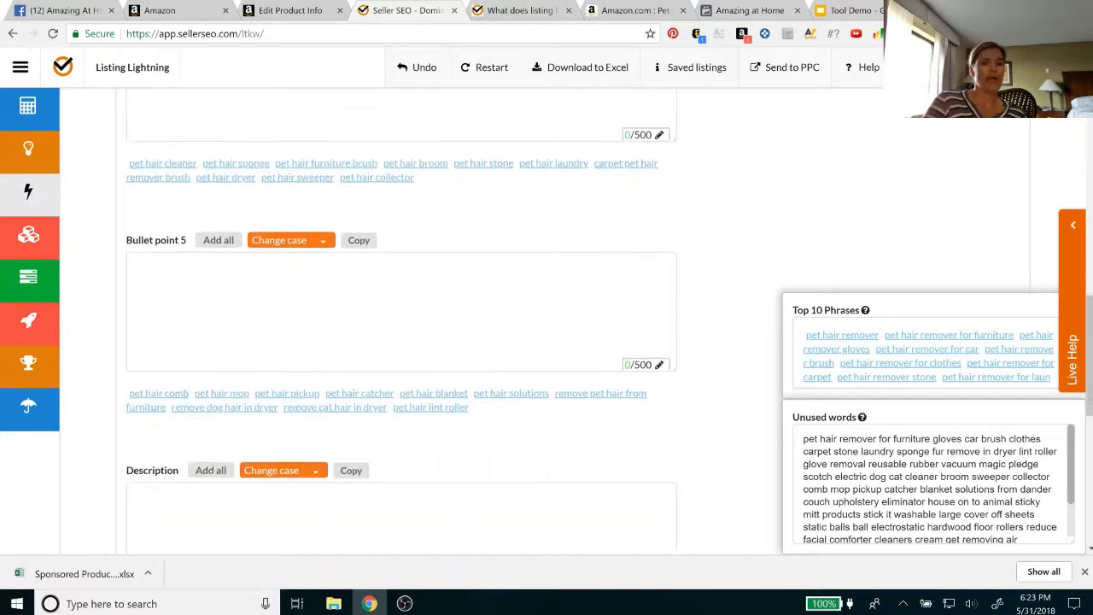
{"action": "scroll", "coordinate": [401, 325], "scroll_direction": "down", "scroll_amount": 1}
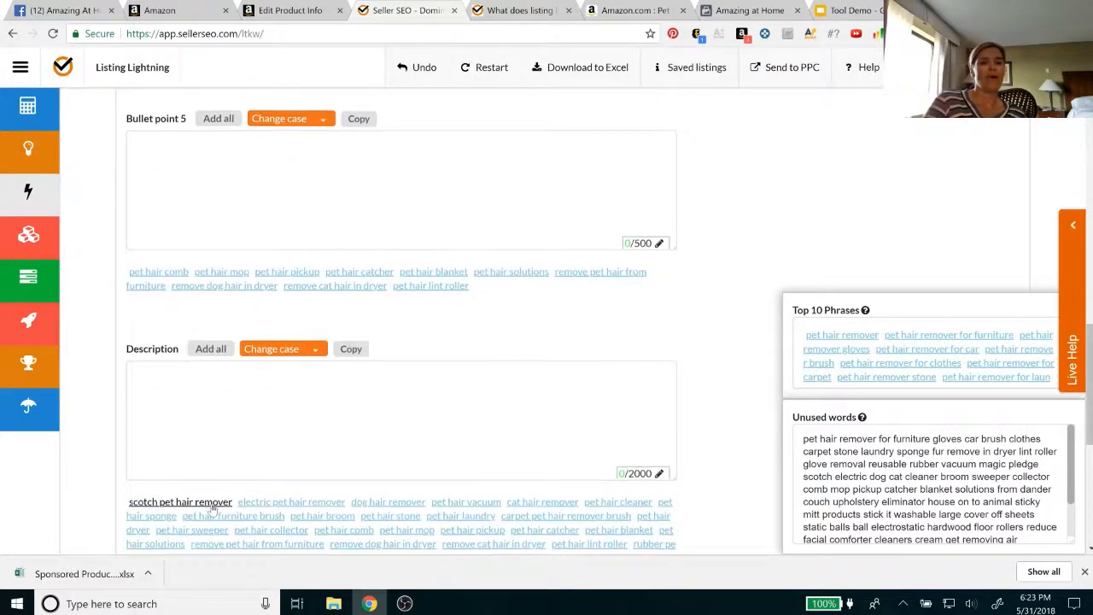
{"action": "scroll", "coordinate": [213, 509], "scroll_direction": "down", "scroll_amount": 1}
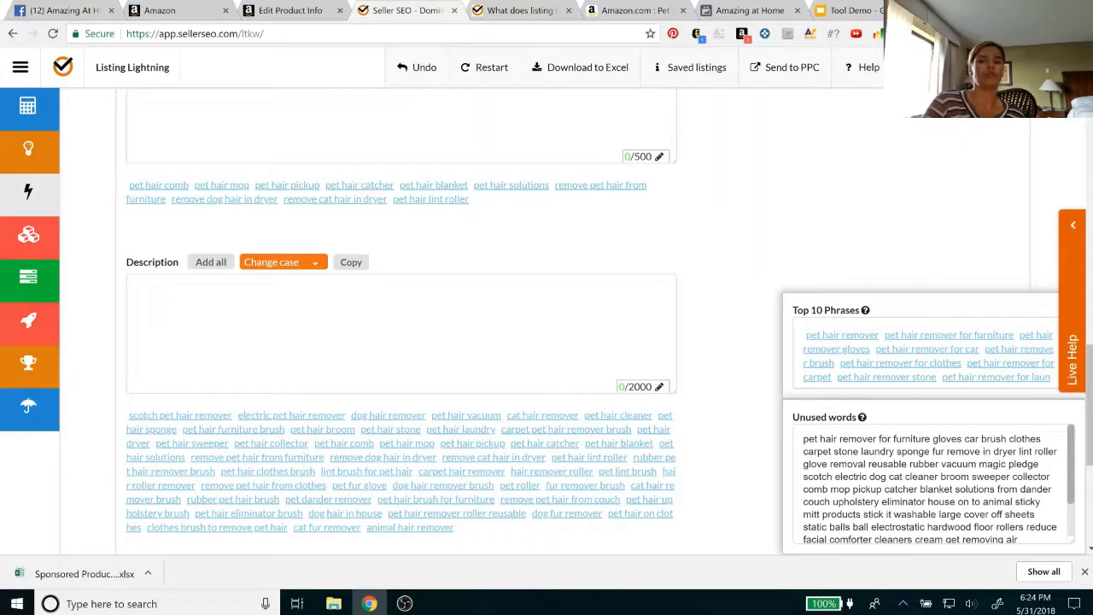
{"action": "scroll", "coordinate": [402, 333], "scroll_direction": "up", "scroll_amount": 1}
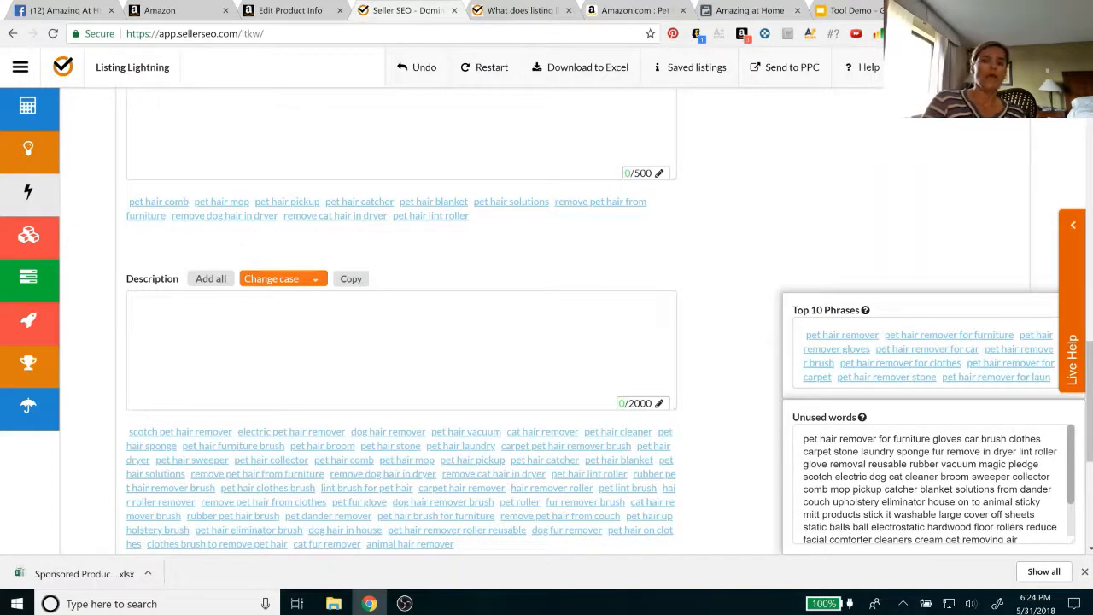
Examine the Unused words list in relation to the Description field
{"action": "left_click_drag", "start_coordinate": [803, 439], "coordinate": [956, 515]}
{"action": "left_click", "coordinate": [905, 477]}
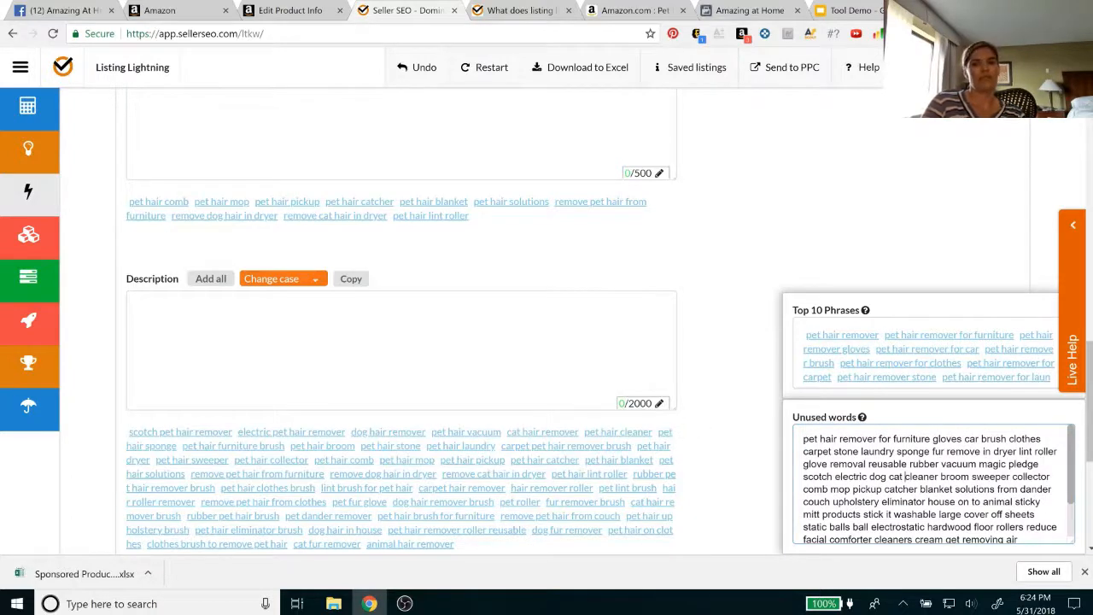
{"action": "left_click", "coordinate": [137, 306]}
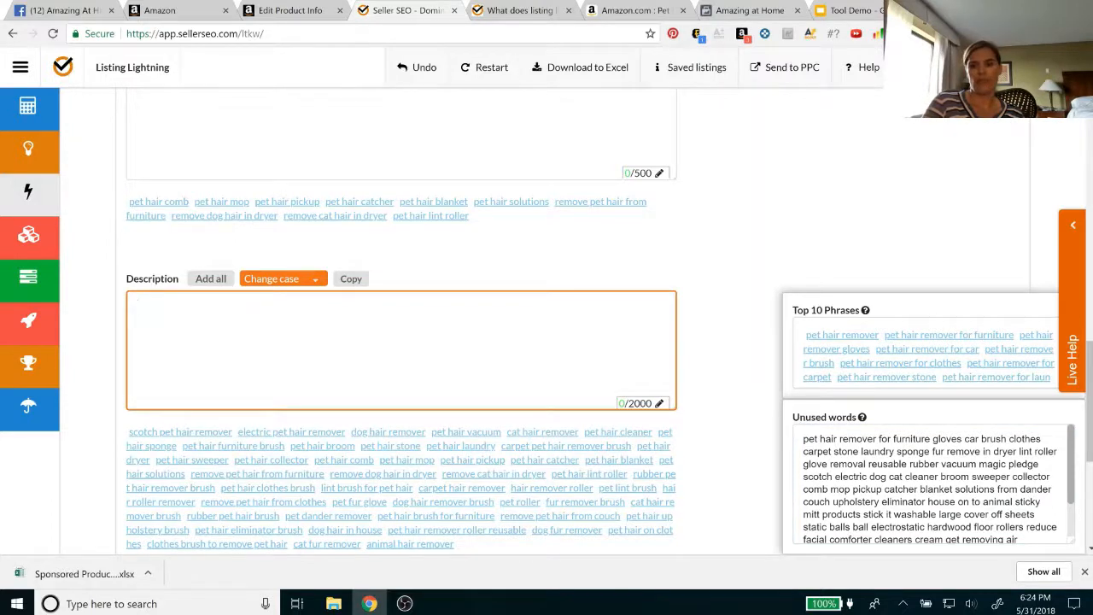
Insert the suggested phrase "pet hair remover brush" into Title part1, declining its placement in the Description
{"action": "scroll", "coordinate": [754, 435], "scroll_direction": "up", "scroll_amount": 10}
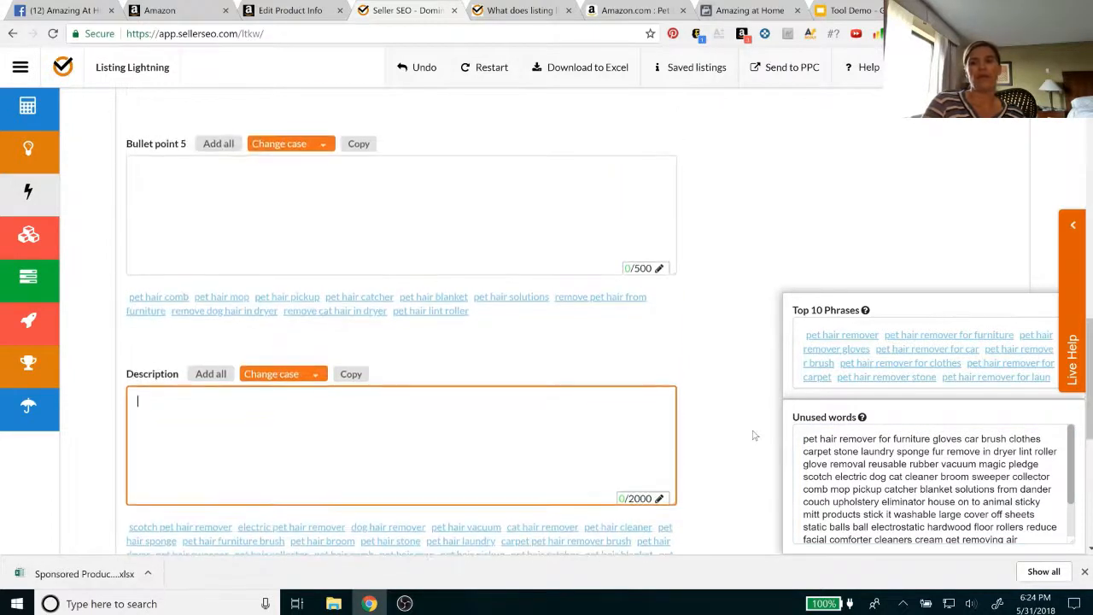
{"action": "scroll", "coordinate": [754, 435], "scroll_direction": "up", "scroll_amount": 4}
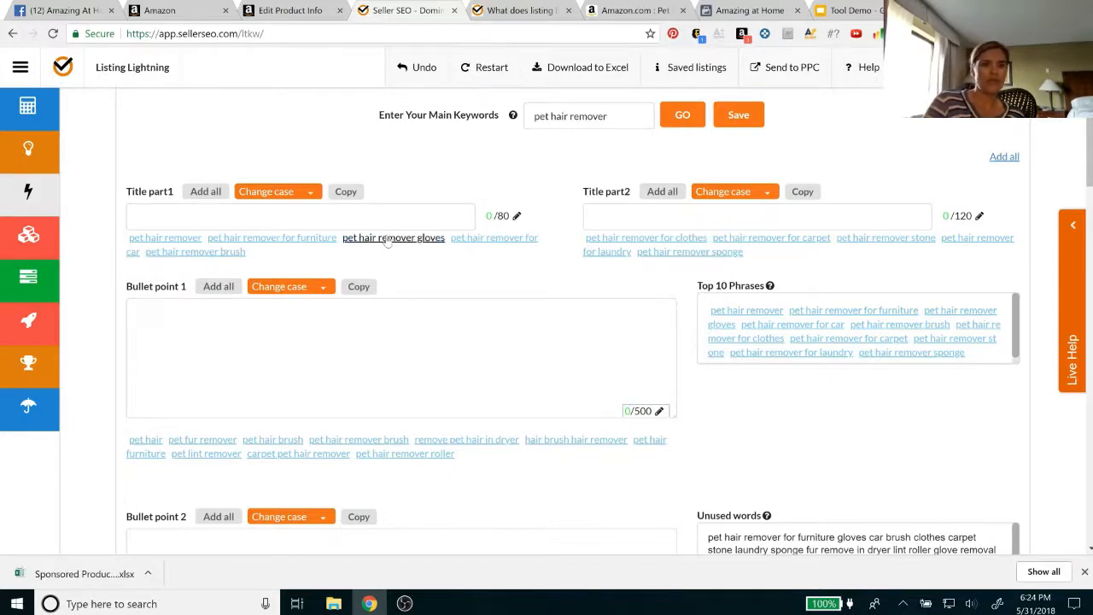
{"action": "left_click", "coordinate": [175, 251]}
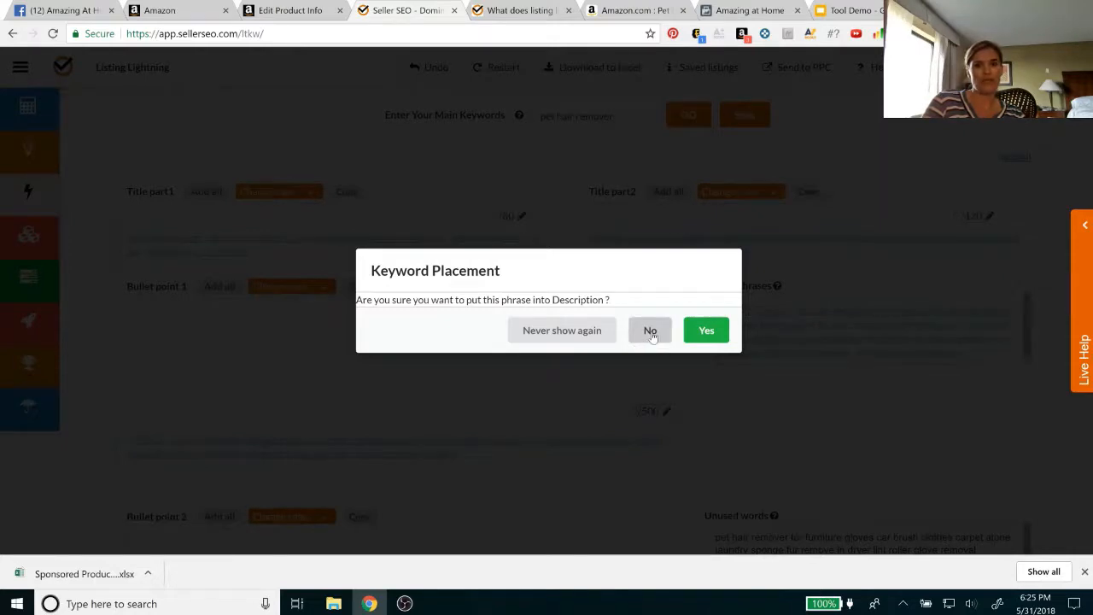
{"action": "left_click", "coordinate": [651, 333]}
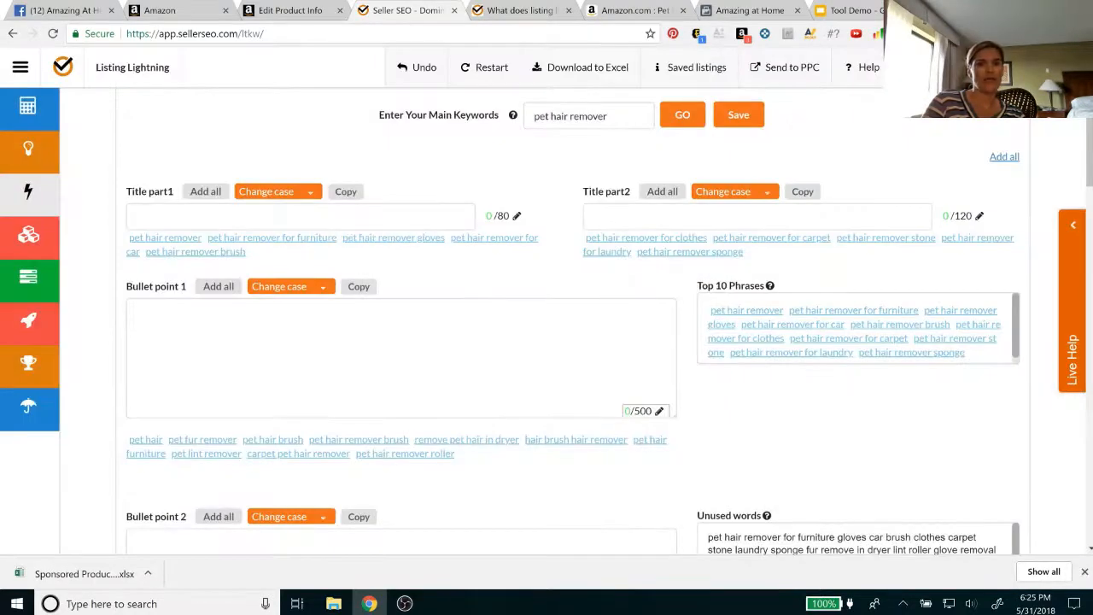
{"action": "left_click", "coordinate": [211, 256]}
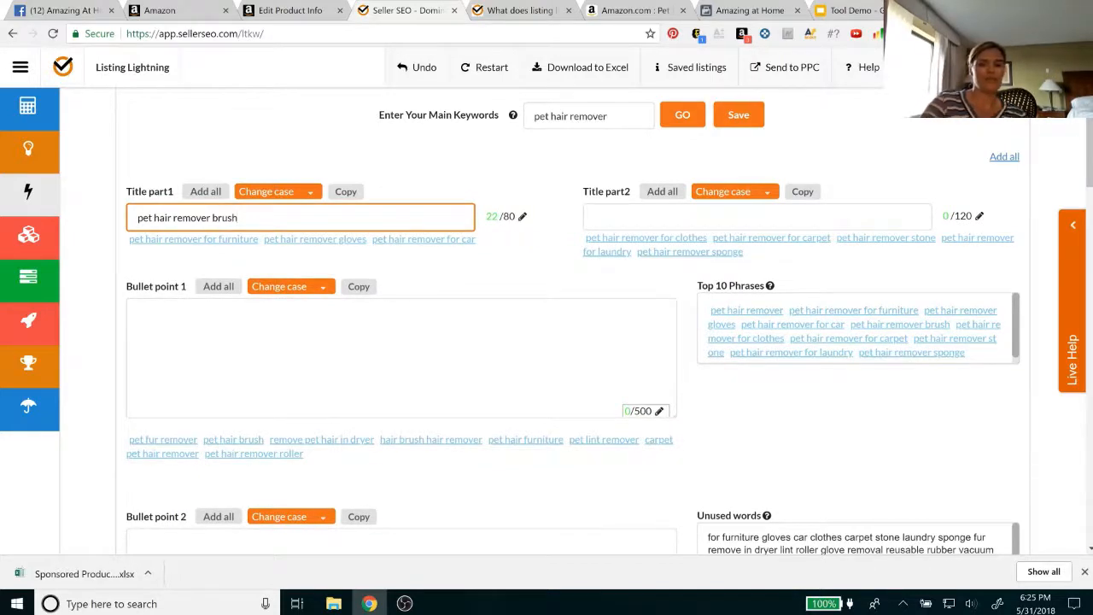
Extend Title part1 to read "pet hair remover brush - pet hair remover for furniture,"
{"action": "type", "text": "f"}
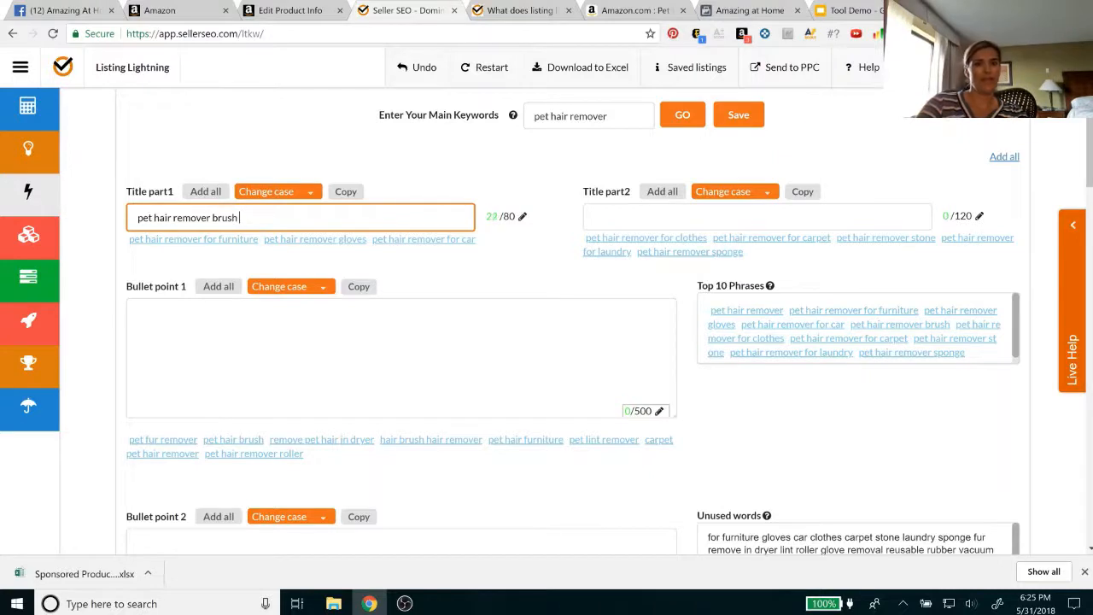
{"action": "type", "text": " f"}
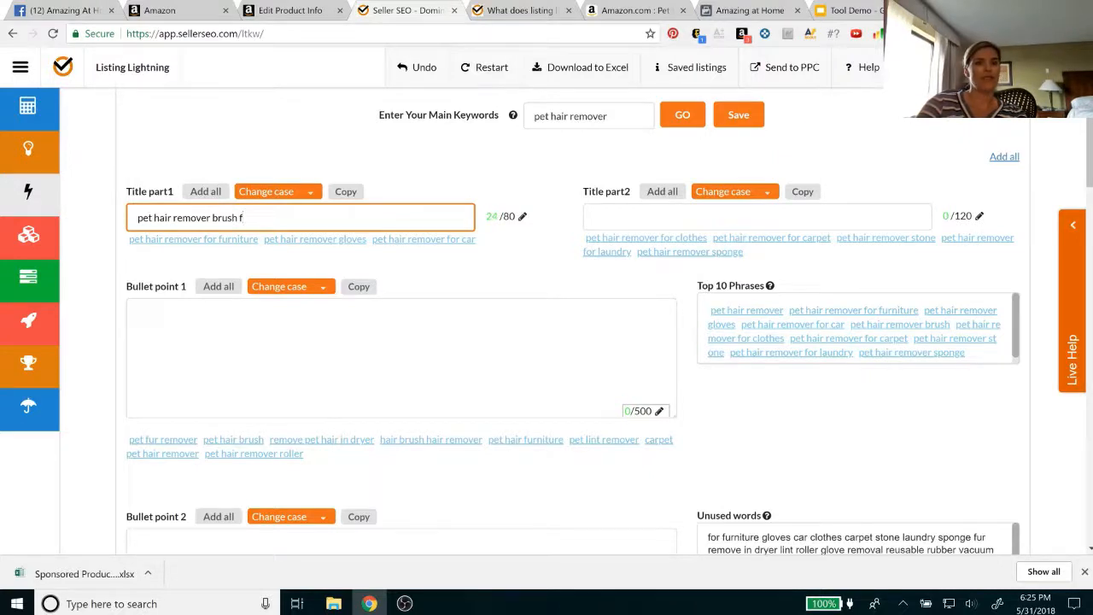
{"action": "key", "text": "BackSpace"}
{"action": "key", "text": "BackSpace"}
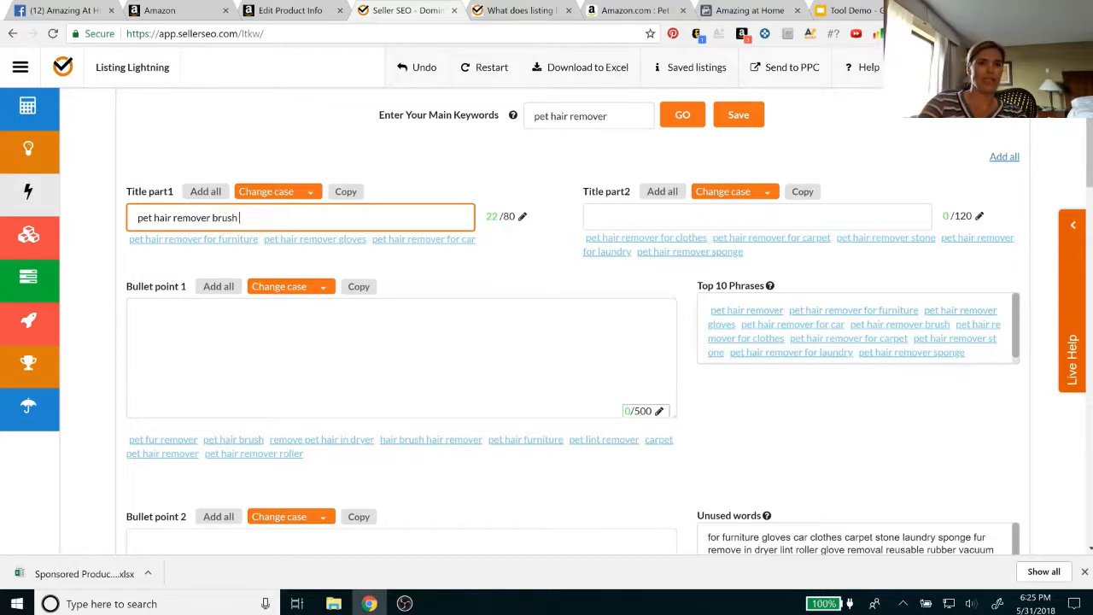
{"action": "type", "text": "- for"}
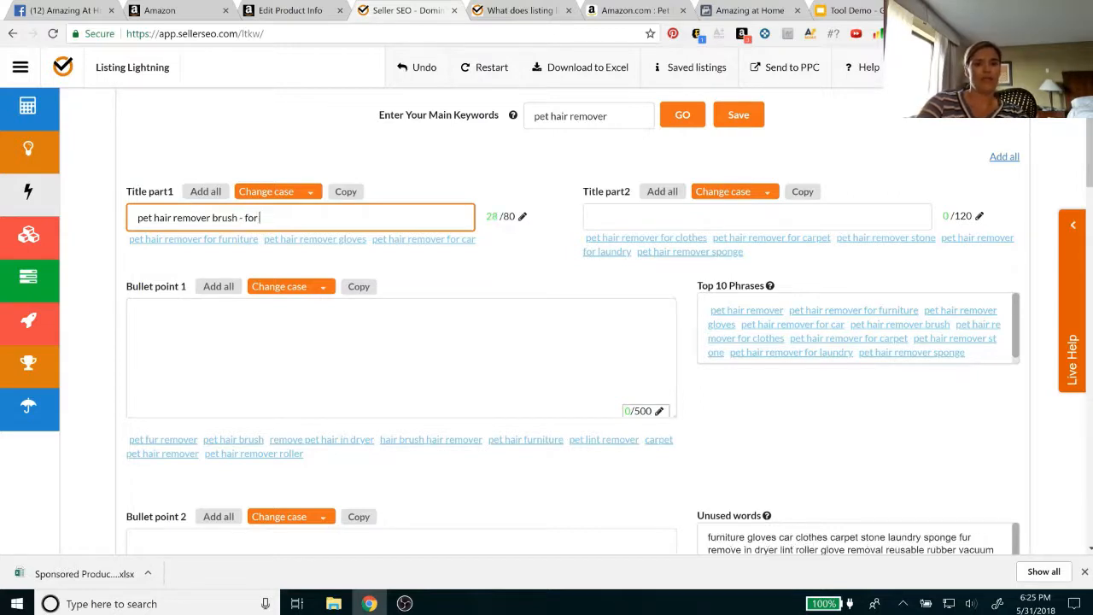
{"action": "key", "text": "BackSpace"}
{"action": "key", "text": "BackSpace"}
{"action": "type", "text": "pet ha"}
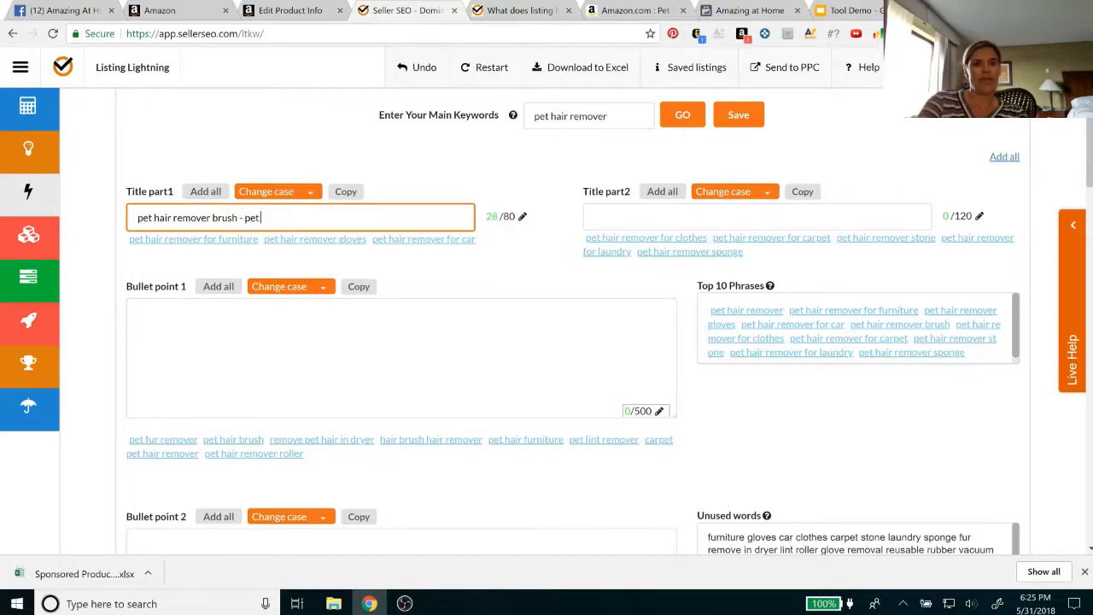
{"action": "type", "text": "ir remov"}
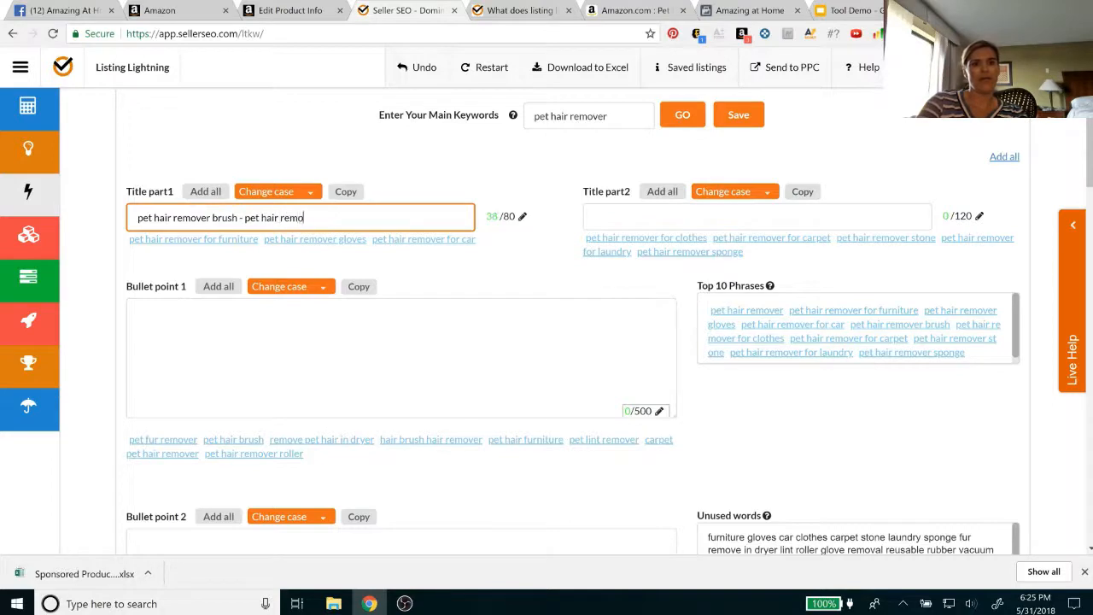
{"action": "type", "text": "er for fu"}
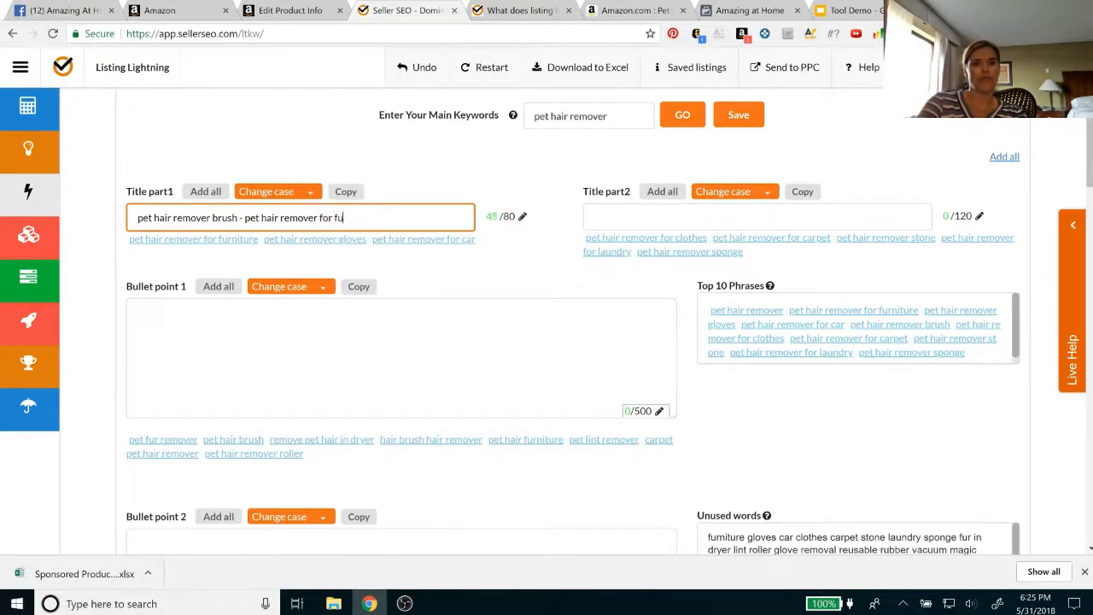
{"action": "type", "text": "rnitu"}
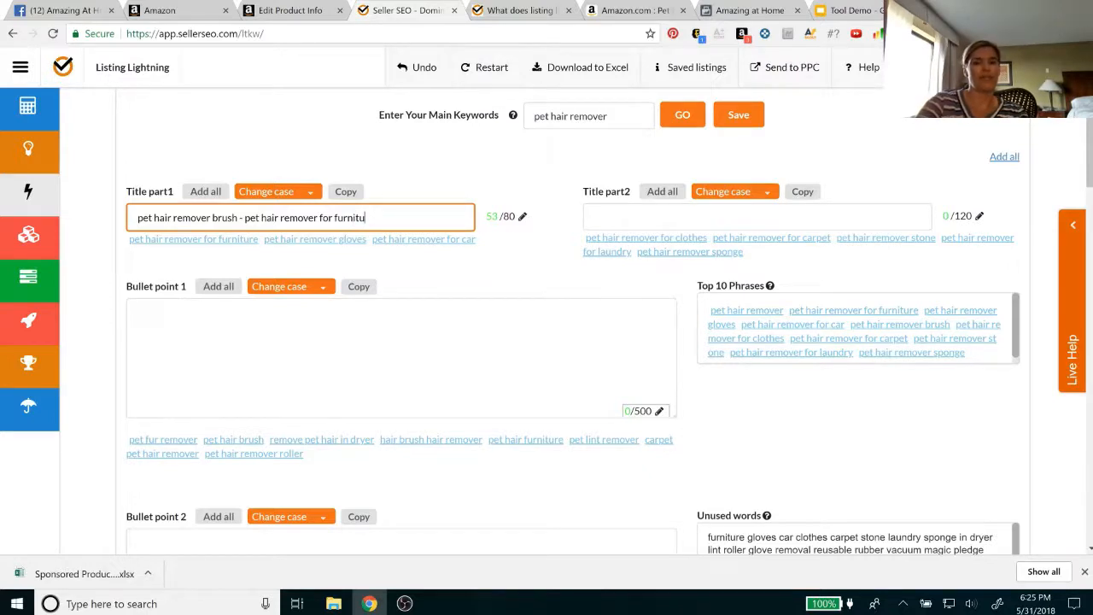
{"action": "type", "text": "re,"}
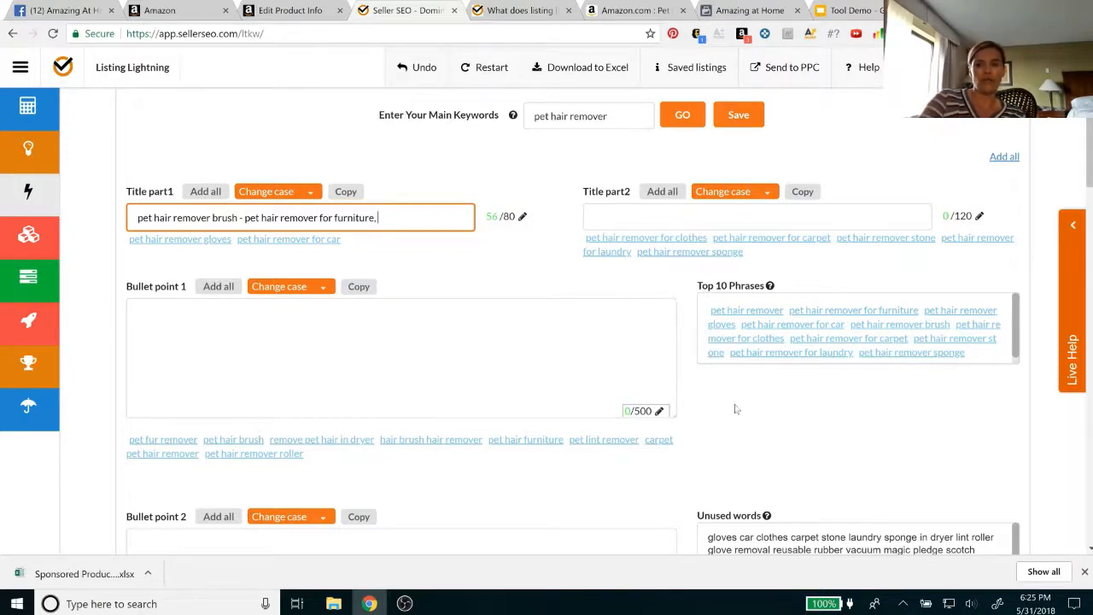
Convert the text of Title part1 to Title Case
{"action": "scroll", "coordinate": [737, 410], "scroll_direction": "down", "scroll_amount": 1}
{"action": "scroll", "coordinate": [738, 410], "scroll_direction": "down", "scroll_amount": 1}
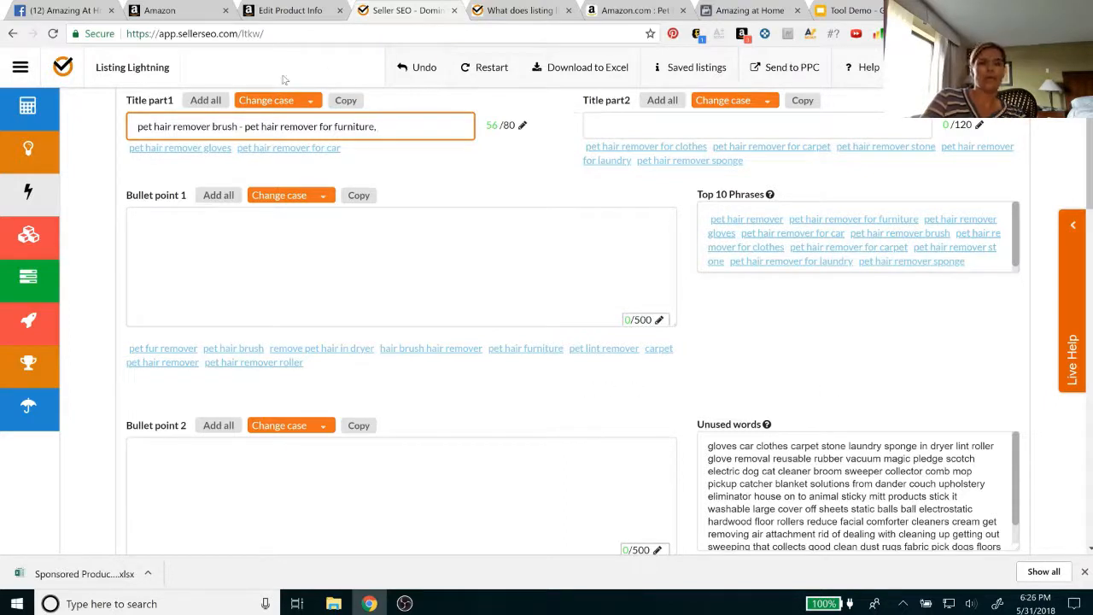
{"action": "left_click", "coordinate": [312, 101]}
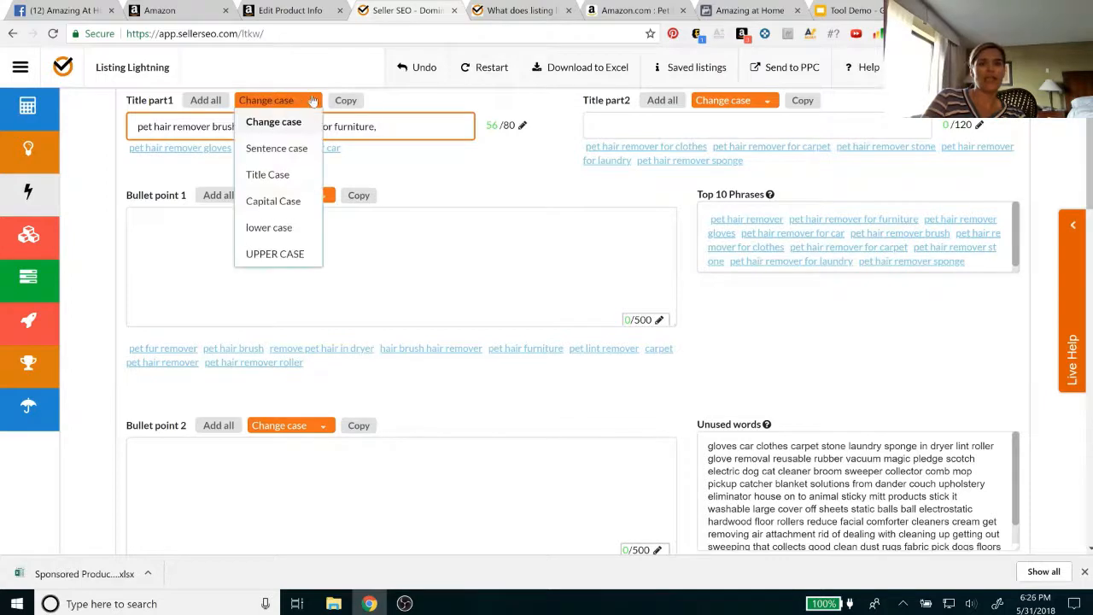
{"action": "left_click", "coordinate": [282, 174]}
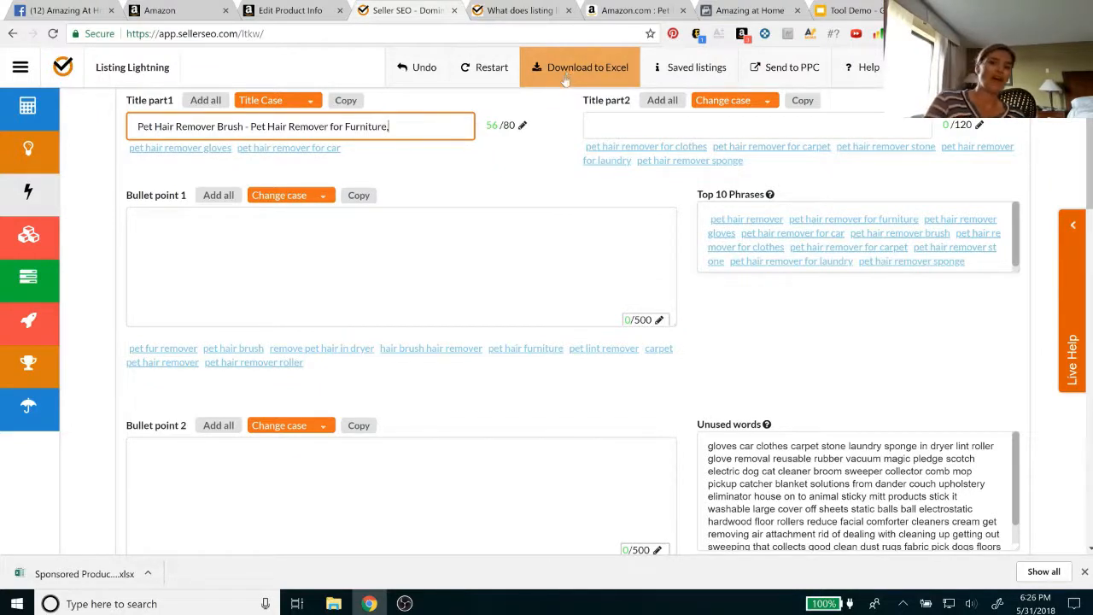
Add all the suggested words to the Back-End Keywords field
{"action": "scroll", "coordinate": [547, 320], "scroll_direction": "down", "scroll_amount": 1}
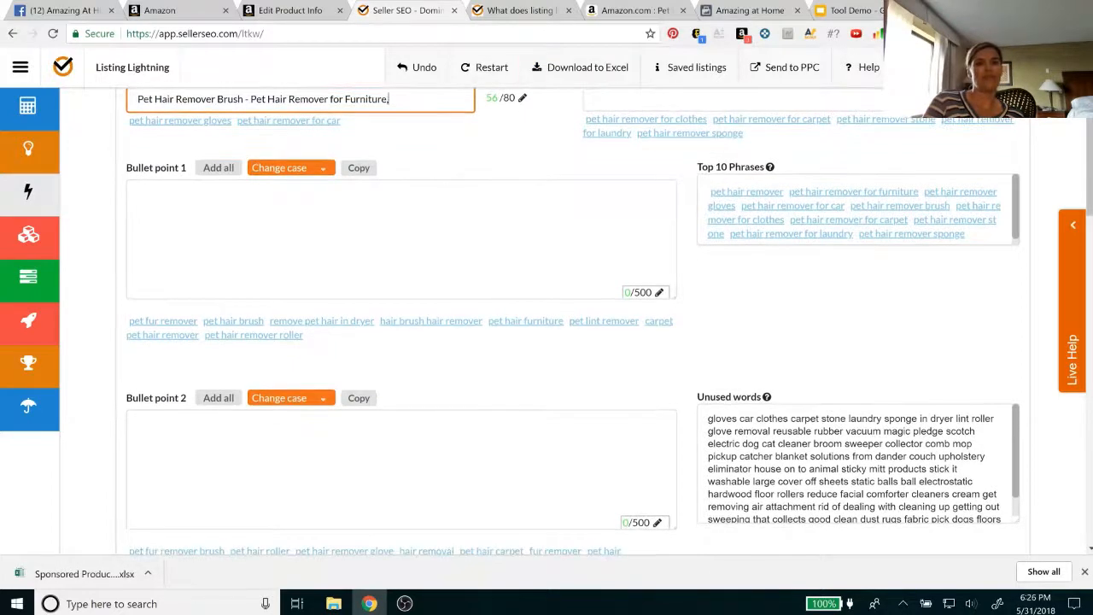
{"action": "scroll", "coordinate": [402, 289], "scroll_direction": "down", "scroll_amount": 6}
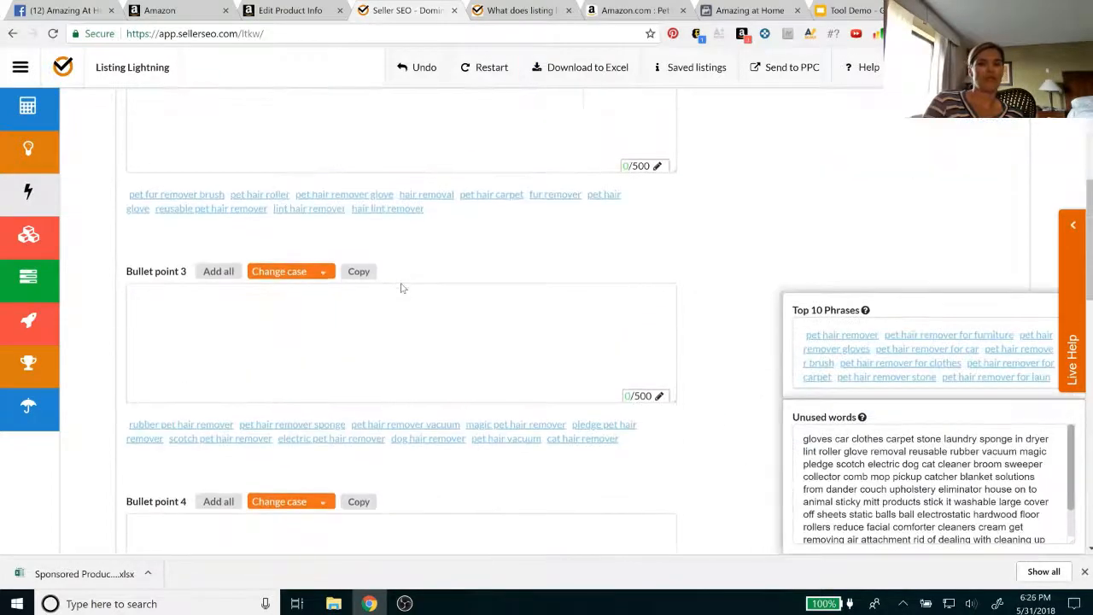
{"action": "scroll", "coordinate": [401, 289], "scroll_direction": "down", "scroll_amount": 2}
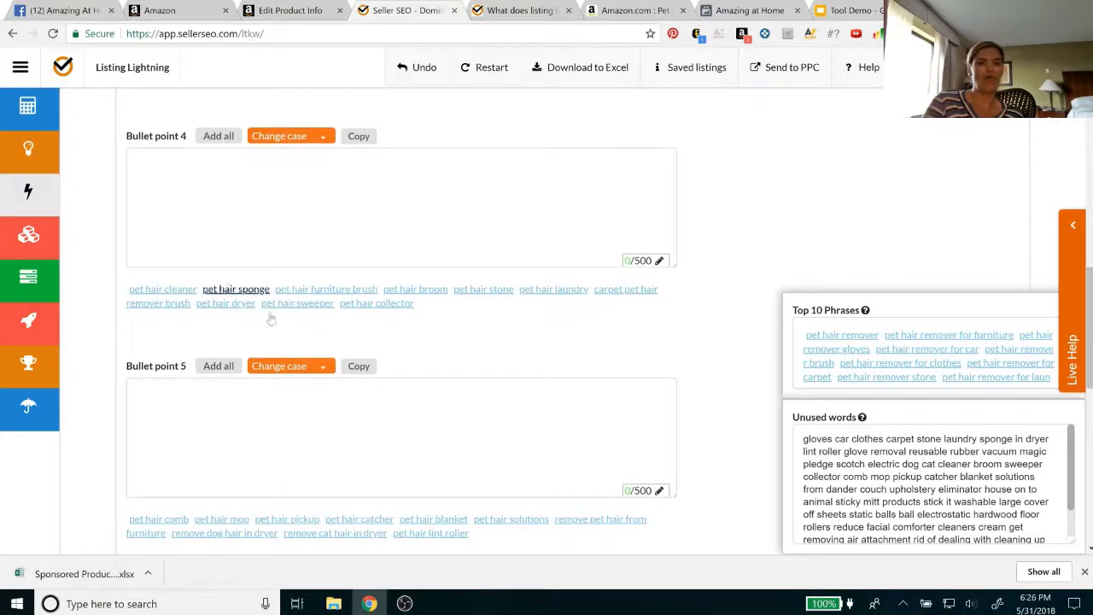
{"action": "scroll", "coordinate": [403, 196], "scroll_direction": "down", "scroll_amount": 3}
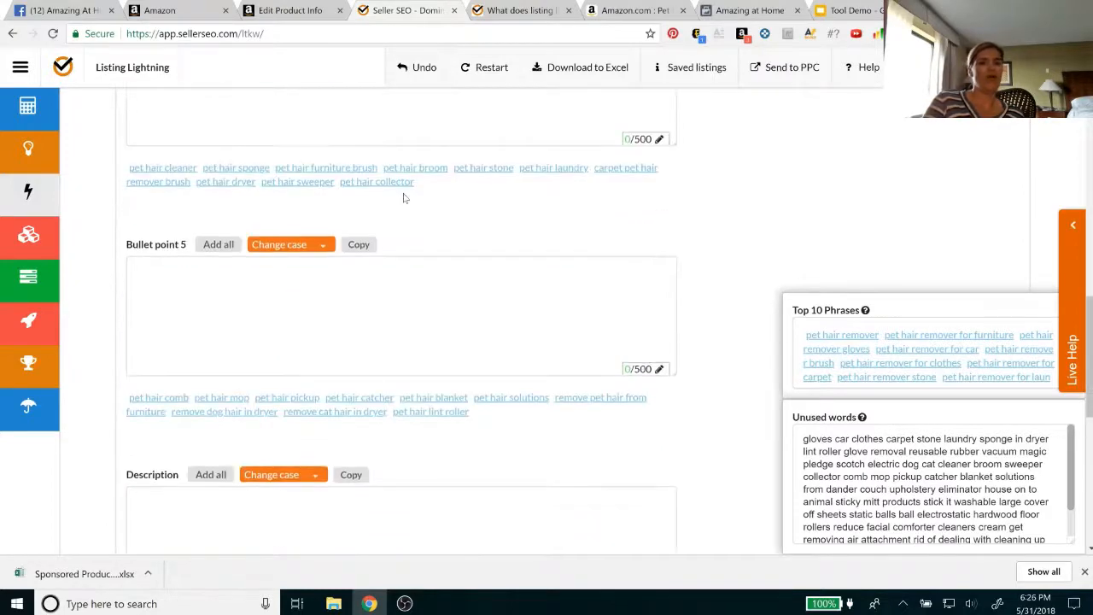
{"action": "scroll", "coordinate": [404, 198], "scroll_direction": "down", "scroll_amount": 2}
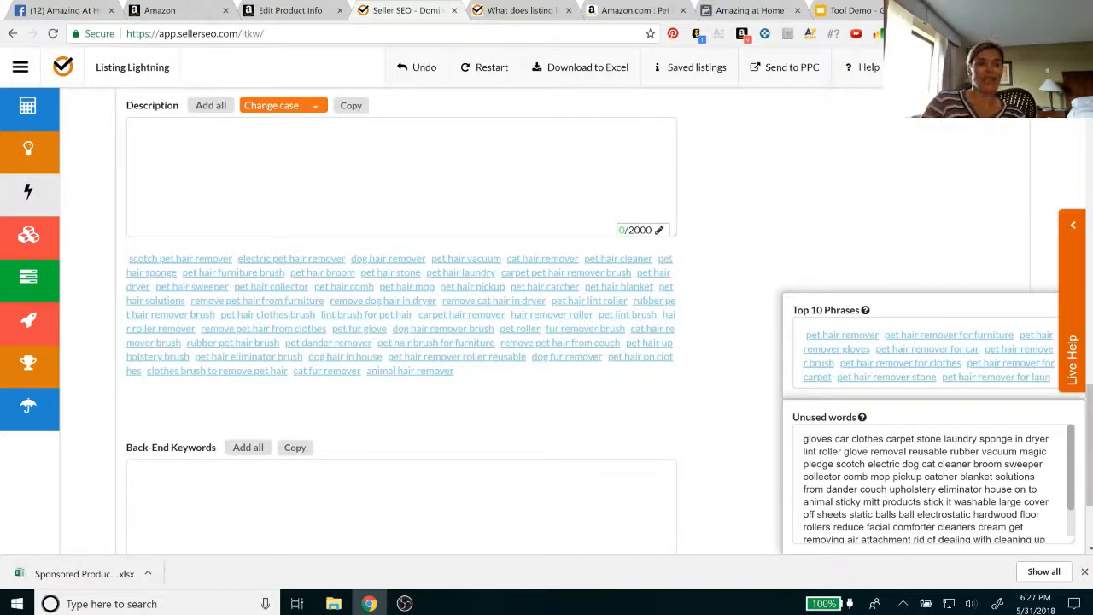
{"action": "left_click", "coordinate": [249, 448]}
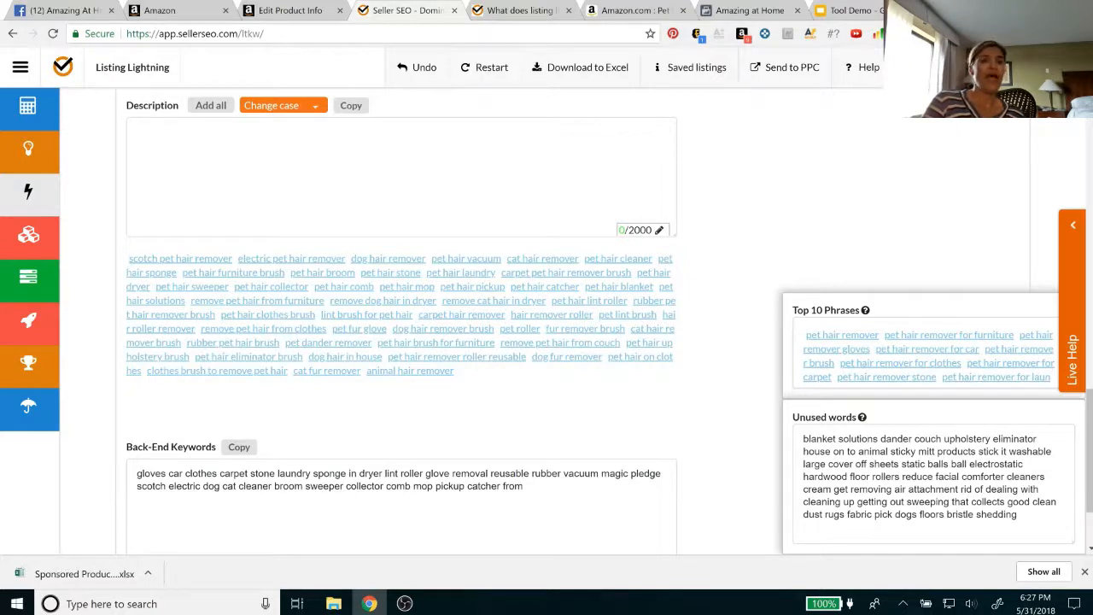
Examine the Search Terms and Platinum Keywords fields on Amazon's Edit Product Info page, and return to Listing Lightning
{"action": "left_click", "coordinate": [281, 10]}
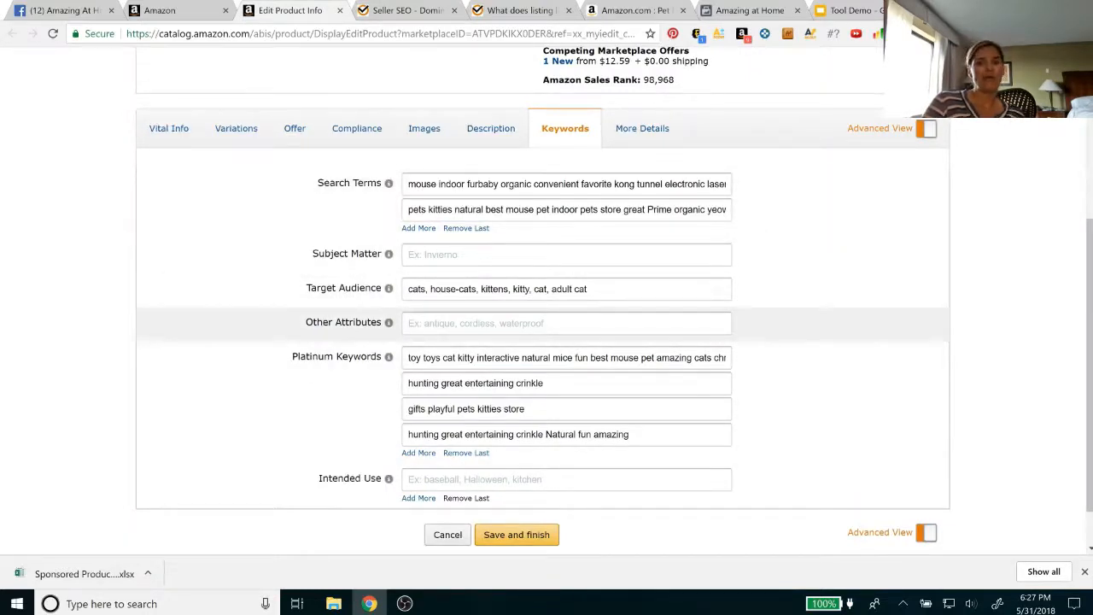
{"action": "left_click", "coordinate": [402, 10]}
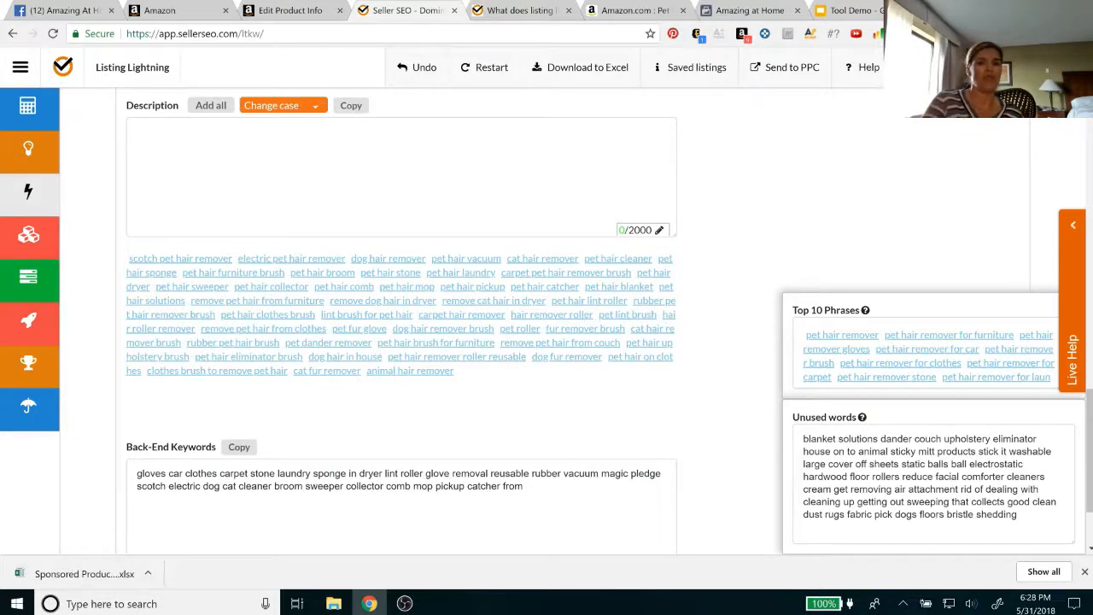
Start Bullet point 1 with the capitalised heading "ULTIMATE PET LINT REMOVER -"
{"action": "scroll", "coordinate": [367, 261], "scroll_direction": "up", "scroll_amount": 3}
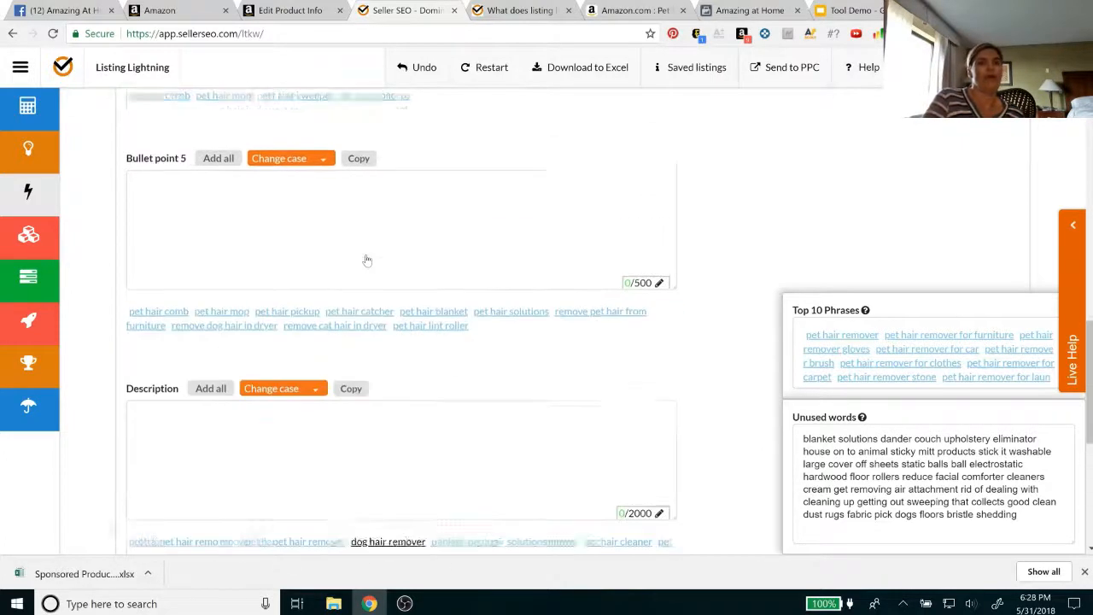
{"action": "scroll", "coordinate": [367, 261], "scroll_direction": "up", "scroll_amount": 7}
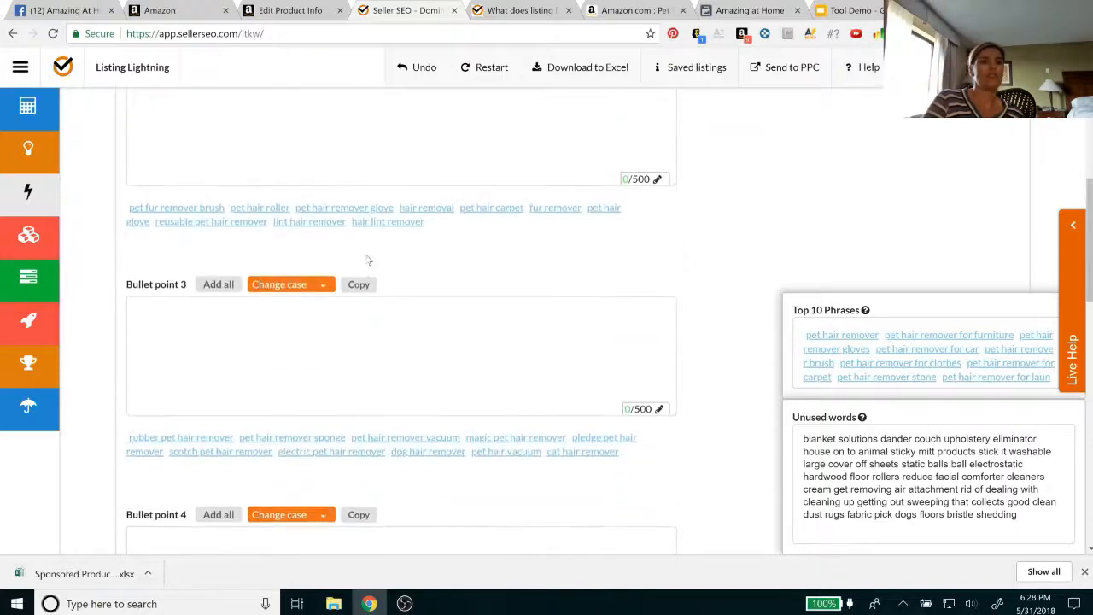
{"action": "scroll", "coordinate": [367, 260], "scroll_direction": "up", "scroll_amount": 5}
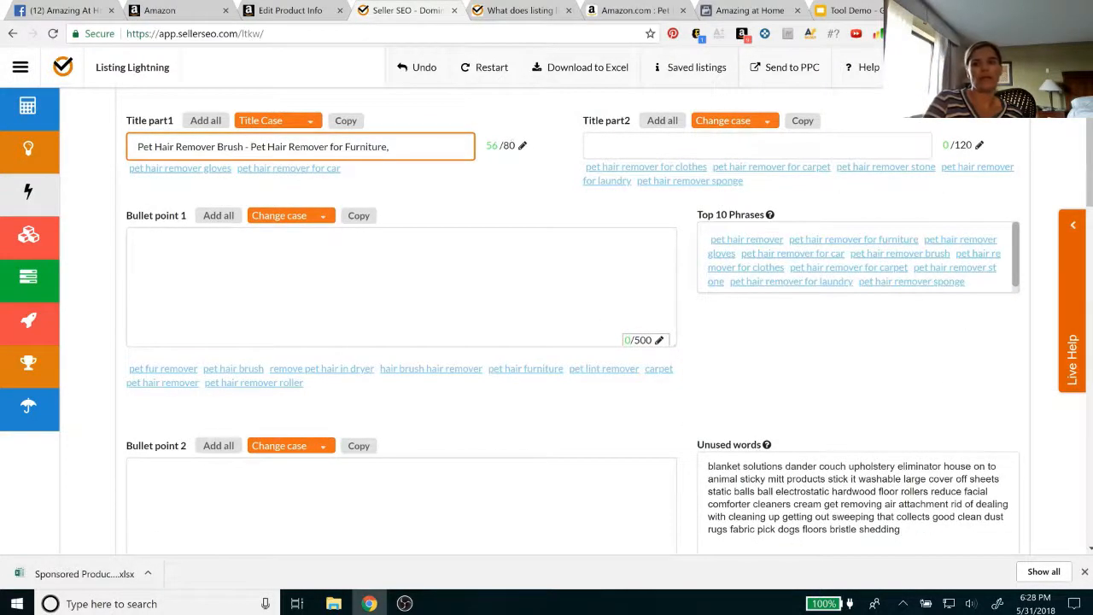
{"action": "left_click", "coordinate": [138, 242]}
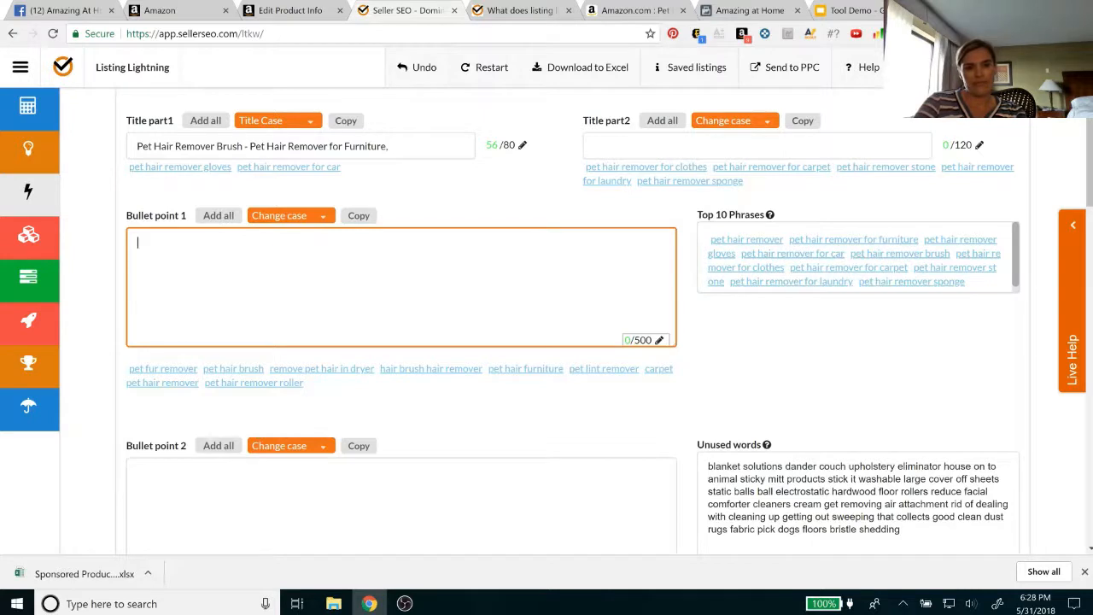
{"action": "type", "text": "ULTIMA"}
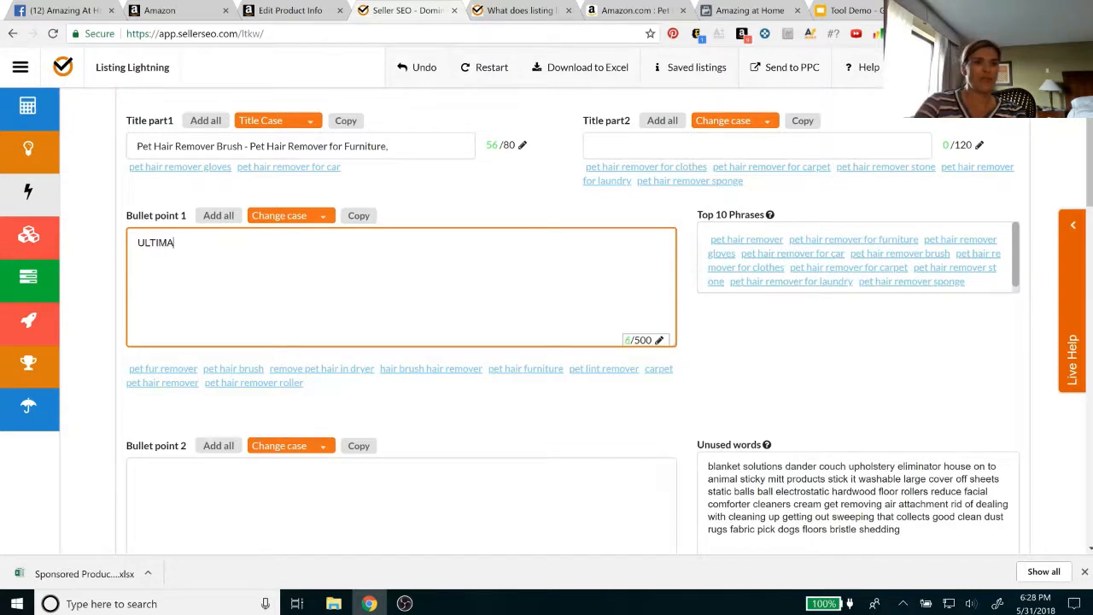
{"action": "type", "text": "TE FUR"}
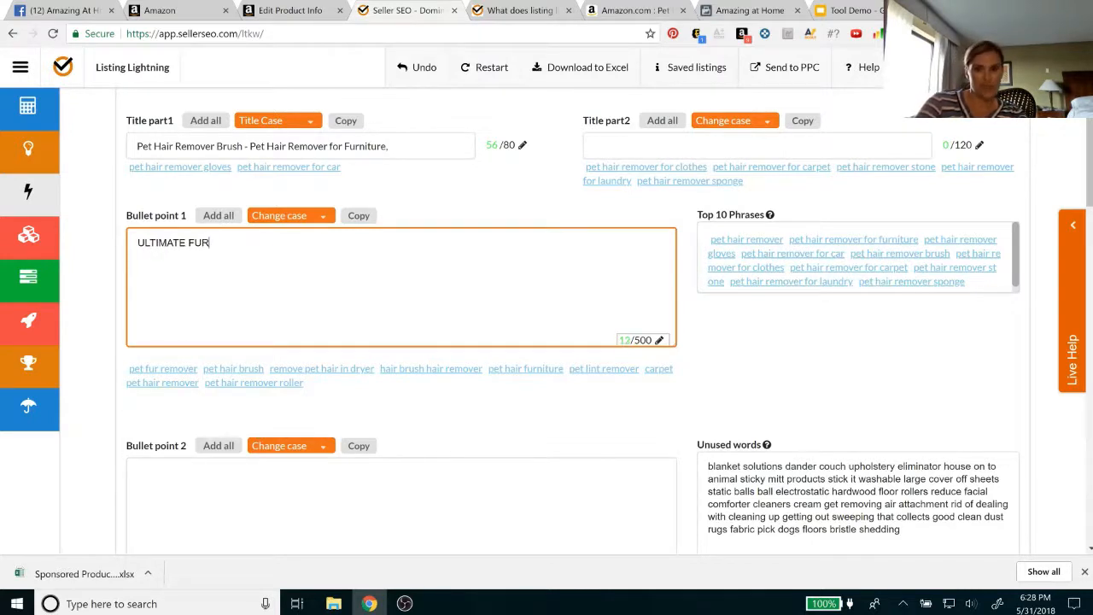
{"action": "key", "text": "BackSpace"}
{"action": "key", "text": "BackSpace"}
{"action": "key", "text": "BackSpace"}
{"action": "type", "text": "P"}
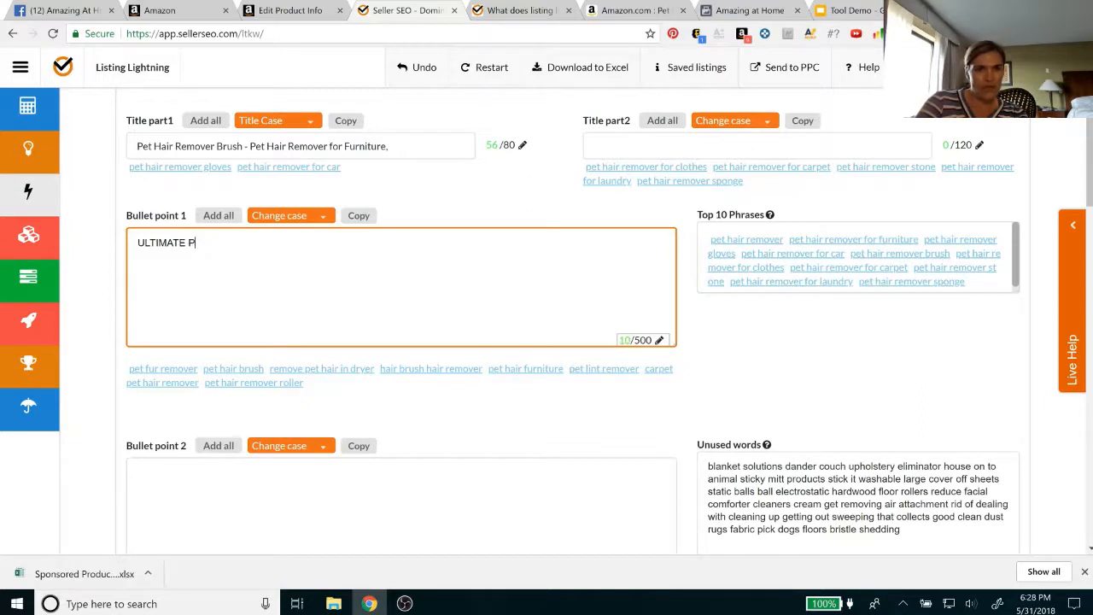
{"action": "type", "text": "ET LINT REMOVER"}
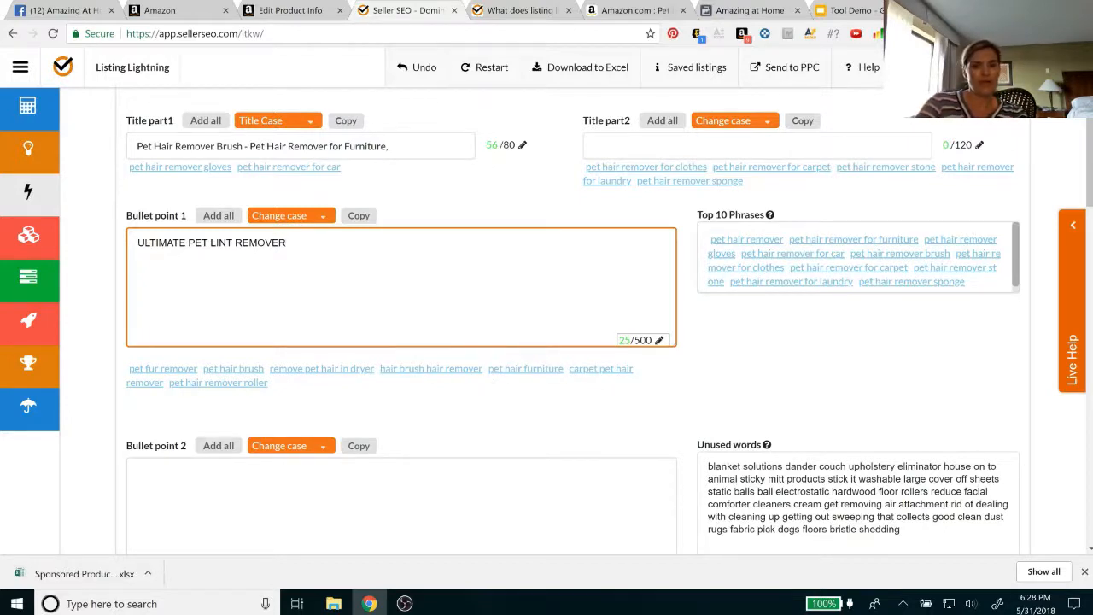
{"action": "type", "text": "-"}
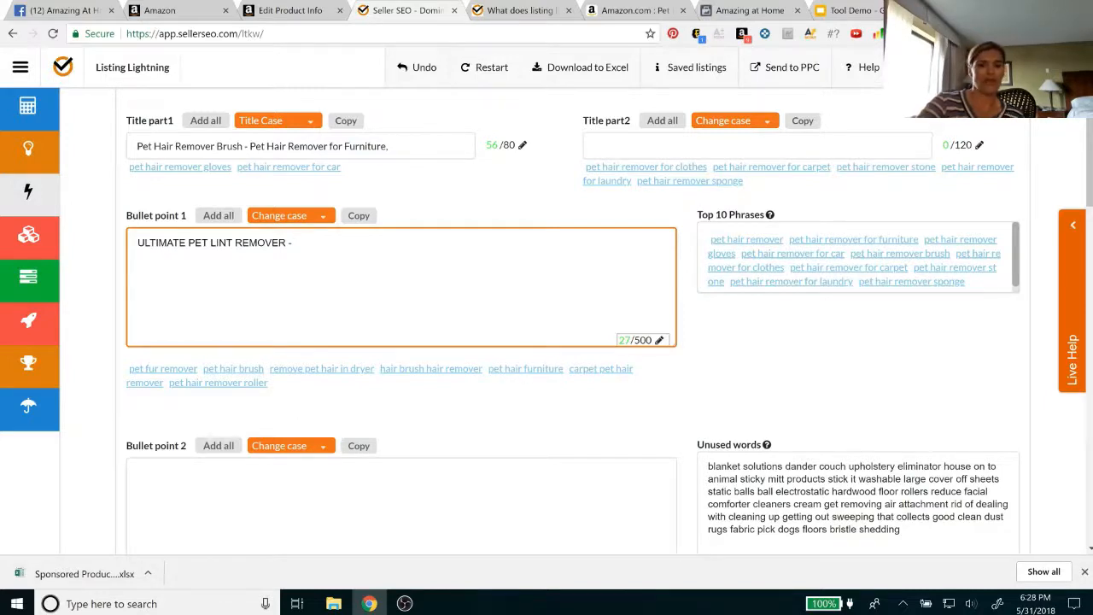
Continue Bullet point 1 with the question "Is your furniture pet hair furniture?"
{"action": "type", "text": "Is your f"}
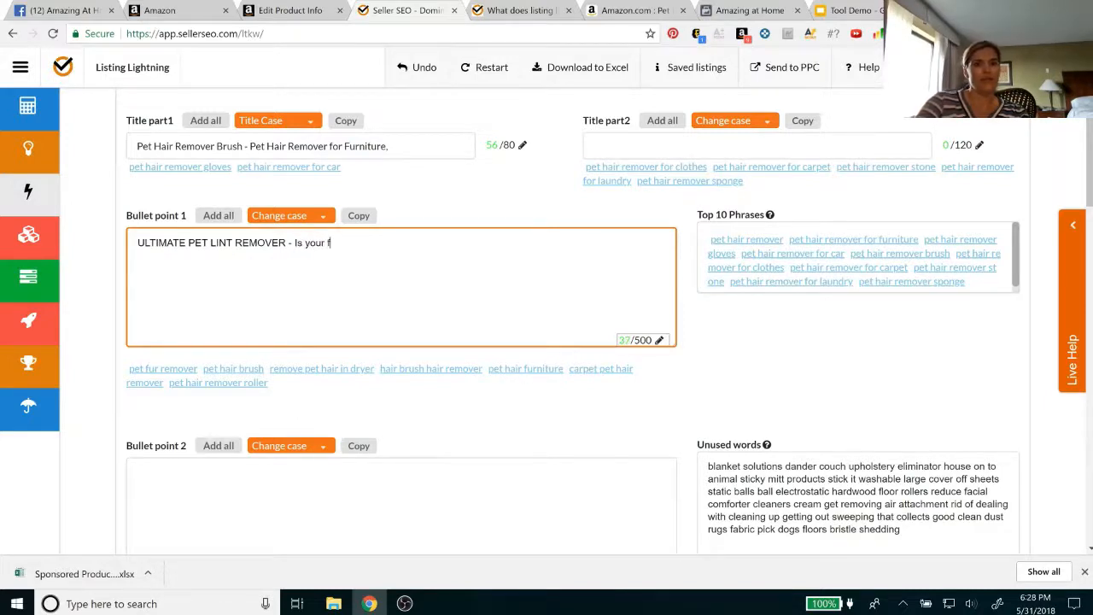
{"action": "type", "text": "urniture"}
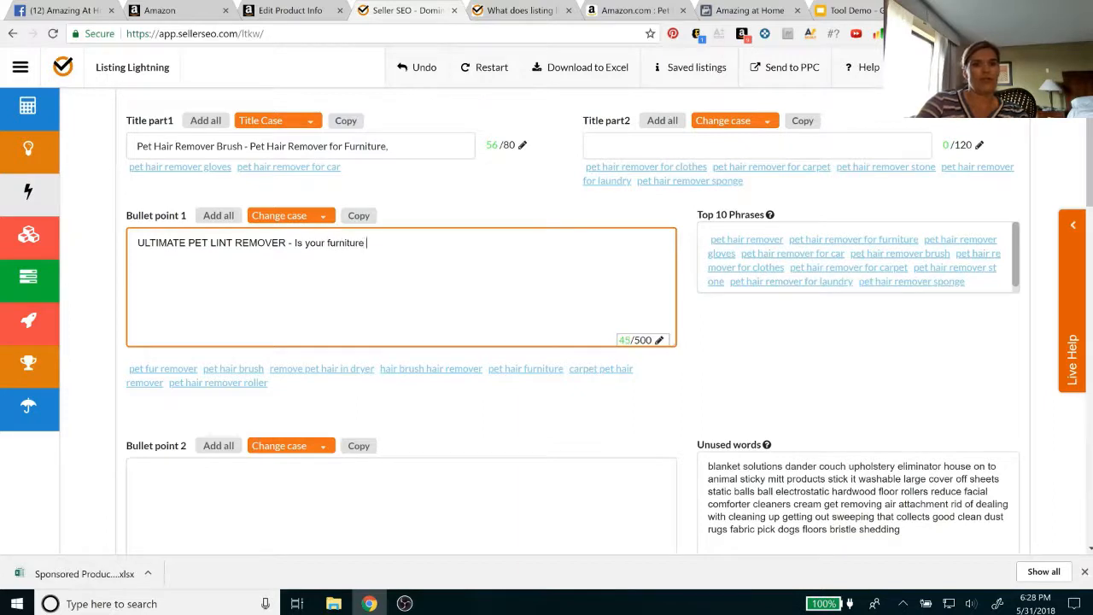
{"action": "type", "text": " pet hair fur"}
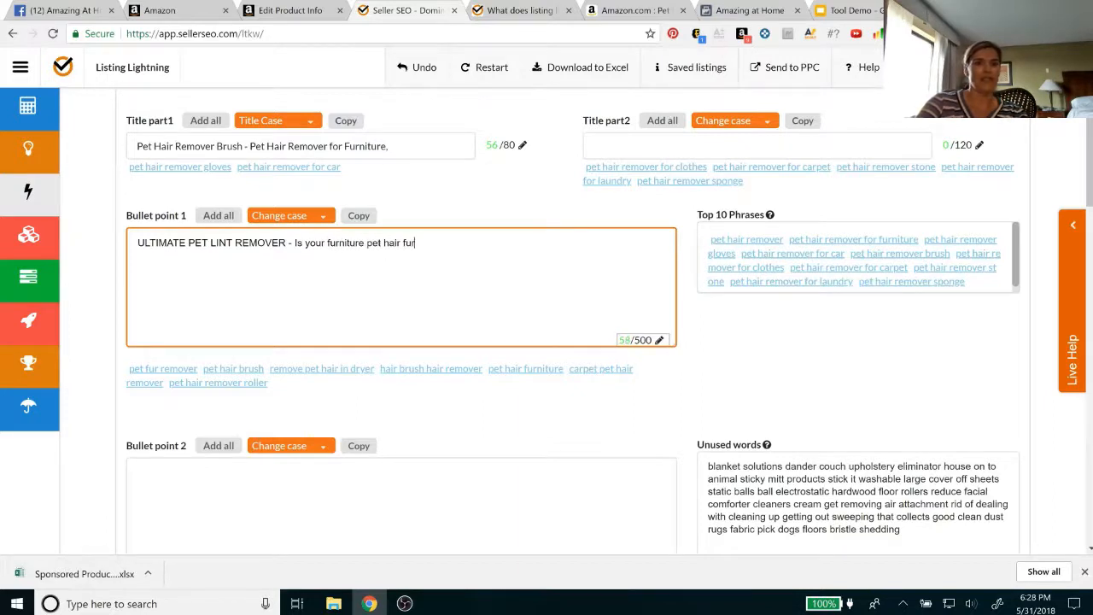
{"action": "type", "text": "niture?"}
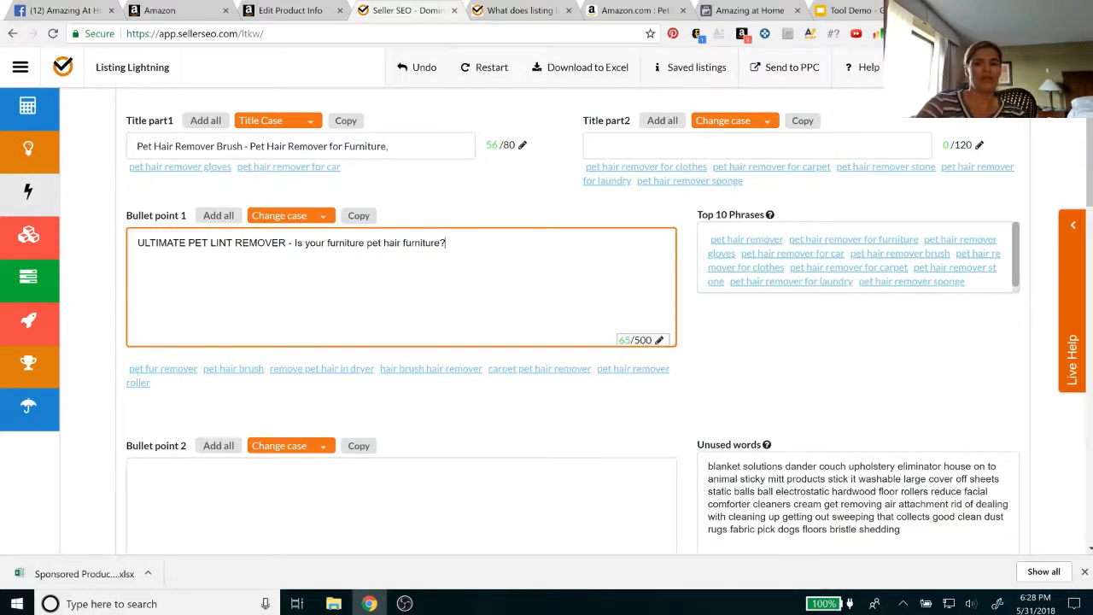
{"action": "type", "text": " Use our"}
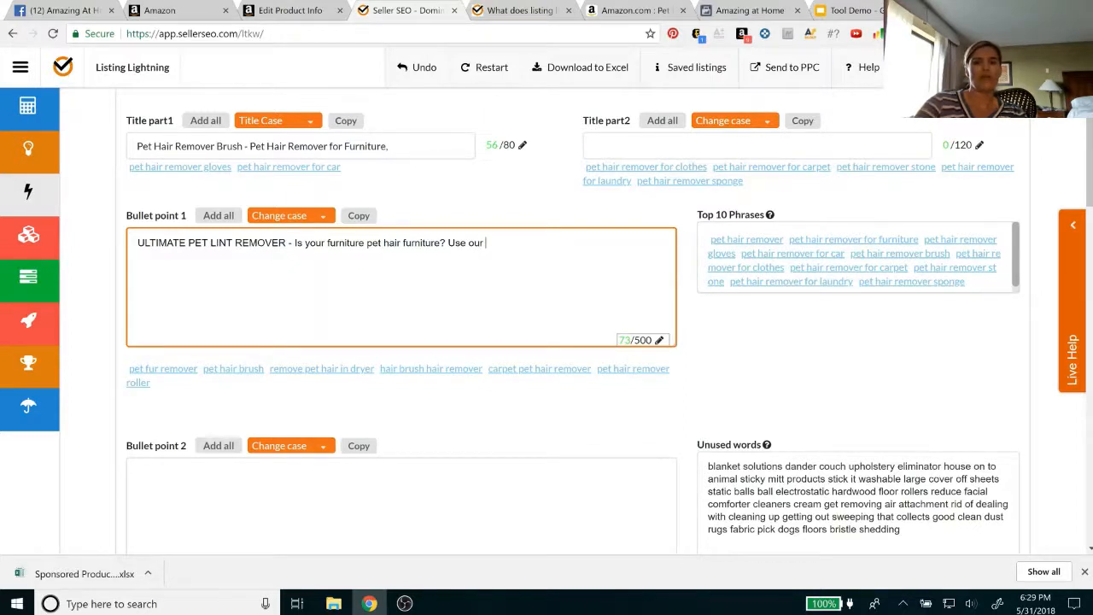
Add "Use our pet hair remover roller to make your" to Bullet point 1, inserting the suggested phrase "pet hair remover roller"
{"action": "left_click", "coordinate": [641, 369]}
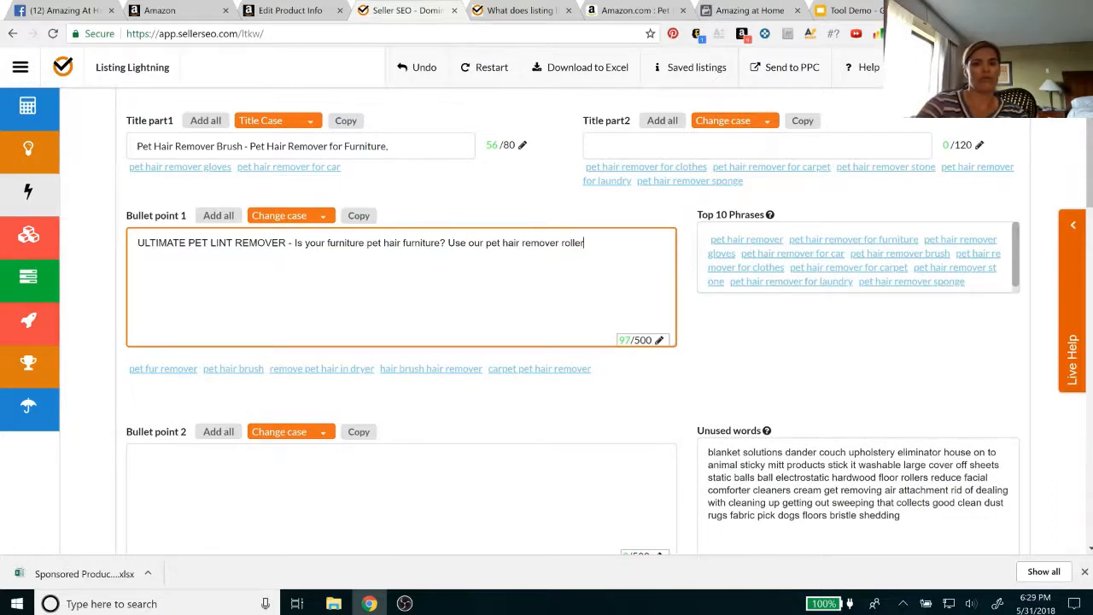
{"action": "type", "text": "to make"}
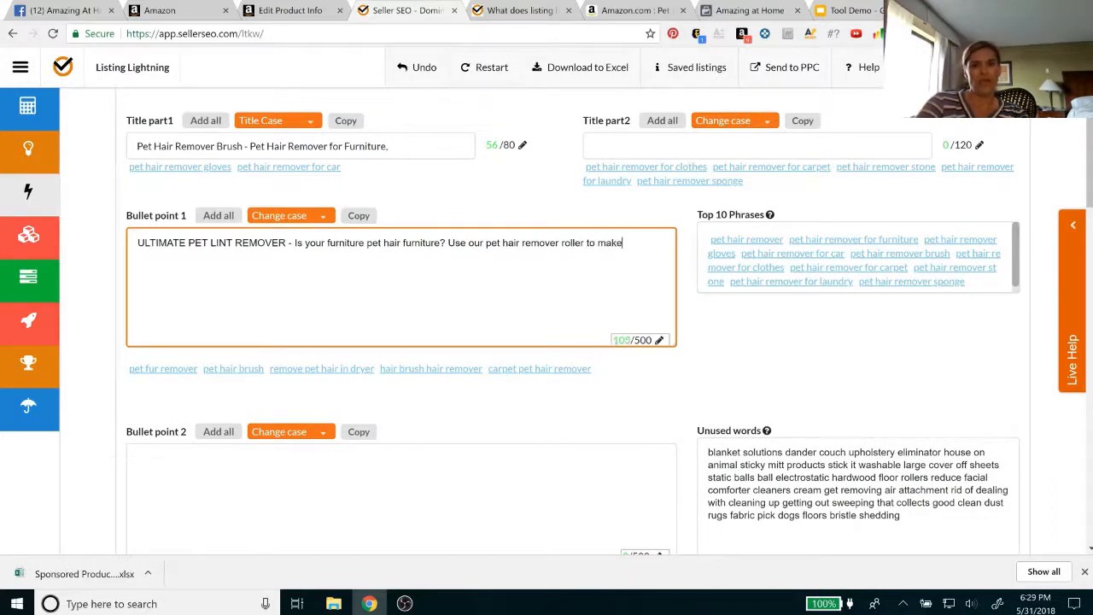
{"action": "type", "text": " your furn"}
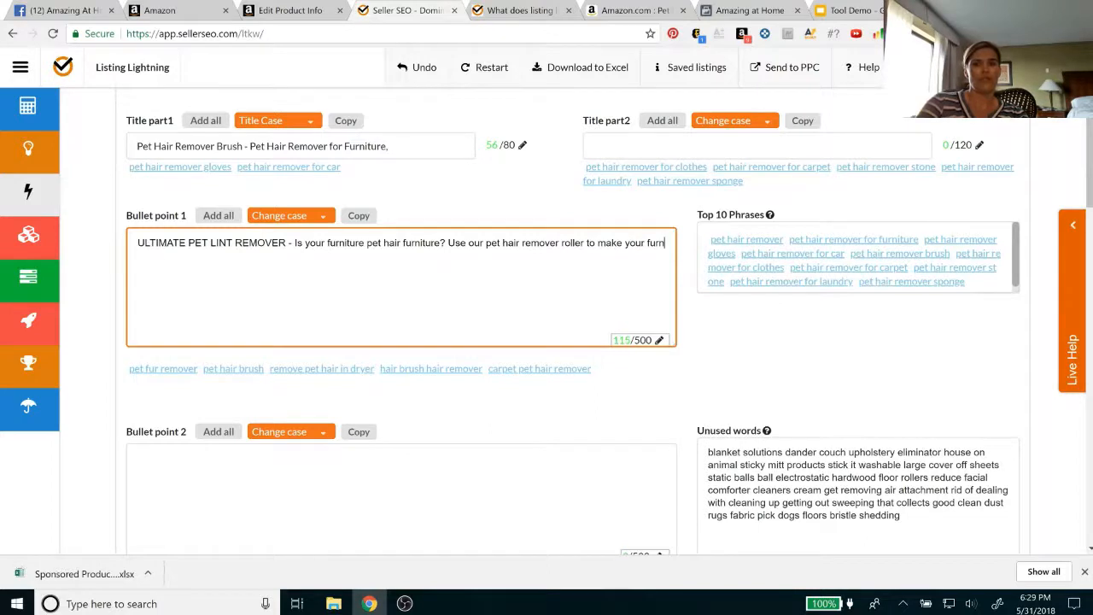
{"action": "type", "text": "iture"}
{"action": "key", "text": "BackSpace"}
{"action": "key", "text": "BackSpace"}
{"action": "key", "text": "BackSpace"}
{"action": "key", "text": "BackSpace"}
{"action": "key", "text": "BackSpace"}
{"action": "key", "text": "BackSpace"}
{"action": "key", "text": "BackSpace"}
{"action": "key", "text": "BackSpace"}
{"action": "key", "text": "BackSpace"}
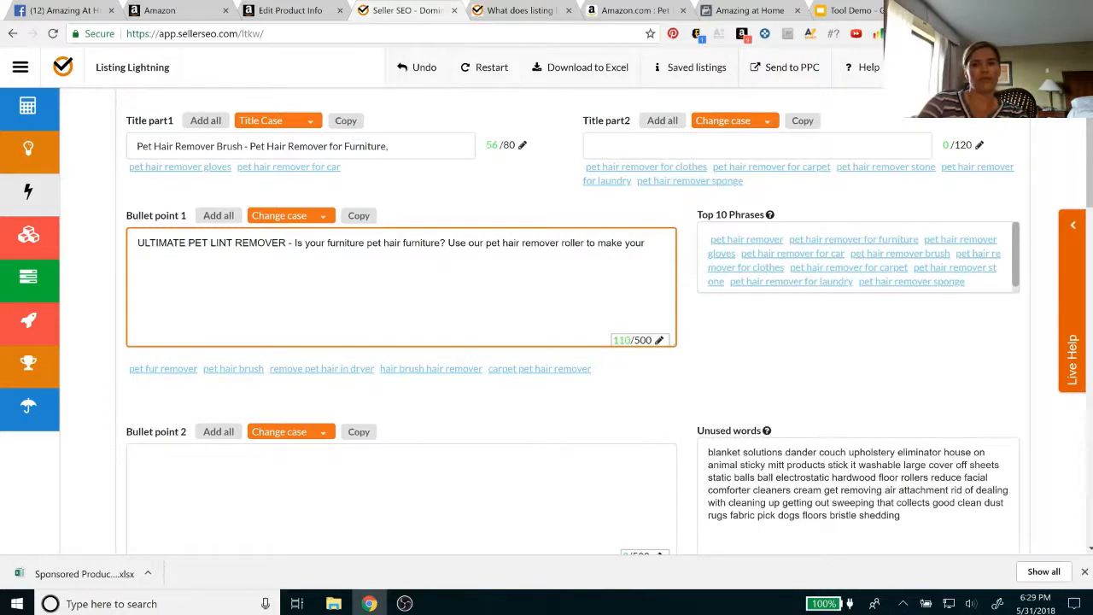
{"action": "type", "text": "sofa"}
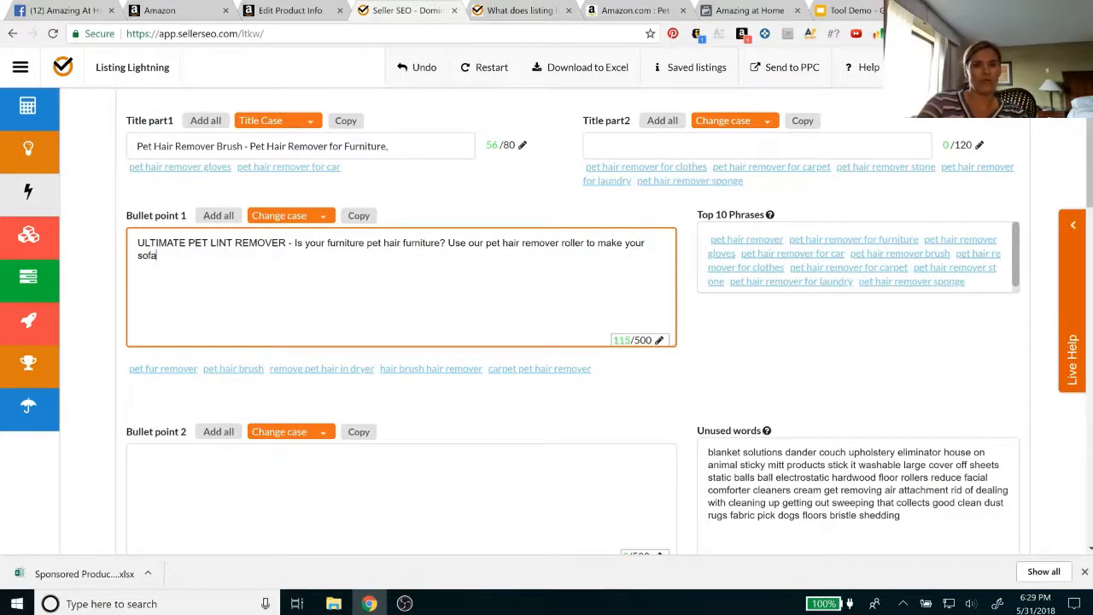
{"action": "key", "text": "BackSpace"}
{"action": "key", "text": "BackSpace"}
{"action": "key", "text": "BackSpace"}
{"action": "key", "text": "BackSpace"}
{"action": "key", "text": "BackSpace"}
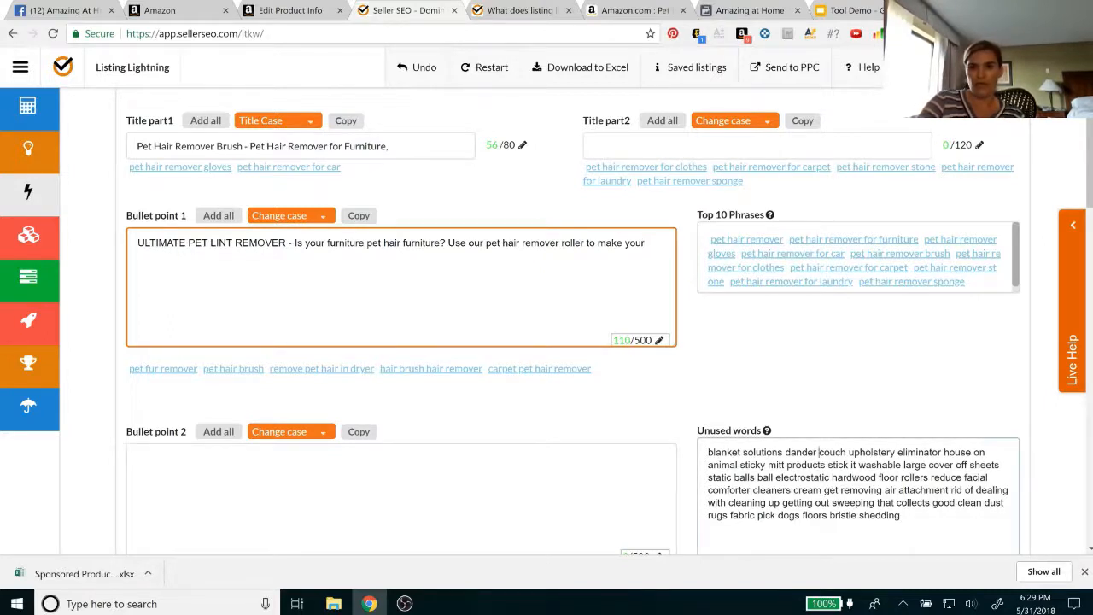
Finish the sentence in Bullet point 1 with "couch upholstery like new again.", using the unused words couch and upholstery
{"action": "left_click_drag", "start_coordinate": [819, 451], "coordinate": [894, 452]}
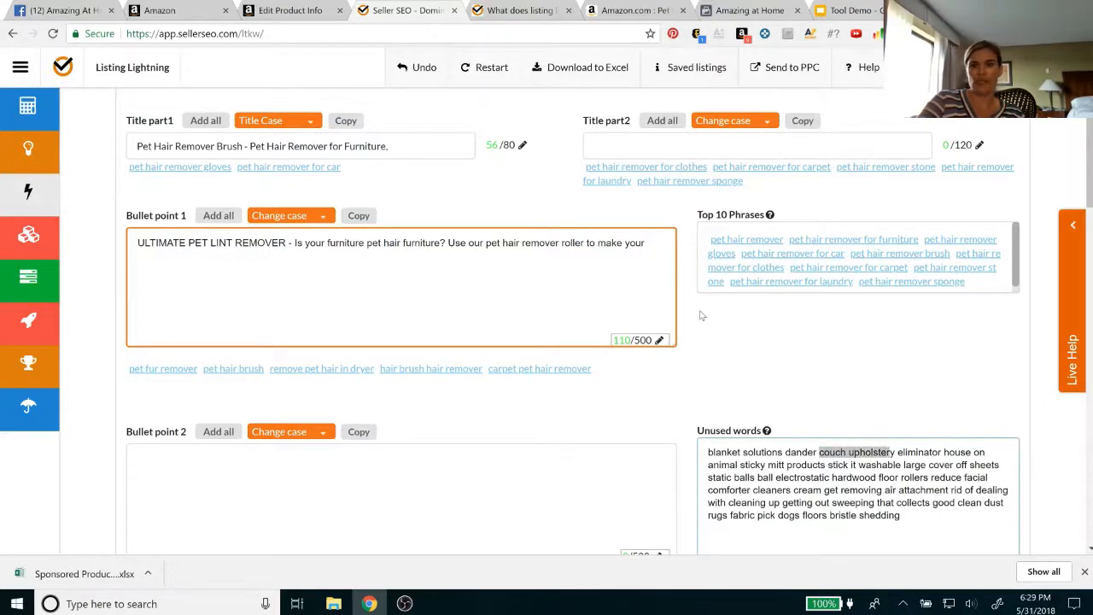
{"action": "type", "text": "c"}
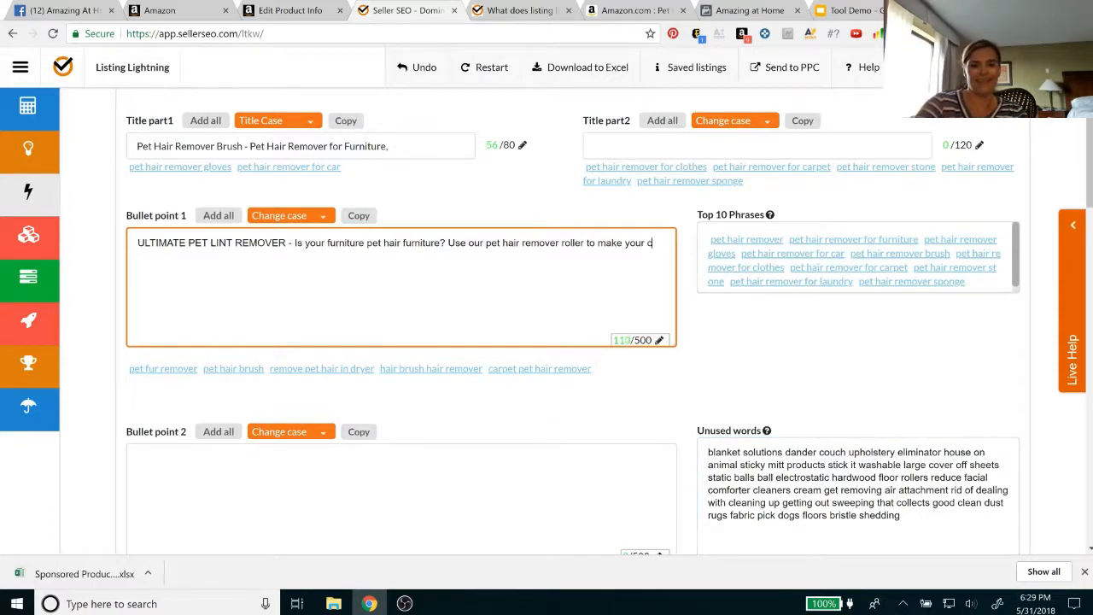
{"action": "type", "text": "ouch up"}
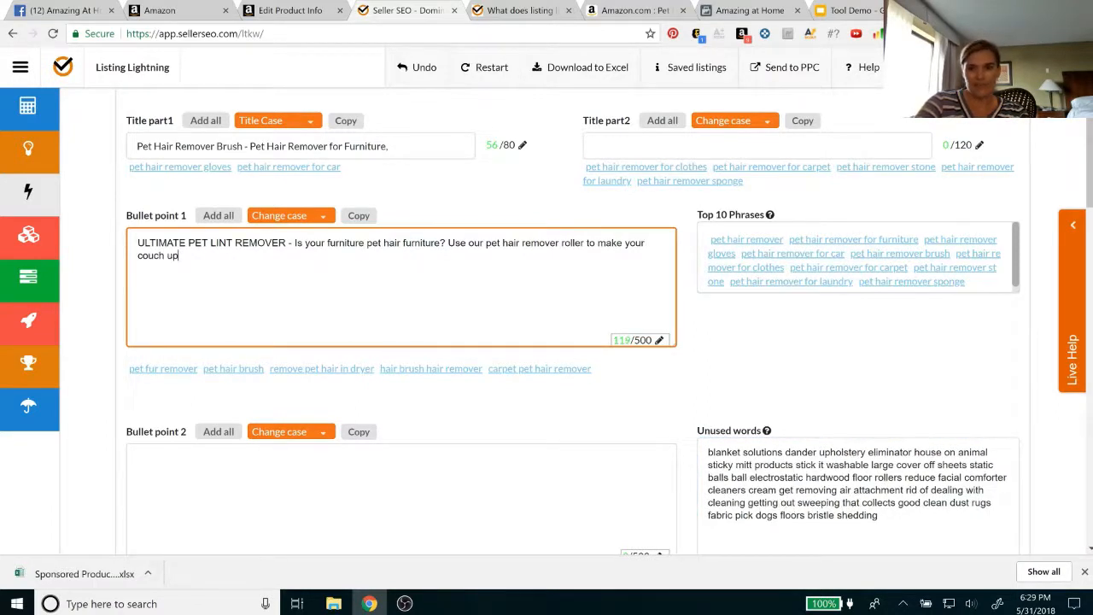
{"action": "type", "text": "ho"}
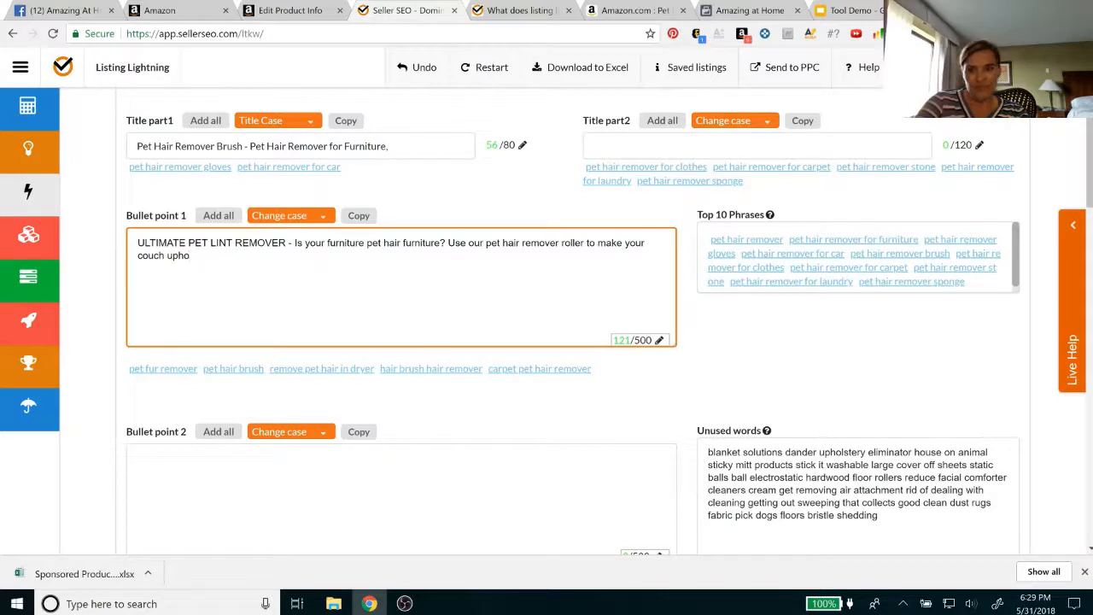
{"action": "type", "text": "lste"}
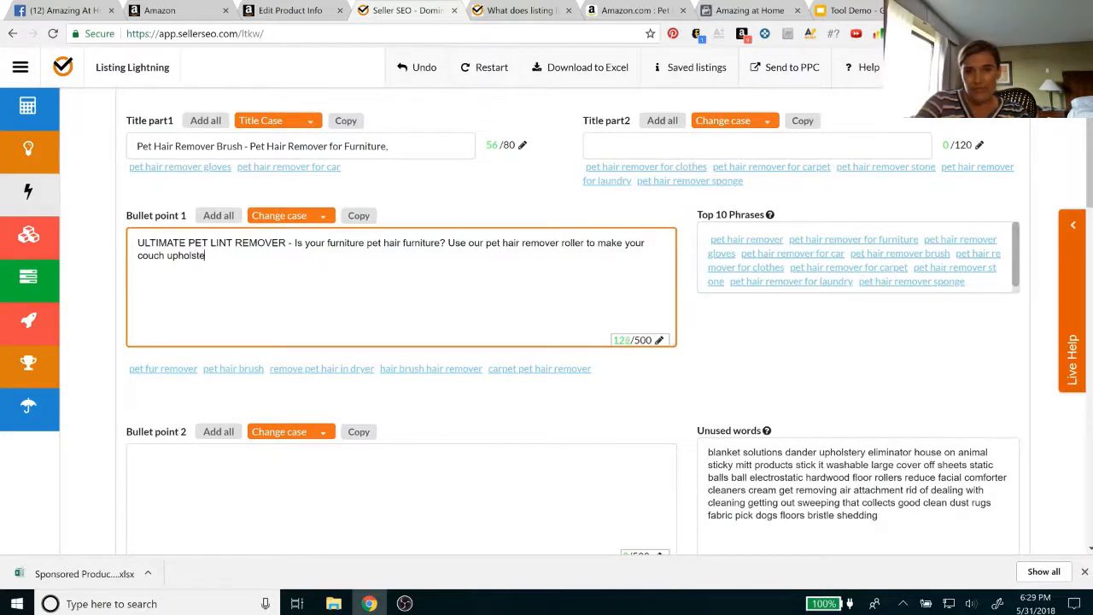
{"action": "type", "text": "ry like new again"}
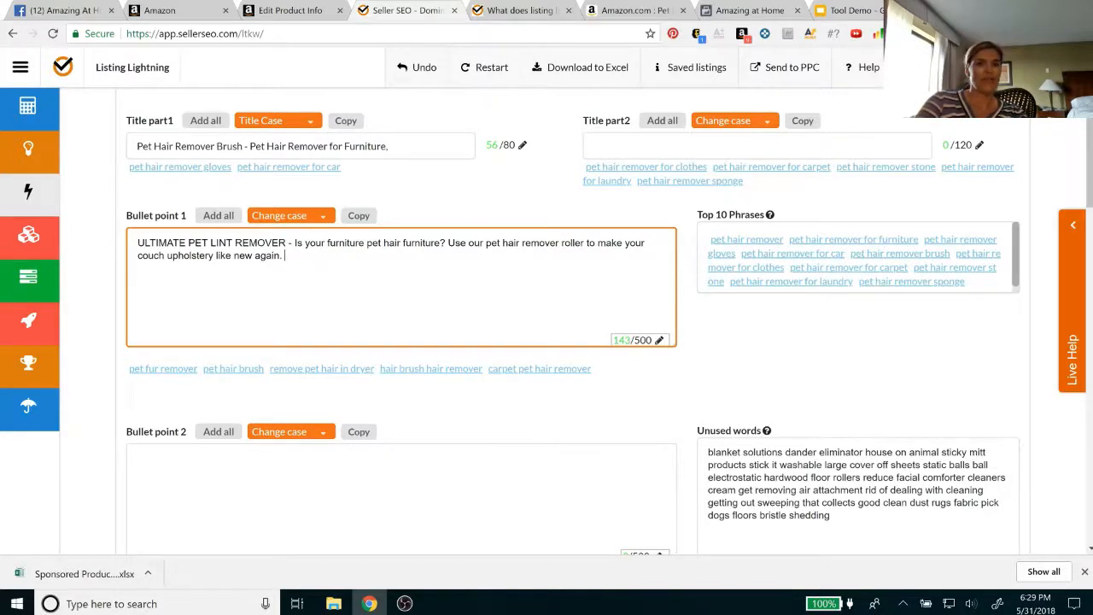
Add "This pet fur remover will get the fur off of floor, comforter," to Bullet point 1
{"action": "type", "text": ". This p"}
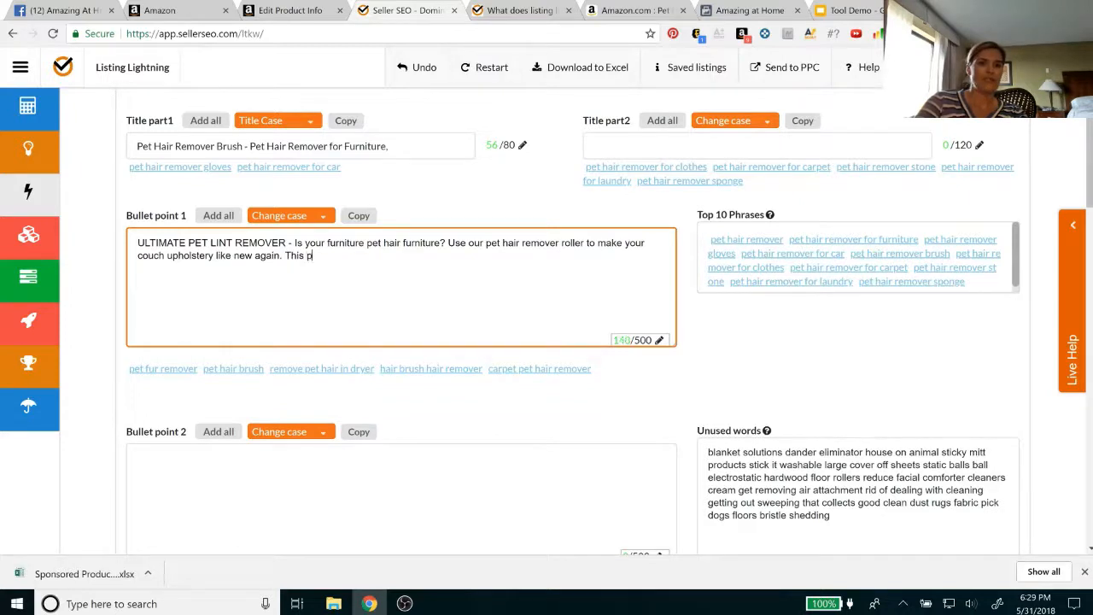
{"action": "type", "text": "et fur remover"}
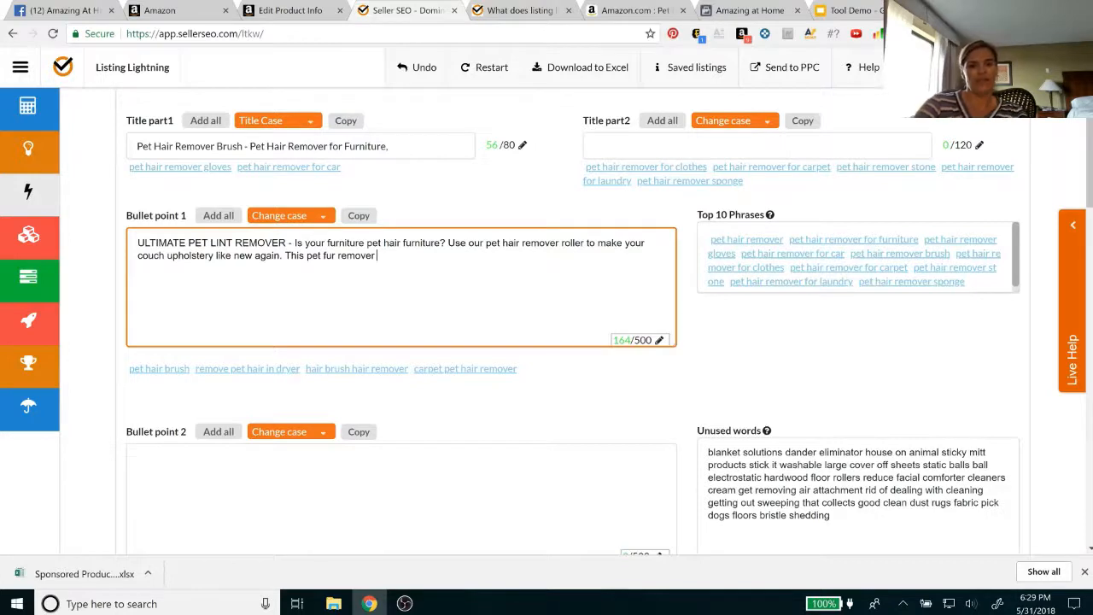
{"action": "type", "text": "will get the fur"}
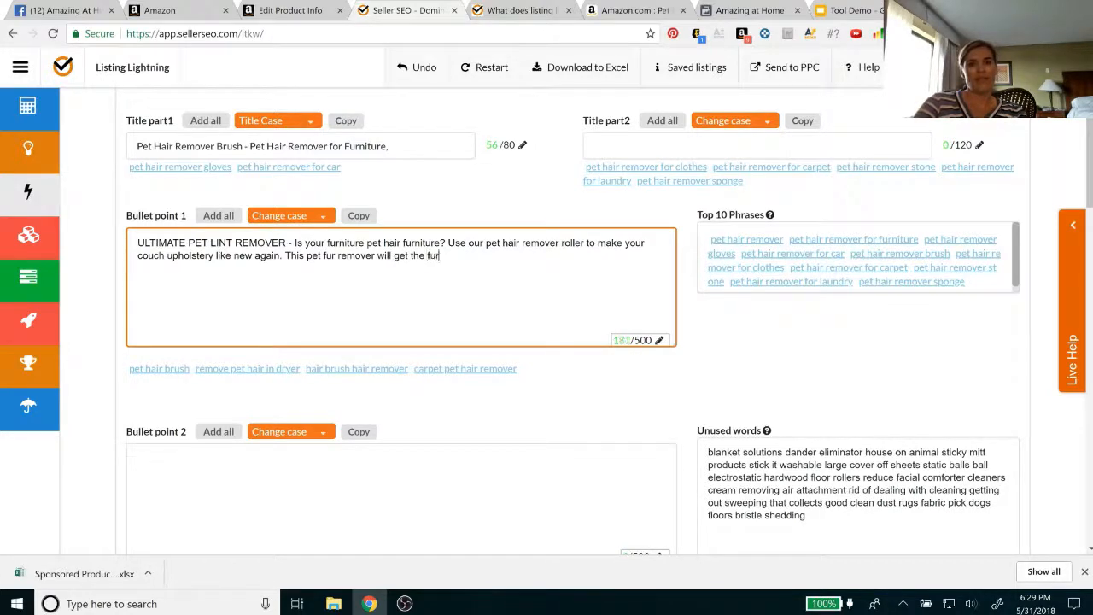
{"action": "type", "text": " off of"}
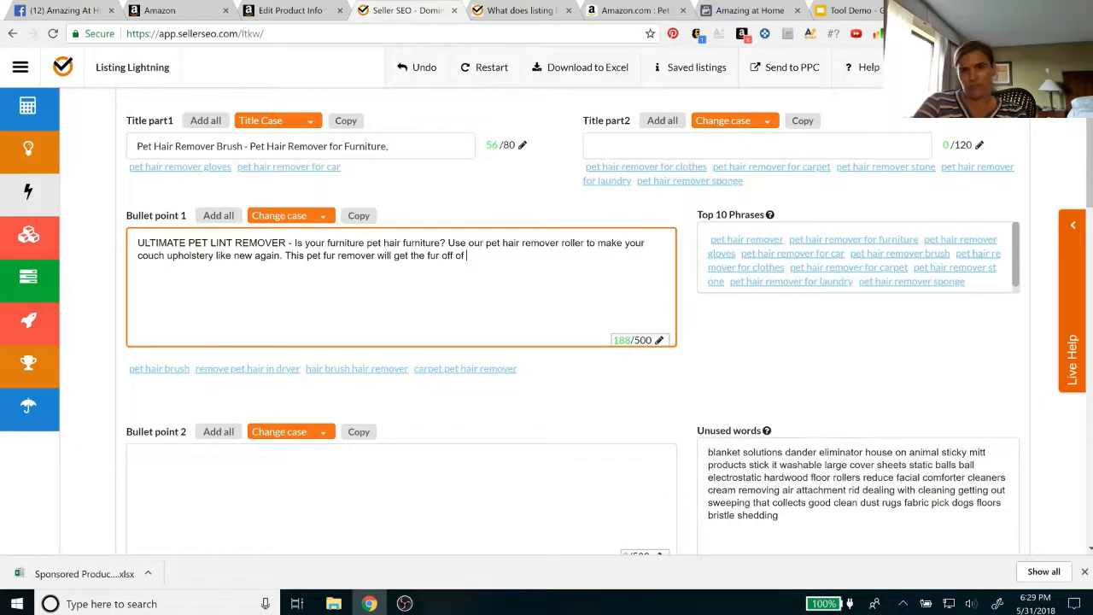
{"action": "type", "text": "floor"}
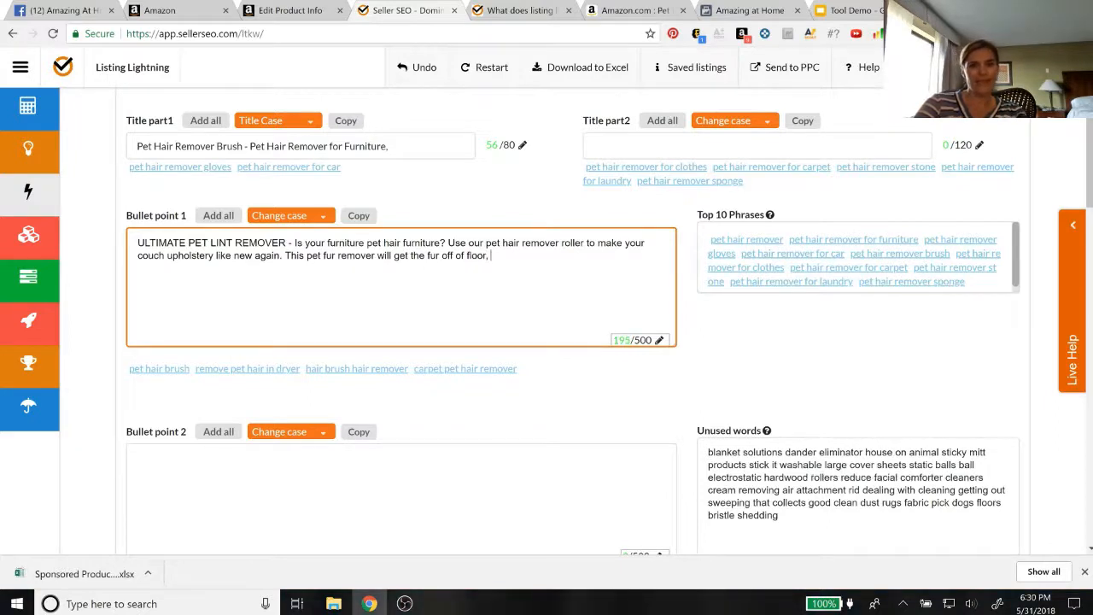
{"action": "type", "text": ", comforter,"}
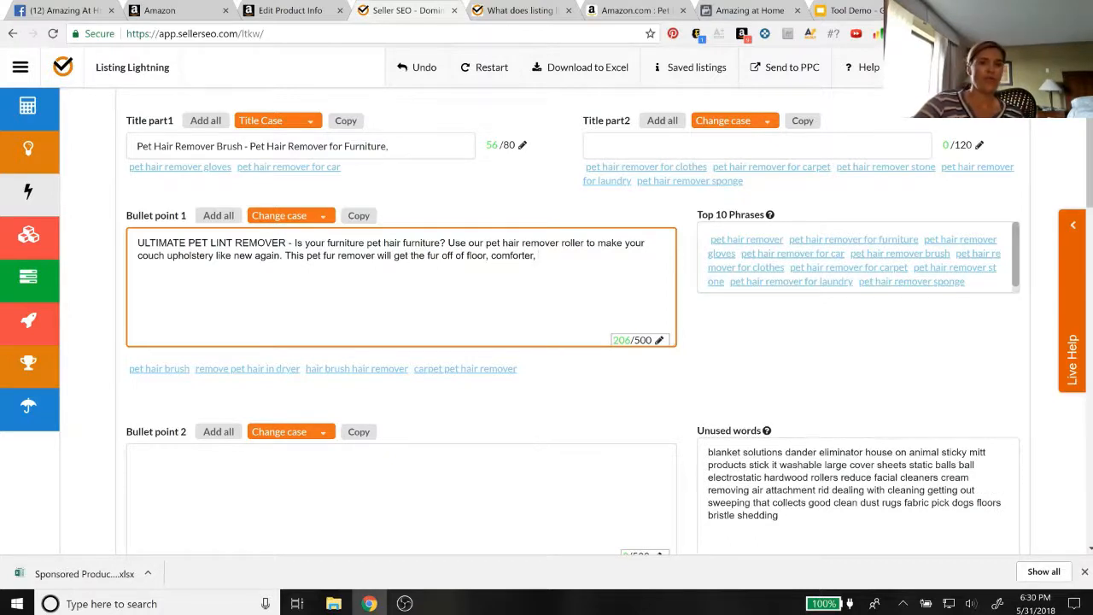
Restart the listing to clear the written title and bullet text, keeping the main keyword "pet hair remover"
{"action": "scroll", "coordinate": [547, 342], "scroll_direction": "down", "scroll_amount": 2}
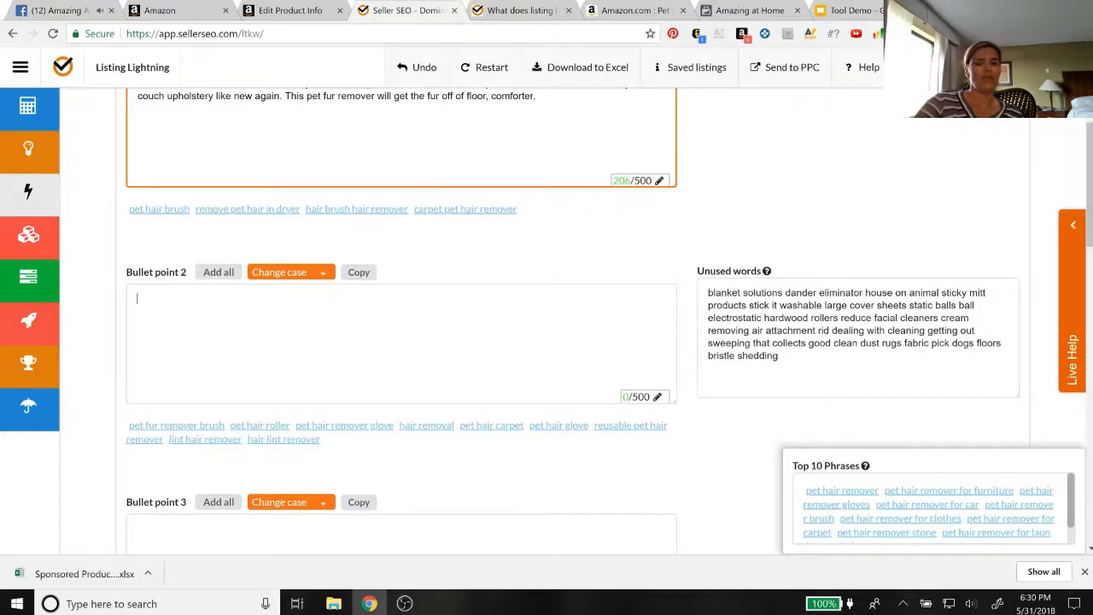
{"action": "left_click", "coordinate": [137, 298]}
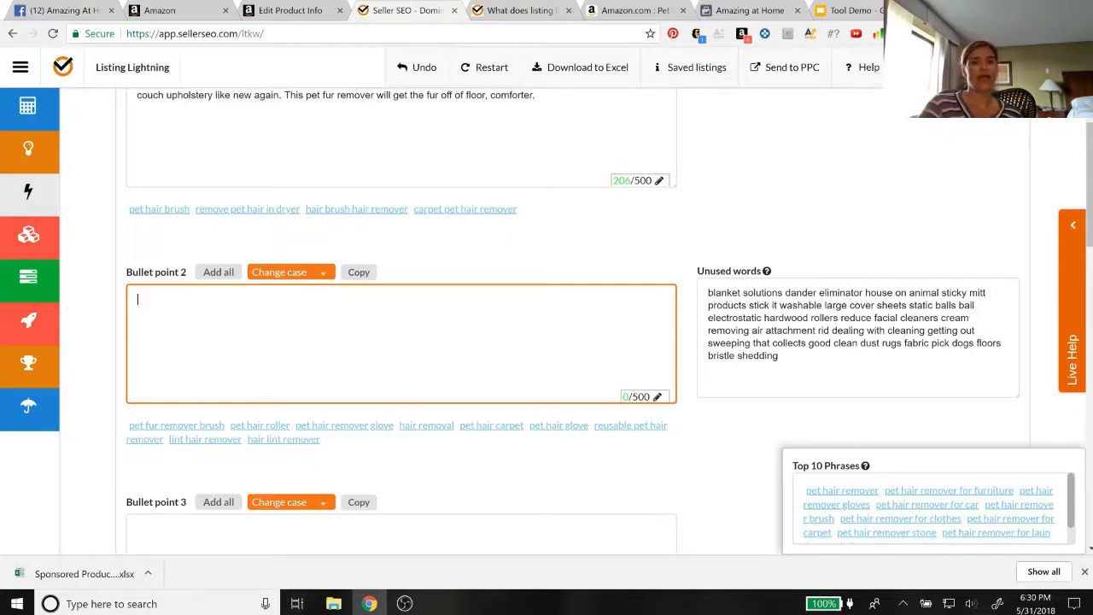
{"action": "scroll", "coordinate": [547, 324], "scroll_direction": "up", "scroll_amount": 3}
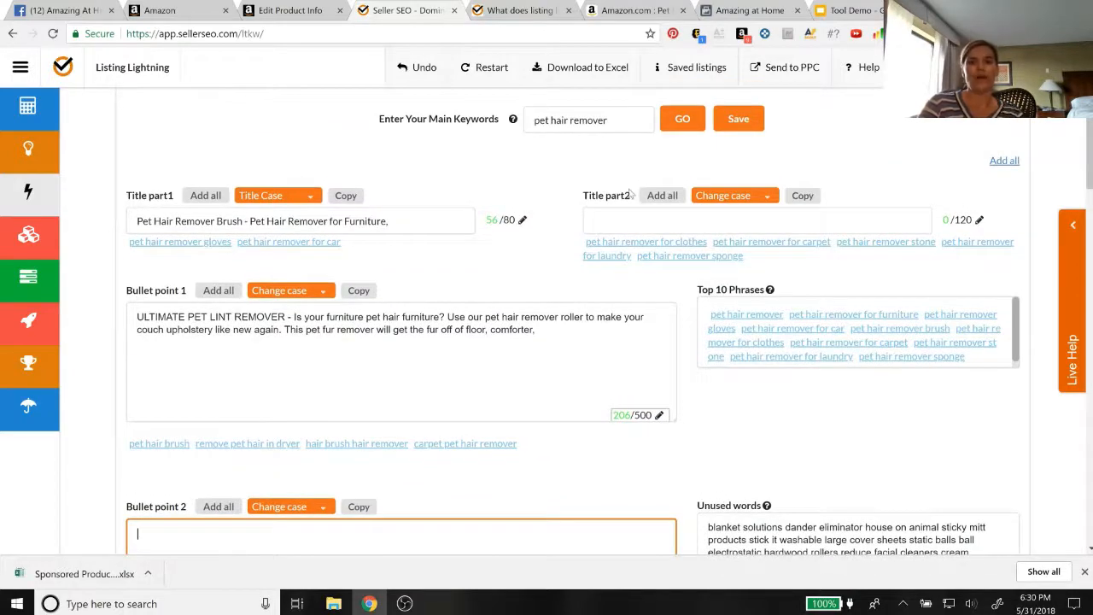
{"action": "left_click", "coordinate": [499, 83]}
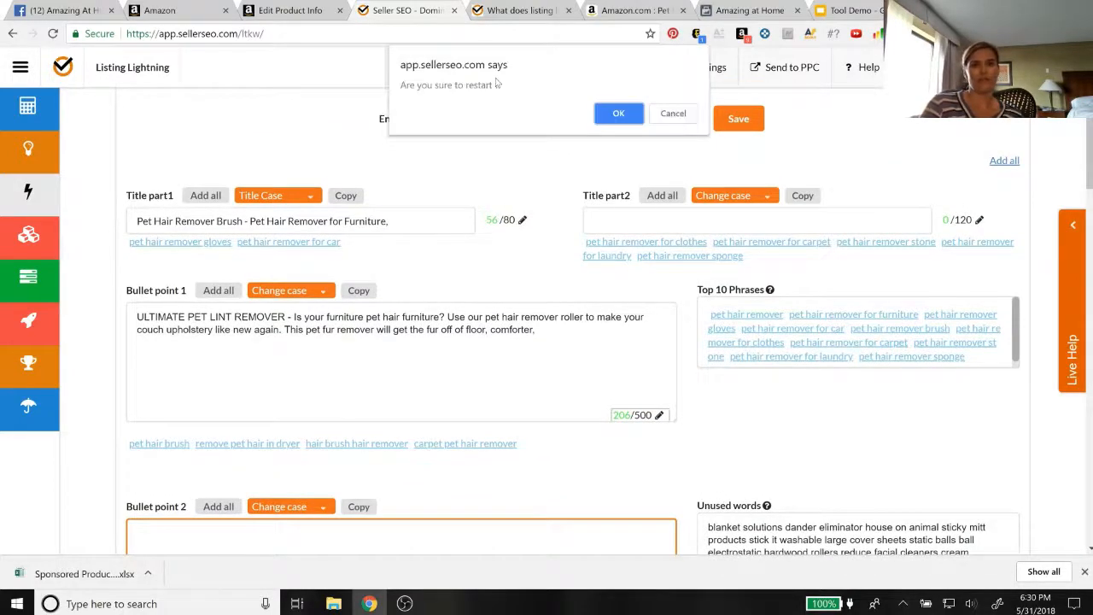
{"action": "left_click", "coordinate": [618, 116]}
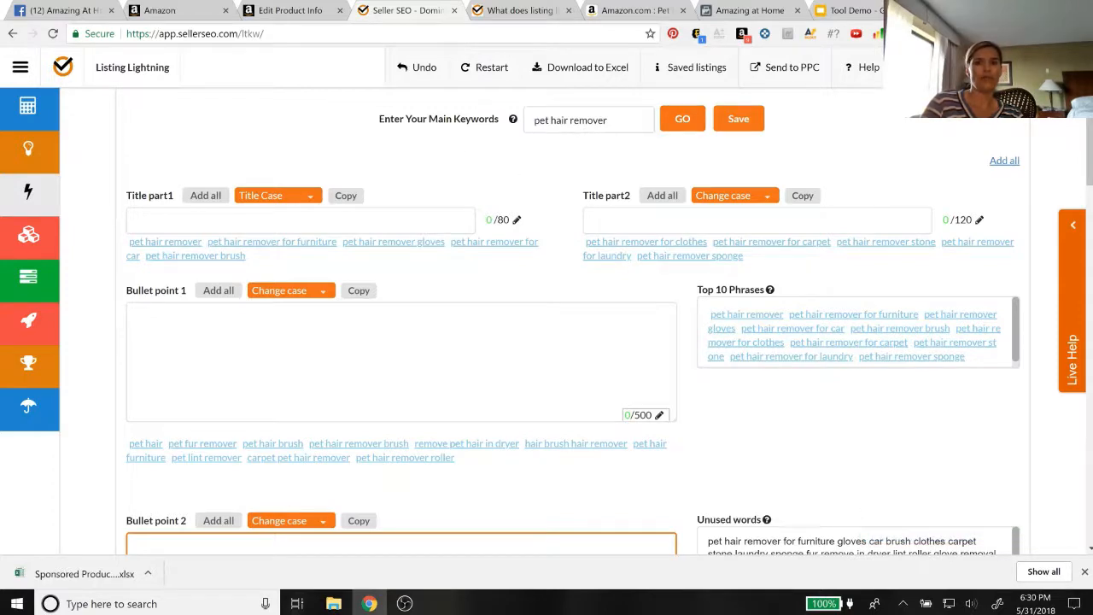
Copy "Pet Hair and Lint Remover - Double Sided and Safe to Use on Any Fabric" from the Amazon product page into Title part1
{"action": "left_click", "coordinate": [621, 8]}
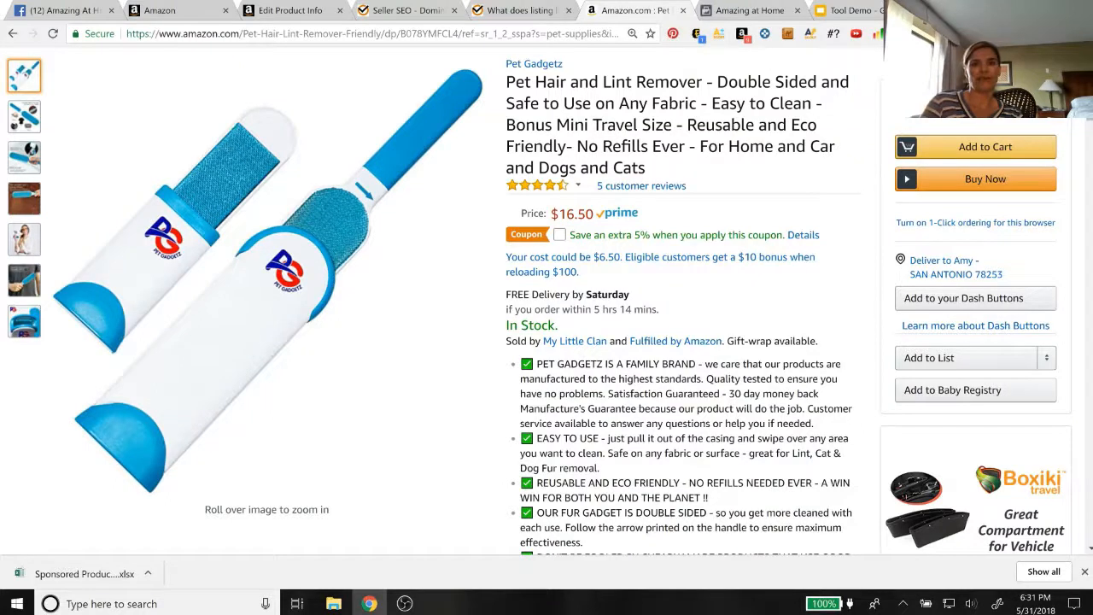
{"action": "left_click_drag", "start_coordinate": [506, 82], "coordinate": [698, 103]}
{"action": "key", "text": "ctrl+c"}
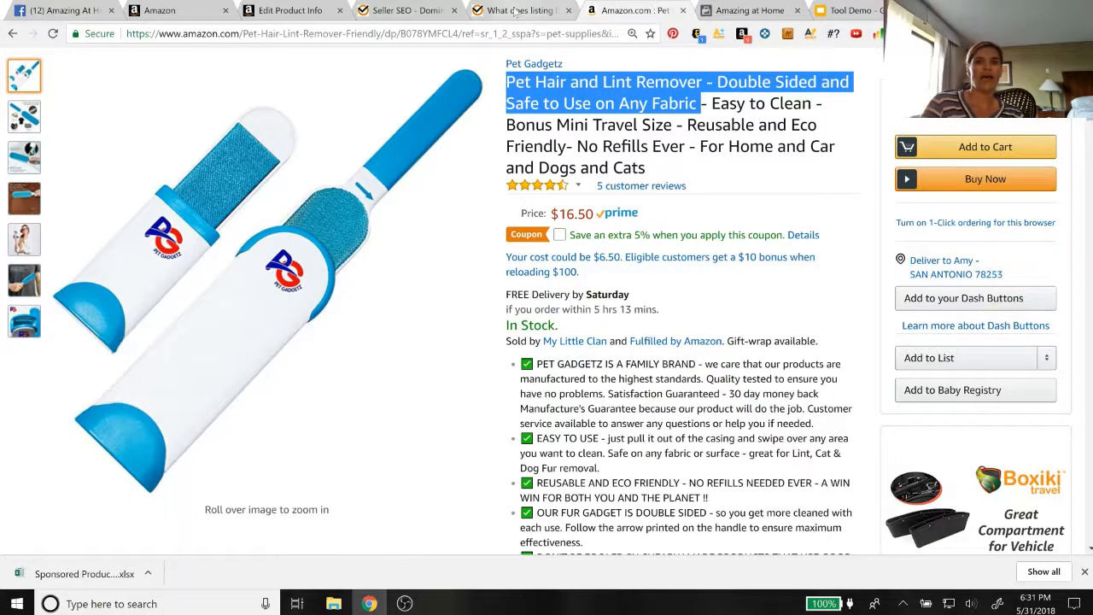
{"action": "left_click", "coordinate": [397, 12]}
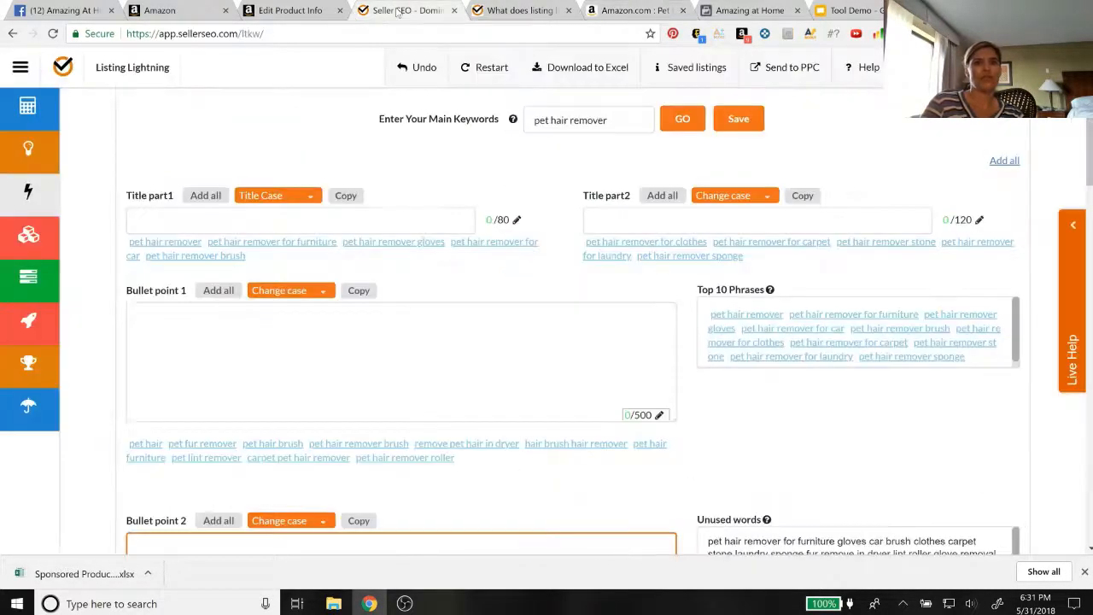
{"action": "left_click", "coordinate": [401, 220]}
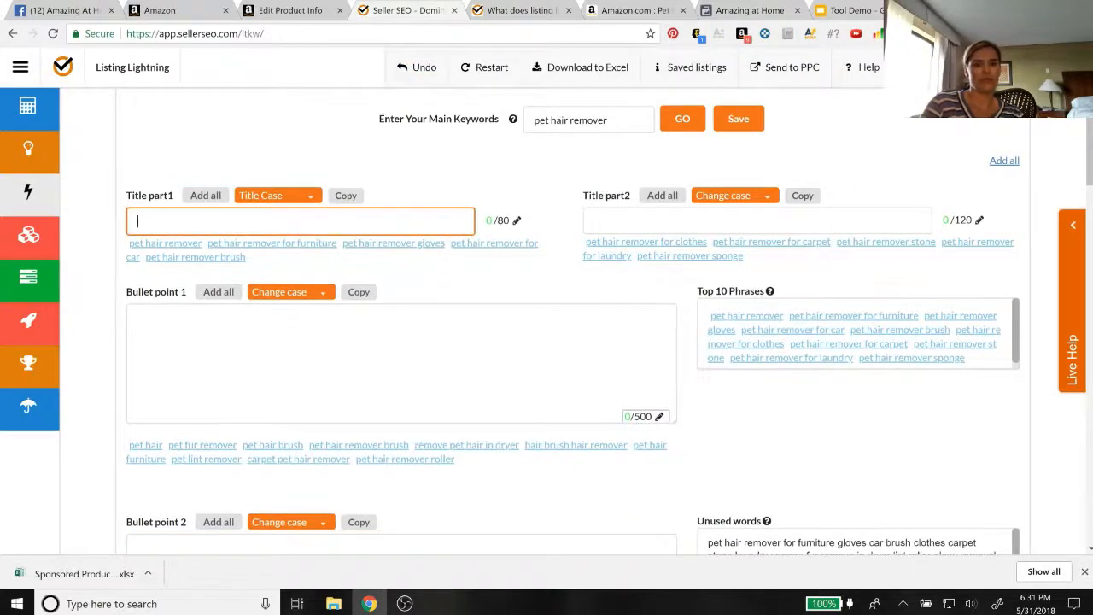
{"action": "key", "text": "ctrl+v"}
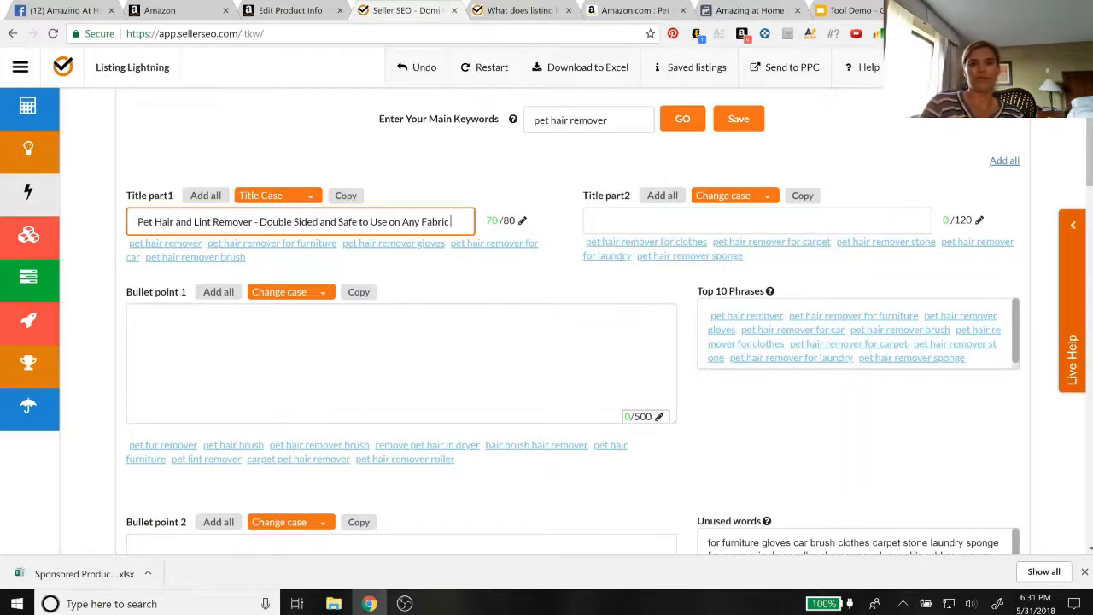
Copy the rest of the Amazon product title, from "Easy to Clean" to "Dogs and Cats", into Title part2
{"action": "left_click", "coordinate": [620, 12]}
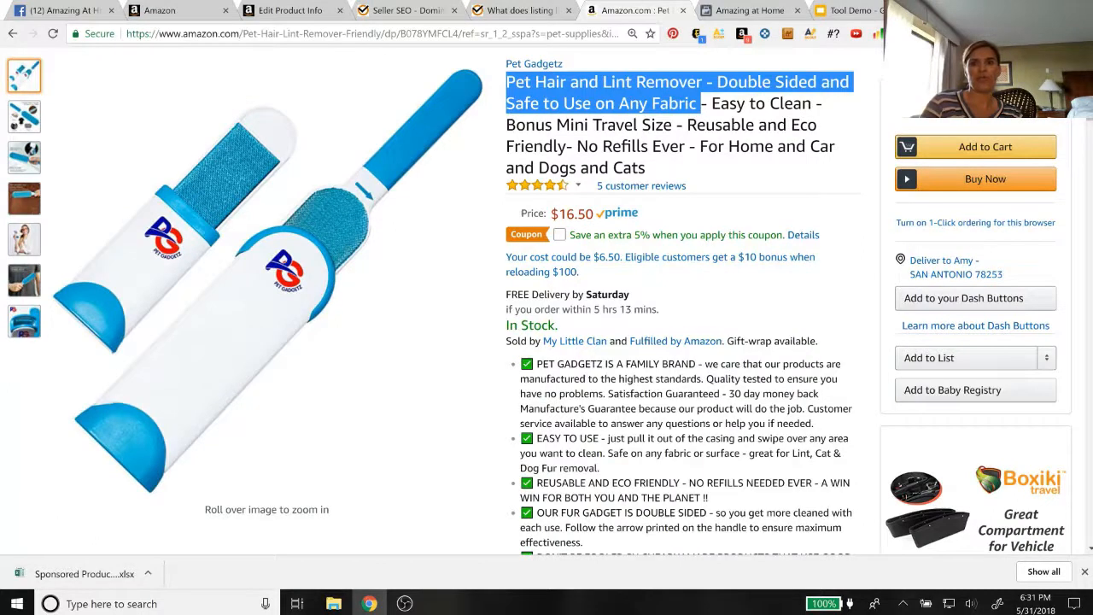
{"action": "left_click_drag", "start_coordinate": [711, 103], "coordinate": [658, 167]}
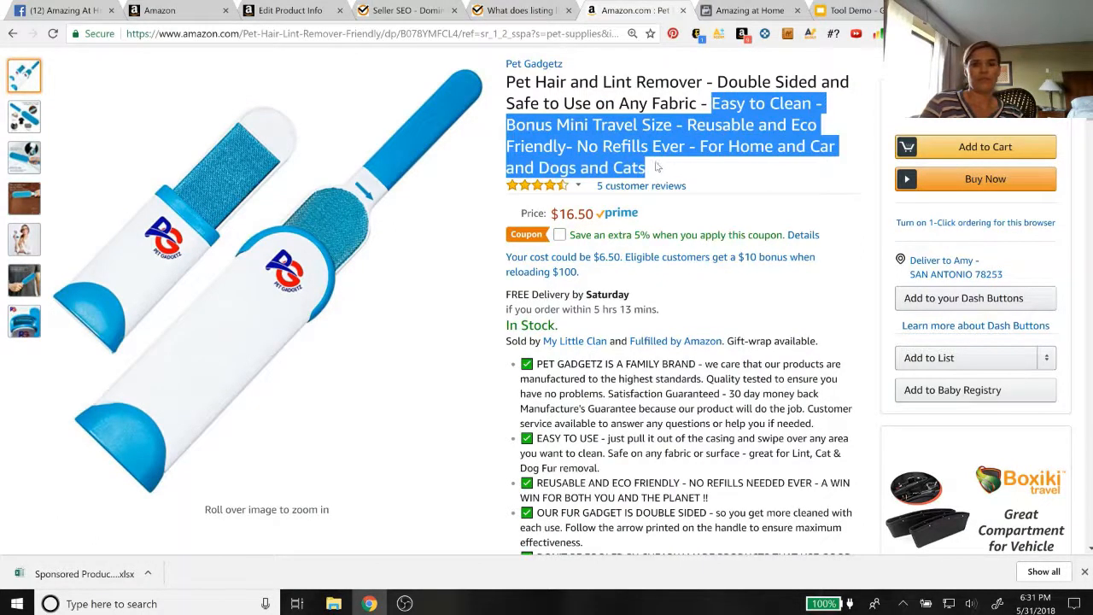
{"action": "left_click", "coordinate": [527, 8]}
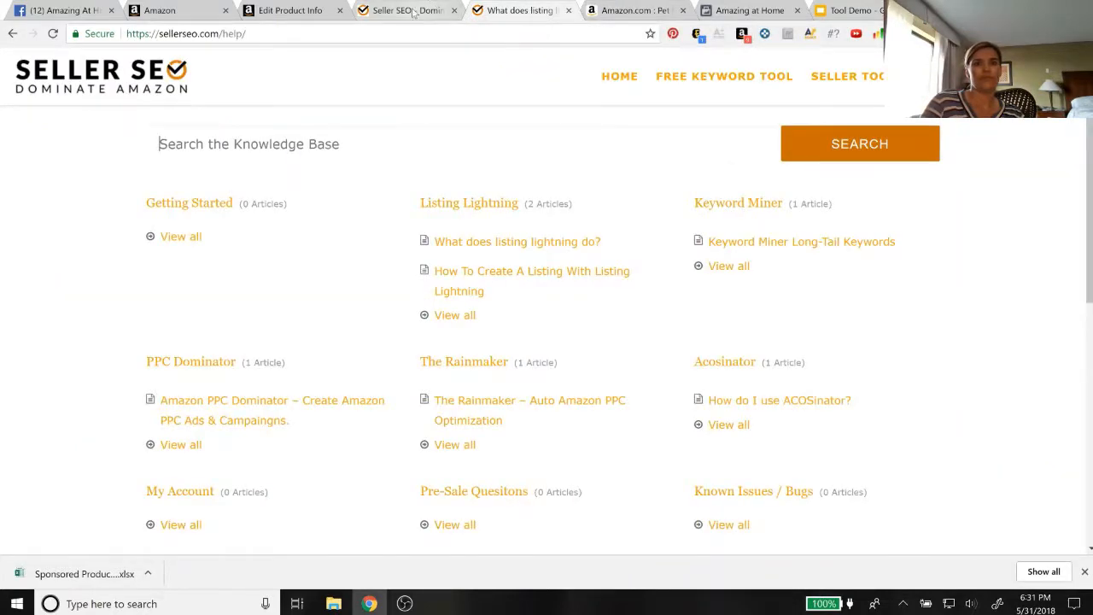
{"action": "left_click", "coordinate": [417, 12]}
{"action": "left_click", "coordinate": [595, 220]}
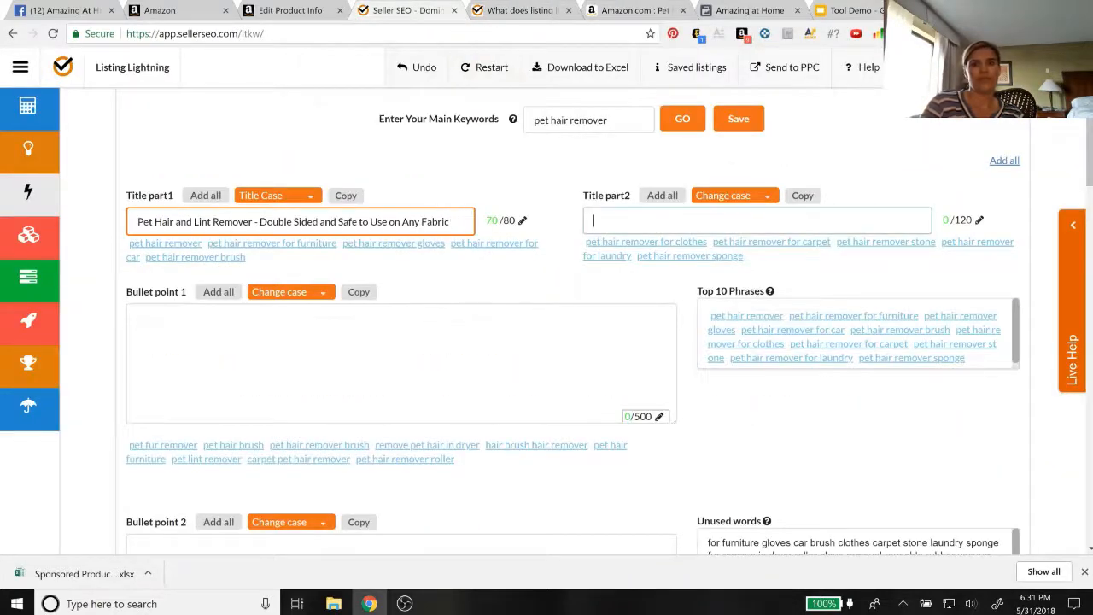
{"action": "type", "text": "Easy to Clean - Bonus Mini Travel Size - Reusable and Eco Friendly- No Refills Ever - For Home and Car and Dogs and Cats"}
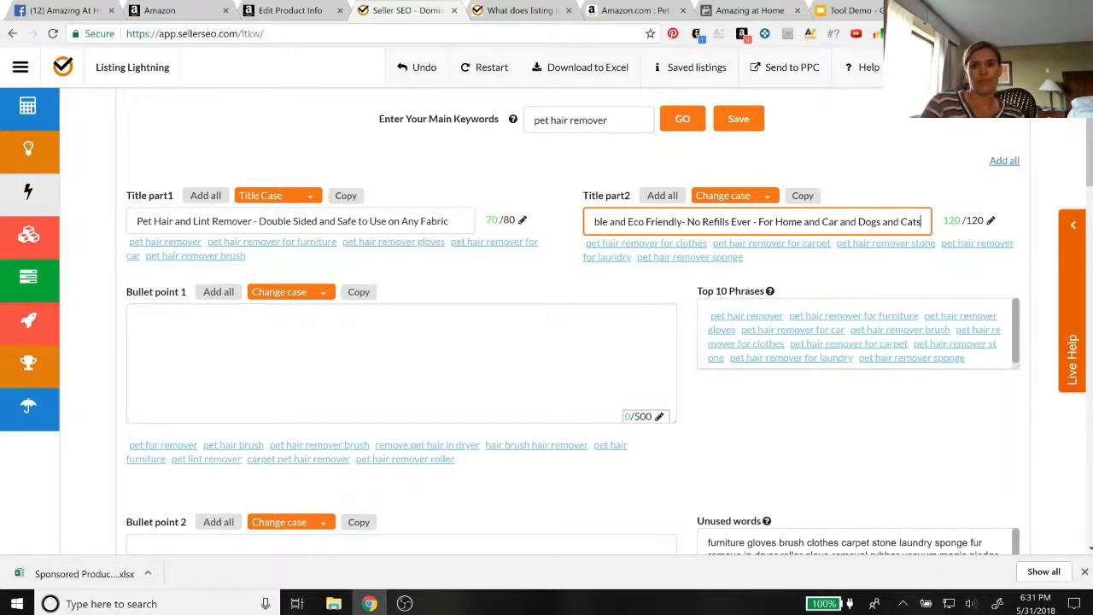
Copy the Amazon product's first bullet, beginning "PET GADGETZ IS A FAMILY BRAND", into Bullet point 1
{"action": "left_click", "coordinate": [560, 321]}
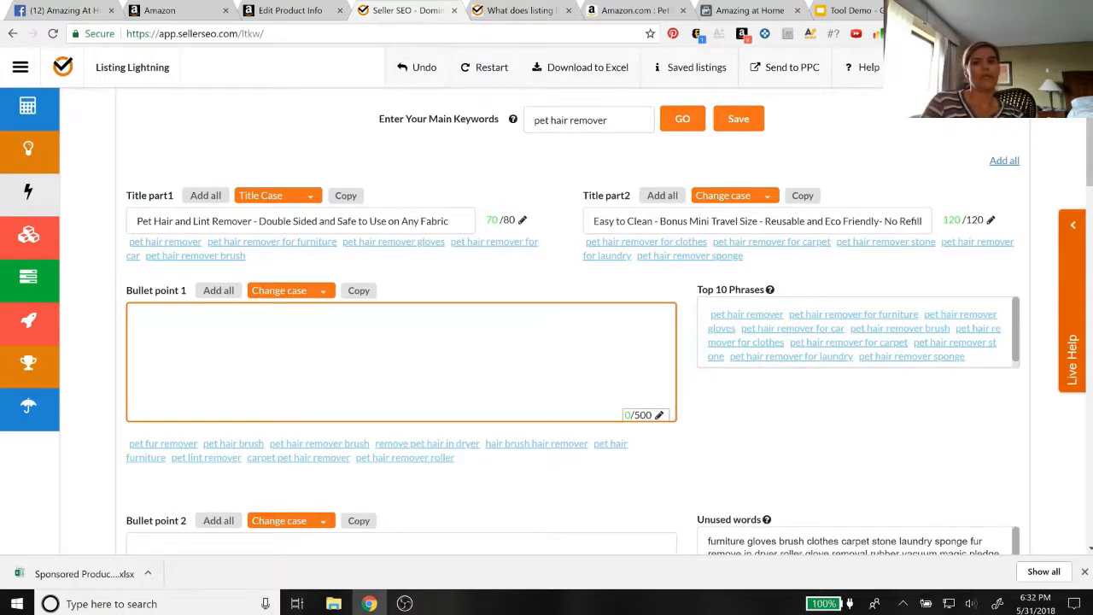
{"action": "left_click", "coordinate": [616, 15]}
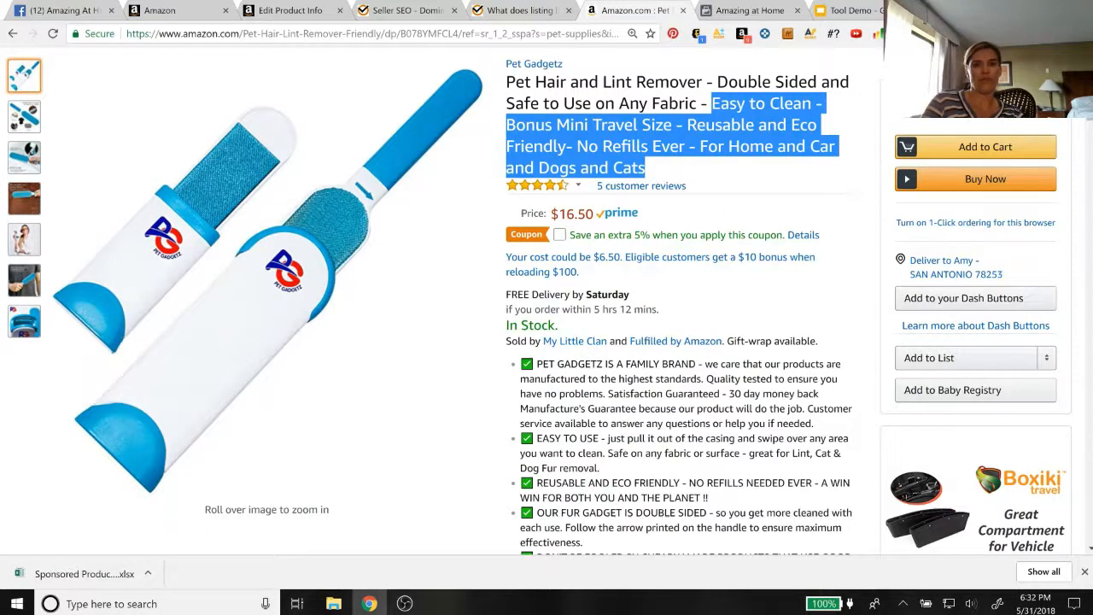
{"action": "left_click_drag", "start_coordinate": [536, 364], "coordinate": [812, 423]}
{"action": "key", "text": "ctrl+c"}
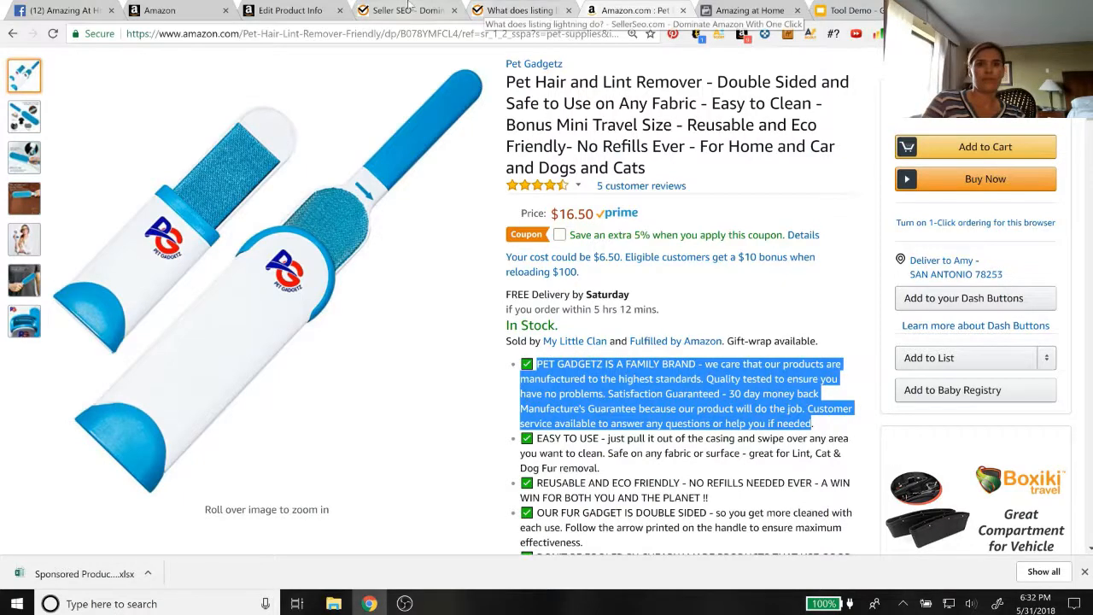
{"action": "left_click", "coordinate": [406, 10]}
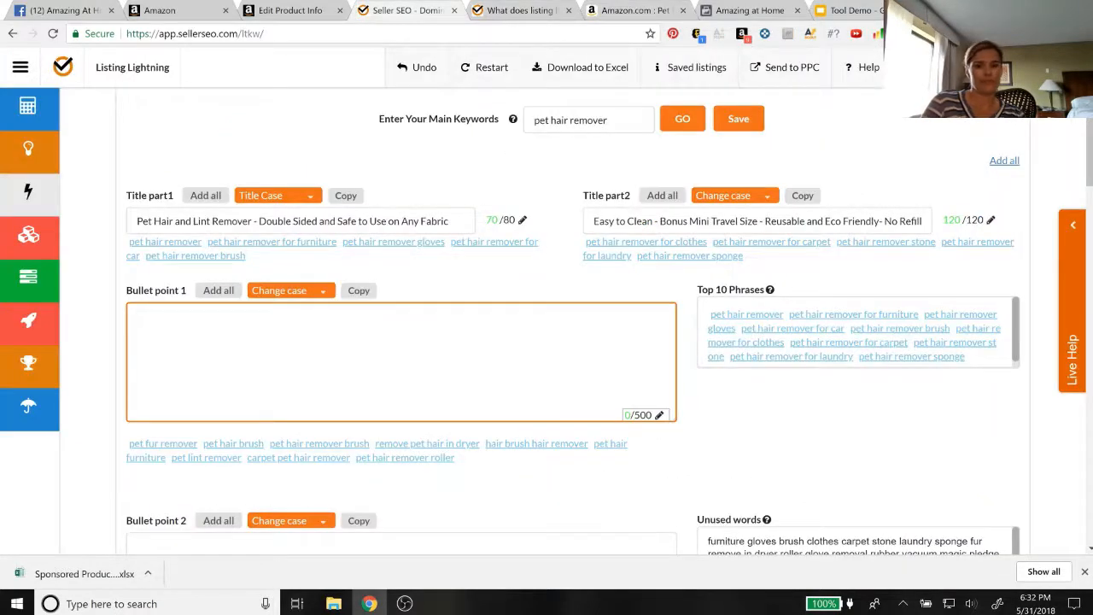
{"action": "key", "text": "ctrl+v"}
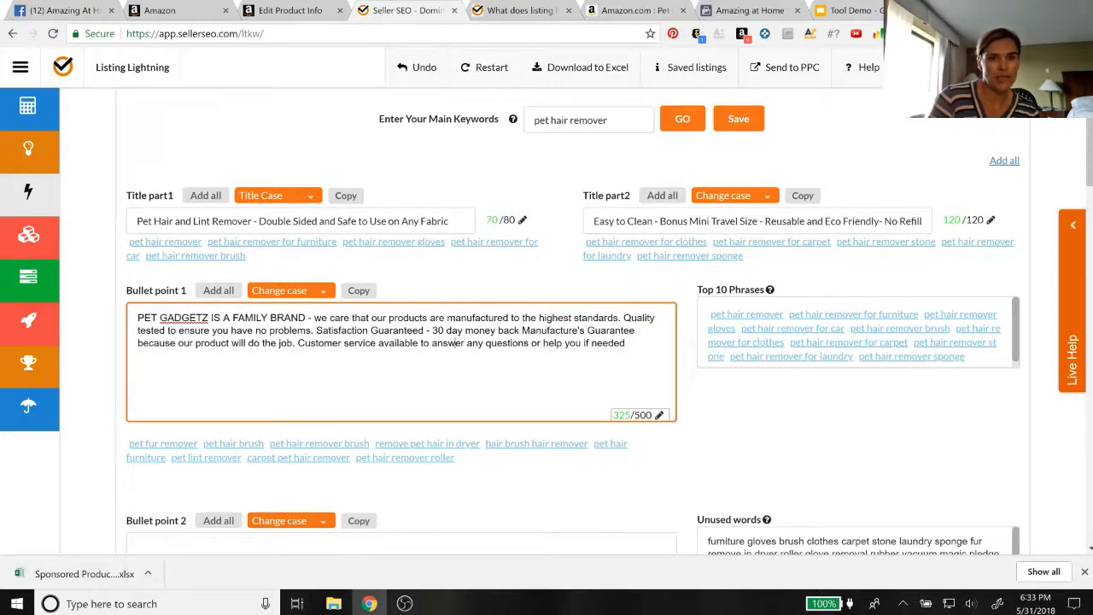
In Bullet point 1, replace "we care that our products are" with "our pet fur remover brush is", and change "fur" to "hair"
{"action": "left_click_drag", "start_coordinate": [314, 318], "coordinate": [427, 318]}
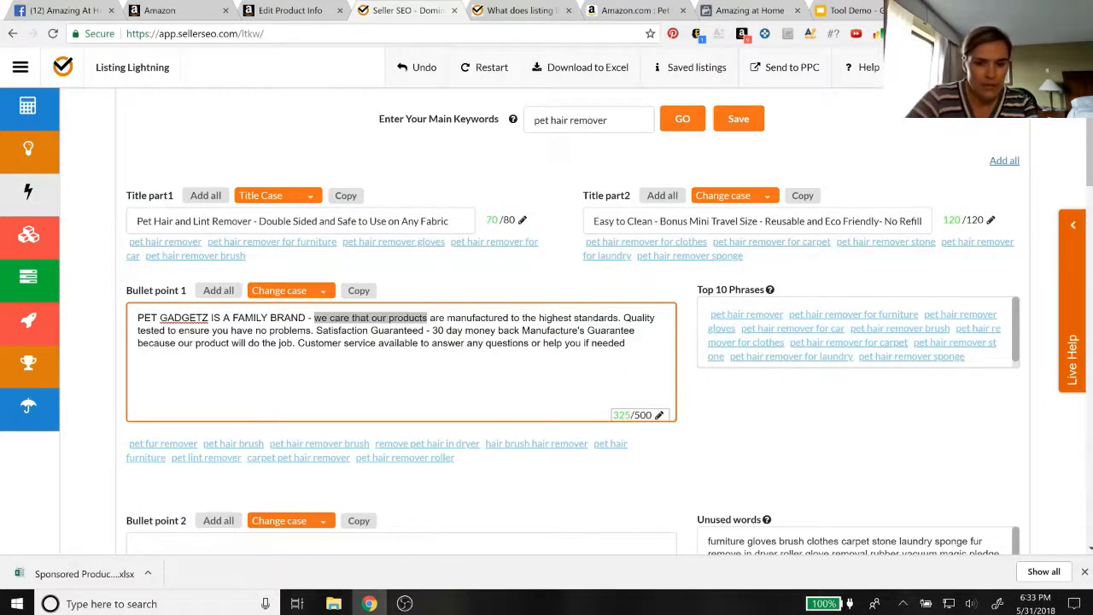
{"action": "key", "text": "BackSpace"}
{"action": "type", "text": "our pe"}
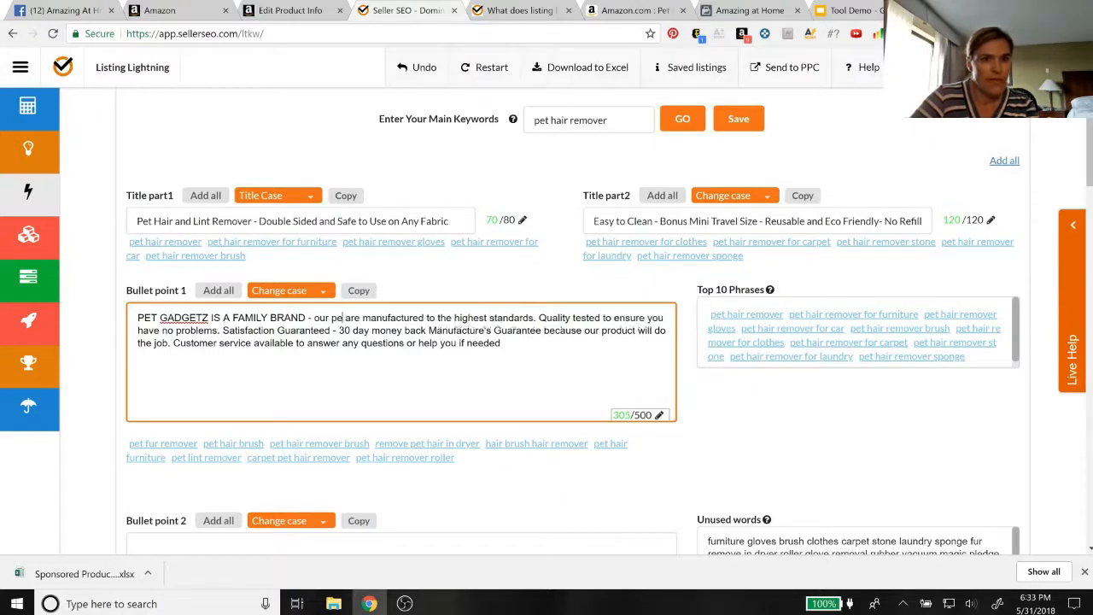
{"action": "type", "text": "t fur remov"}
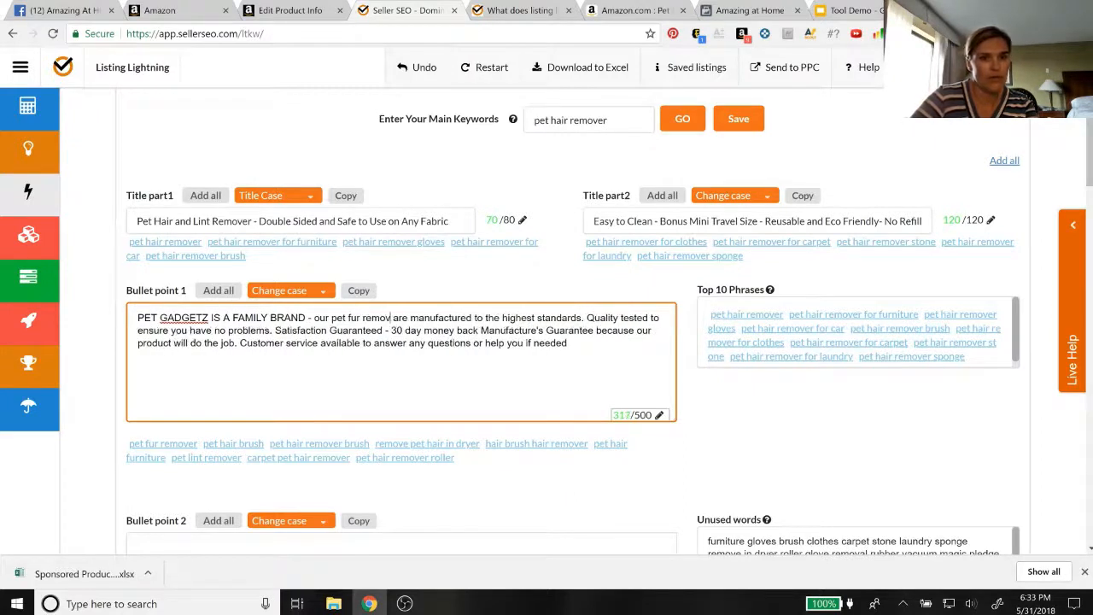
{"action": "type", "text": "er "}
{"action": "type", "text": "brush "}
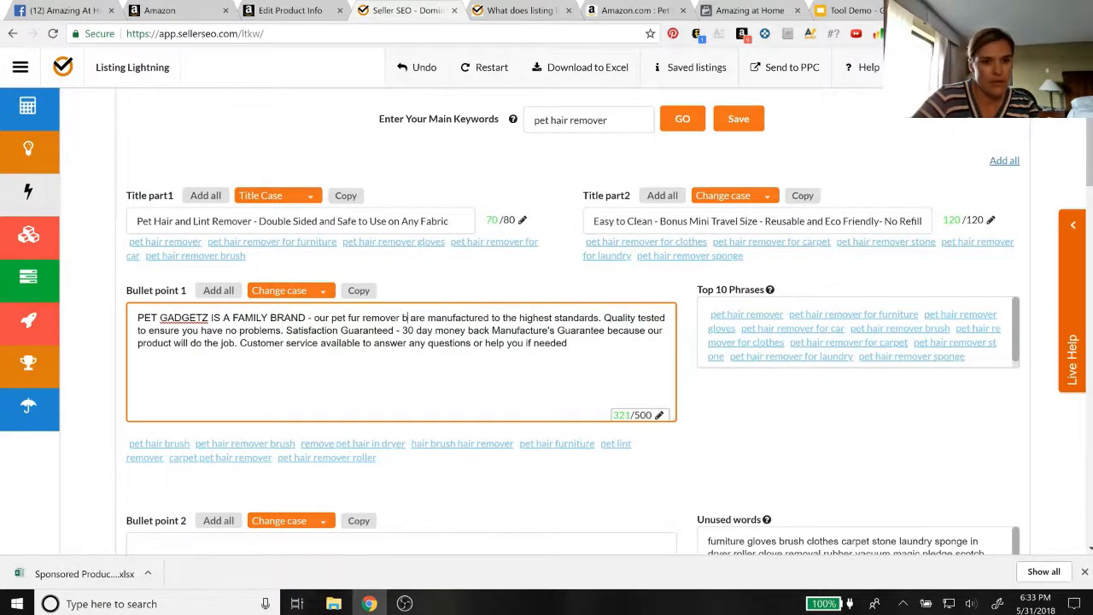
{"action": "type", "text": "is"}
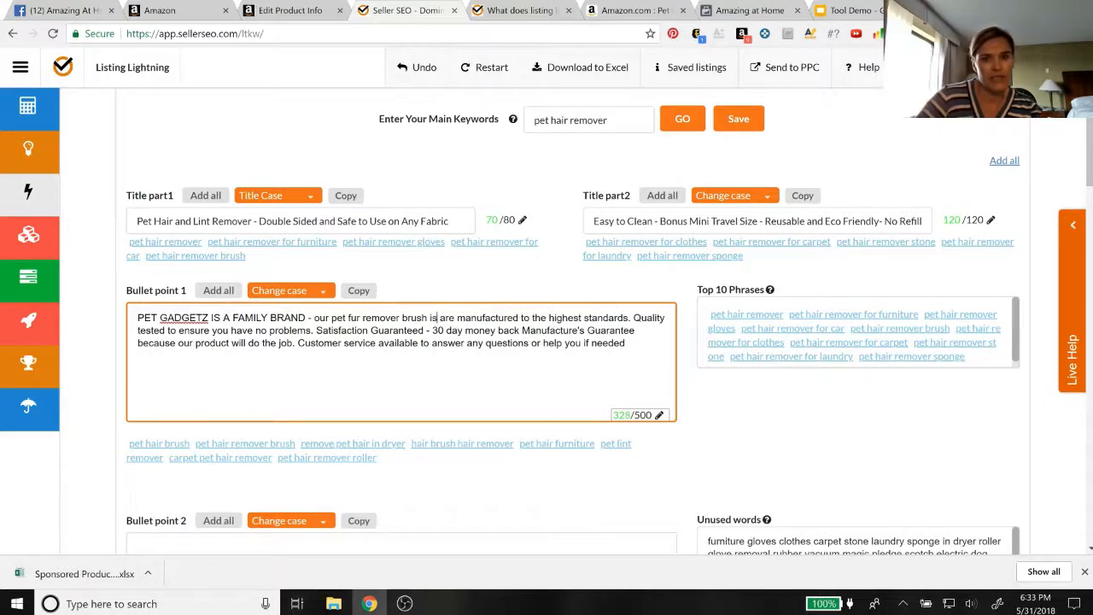
{"action": "key", "text": "shift+Right"}
{"action": "key", "text": "shift+Right"}
{"action": "key", "text": "shift+Right"}
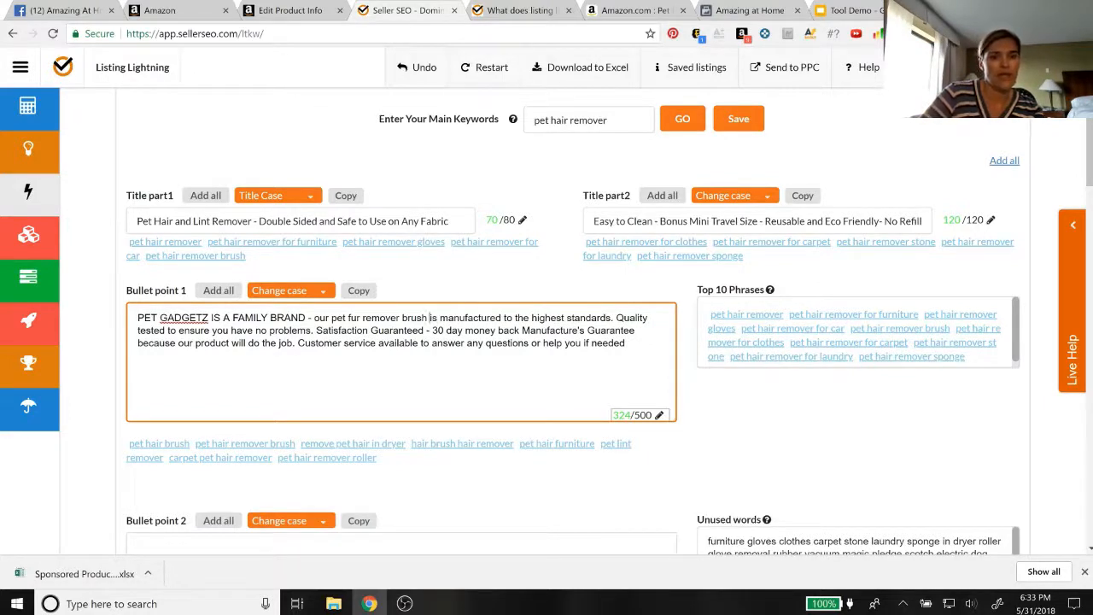
{"action": "double_click", "coordinate": [354, 318]}
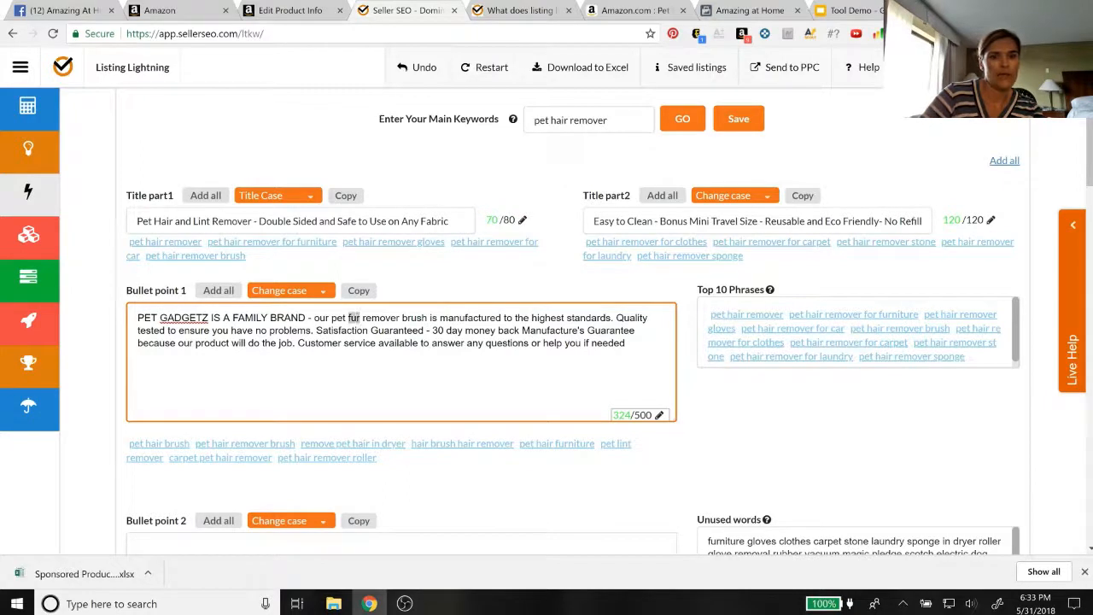
{"action": "type", "text": "hair"}
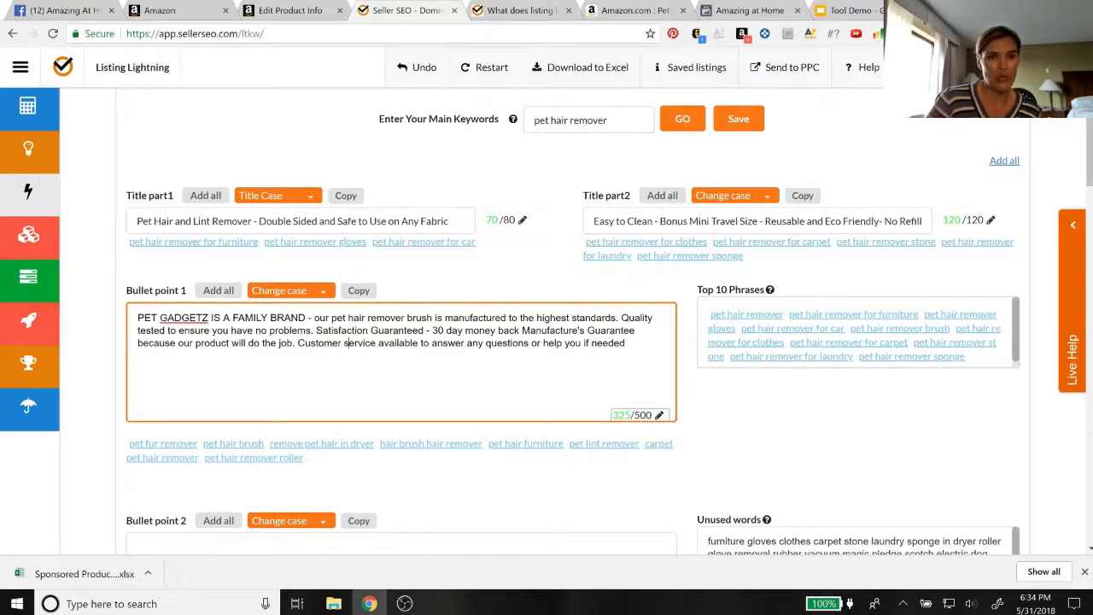
Move the "PET GADGETZ IS A FAMILY BRAND" text from Bullet point 1 to Bullet point 3
{"action": "scroll", "coordinate": [547, 341], "scroll_direction": "down", "scroll_amount": 1}
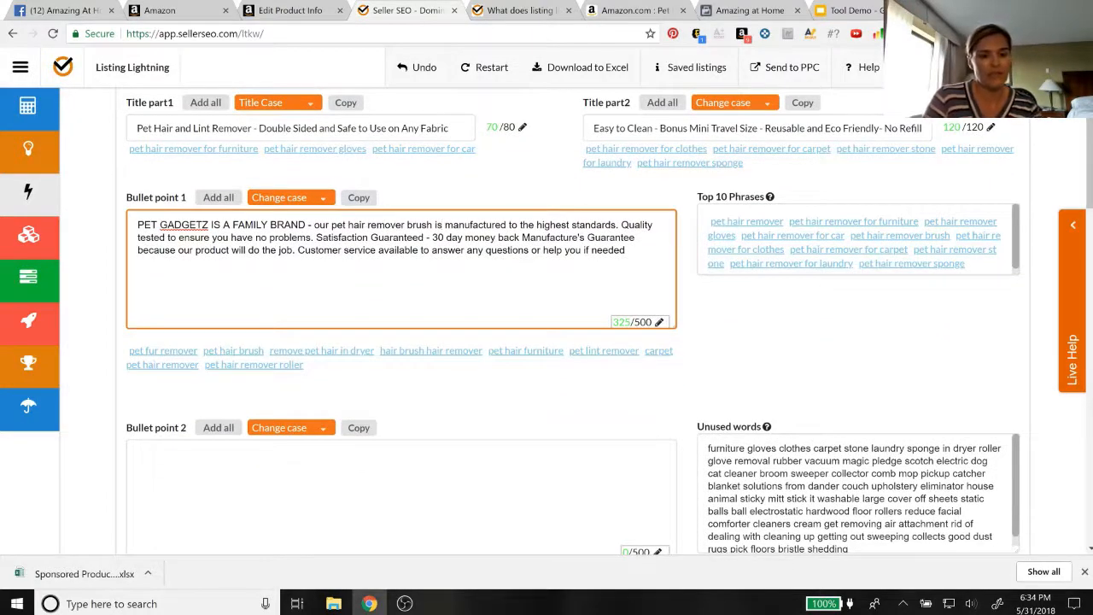
{"action": "key", "text": "ctrl+a"}
{"action": "key", "text": "ctrl+c"}
{"action": "key", "text": "BackSpace"}
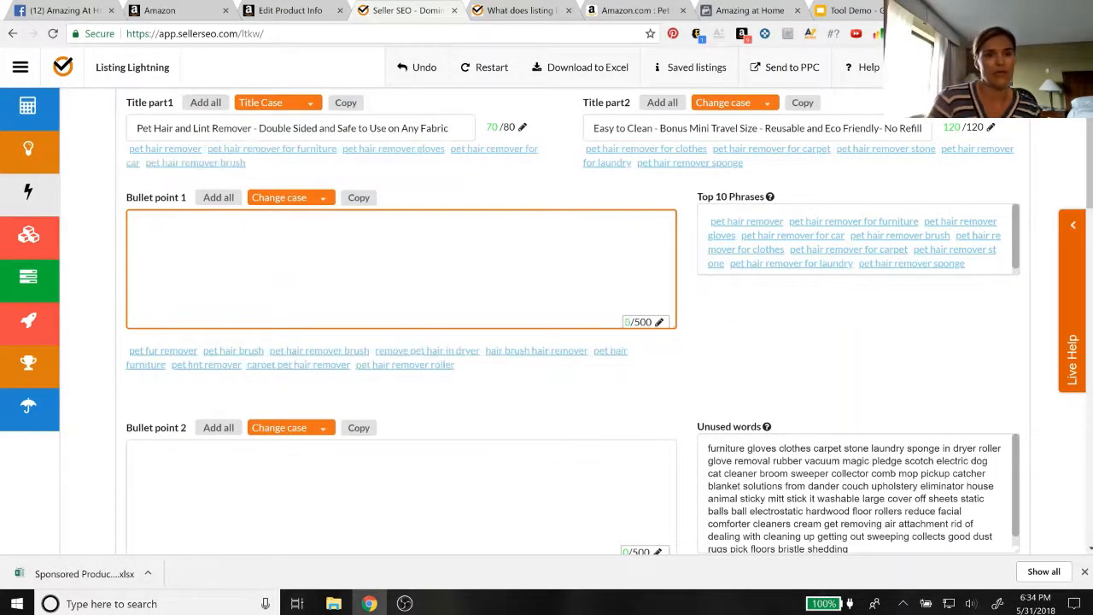
{"action": "scroll", "coordinate": [546, 342], "scroll_direction": "down", "scroll_amount": 4}
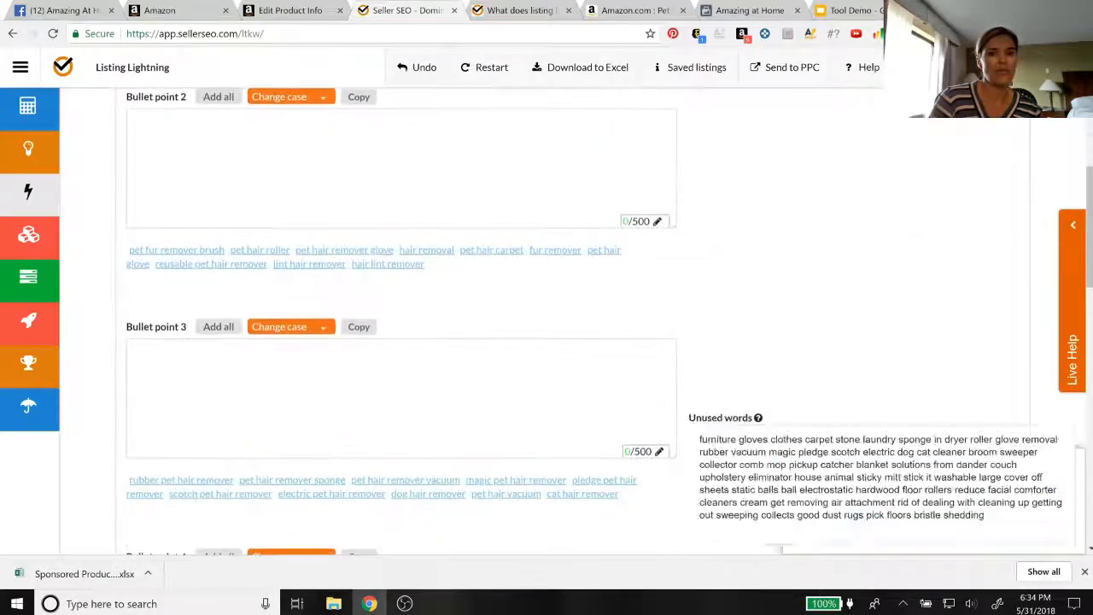
{"action": "left_click", "coordinate": [401, 393]}
{"action": "key", "text": "ctrl+v"}
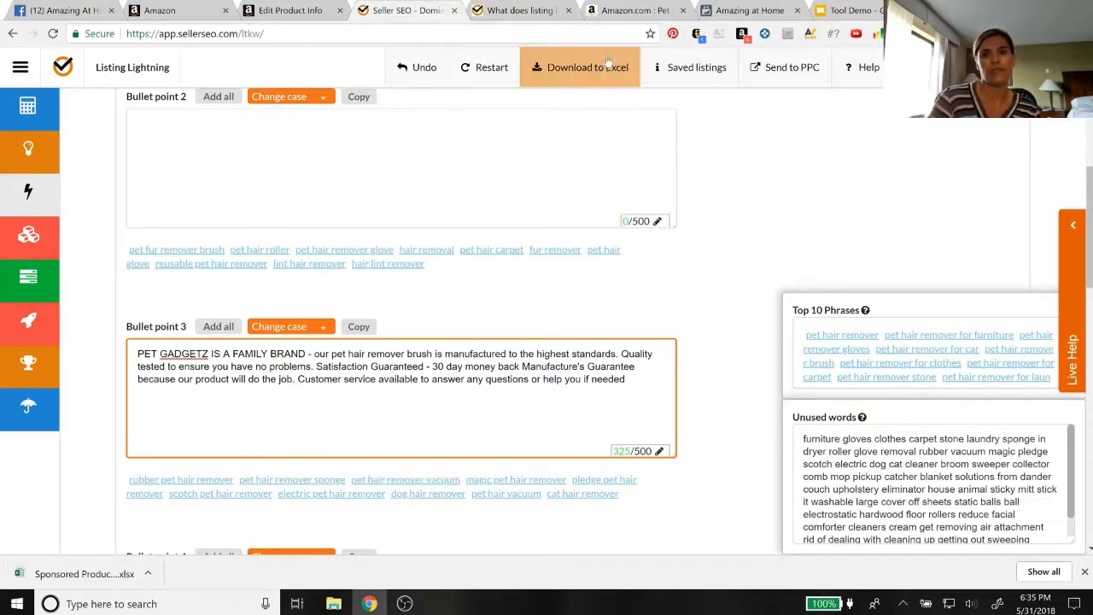
Copy the Amazon product's second bullet, from "EASY TO USE" to "Dog Fur removal", into Bullet point 1
{"action": "left_click", "coordinate": [619, 10]}
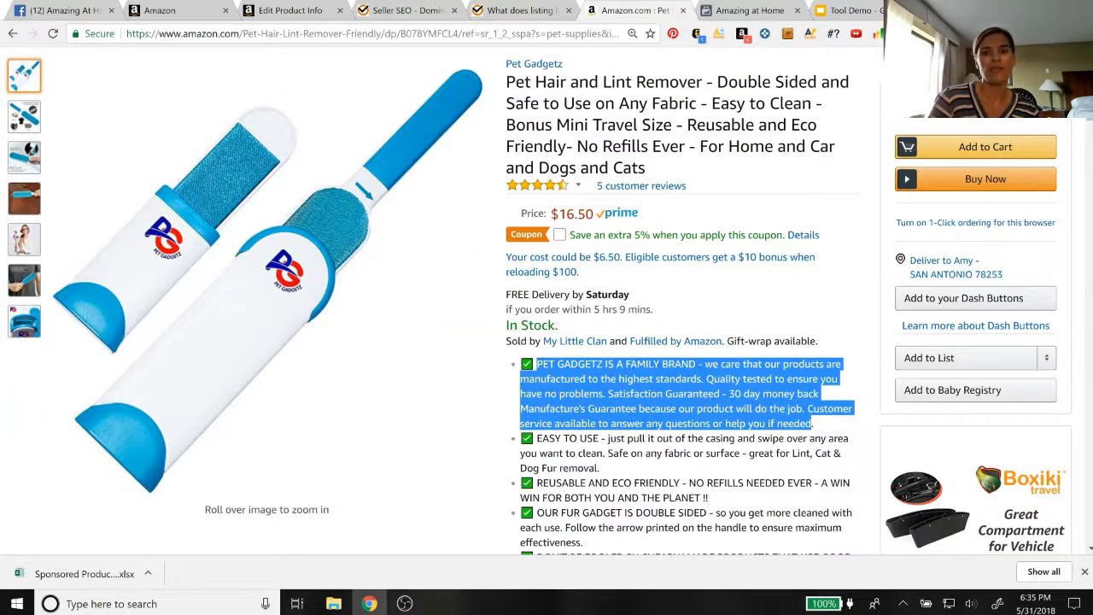
{"action": "key", "text": "ctrl+plus"}
{"action": "scroll", "coordinate": [604, 359], "scroll_direction": "down", "scroll_amount": 1}
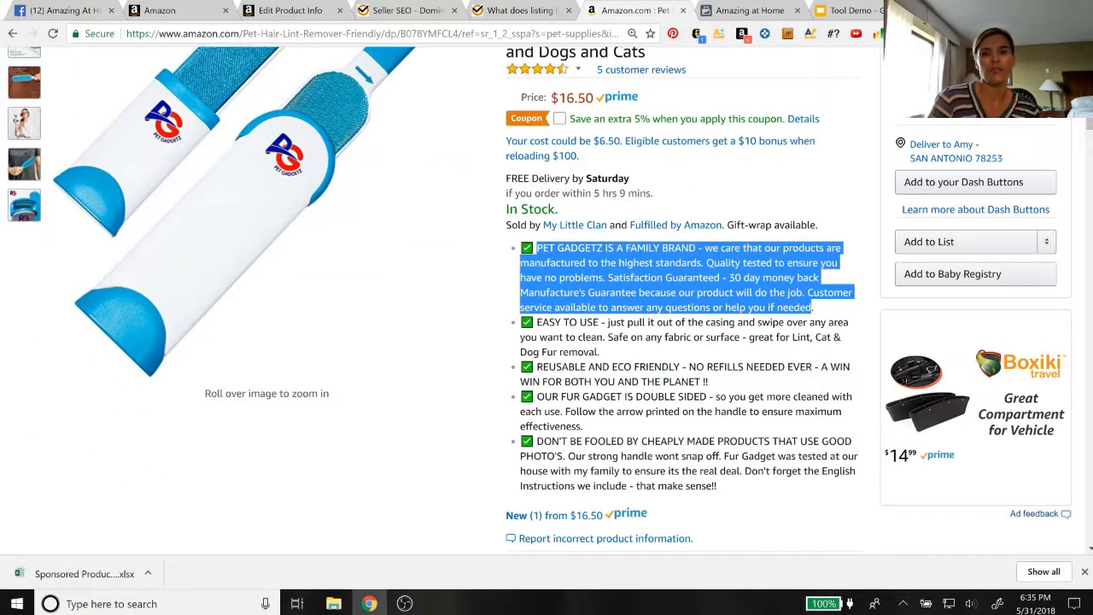
{"action": "left_click_drag", "start_coordinate": [588, 352], "coordinate": [537, 323]}
{"action": "key", "text": "ctrl+c"}
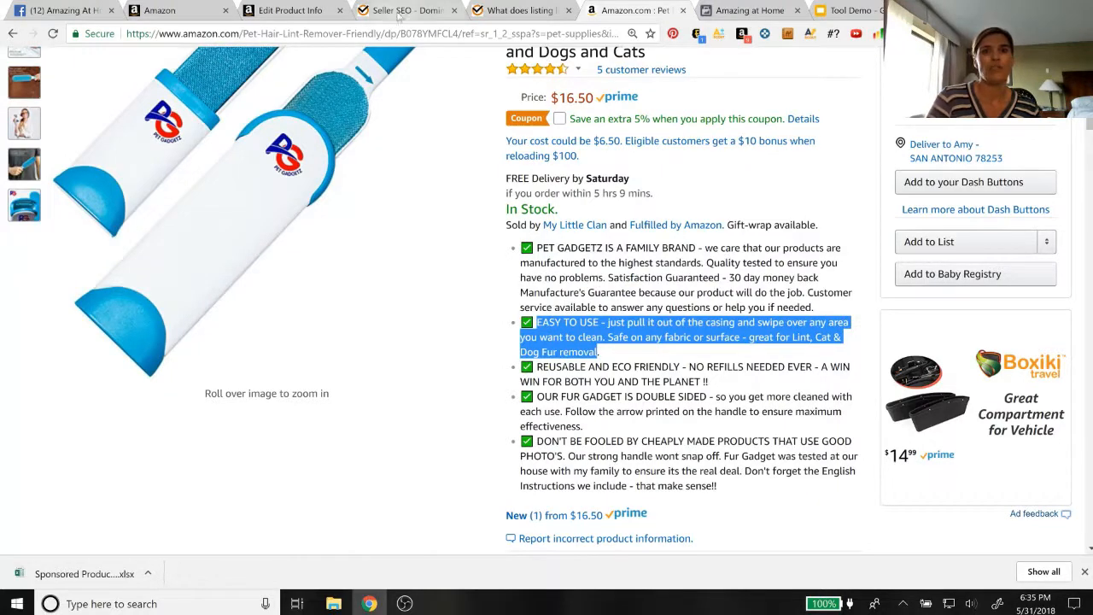
{"action": "left_click", "coordinate": [398, 12]}
{"action": "scroll", "coordinate": [307, 295], "scroll_direction": "up", "scroll_amount": 5}
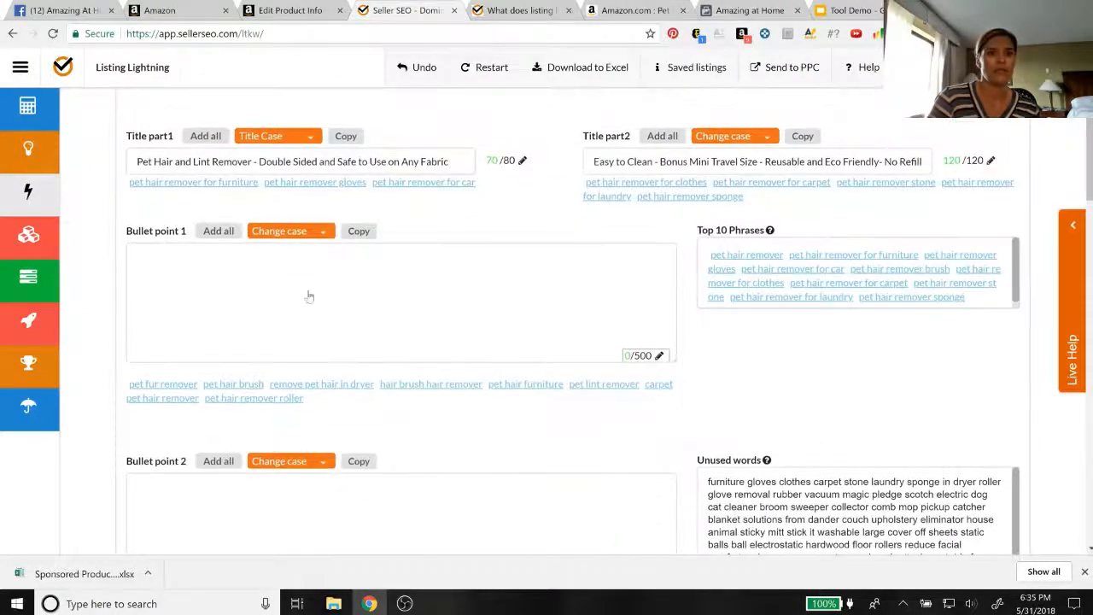
{"action": "left_click", "coordinate": [309, 297]}
{"action": "key", "text": "ctrl+v"}
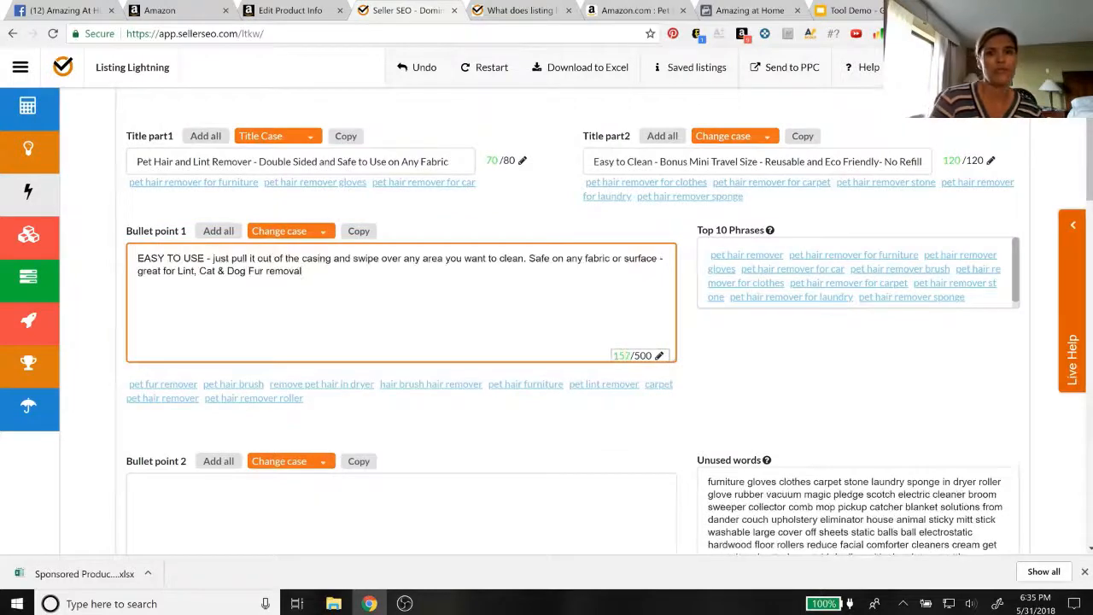
Copy the Amazon product's third bullet, from "REUSABLE AND ECO FRIENDLY" to "THE PLANET", into Bullet point 2
{"action": "left_click", "coordinate": [628, 10]}
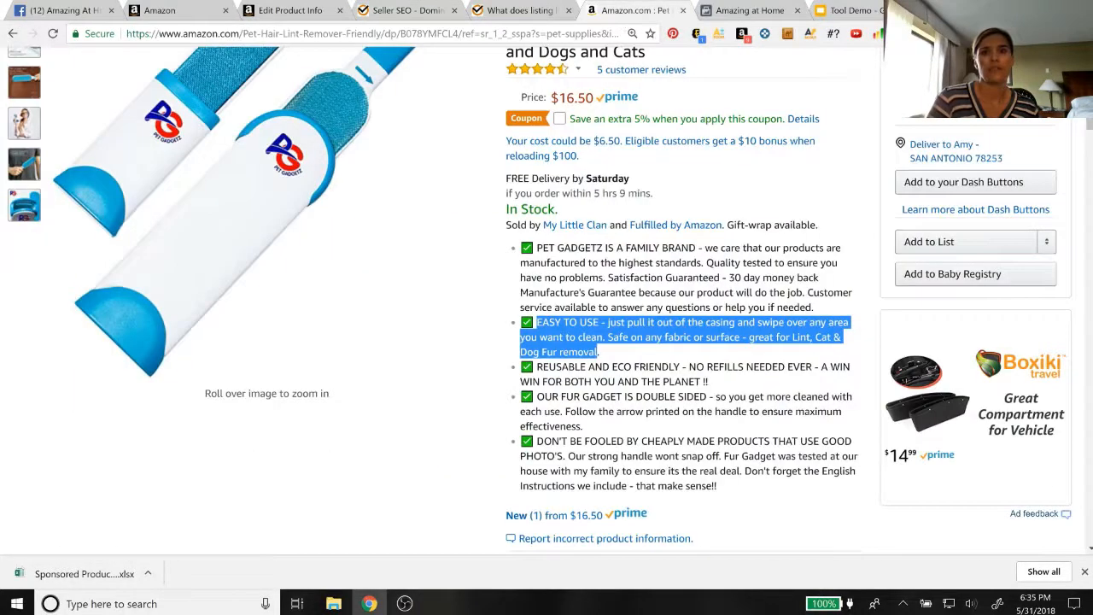
{"action": "left_click_drag", "start_coordinate": [537, 366], "coordinate": [700, 382]}
{"action": "key", "text": "ctrl+c"}
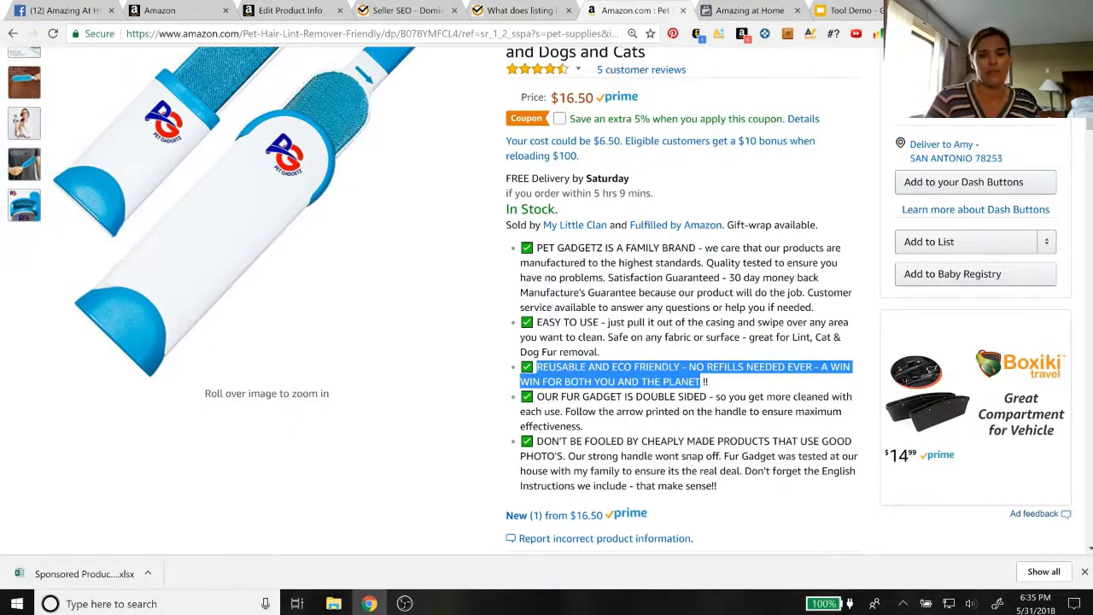
{"action": "left_click", "coordinate": [509, 11]}
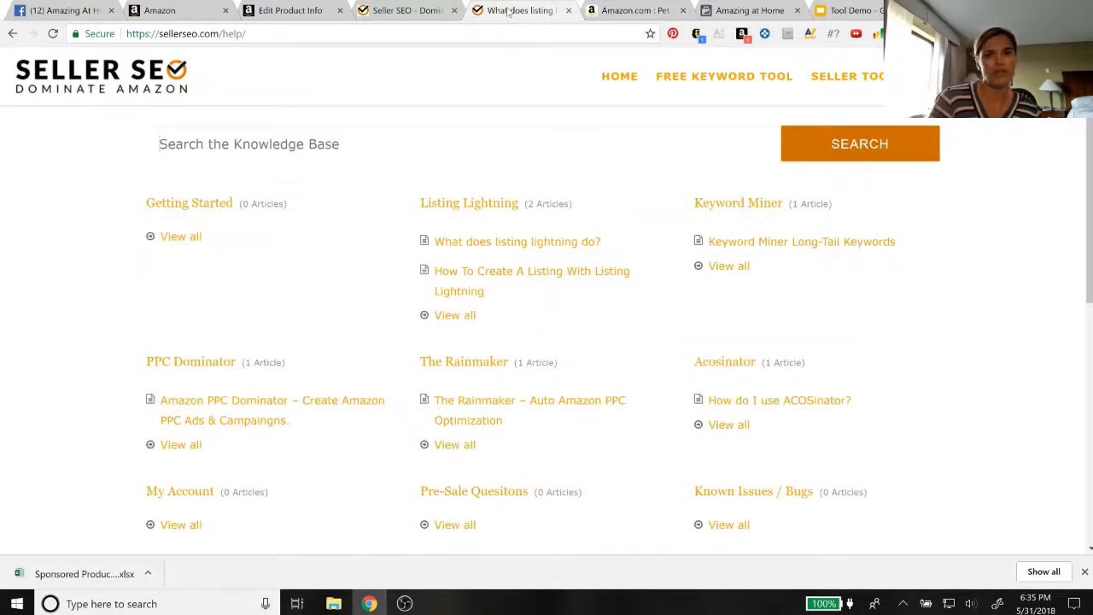
{"action": "left_click", "coordinate": [401, 12]}
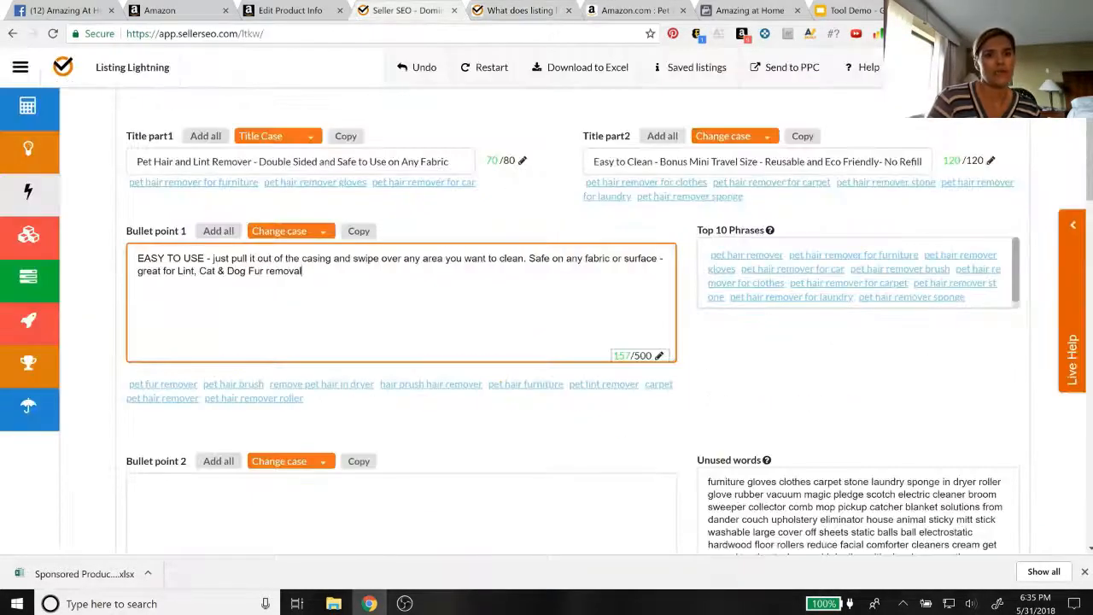
{"action": "scroll", "coordinate": [289, 446], "scroll_direction": "down", "scroll_amount": 1}
{"action": "left_click", "coordinate": [289, 445]}
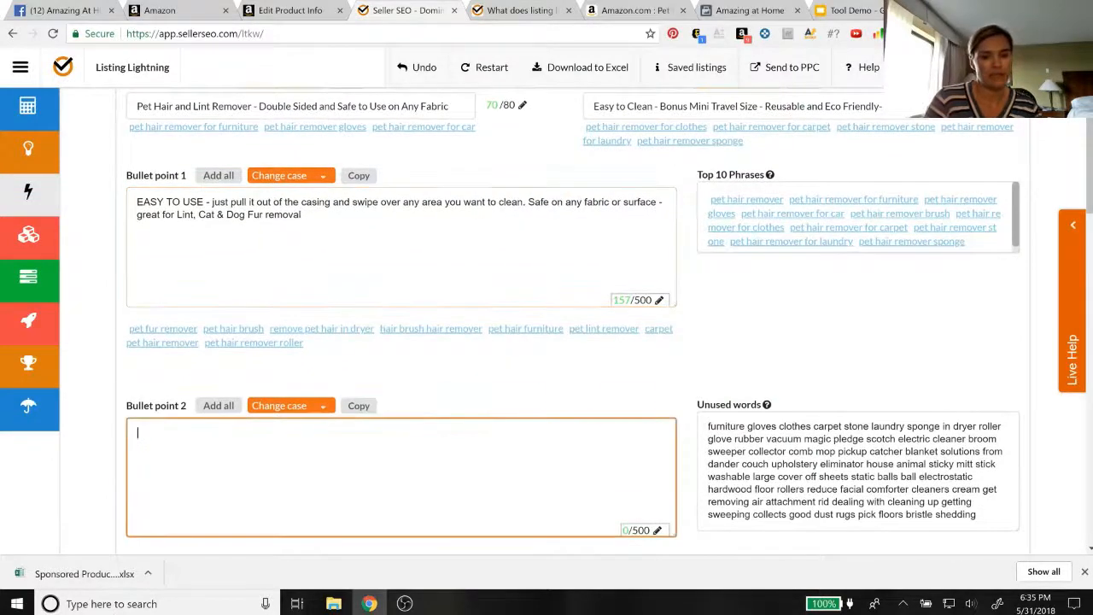
{"action": "key", "text": "ctrl+v"}
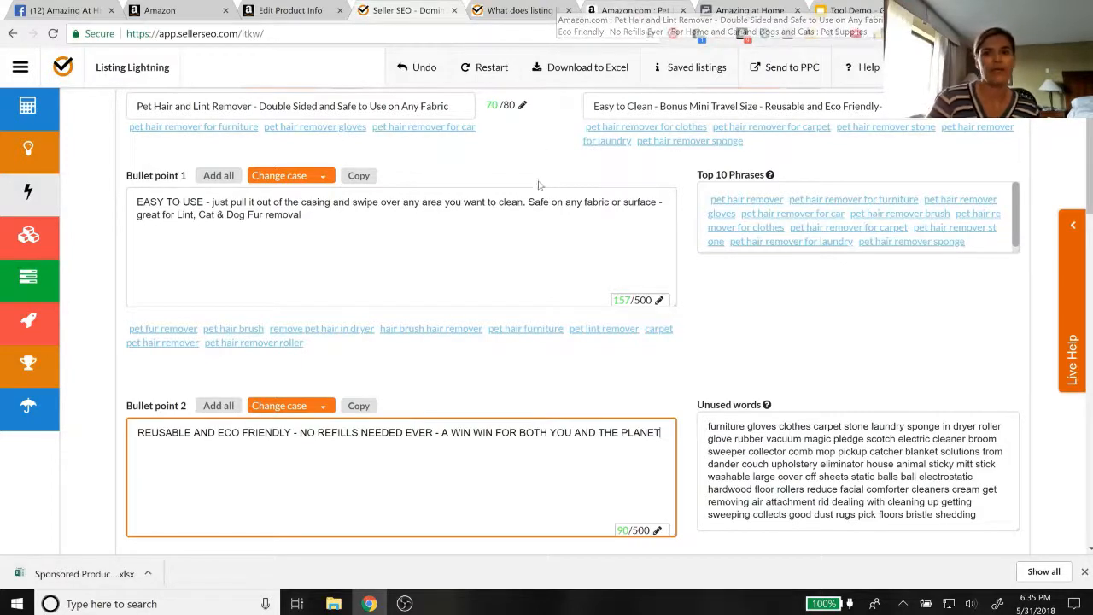
Copy the Amazon product's fourth bullet, from "OUR FUR GADGET IS DOUBLE SIDED" to "maximum effectiveness", into Bullet point 4
{"action": "scroll", "coordinate": [452, 402], "scroll_direction": "down", "scroll_amount": 1}
{"action": "scroll", "coordinate": [431, 440], "scroll_direction": "down", "scroll_amount": 2}
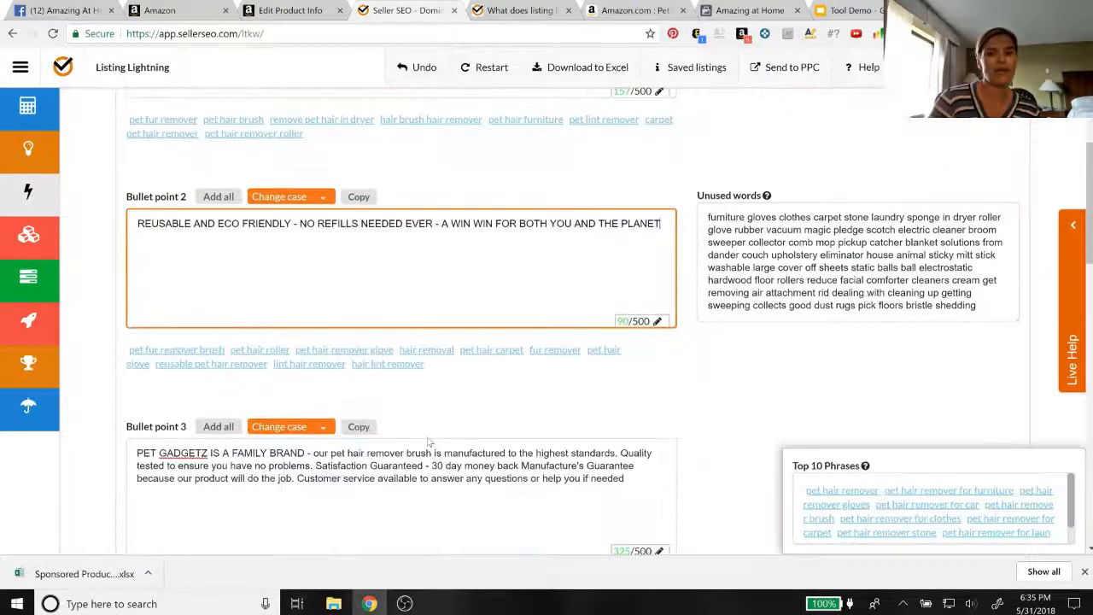
{"action": "scroll", "coordinate": [401, 342], "scroll_direction": "up", "scroll_amount": 2}
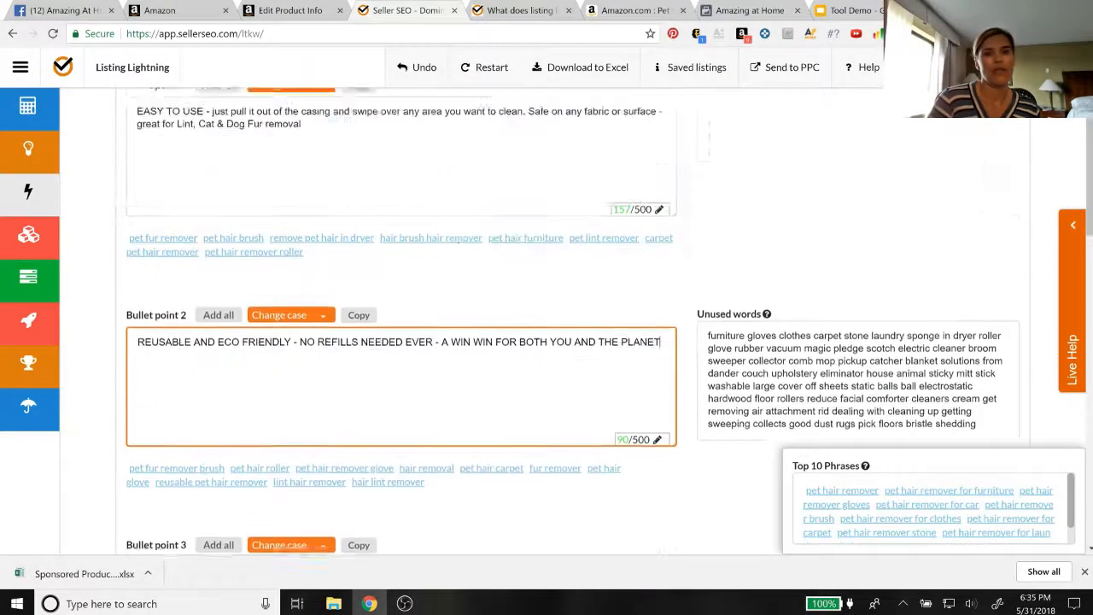
{"action": "left_click", "coordinate": [635, 11]}
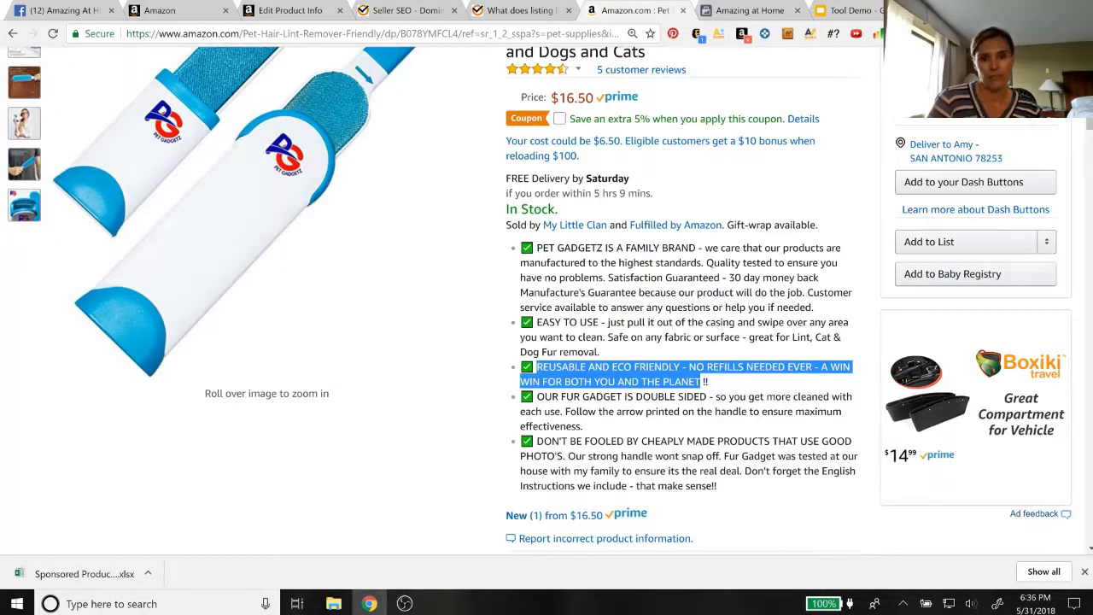
{"action": "left_click_drag", "start_coordinate": [536, 396], "coordinate": [581, 426]}
{"action": "key", "text": "ctrl+c"}
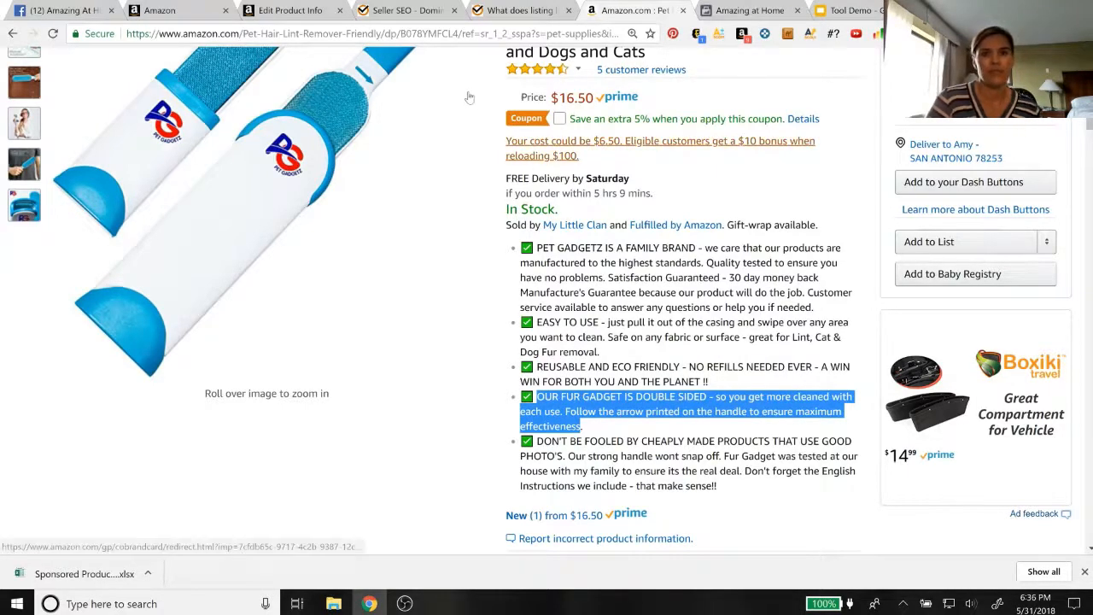
{"action": "left_click", "coordinate": [412, 11]}
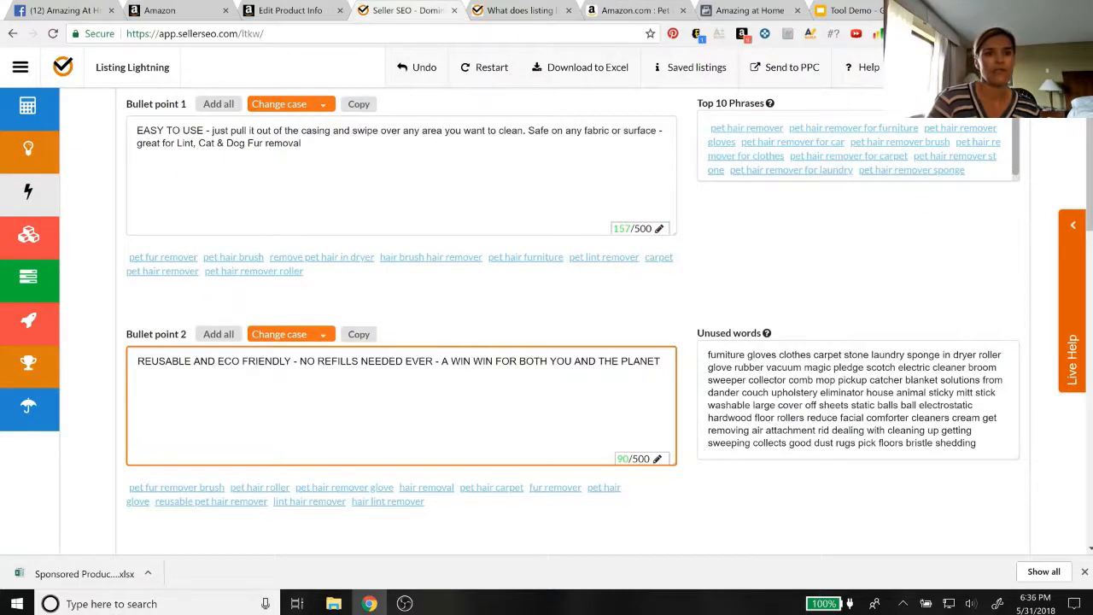
{"action": "scroll", "coordinate": [401, 325], "scroll_direction": "down", "scroll_amount": 7}
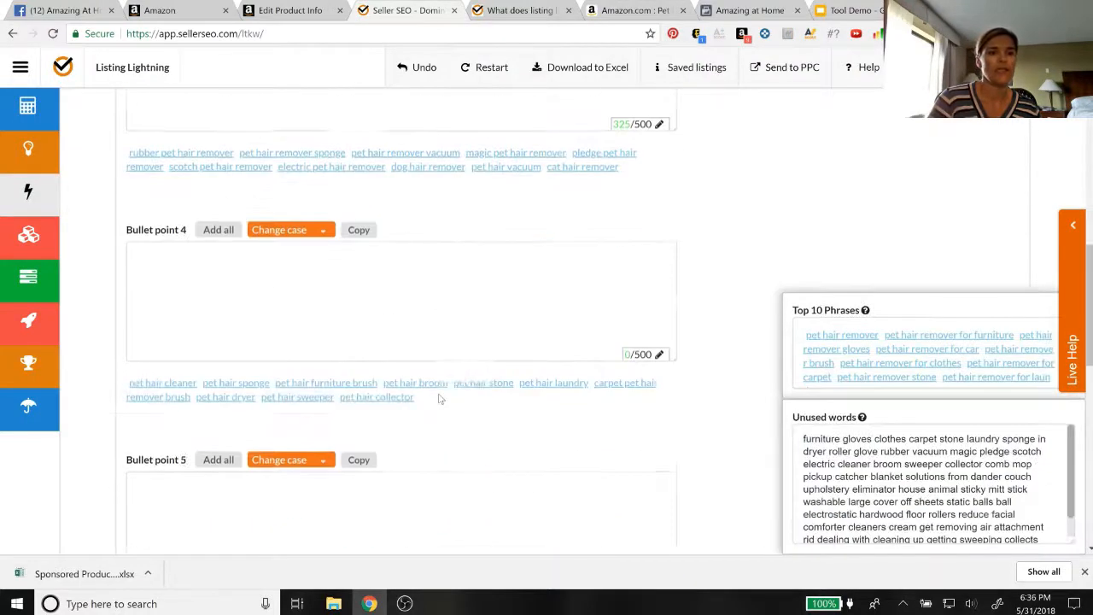
{"action": "left_click", "coordinate": [402, 299]}
{"action": "key", "text": "ctrl+v"}
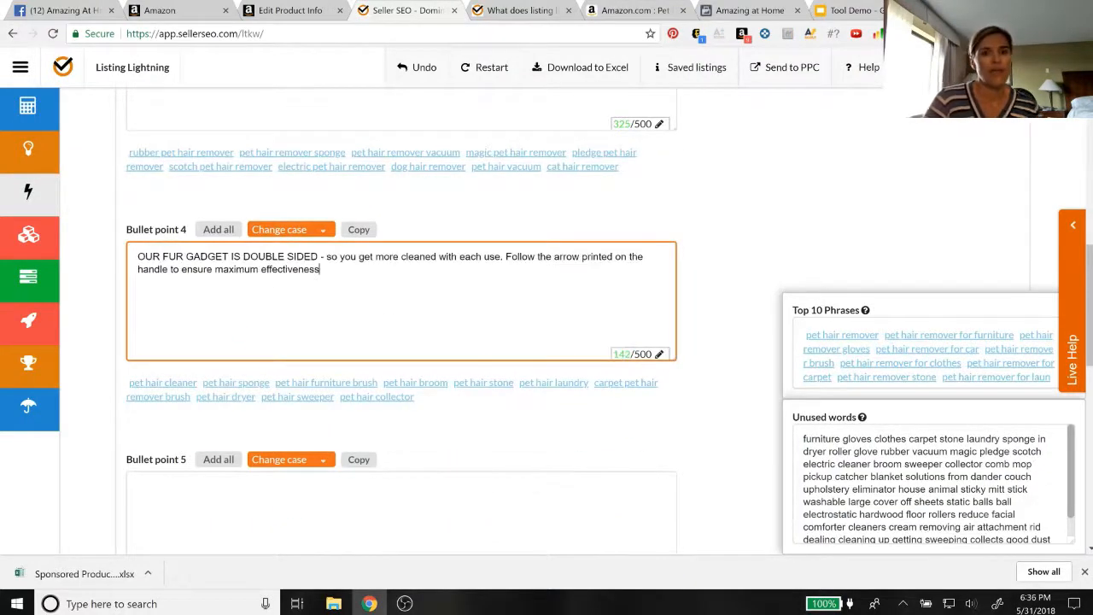
Copy the Amazon product's fifth bullet, from "DON'T BE FOOLED BY CHEAPLY MADE PRODUCTS" to "that make sense", into Bullet point 5
{"action": "left_click", "coordinate": [628, 11]}
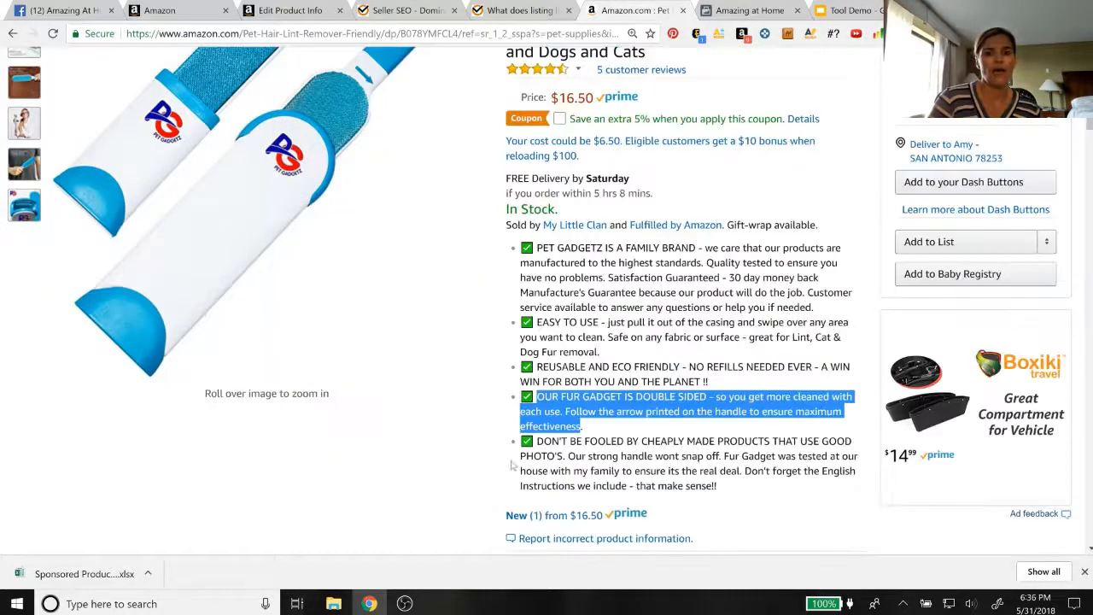
{"action": "left_click_drag", "start_coordinate": [536, 441], "coordinate": [714, 485]}
{"action": "key", "text": "ctrl+c"}
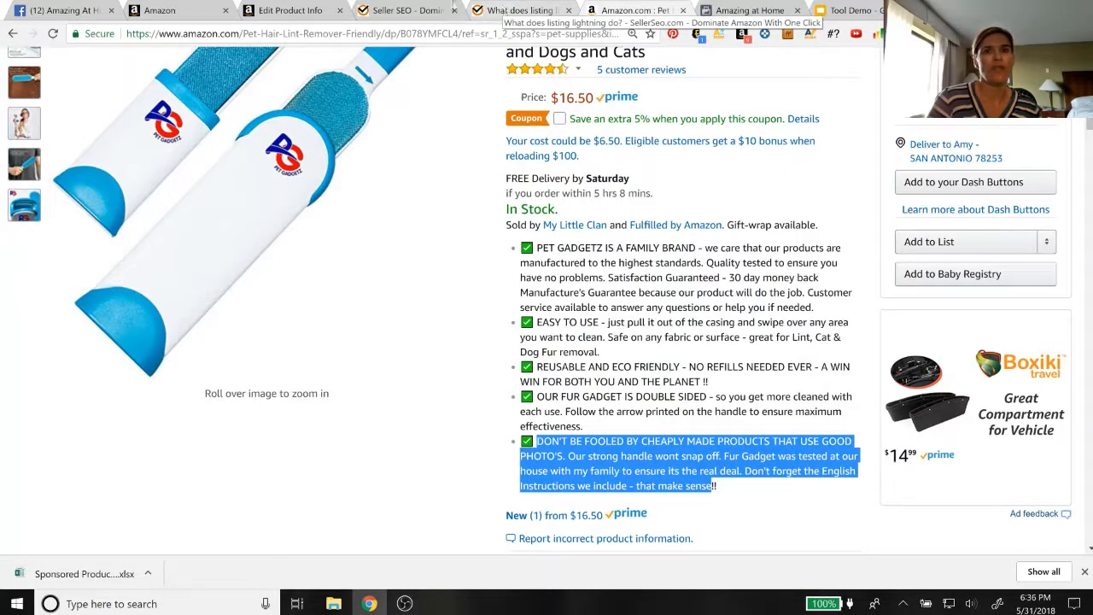
{"action": "left_click", "coordinate": [401, 11]}
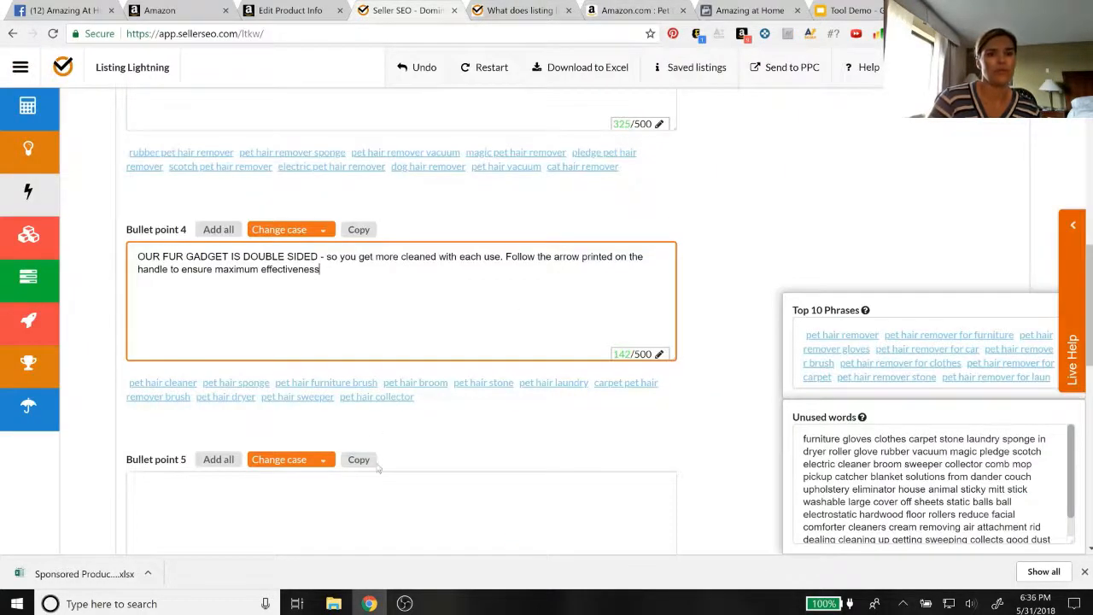
{"action": "scroll", "coordinate": [367, 461], "scroll_direction": "down", "scroll_amount": 2}
{"action": "left_click", "coordinate": [376, 346]}
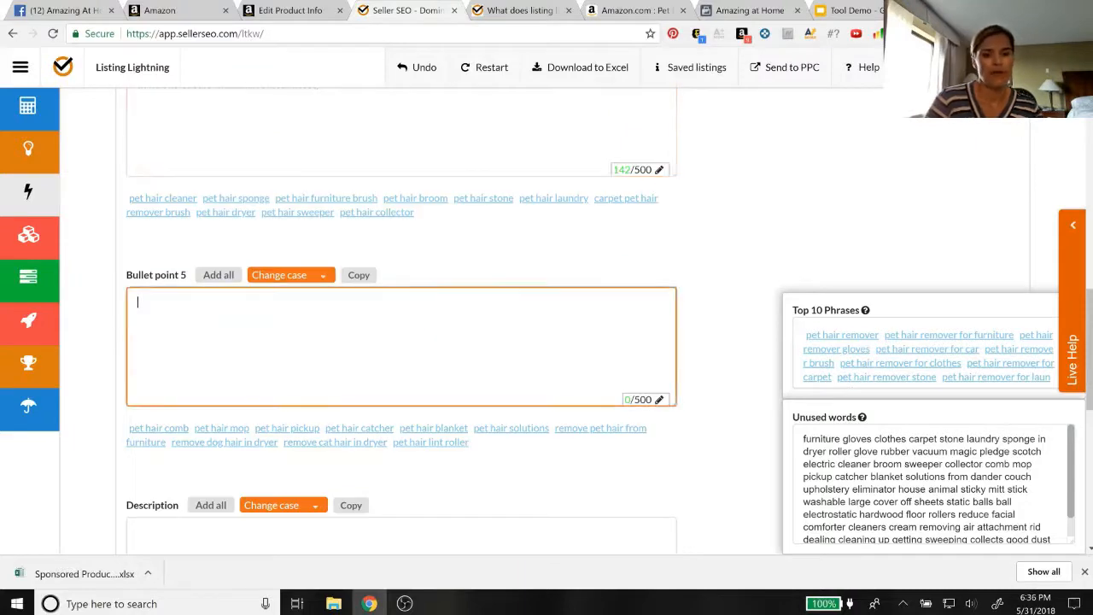
{"action": "key", "text": "ctrl+v"}
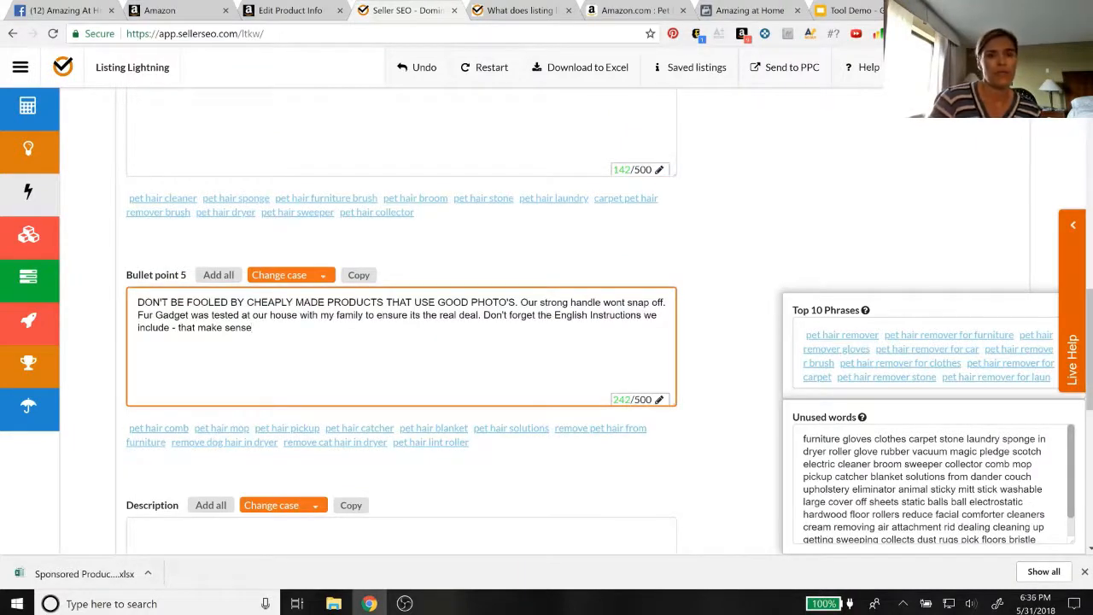
Copy the Amazon product description, from "Have you ever used a Lint or Pet Hair Remover" to "add it to your cart now", into Listing Lightning's Description
{"action": "left_click", "coordinate": [621, 10]}
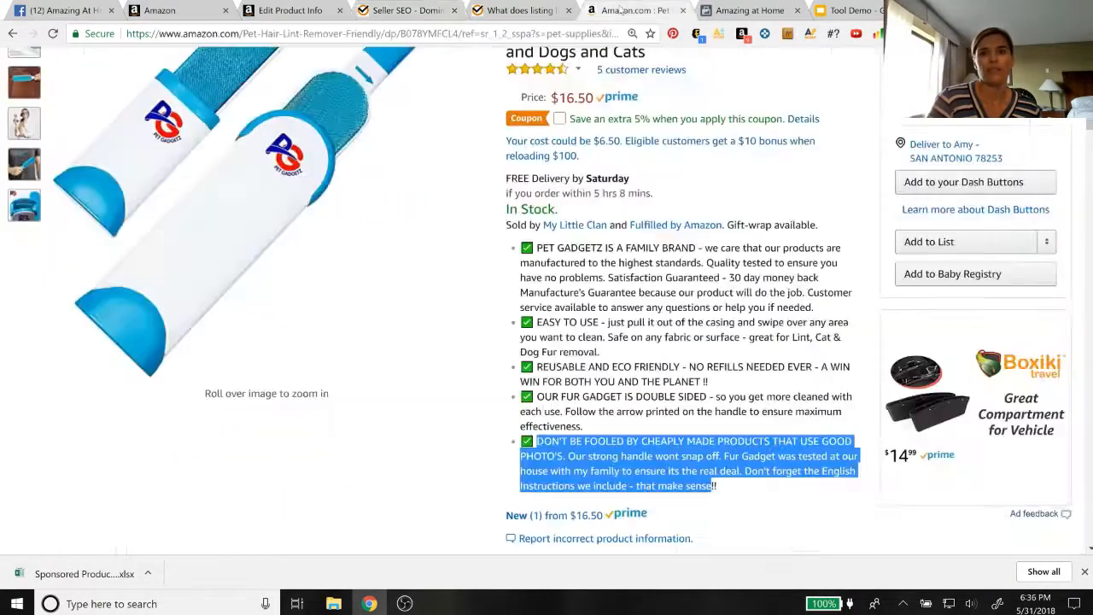
{"action": "scroll", "coordinate": [540, 312], "scroll_direction": "down", "scroll_amount": 9}
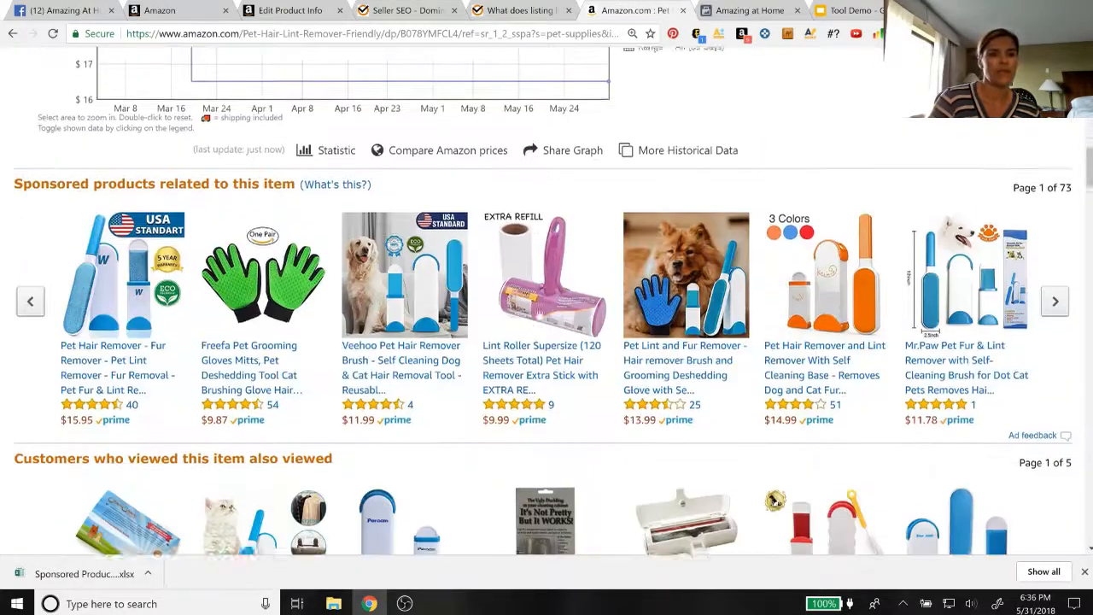
{"action": "scroll", "coordinate": [539, 313], "scroll_direction": "down", "scroll_amount": 11}
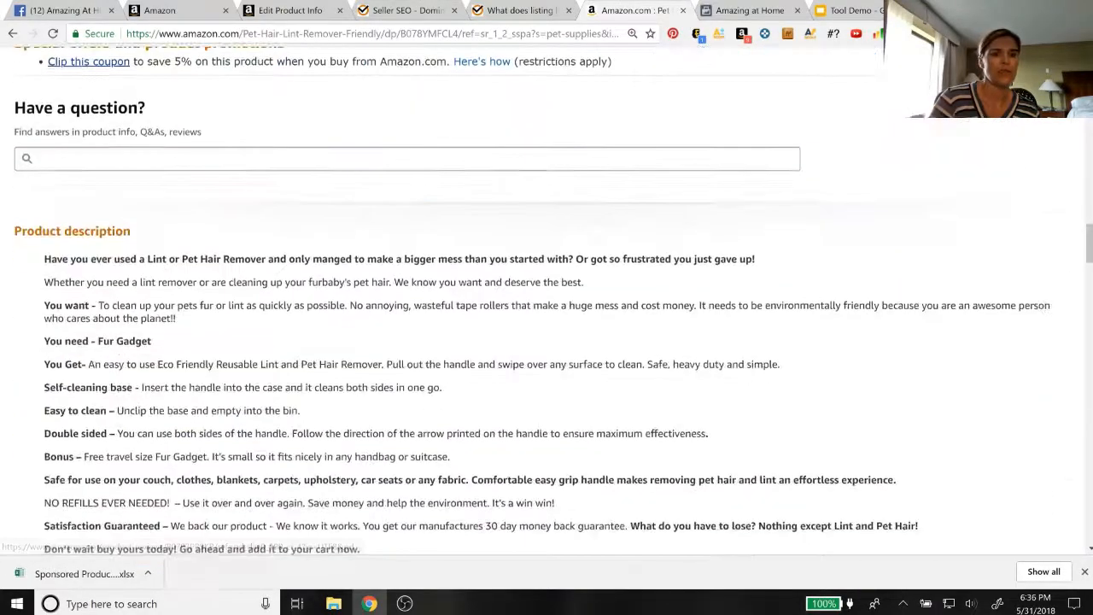
{"action": "scroll", "coordinate": [540, 312], "scroll_direction": "down", "scroll_amount": 1}
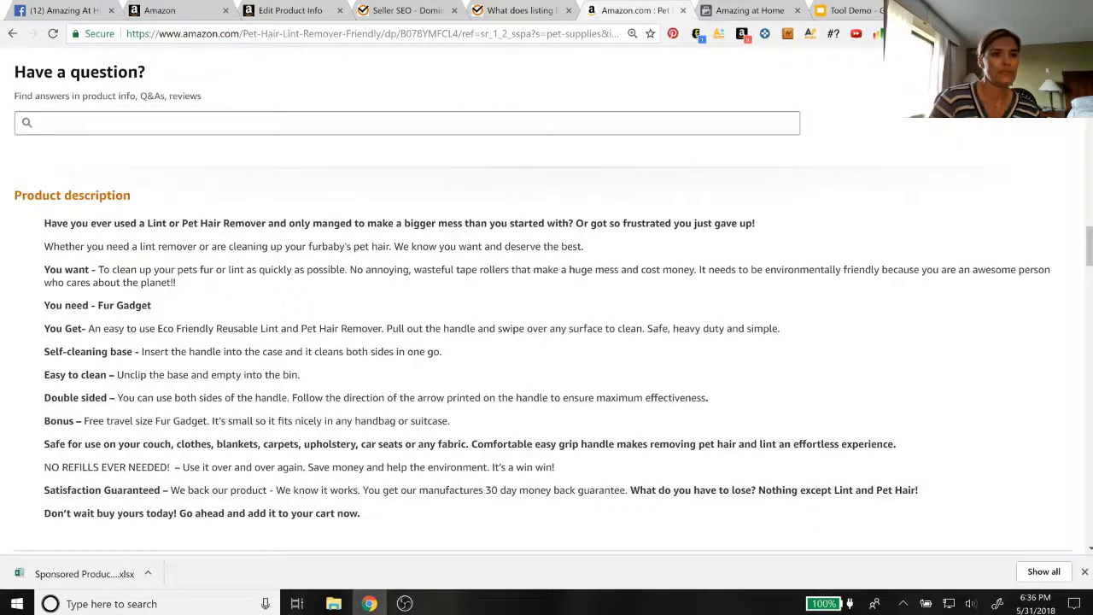
{"action": "left_click_drag", "start_coordinate": [44, 220], "coordinate": [359, 513]}
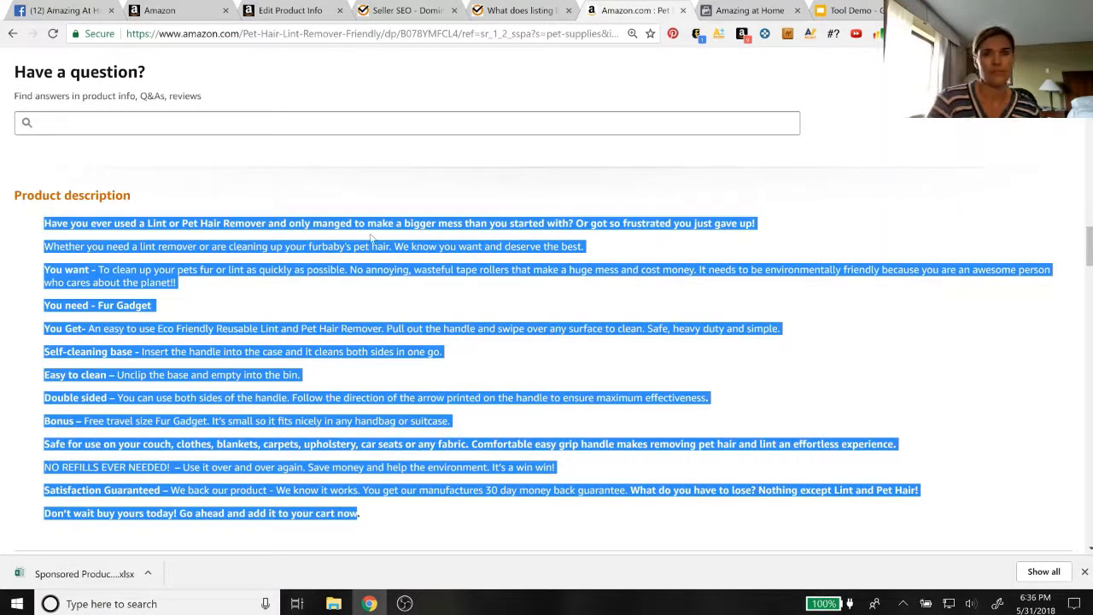
{"action": "left_click", "coordinate": [385, 20]}
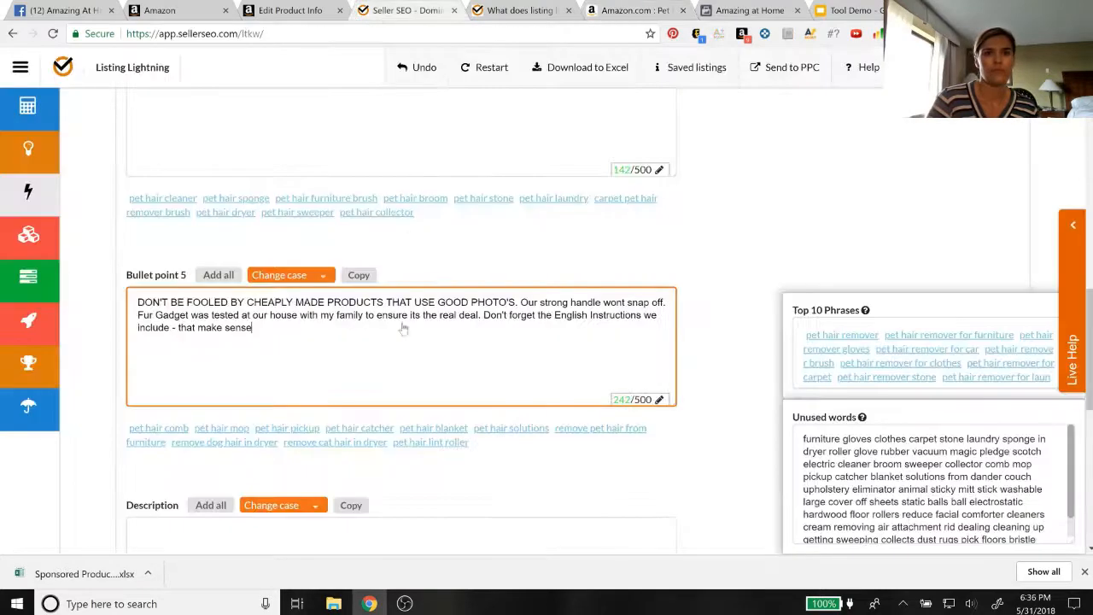
{"action": "scroll", "coordinate": [403, 326], "scroll_direction": "down", "scroll_amount": 2}
{"action": "left_click", "coordinate": [401, 384]}
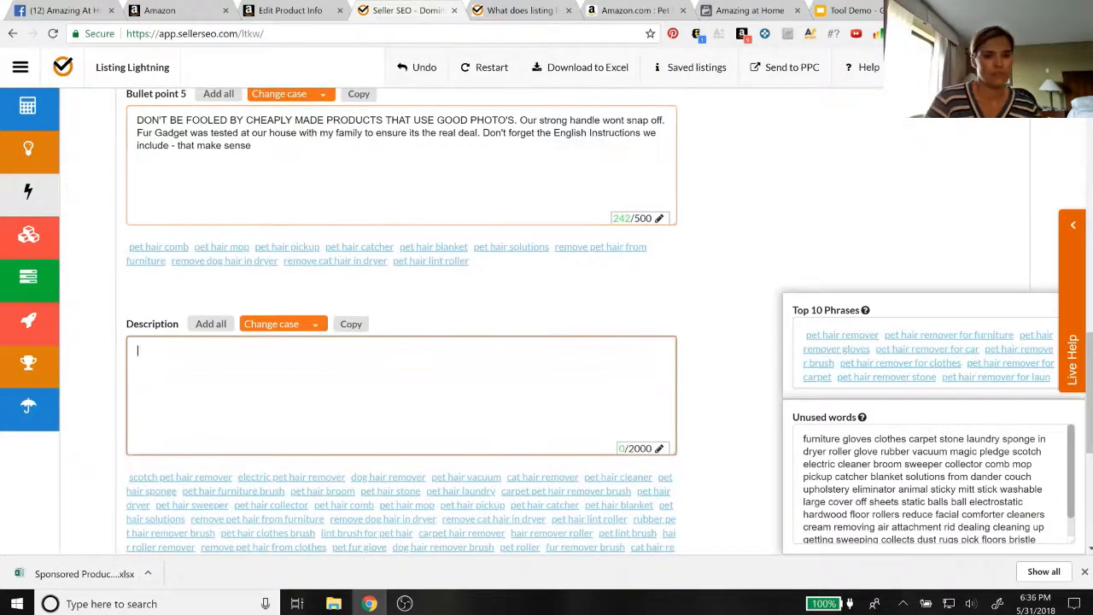
{"action": "key", "text": "ctrl+v"}
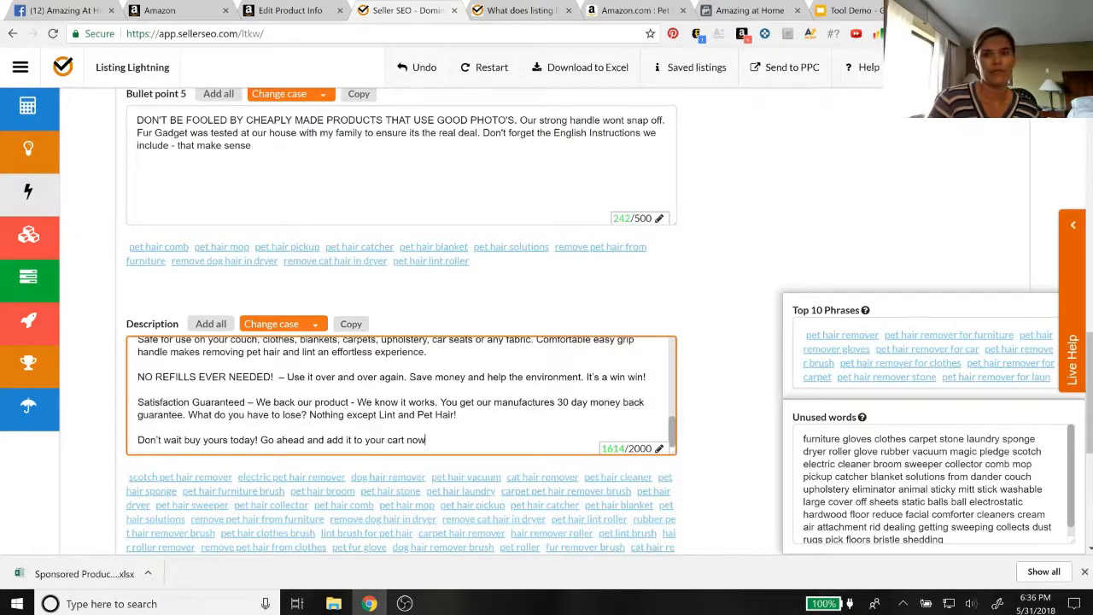
Review the filled bullet points and description against the suggested keyword phrases, unused words and back-end keyword suggestions
{"action": "scroll", "coordinate": [402, 326], "scroll_direction": "down", "scroll_amount": 2}
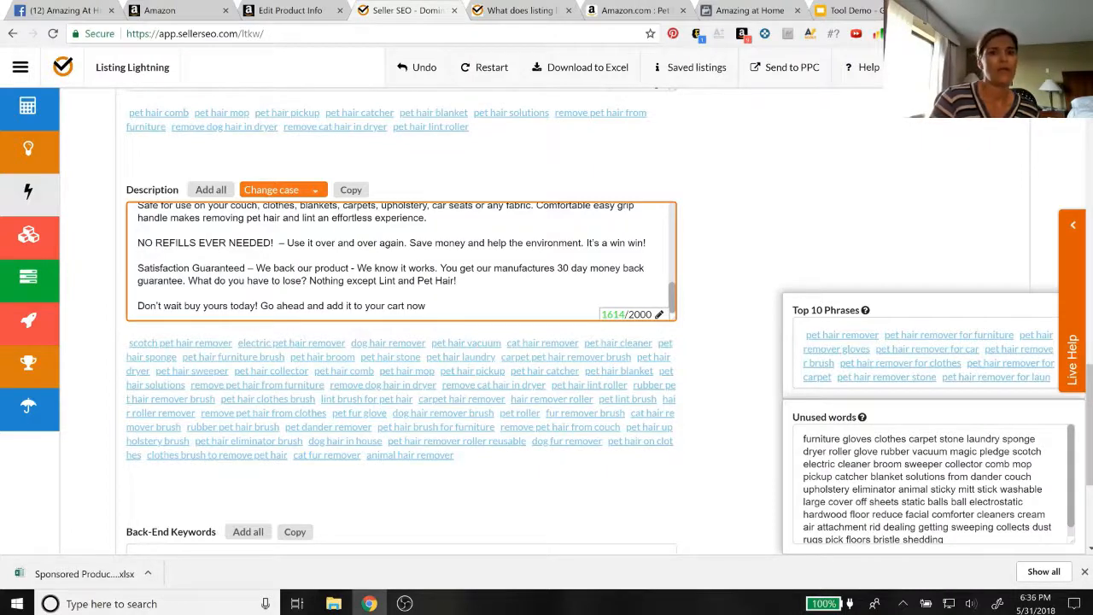
{"action": "scroll", "coordinate": [600, 272], "scroll_direction": "up", "scroll_amount": 3}
{"action": "scroll", "coordinate": [600, 272], "scroll_direction": "up", "scroll_amount": 1}
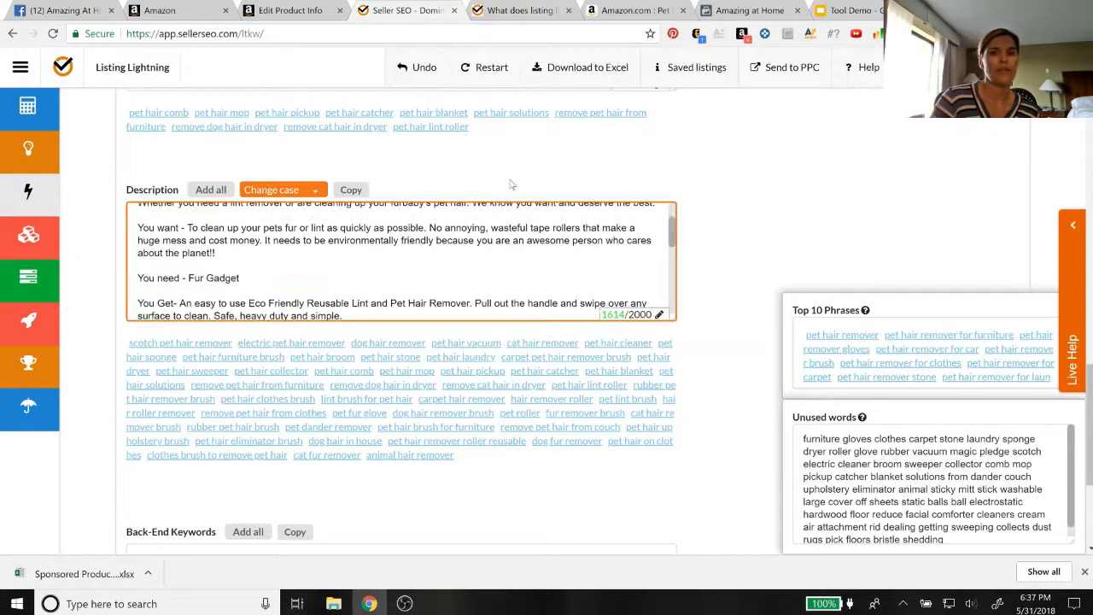
{"action": "scroll", "coordinate": [510, 181], "scroll_direction": "up", "scroll_amount": 3}
{"action": "scroll", "coordinate": [510, 181], "scroll_direction": "up", "scroll_amount": 5}
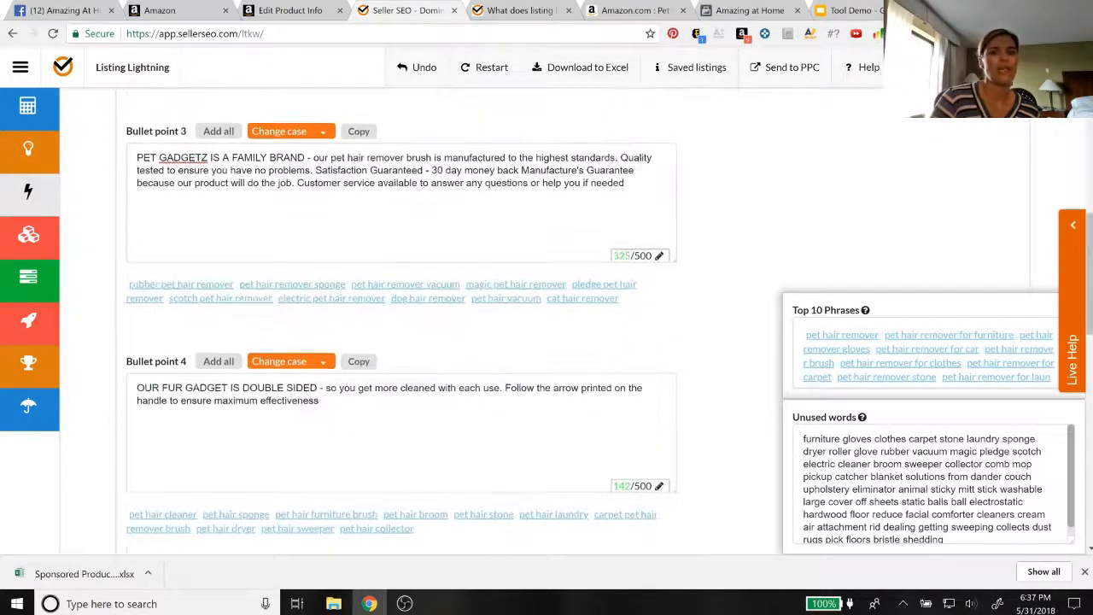
{"action": "scroll", "coordinate": [401, 325], "scroll_direction": "up", "scroll_amount": 2}
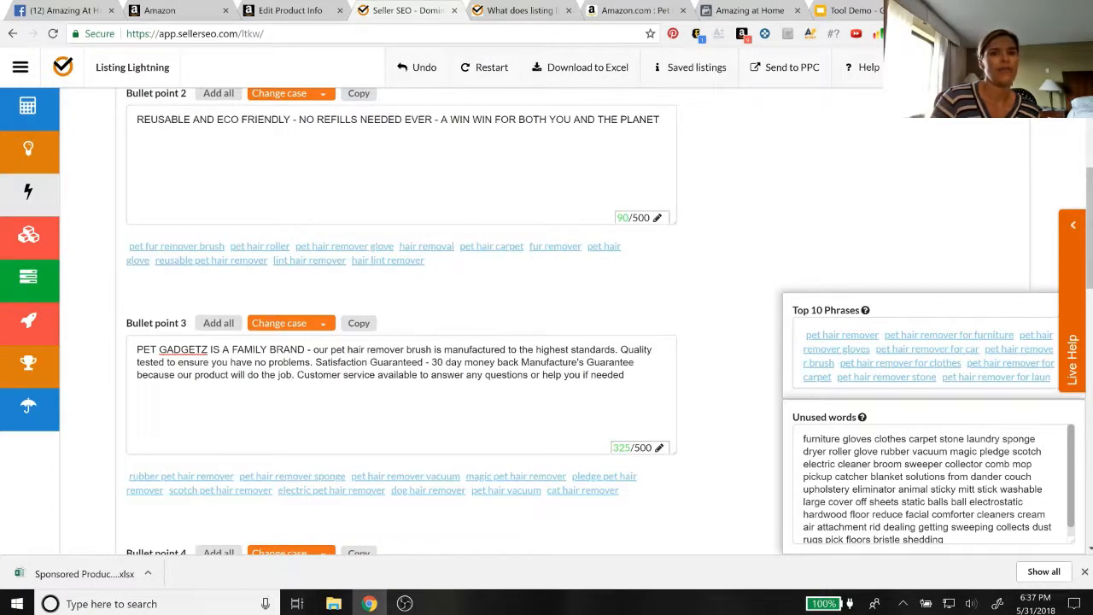
{"action": "scroll", "coordinate": [495, 255], "scroll_direction": "up", "scroll_amount": 1}
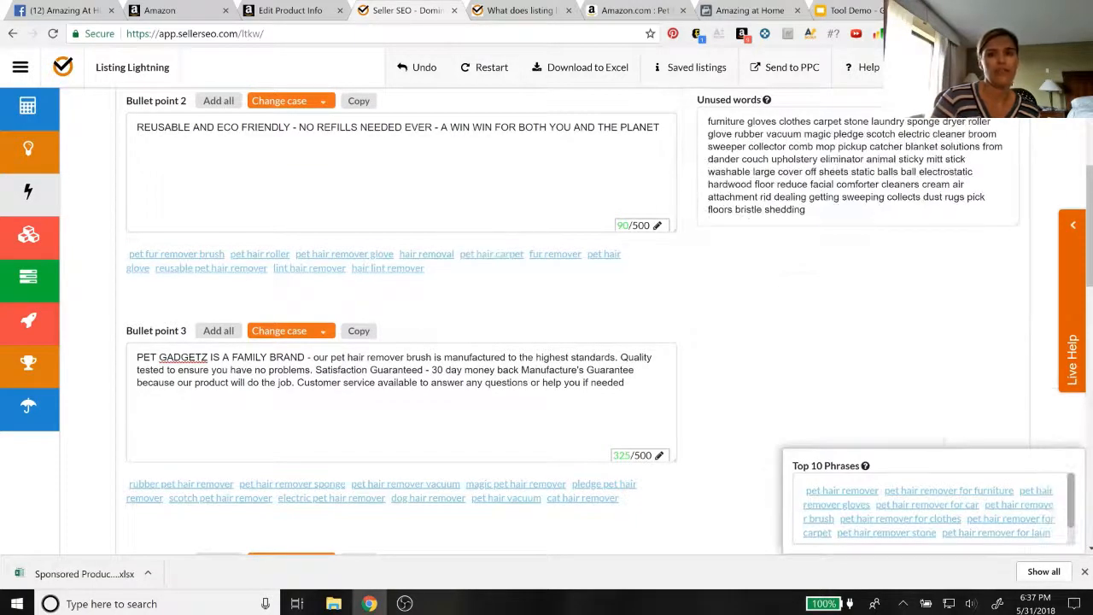
{"action": "scroll", "coordinate": [401, 324], "scroll_direction": "down", "scroll_amount": 10}
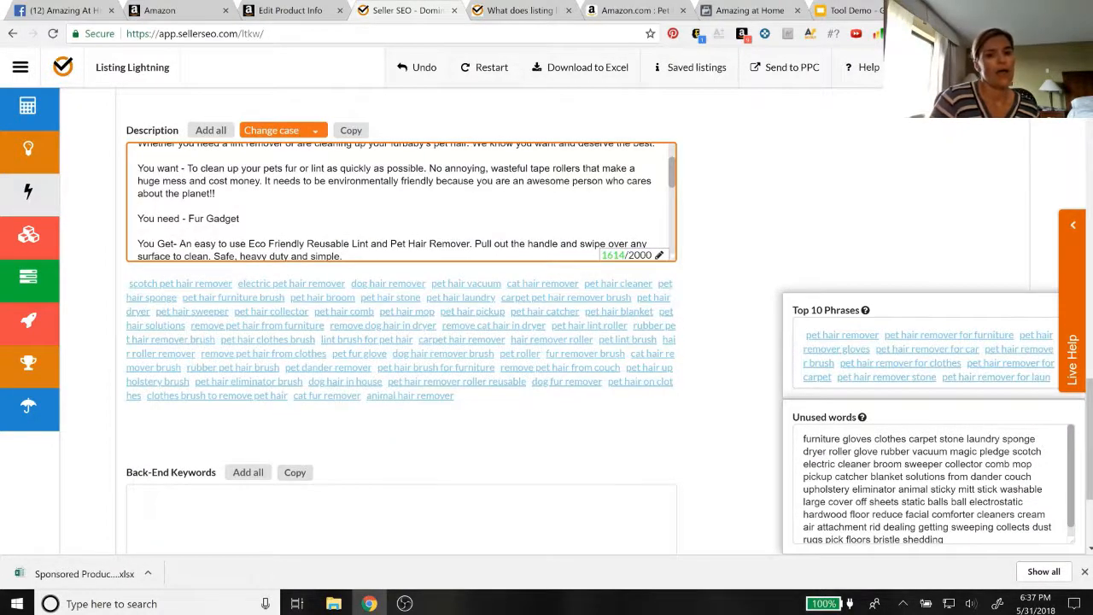
{"action": "scroll", "coordinate": [288, 486], "scroll_direction": "down", "scroll_amount": 1}
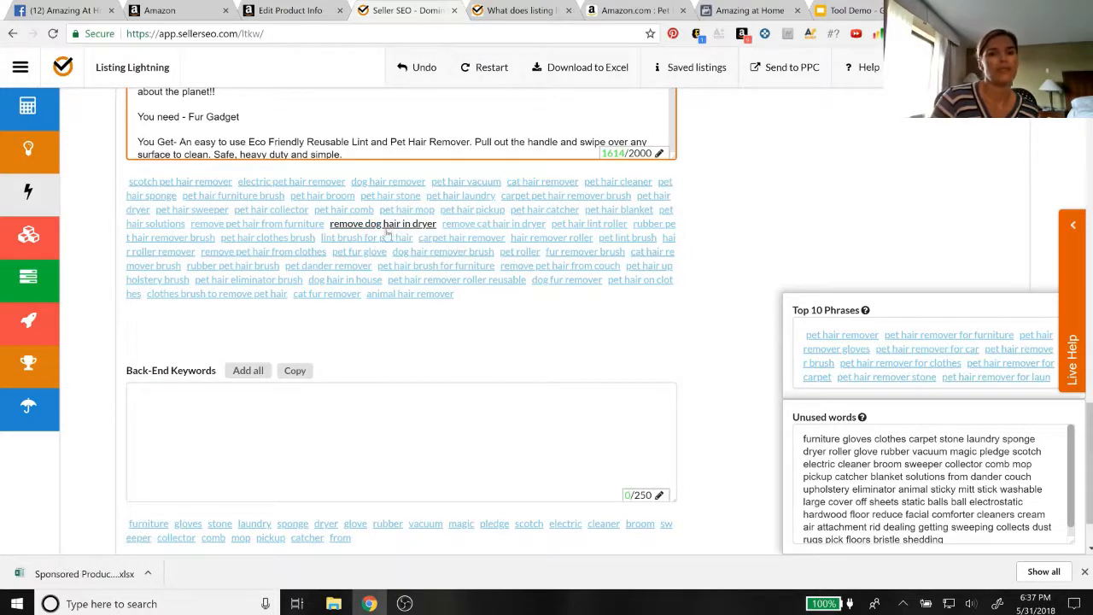
{"action": "scroll", "coordinate": [366, 238], "scroll_direction": "up", "scroll_amount": 1}
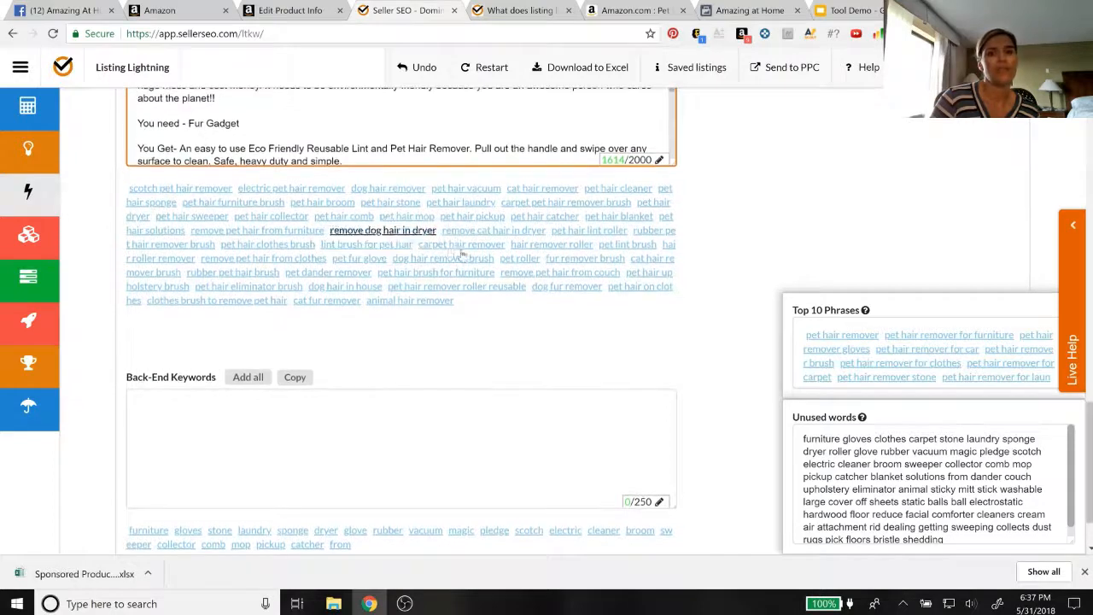
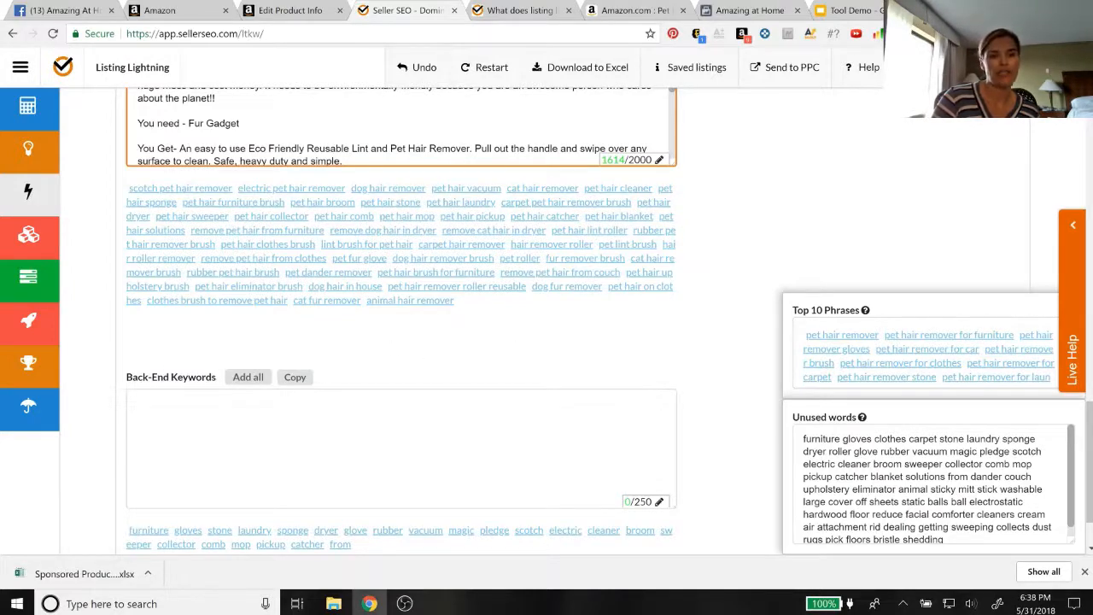
Look back over the listing's bullet points and two title parts together with their suggested keyword phrases
{"action": "scroll", "coordinate": [401, 324], "scroll_direction": "up", "scroll_amount": 10}
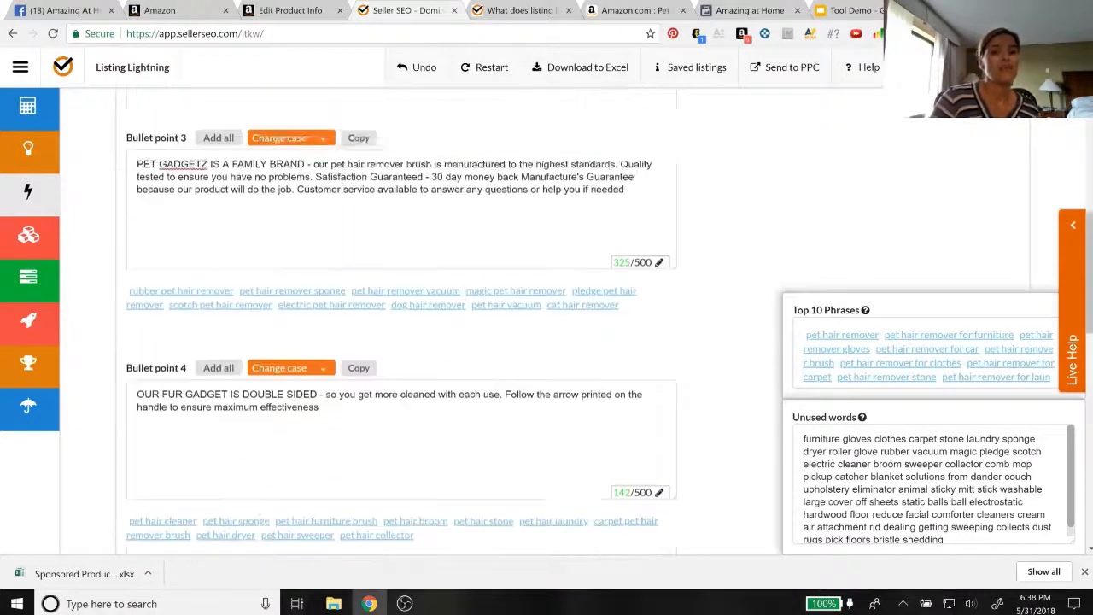
{"action": "scroll", "coordinate": [256, 427], "scroll_direction": "up", "scroll_amount": 5}
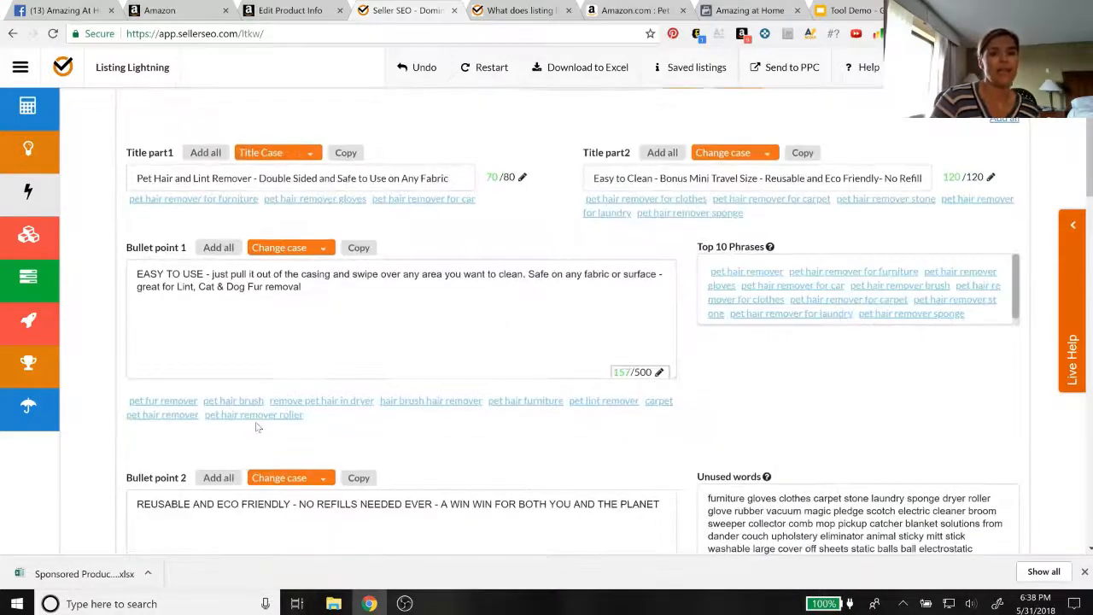
{"action": "scroll", "coordinate": [546, 325], "scroll_direction": "up", "scroll_amount": 1}
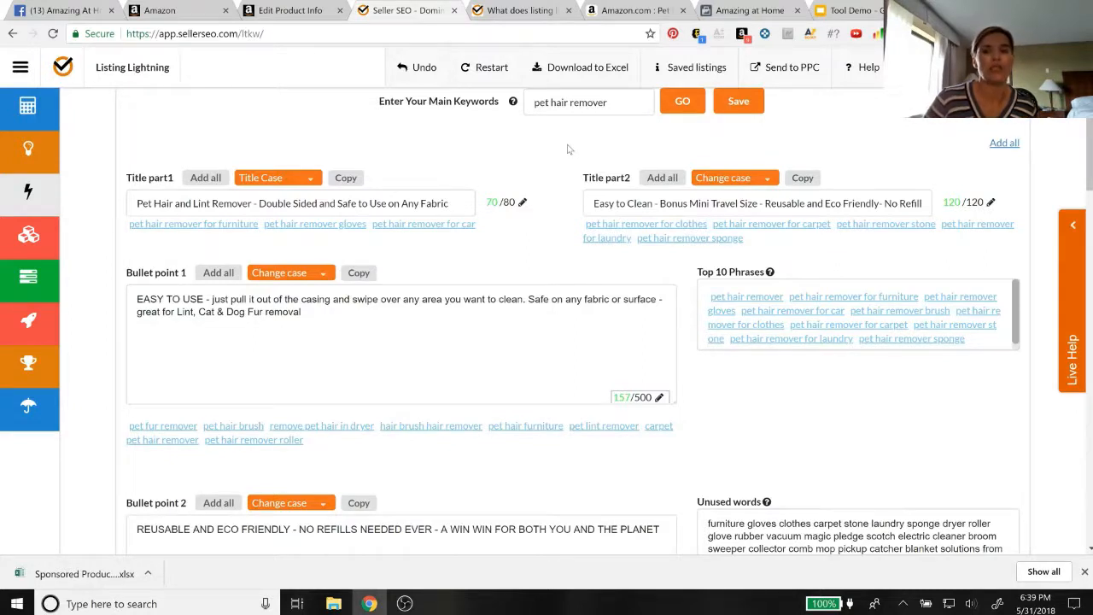
Switch to the Amazon product page and change the search department from Pet Supplies to All Departments
{"action": "left_click", "coordinate": [622, 10]}
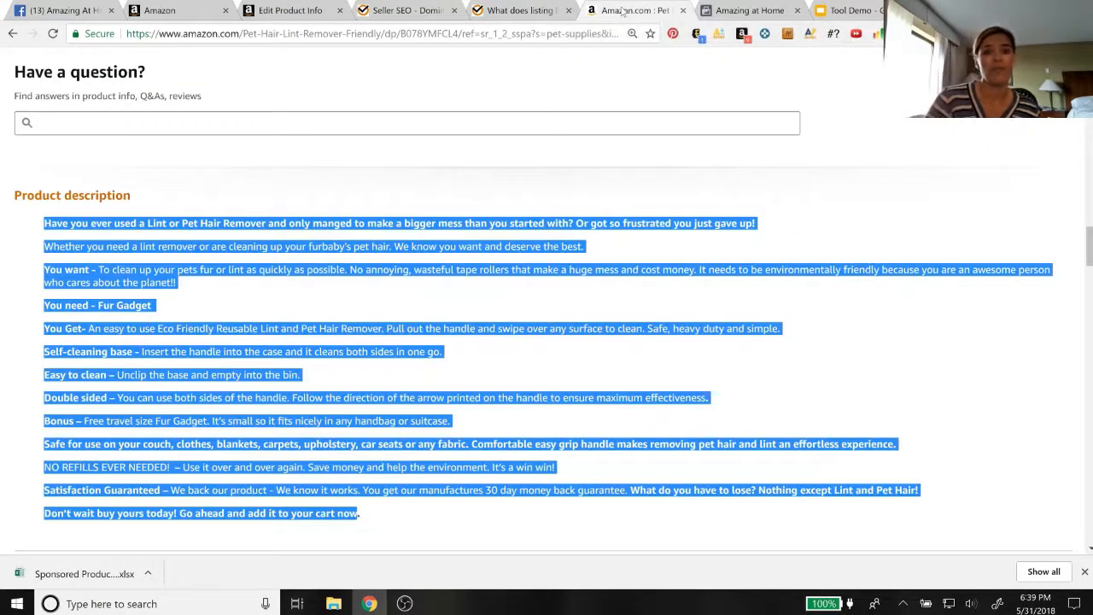
{"action": "scroll", "coordinate": [572, 198], "scroll_direction": "up", "scroll_amount": 5}
{"action": "scroll", "coordinate": [573, 198], "scroll_direction": "up", "scroll_amount": 15}
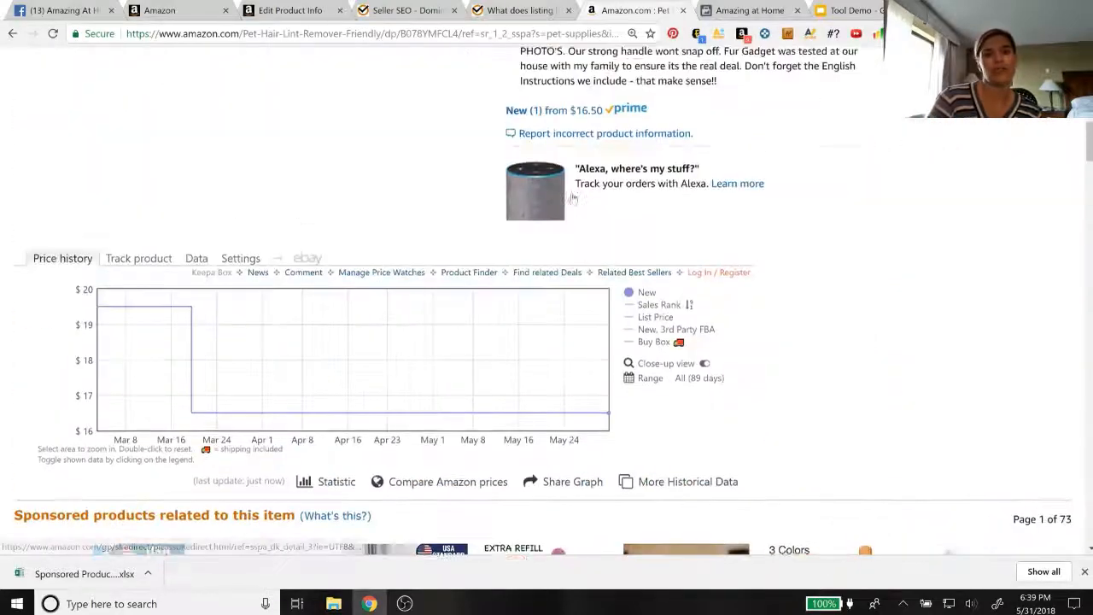
{"action": "scroll", "coordinate": [205, 196], "scroll_direction": "up", "scroll_amount": 2}
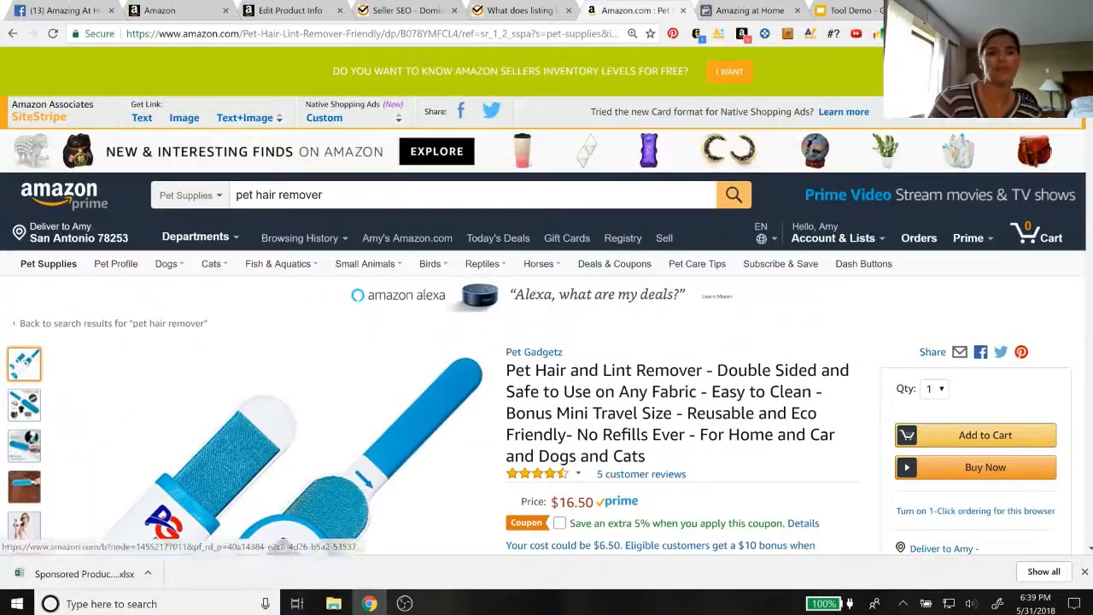
{"action": "left_click", "coordinate": [213, 198]}
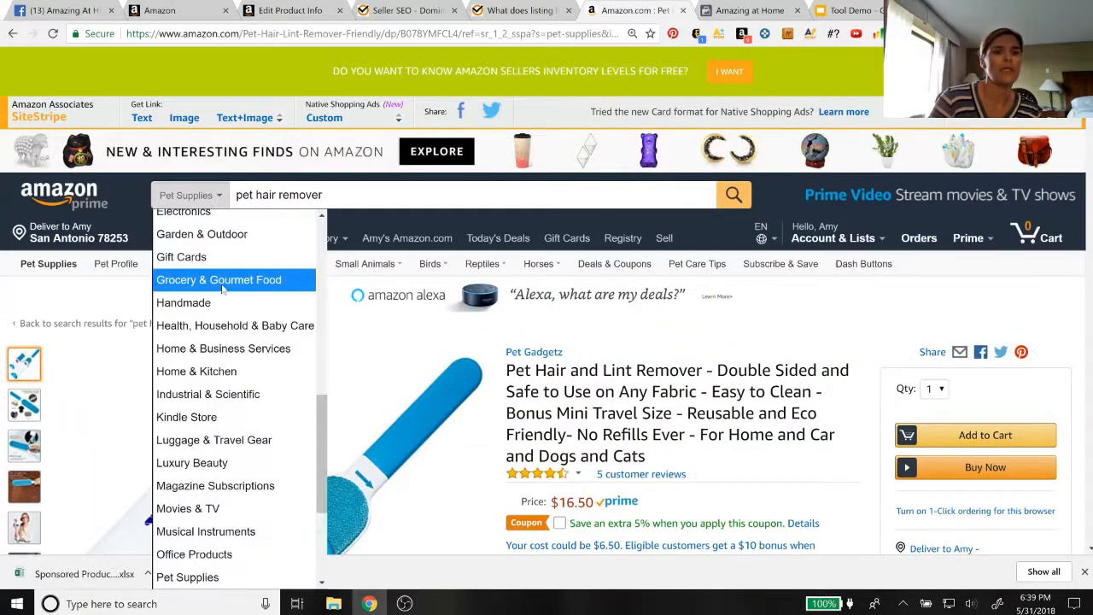
{"action": "scroll", "coordinate": [220, 287], "scroll_direction": "down", "scroll_amount": 3}
{"action": "scroll", "coordinate": [224, 288], "scroll_direction": "up", "scroll_amount": 7}
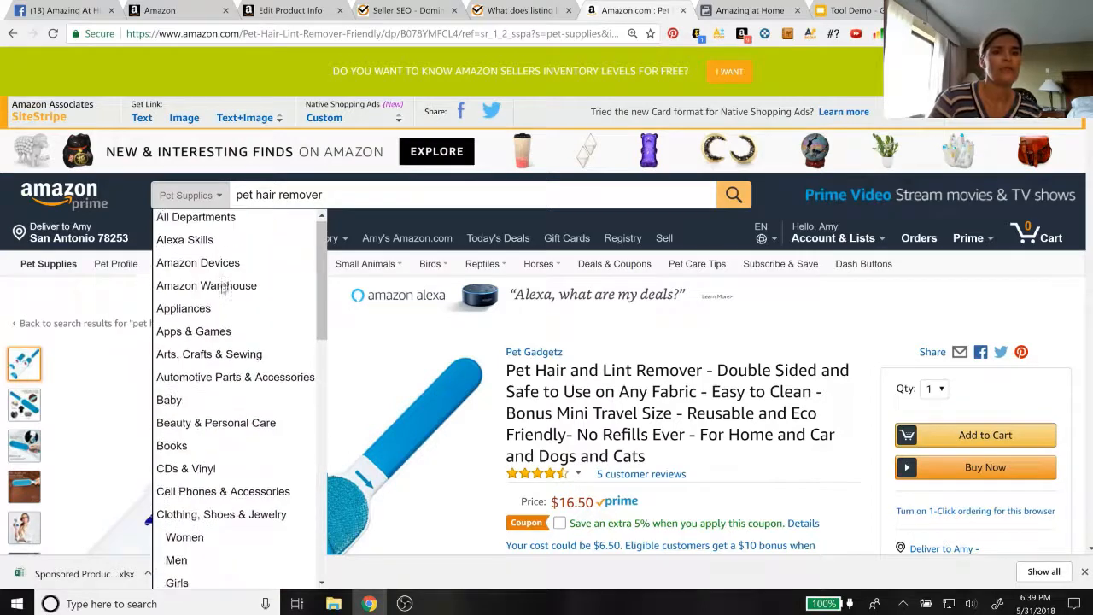
{"action": "left_click", "coordinate": [198, 217]}
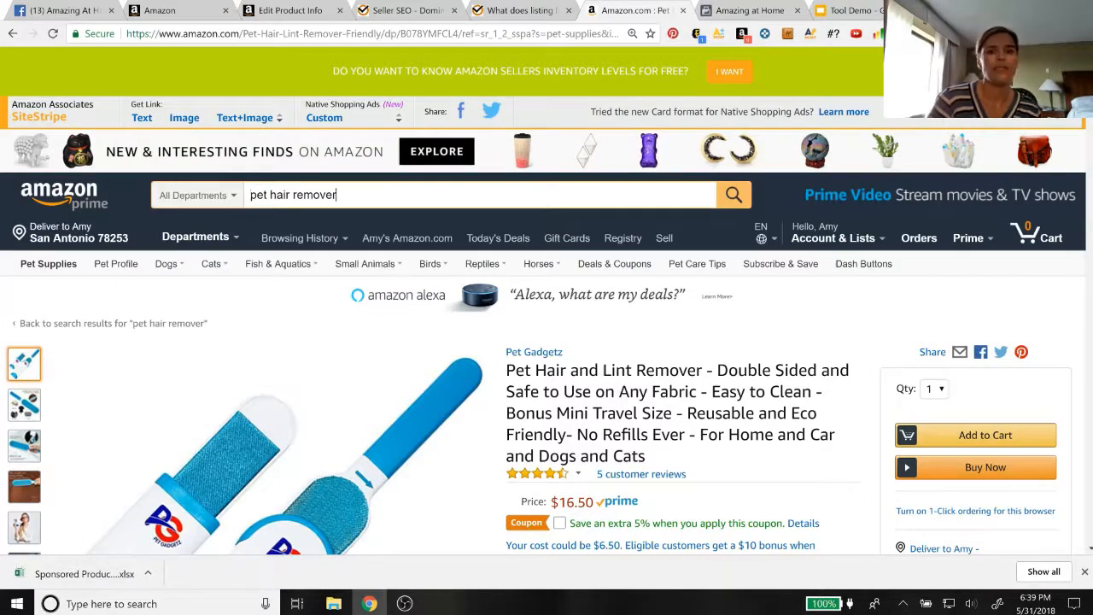
Replace the Amazon search phrase and search all departments for the suggested term "furniture lint remover"
{"action": "left_click_drag", "start_coordinate": [339, 195], "coordinate": [241, 198]}
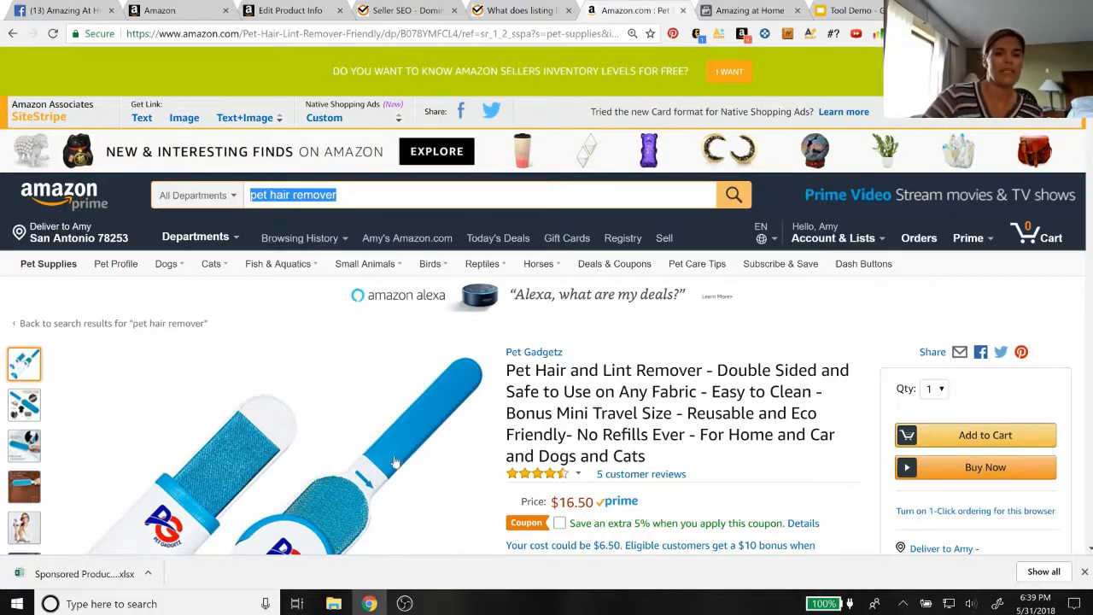
{"action": "mouse_move", "coordinate": [299, 469]}
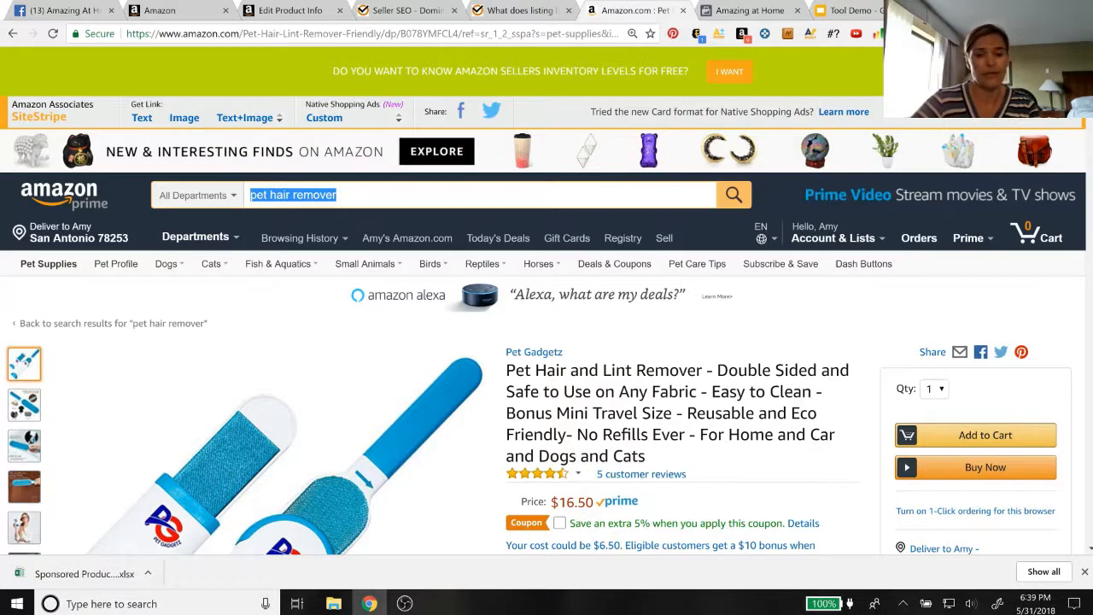
{"action": "type", "text": "furn"}
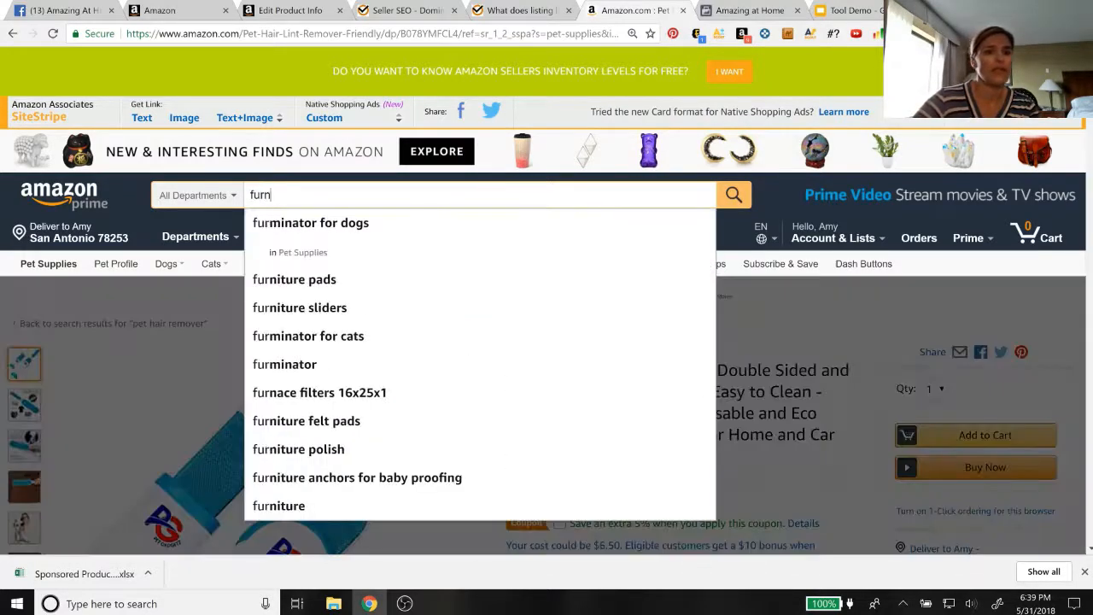
{"action": "type", "text": "iture lint"}
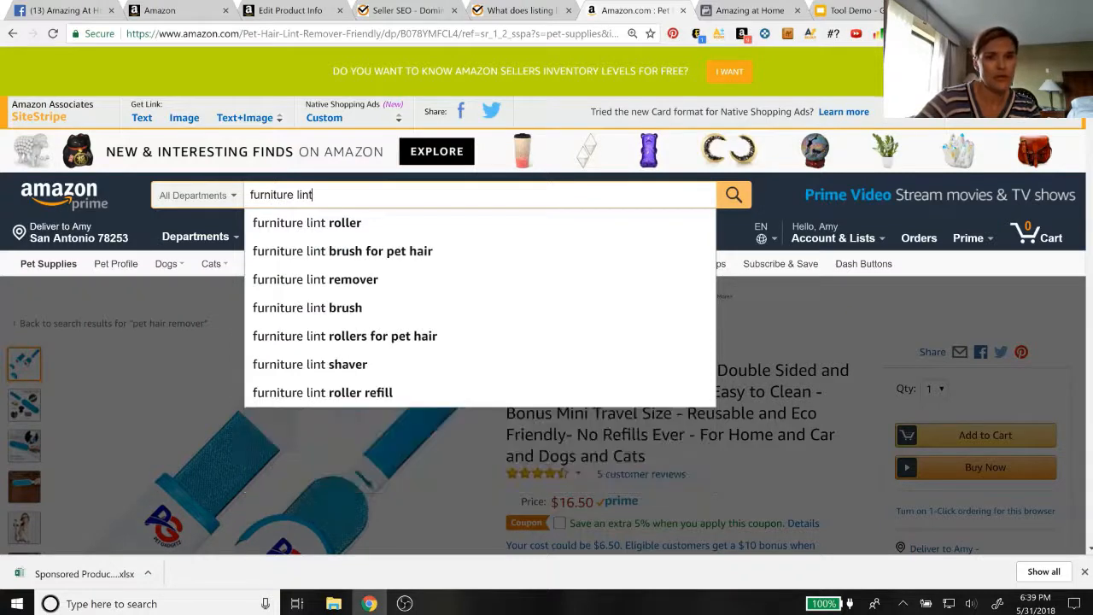
{"action": "key", "text": "Down"}
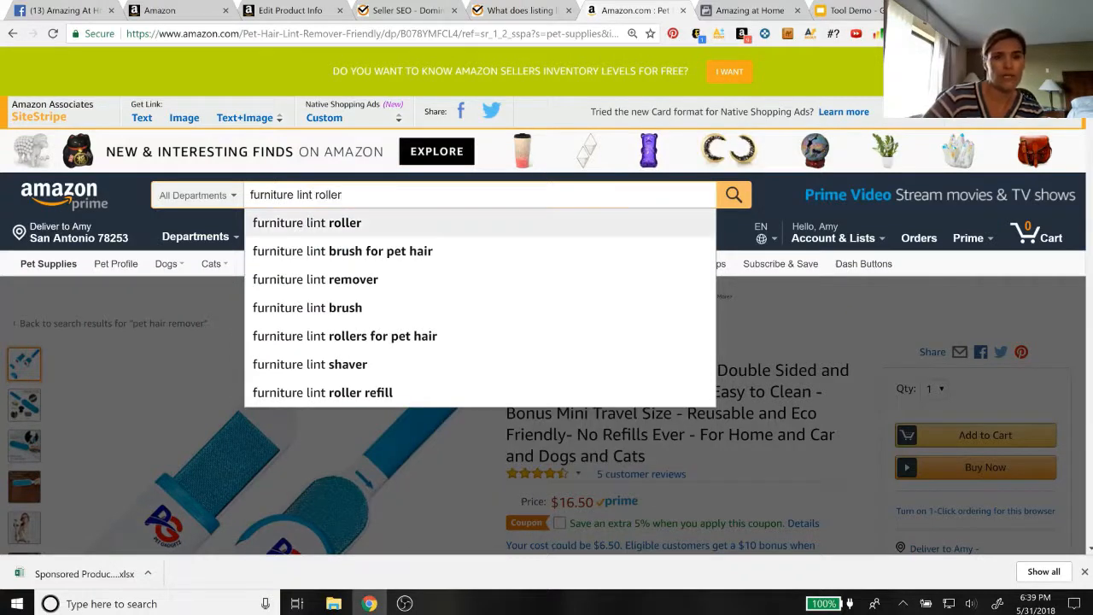
{"action": "key", "text": "Down"}
{"action": "key", "text": "Down"}
{"action": "key", "text": "Down"}
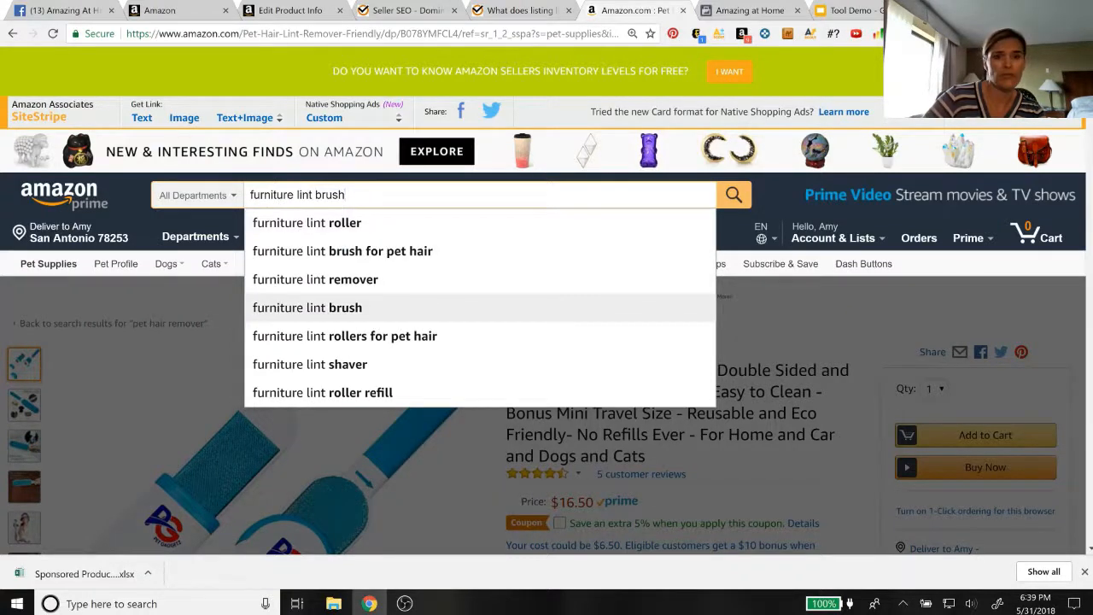
{"action": "key", "text": "Up"}
{"action": "key", "text": "Return"}
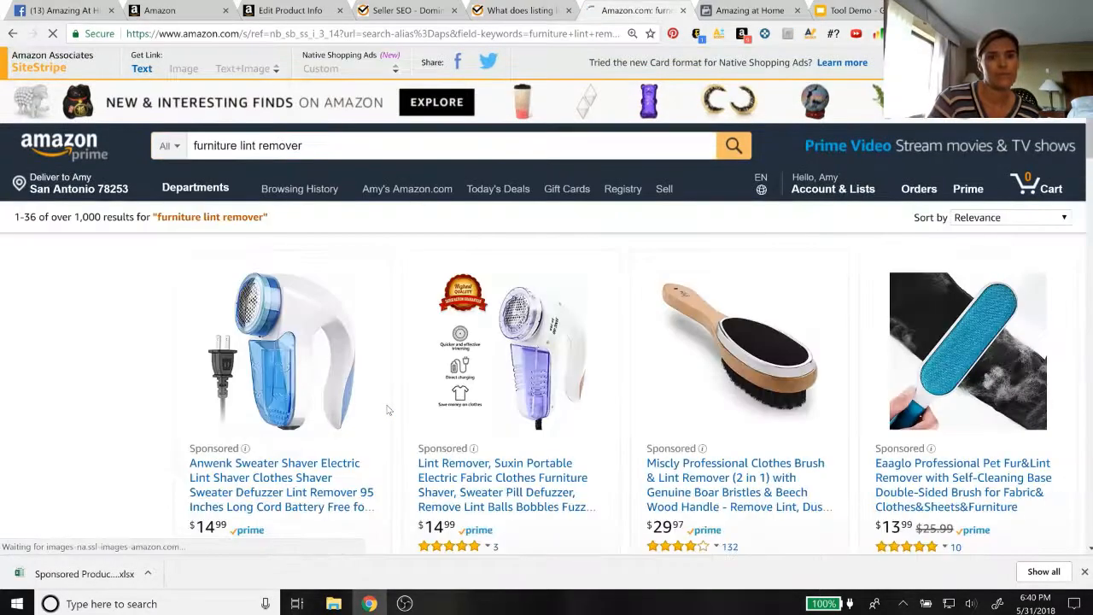
Examine the furniture lint remover results for double-sided pet hair removers similar to the listing's product
{"action": "scroll", "coordinate": [387, 410], "scroll_direction": "down", "scroll_amount": 3}
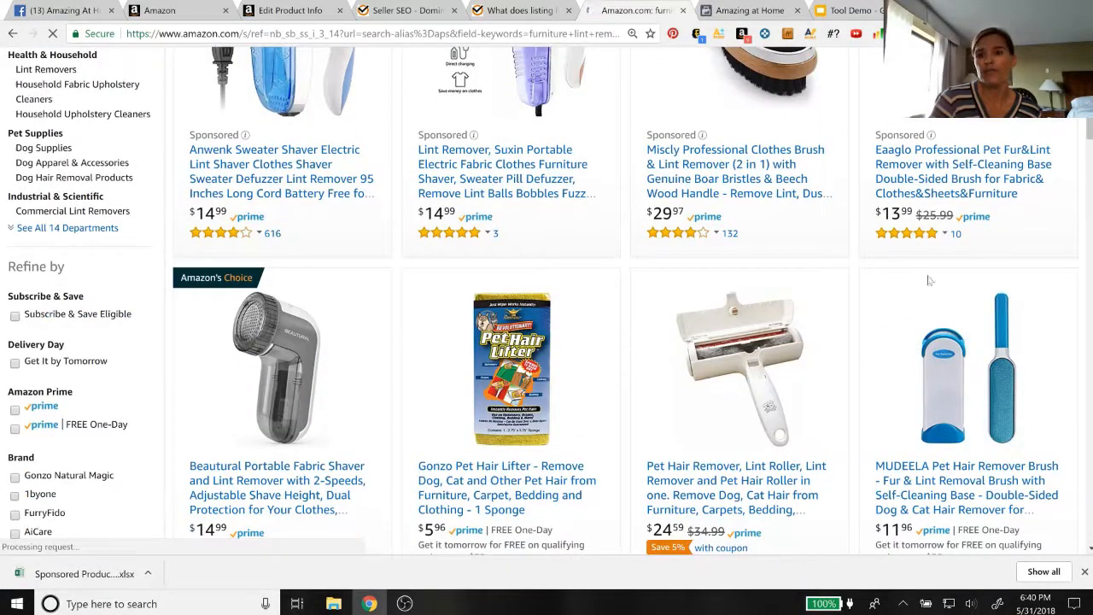
{"action": "scroll", "coordinate": [933, 418], "scroll_direction": "down", "scroll_amount": 2}
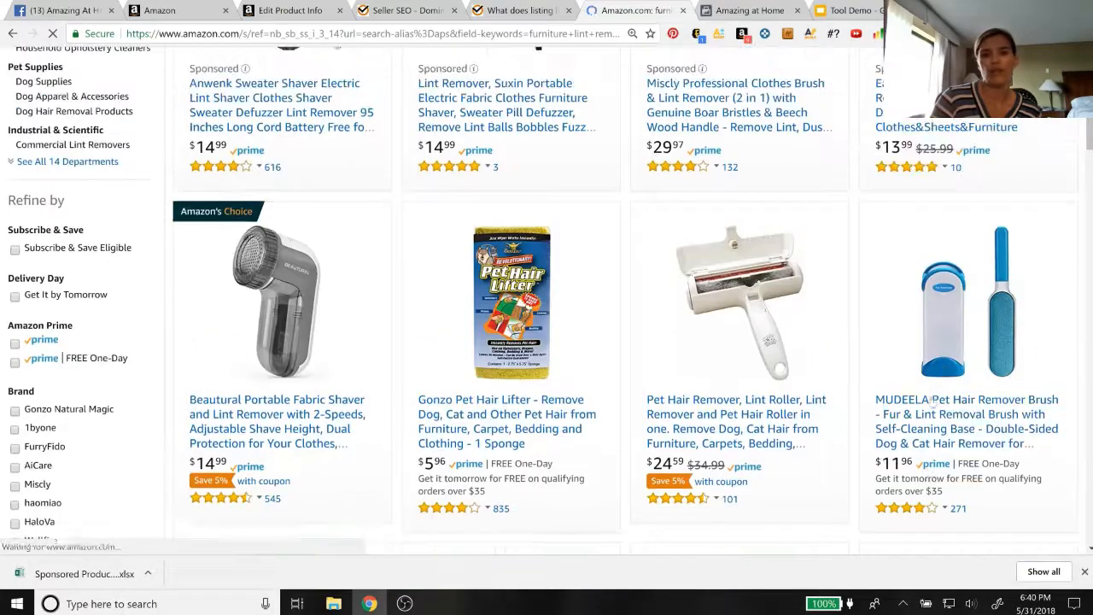
{"action": "scroll", "coordinate": [766, 425], "scroll_direction": "down", "scroll_amount": 2}
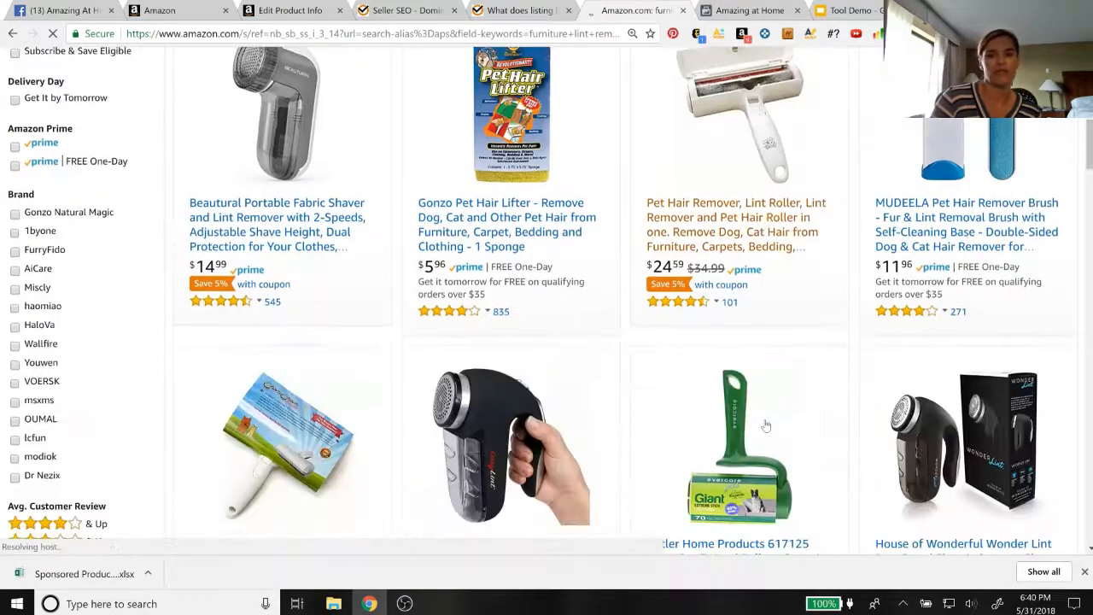
{"action": "scroll", "coordinate": [766, 425], "scroll_direction": "down", "scroll_amount": 6}
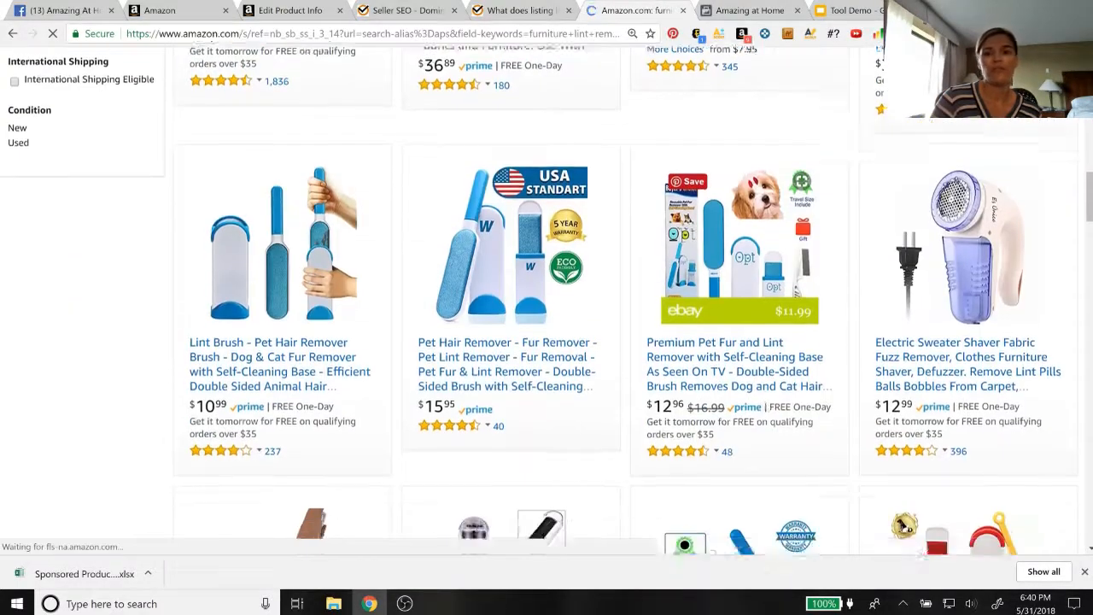
{"action": "scroll", "coordinate": [766, 425], "scroll_direction": "down", "scroll_amount": 3}
{"action": "scroll", "coordinate": [766, 424], "scroll_direction": "up", "scroll_amount": 7}
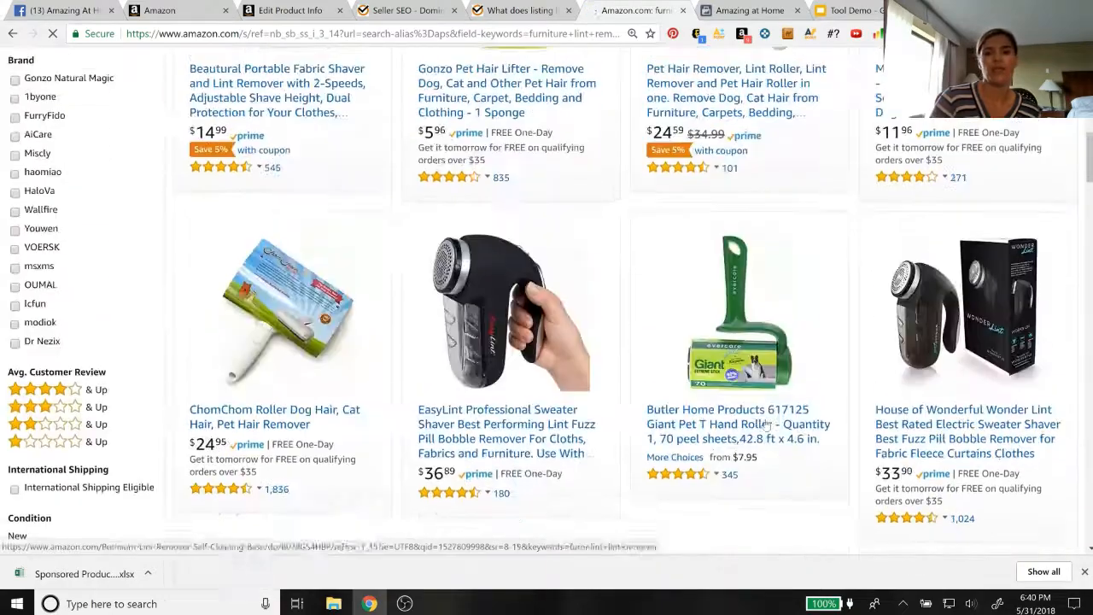
{"action": "scroll", "coordinate": [766, 425], "scroll_direction": "up", "scroll_amount": 10}
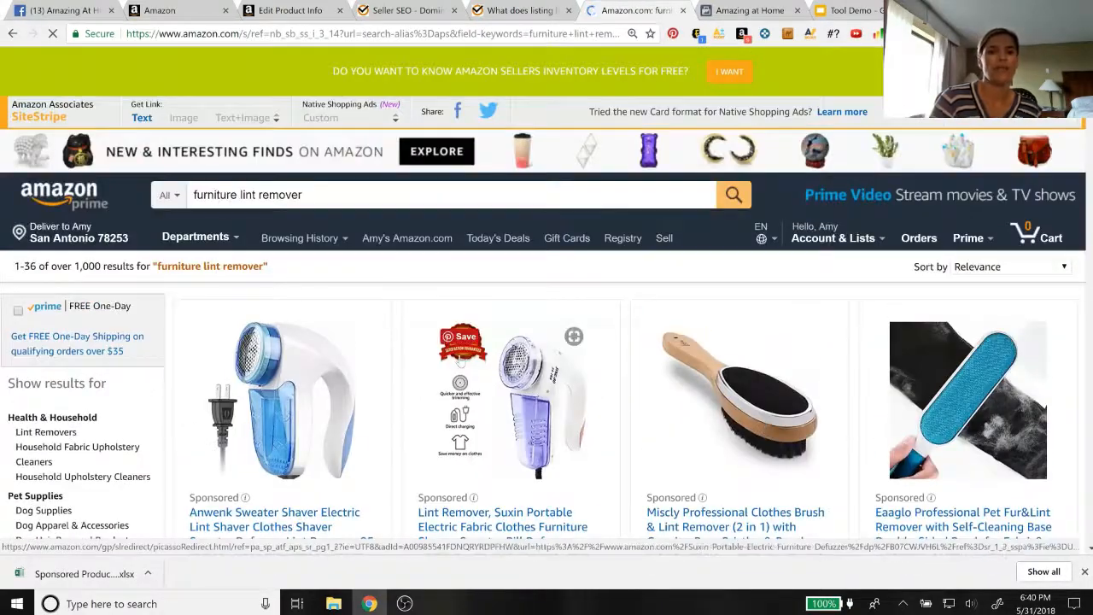
Search Amazon for the suggested term "clothing lint roller" in place of the furniture phrase
{"action": "left_click", "coordinate": [304, 195]}
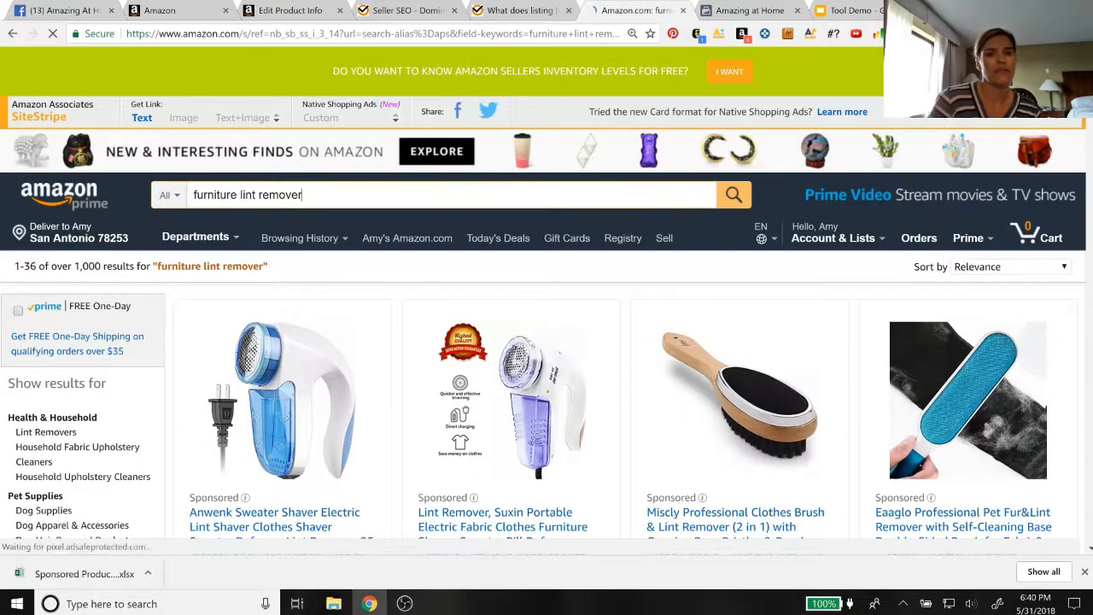
{"action": "left_click_drag", "start_coordinate": [304, 194], "coordinate": [190, 197]}
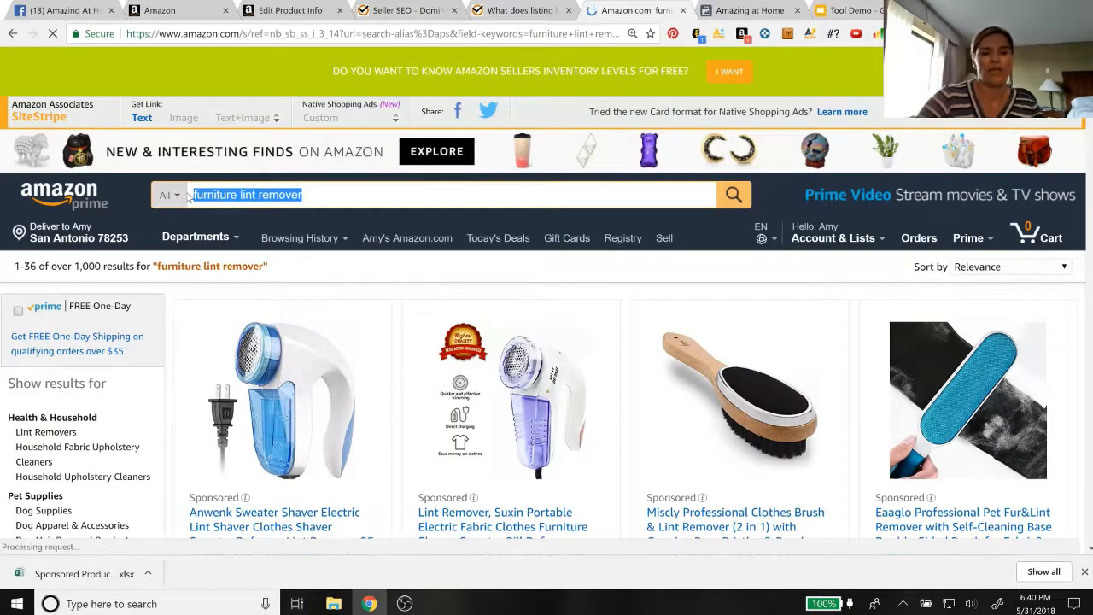
{"action": "type", "text": "clothing lint "}
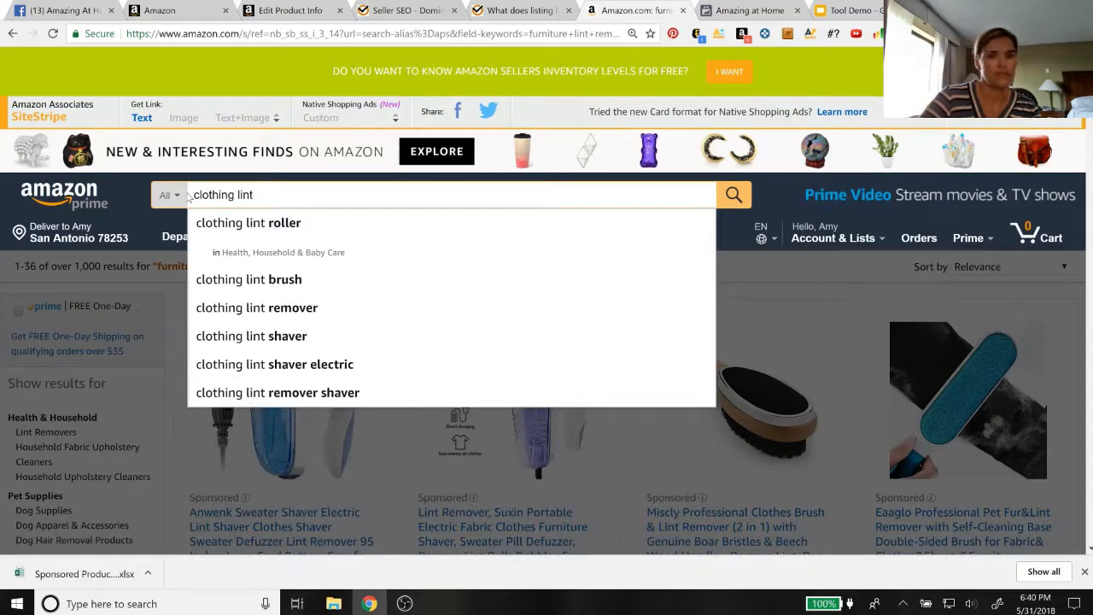
{"action": "type", "text": "roller"}
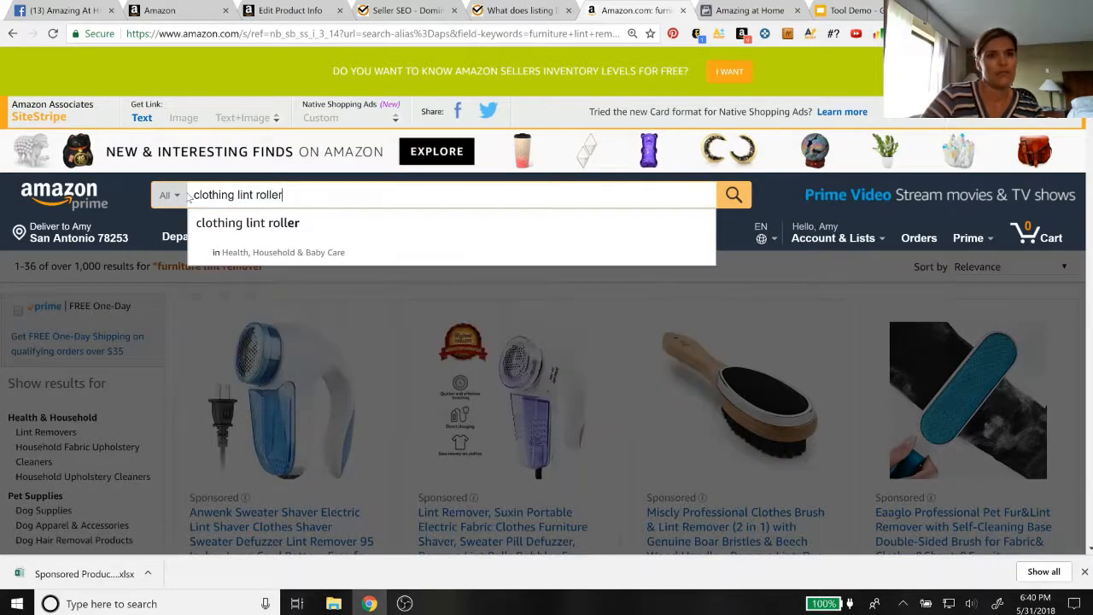
{"action": "left_click", "coordinate": [226, 224]}
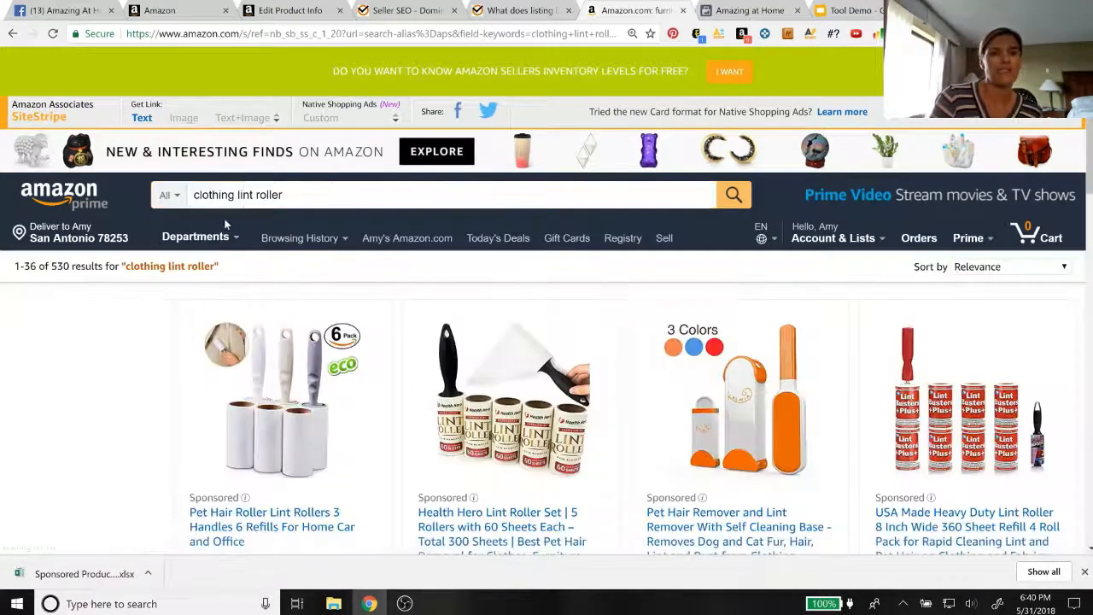
Examine the clothing lint roller results for reusable pet hair removers comparable to the listing's product
{"action": "scroll", "coordinate": [407, 397], "scroll_direction": "down", "scroll_amount": 3}
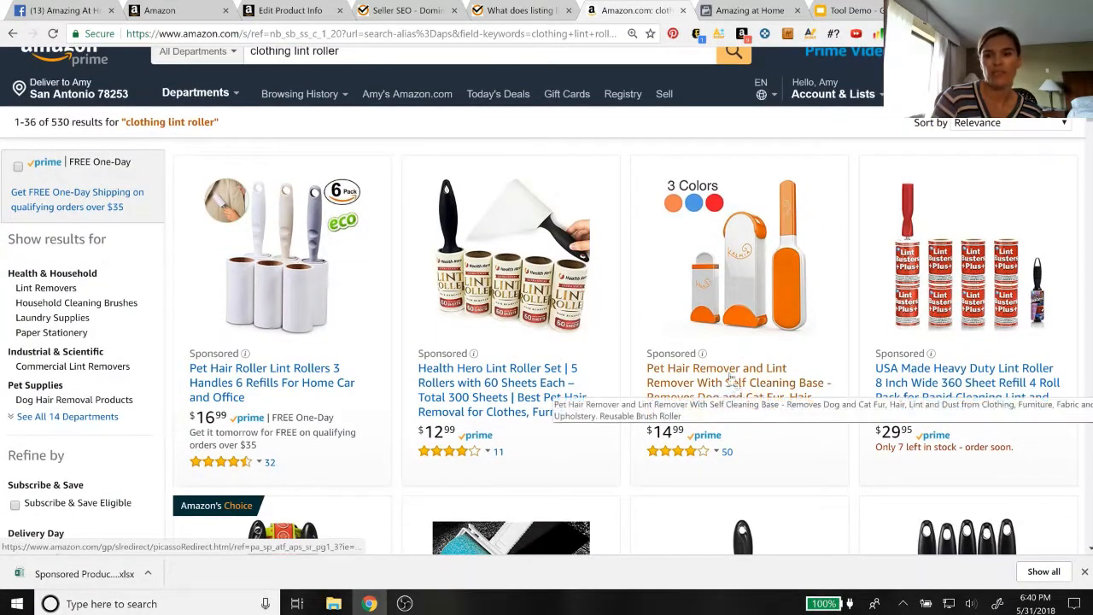
{"action": "scroll", "coordinate": [768, 309], "scroll_direction": "down", "scroll_amount": 3}
{"action": "scroll", "coordinate": [769, 309], "scroll_direction": "down", "scroll_amount": 9}
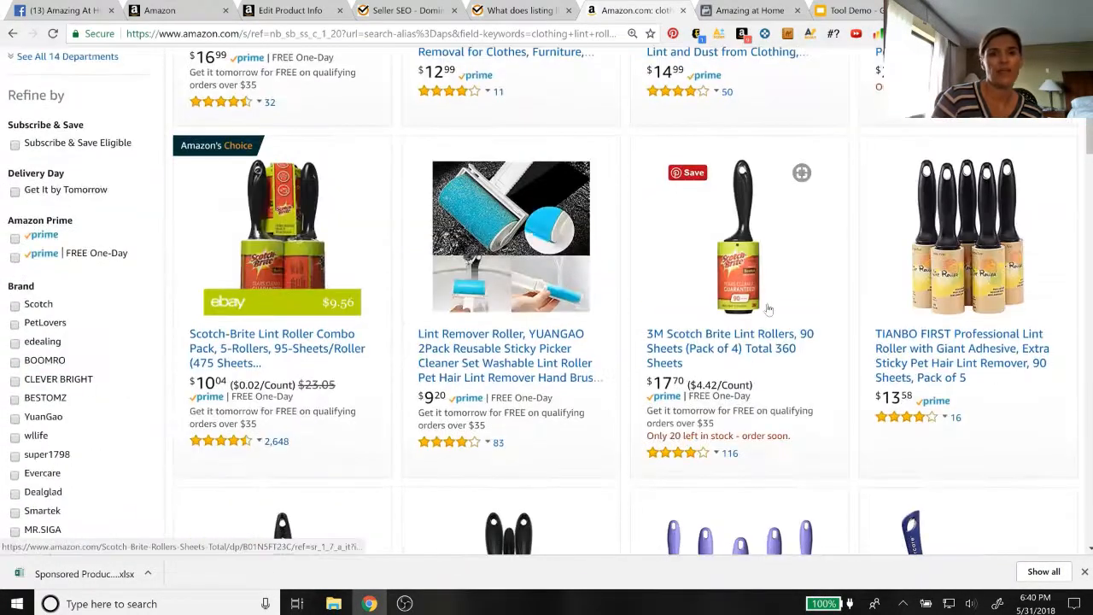
{"action": "scroll", "coordinate": [767, 309], "scroll_direction": "down", "scroll_amount": 2}
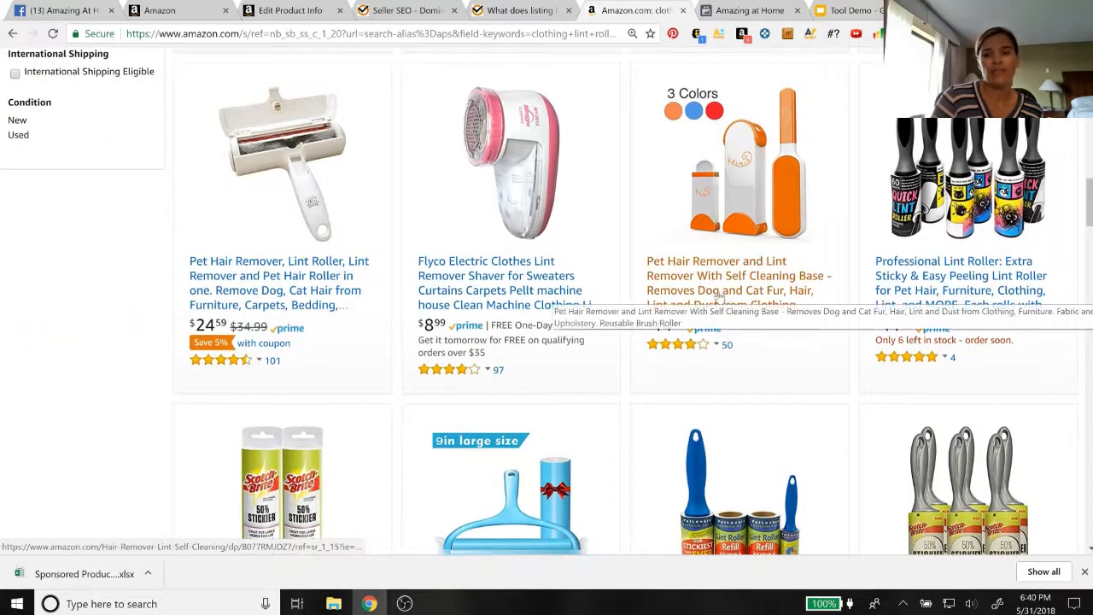
{"action": "scroll", "coordinate": [728, 286], "scroll_direction": "down", "scroll_amount": 4}
{"action": "scroll", "coordinate": [722, 297], "scroll_direction": "down", "scroll_amount": 4}
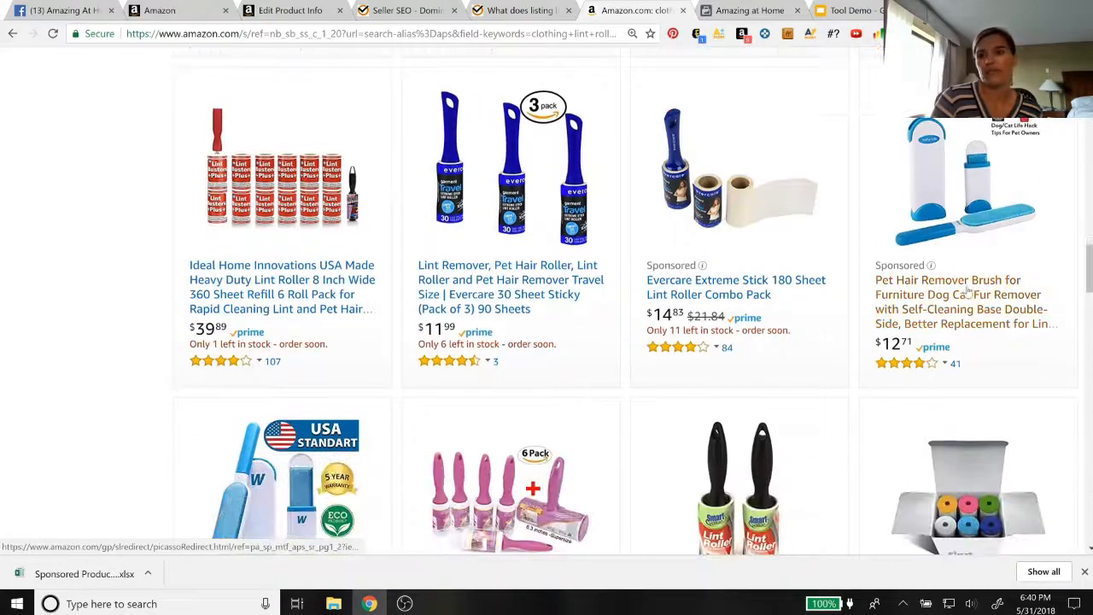
{"action": "scroll", "coordinate": [696, 298], "scroll_direction": "down", "scroll_amount": 5}
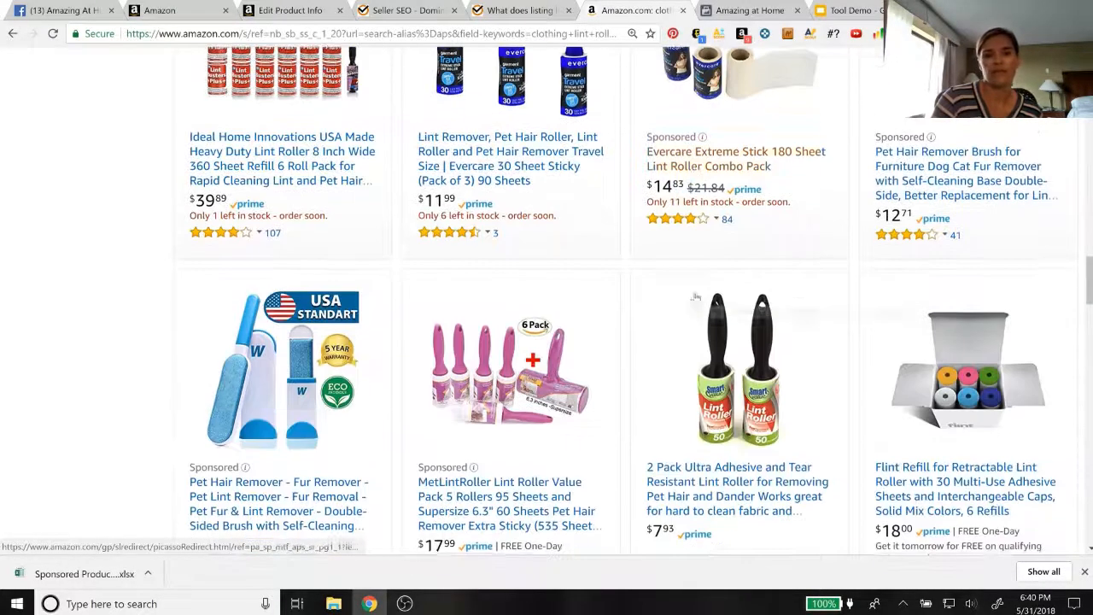
{"action": "scroll", "coordinate": [696, 298], "scroll_direction": "down", "scroll_amount": 1}
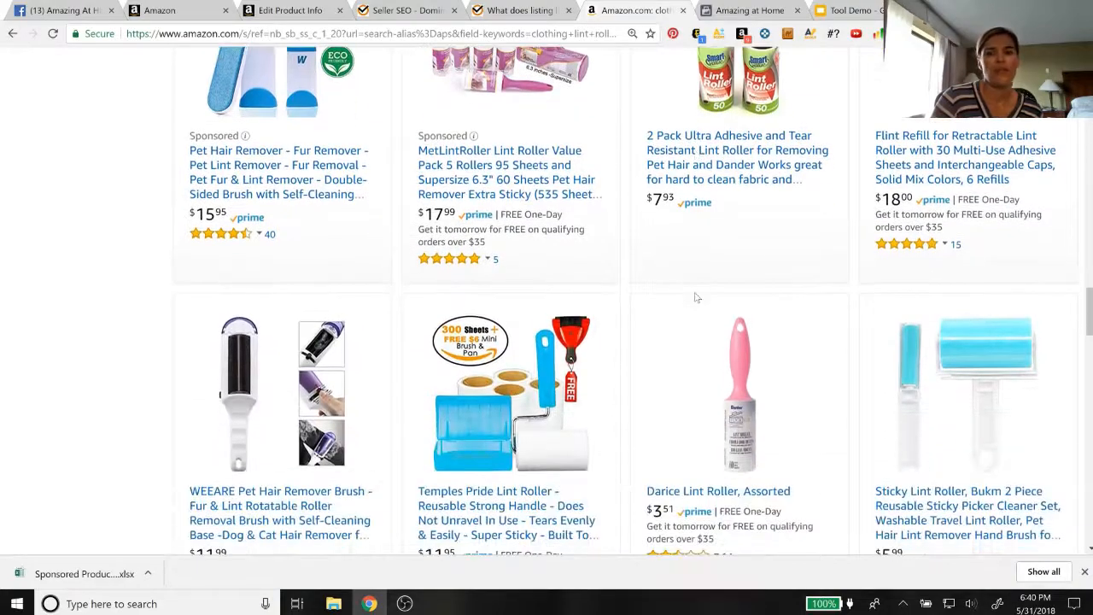
{"action": "scroll", "coordinate": [696, 298], "scroll_direction": "up", "scroll_amount": 11}
{"action": "scroll", "coordinate": [696, 297], "scroll_direction": "up", "scroll_amount": 10}
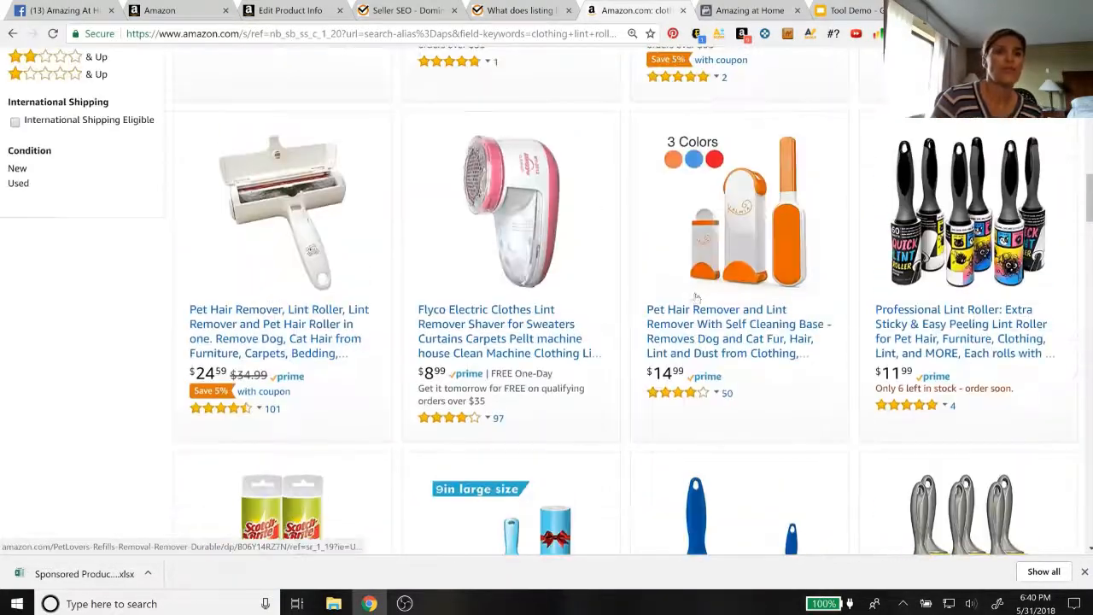
{"action": "scroll", "coordinate": [696, 297], "scroll_direction": "up", "scroll_amount": 6}
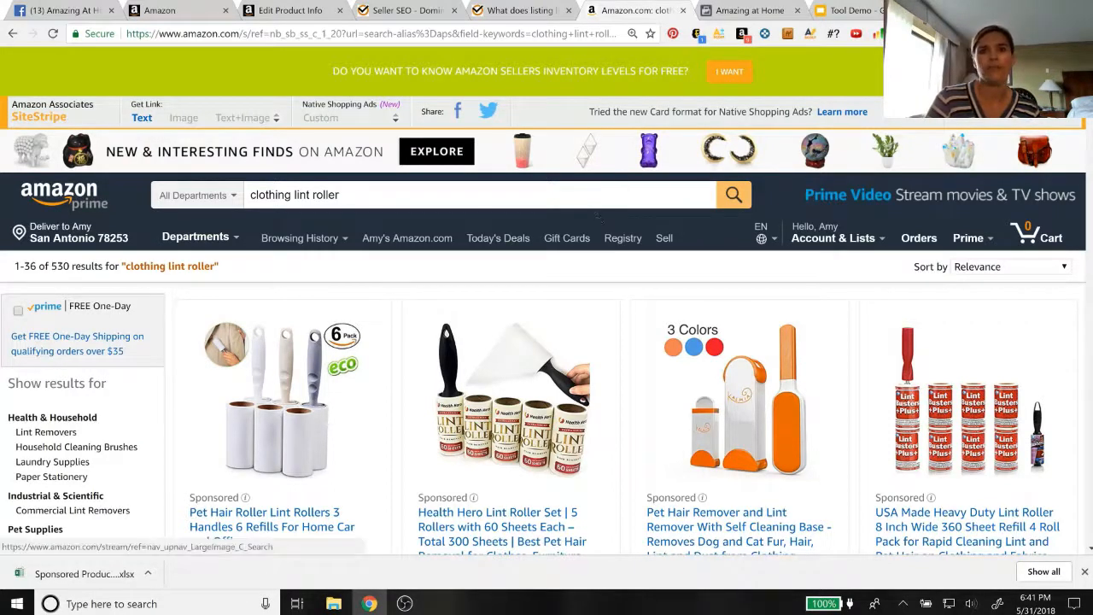
Switch back to Listing Lightning and generate keyword suggestions for the main keyword "clothing lint roller"
{"action": "left_click", "coordinate": [406, 12]}
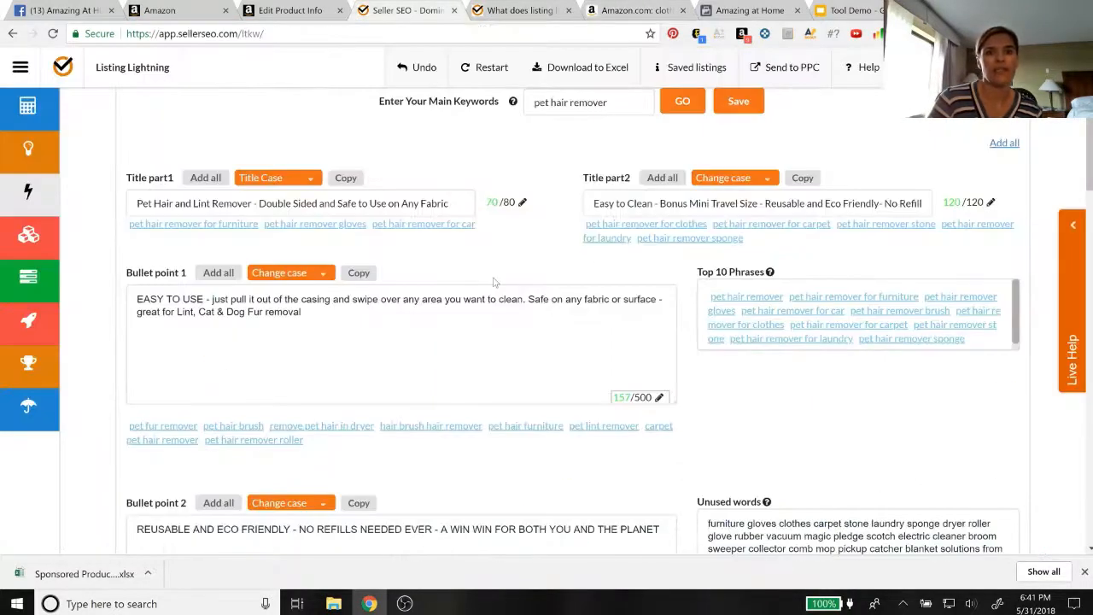
{"action": "left_click_drag", "start_coordinate": [628, 103], "coordinate": [531, 103]}
{"action": "type", "text": "clothing lin"}
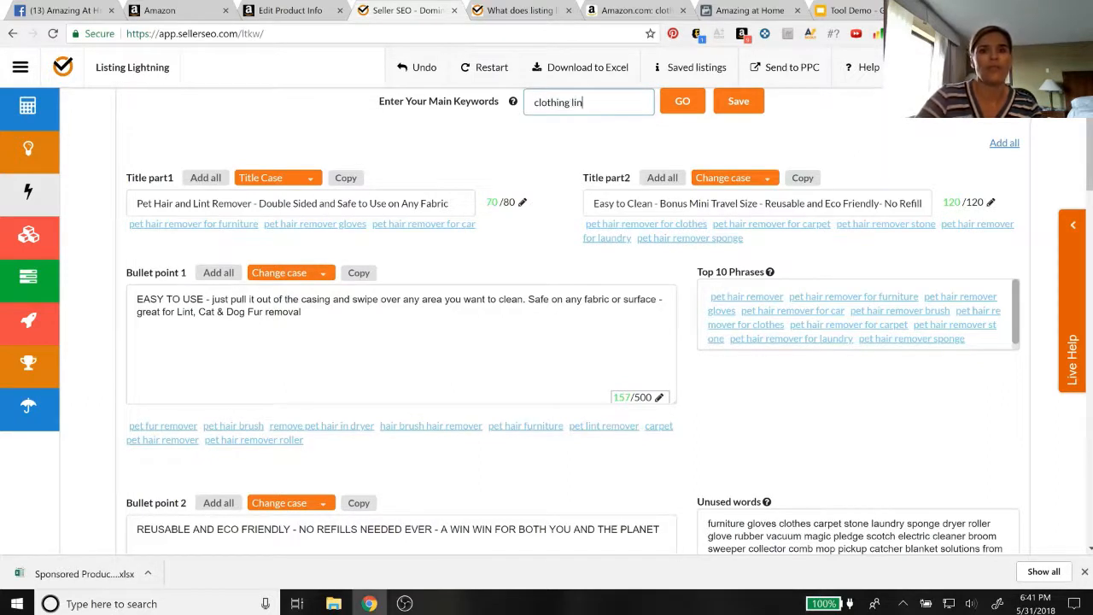
{"action": "key", "text": "BackSpace"}
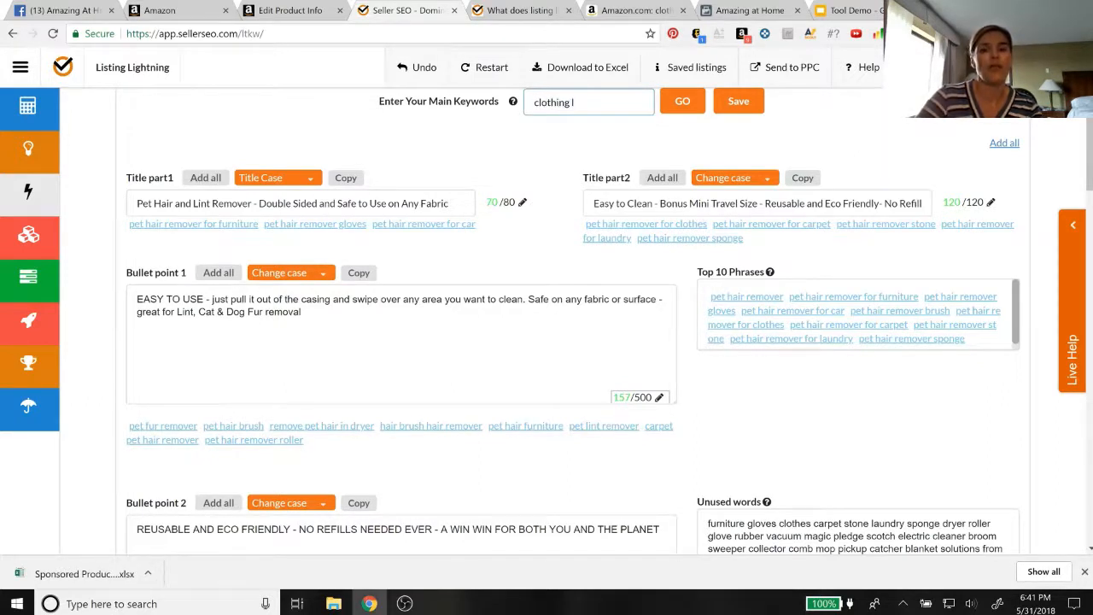
{"action": "key", "text": "BackSpace"}
{"action": "key", "text": "BackSpace"}
{"action": "key", "text": "BackSpace"}
{"action": "key", "text": "BackSpace"}
{"action": "key", "text": "BackSpace"}
{"action": "key", "text": "BackSpace"}
{"action": "key", "text": "BackSpace"}
{"action": "key", "text": "BackSpace"}
{"action": "key", "text": "BackSpace"}
{"action": "key", "text": "BackSpace"}
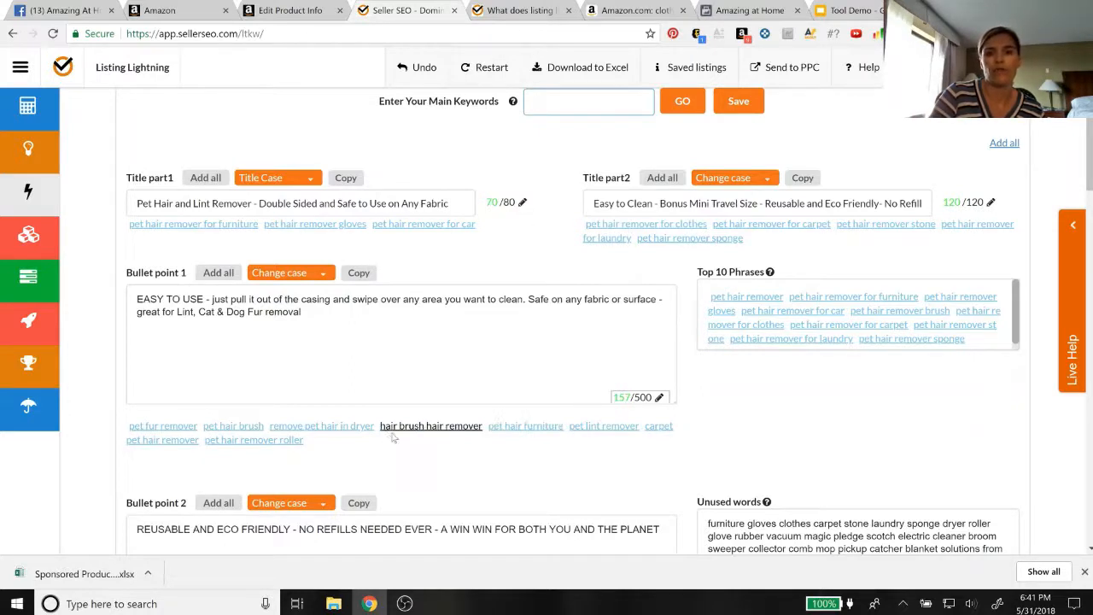
{"action": "left_click", "coordinate": [593, 101]}
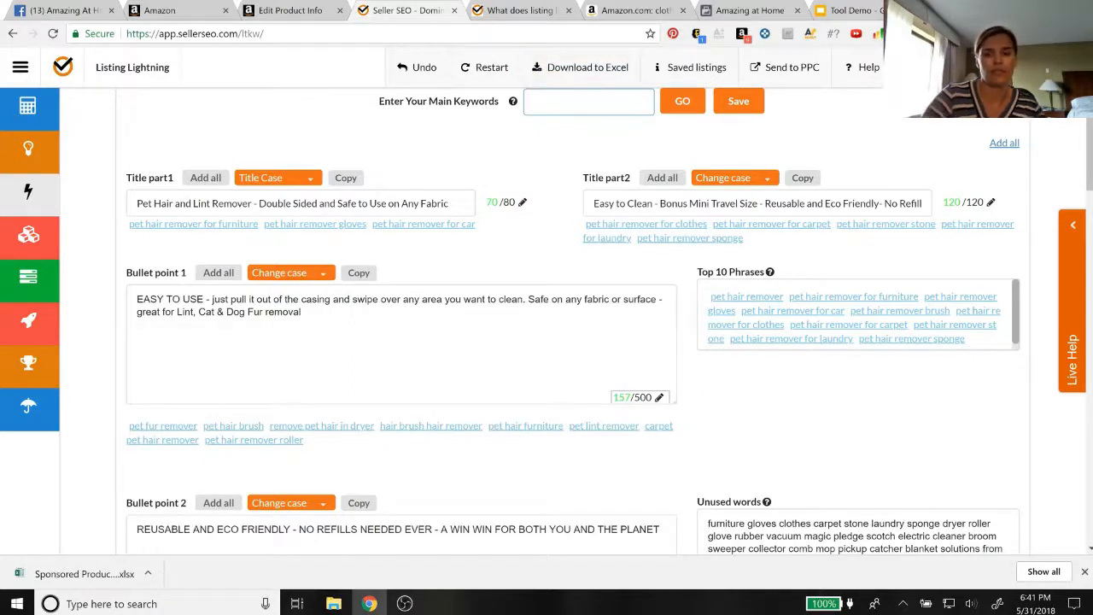
{"action": "type", "text": "cothing"}
{"action": "key", "text": "BackSpace"}
{"action": "key", "text": "BackSpace"}
{"action": "key", "text": "BackSpace"}
{"action": "key", "text": "BackSpace"}
{"action": "key", "text": "BackSpace"}
{"action": "key", "text": "BackSpace"}
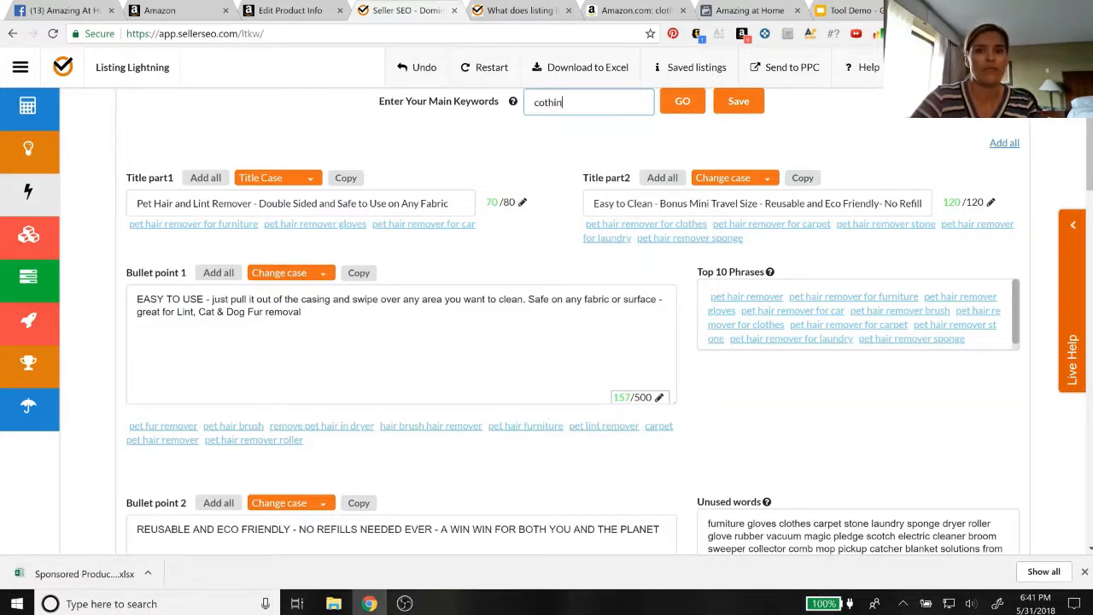
{"action": "type", "text": "lothing lin"}
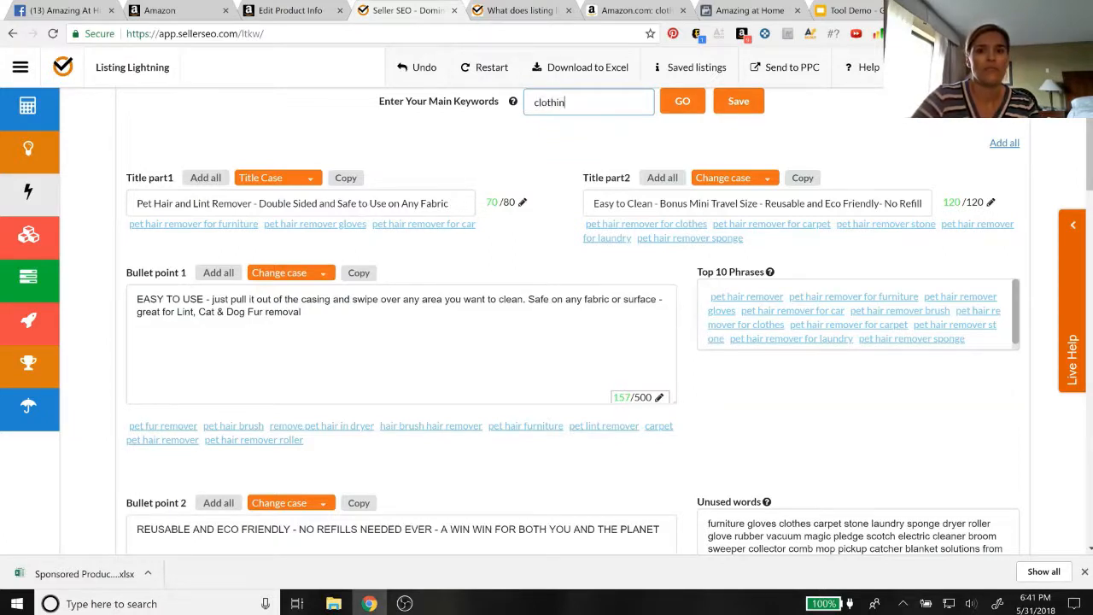
{"action": "type", "text": "t roller"}
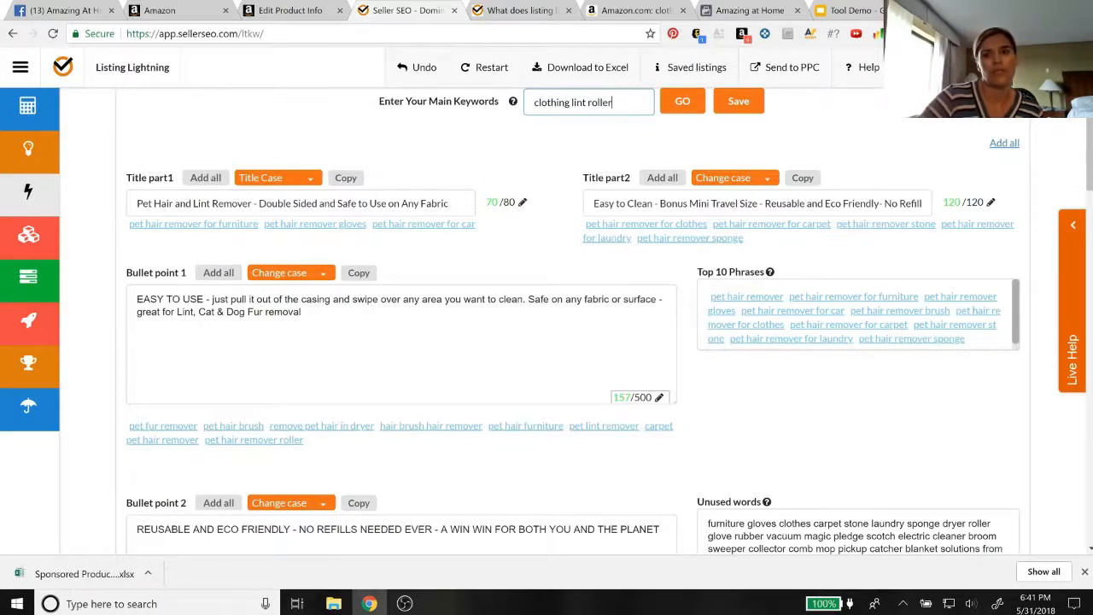
{"action": "left_click", "coordinate": [681, 105]}
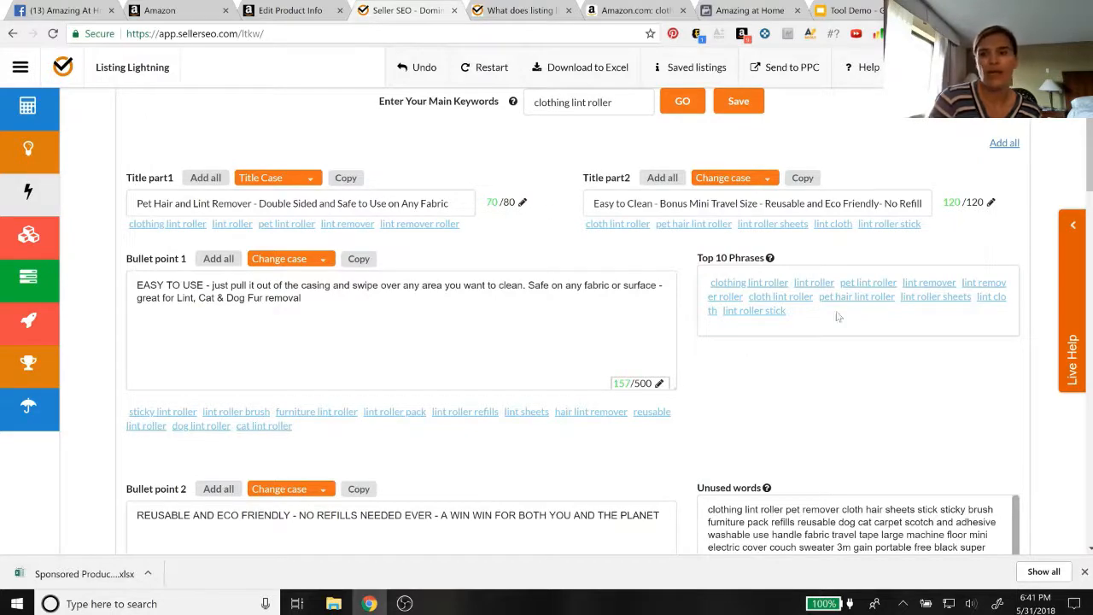
Review the suggested lint roller phrases and unused words alongside the existing title and bullet points
{"action": "scroll", "coordinate": [786, 412], "scroll_direction": "down", "scroll_amount": 2}
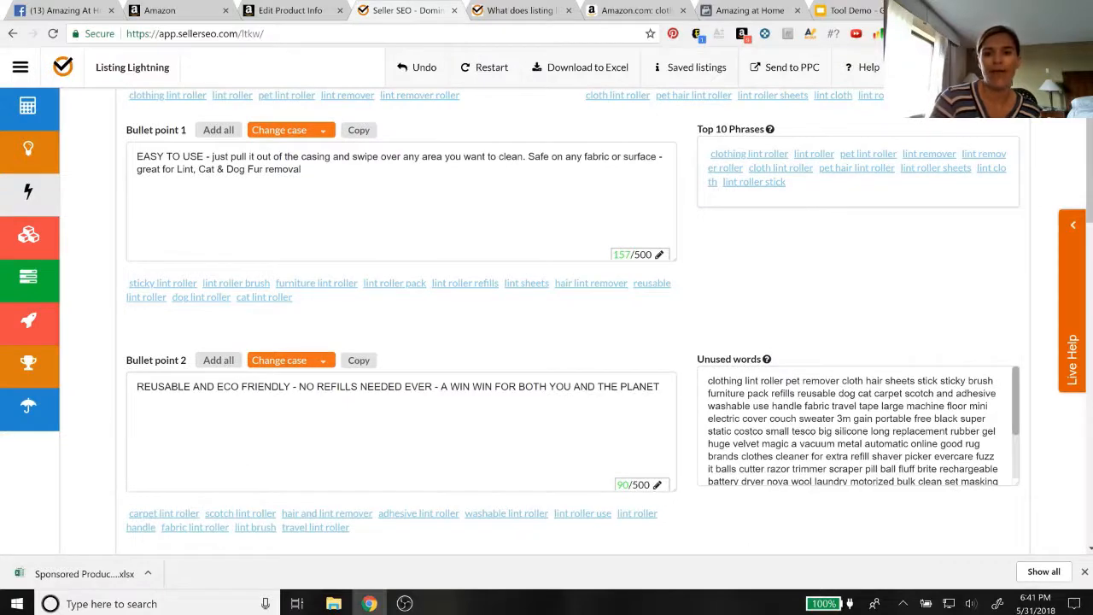
{"action": "scroll", "coordinate": [461, 446], "scroll_direction": "up", "scroll_amount": 3}
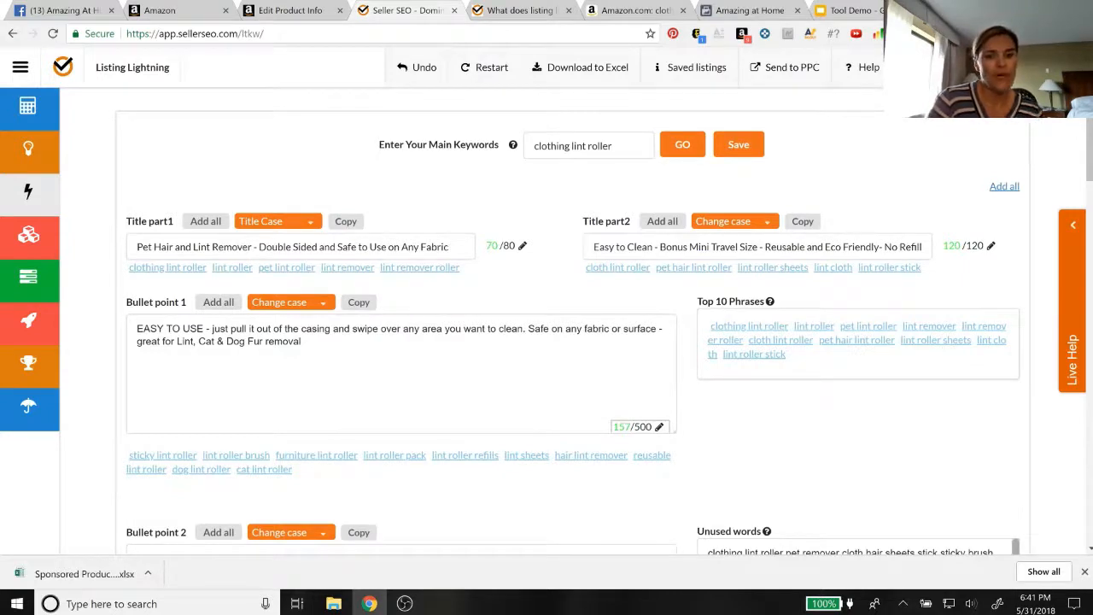
{"action": "left_click", "coordinate": [304, 341]}
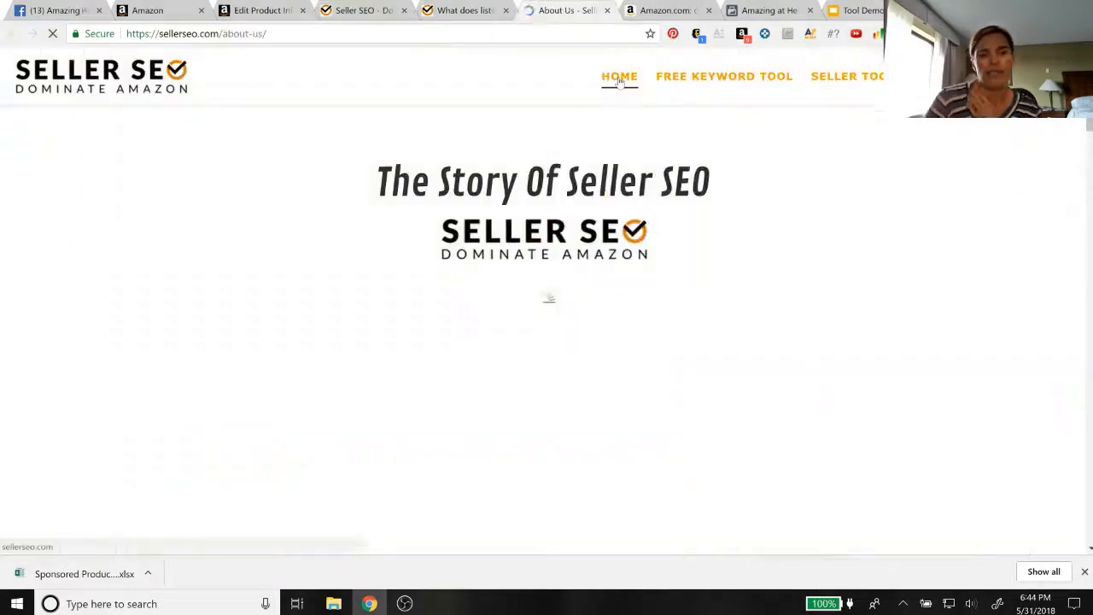
Browse the tool descriptions on the Seller SEO homepage and open Listing Lightning's sign-up page to view the subscription plans
{"action": "left_click", "coordinate": [619, 77]}
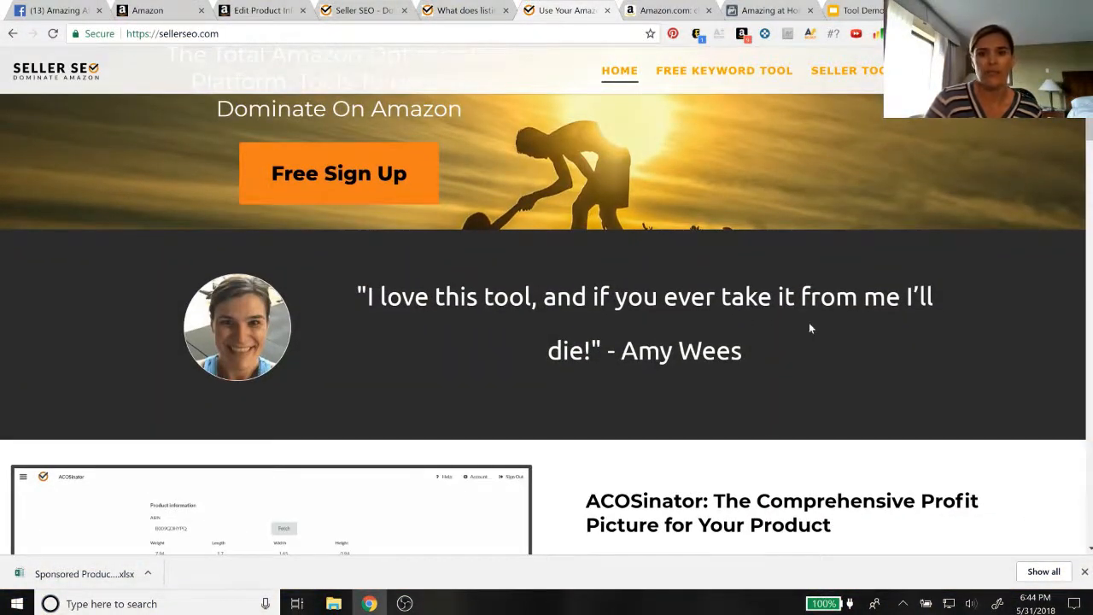
{"action": "scroll", "coordinate": [810, 328], "scroll_direction": "down", "scroll_amount": 1}
{"action": "scroll", "coordinate": [808, 322], "scroll_direction": "down", "scroll_amount": 3}
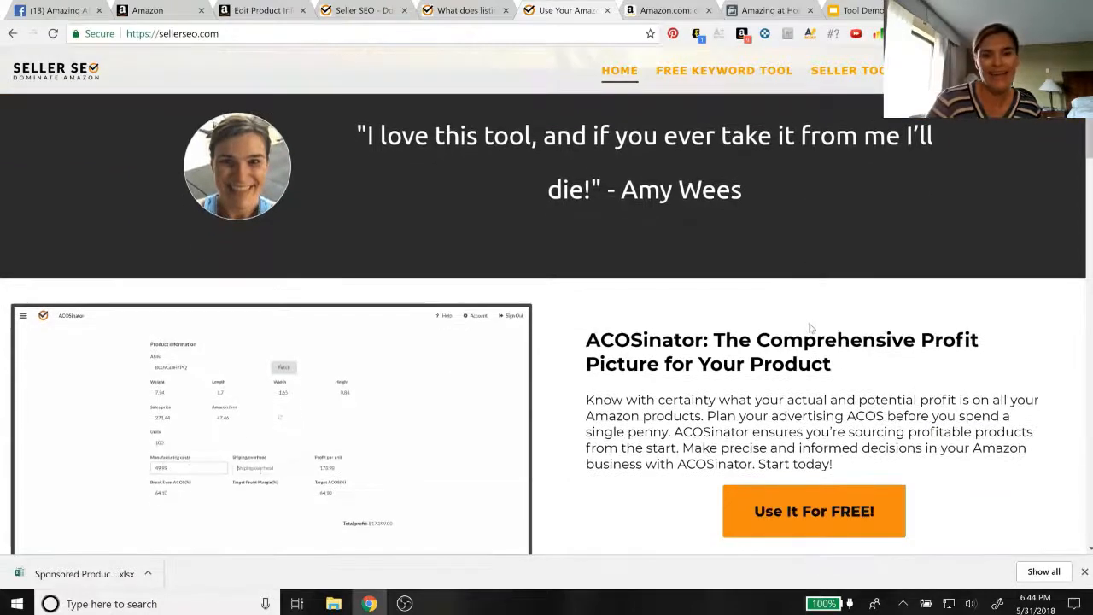
{"action": "scroll", "coordinate": [811, 328], "scroll_direction": "down", "scroll_amount": 1}
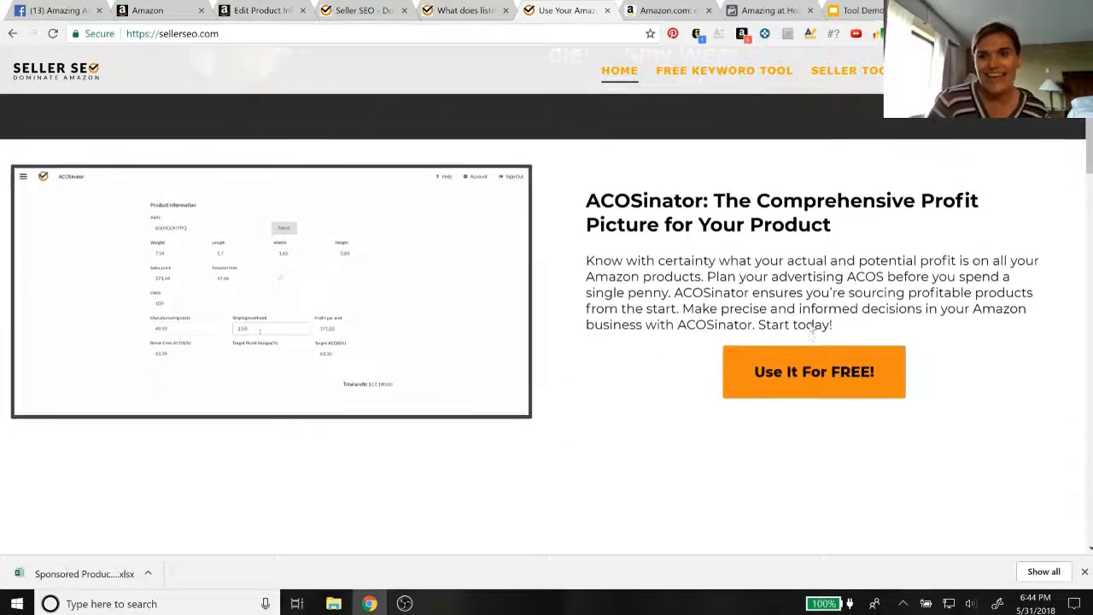
{"action": "scroll", "coordinate": [809, 322], "scroll_direction": "down", "scroll_amount": 1}
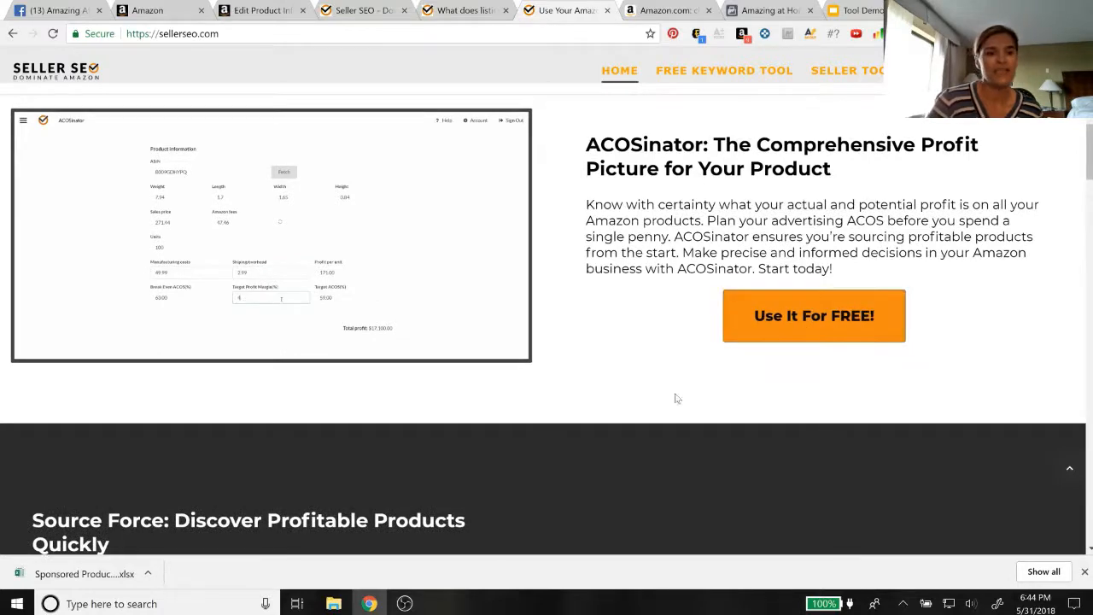
{"action": "scroll", "coordinate": [675, 398], "scroll_direction": "down", "scroll_amount": 3}
{"action": "scroll", "coordinate": [674, 398], "scroll_direction": "down", "scroll_amount": 2}
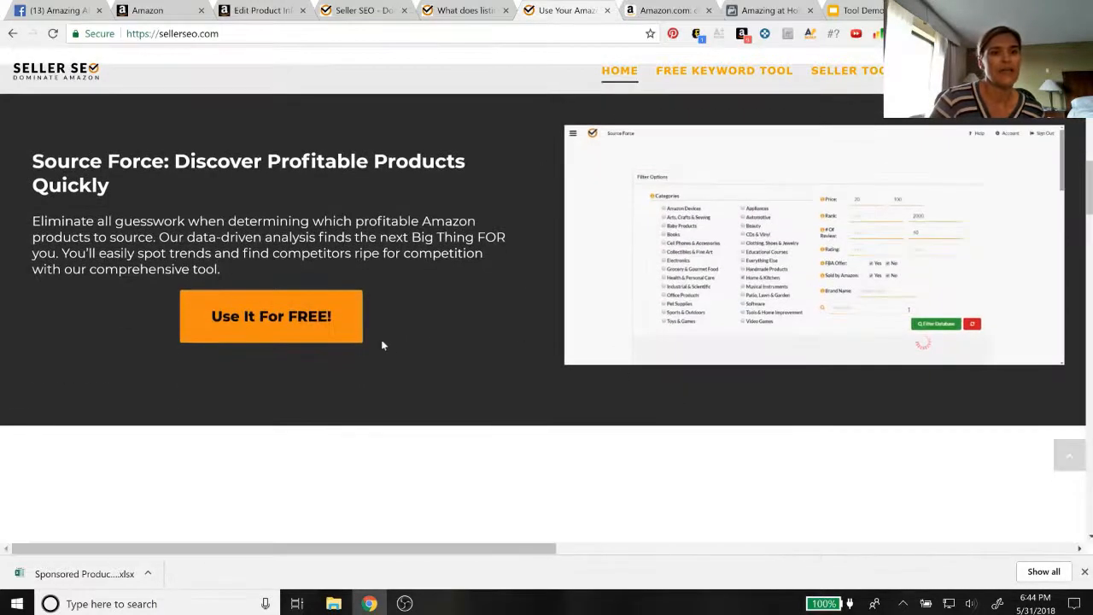
{"action": "scroll", "coordinate": [751, 330], "scroll_direction": "down", "scroll_amount": 4}
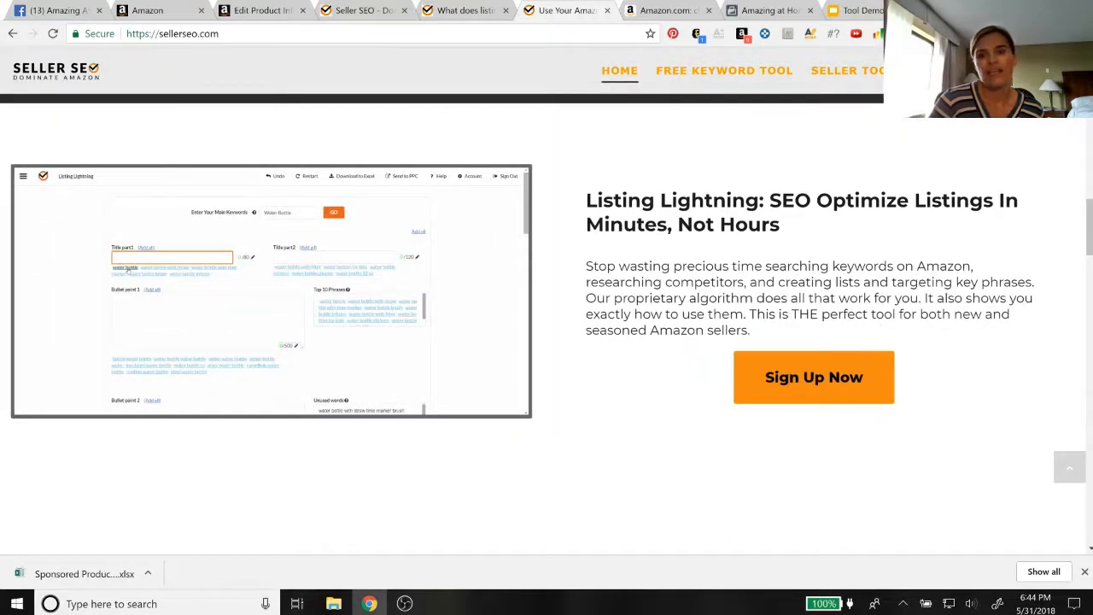
{"action": "left_click", "coordinate": [803, 389]}
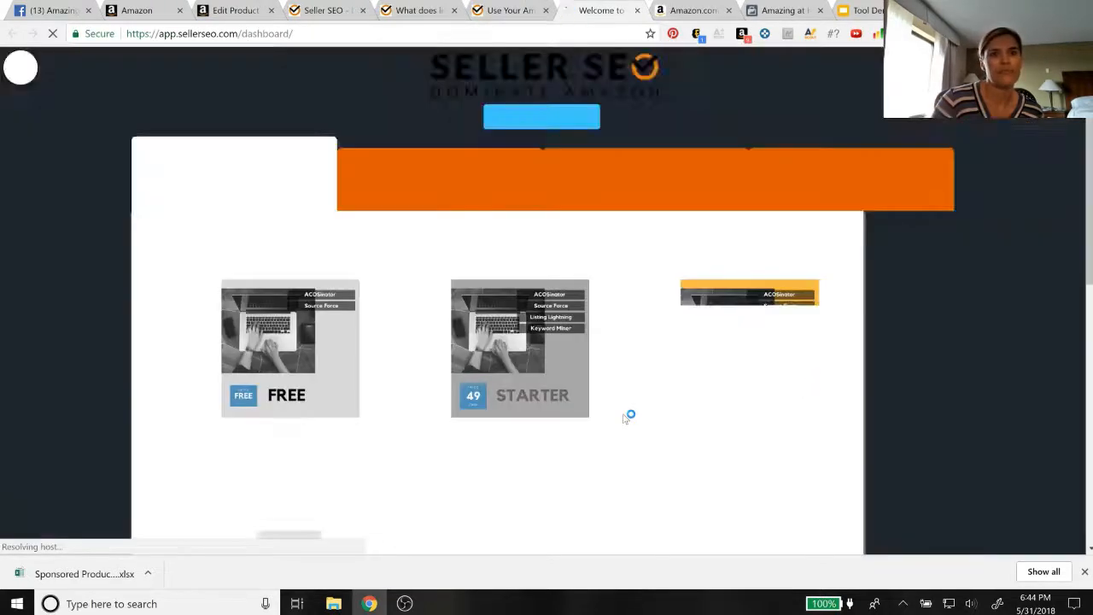
{"action": "scroll", "coordinate": [623, 418], "scroll_direction": "down", "scroll_amount": 1}
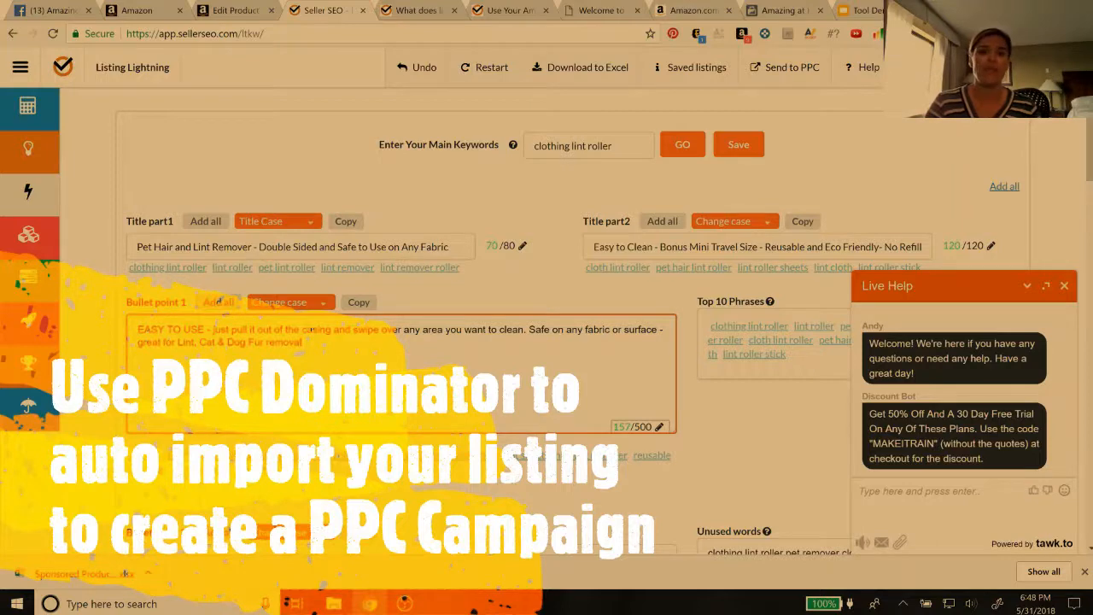
Close the live help chat in Listing Lightning and send the listing's keywords to PPC Dominator
{"action": "left_click", "coordinate": [612, 145]}
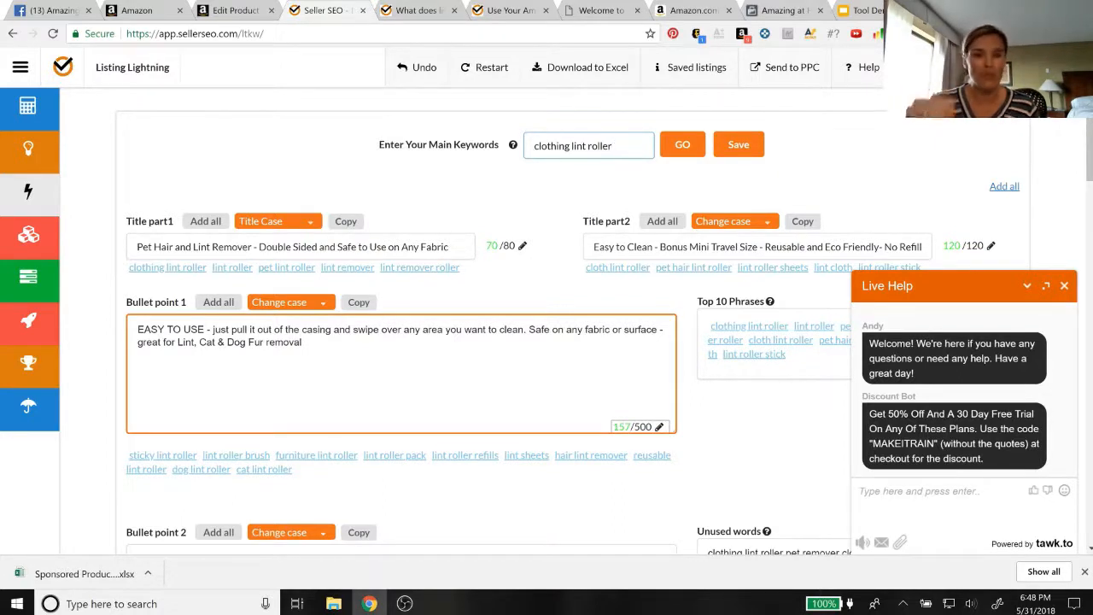
{"action": "left_click", "coordinate": [1064, 287]}
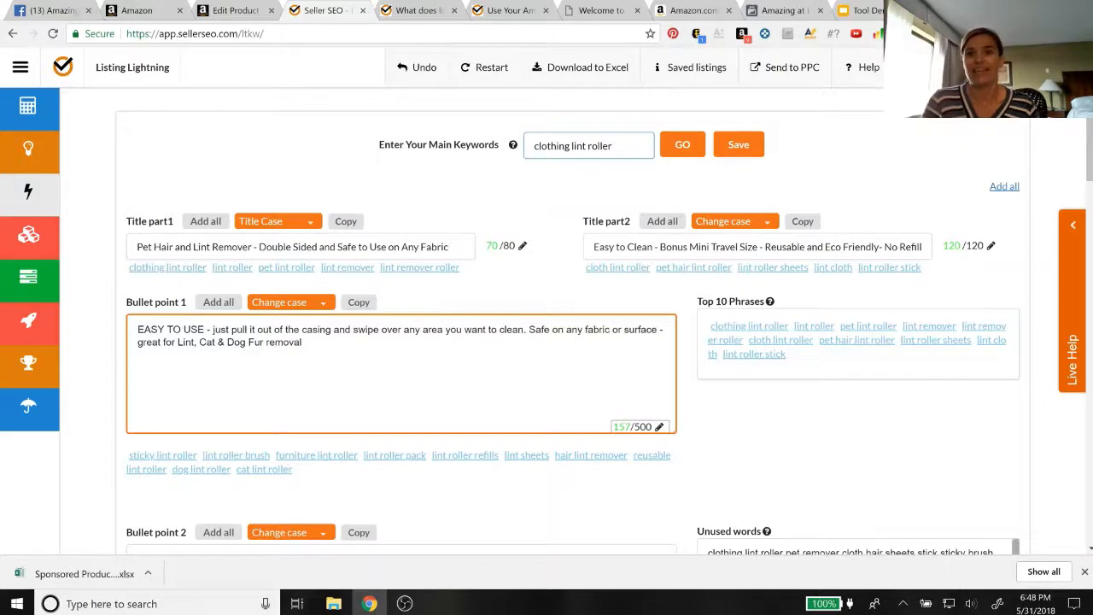
{"action": "left_click", "coordinate": [777, 73]}
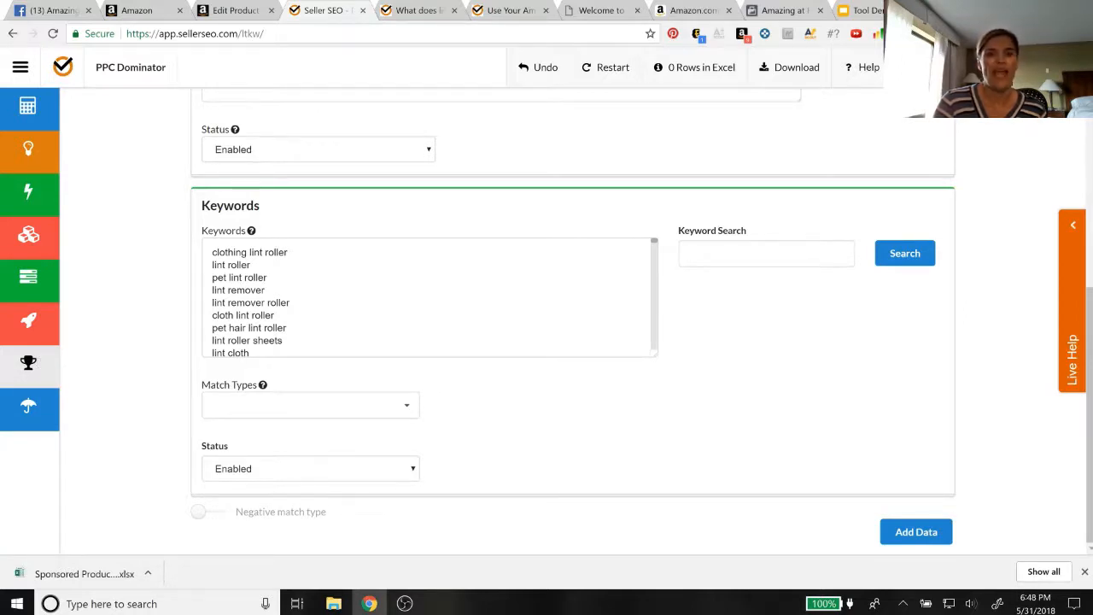
{"action": "scroll", "coordinate": [410, 213], "scroll_direction": "up", "scroll_amount": 4}
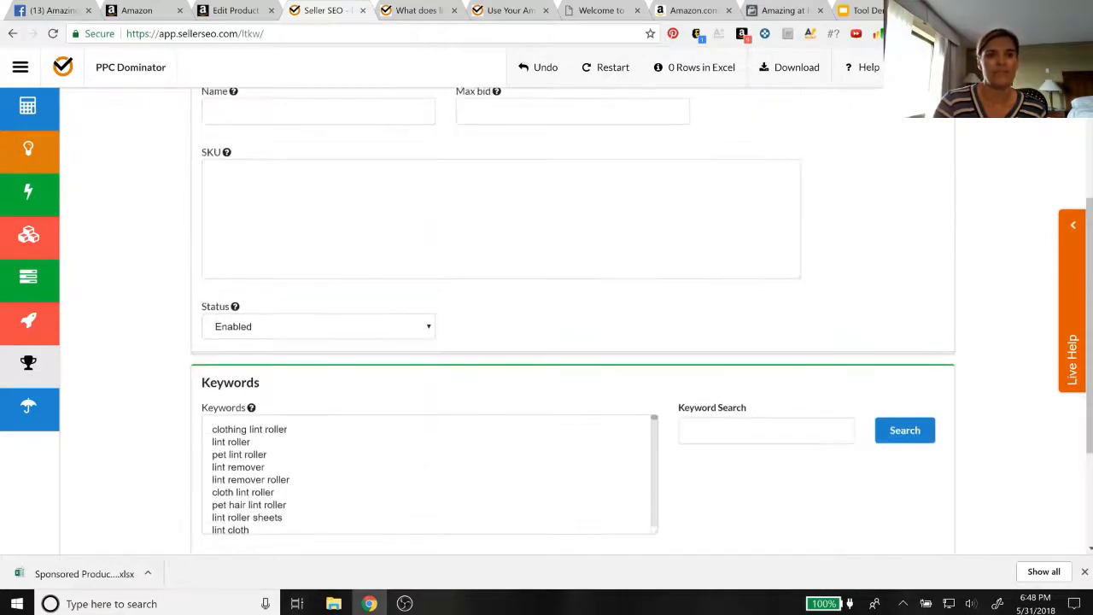
{"action": "scroll", "coordinate": [327, 285], "scroll_direction": "up", "scroll_amount": 2}
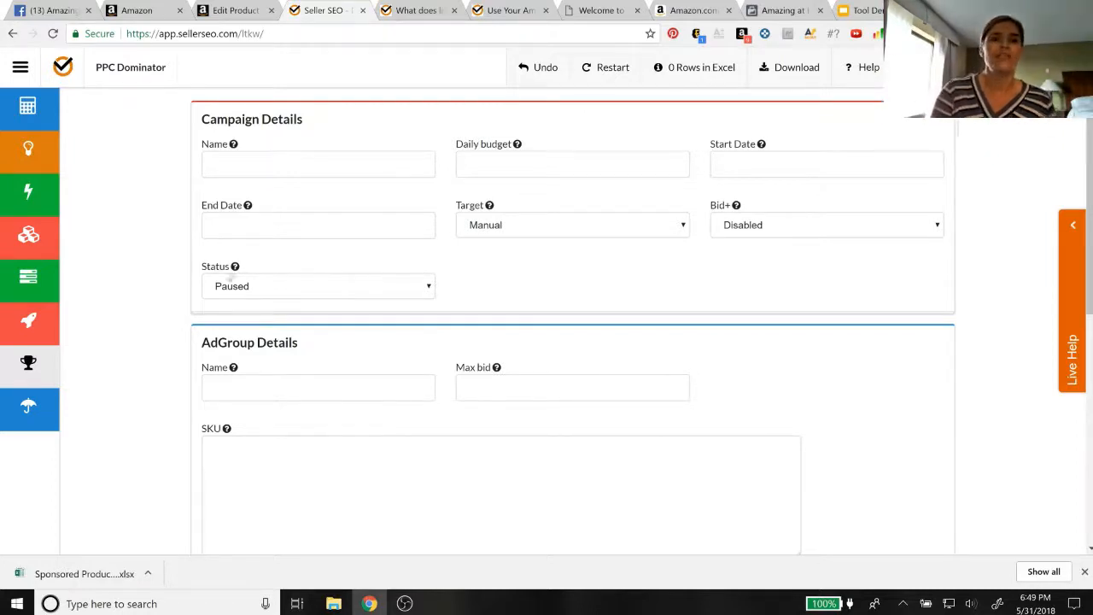
Name the campaign "Pet Hair Remover" and set its daily budget to 10
{"action": "left_click", "coordinate": [318, 164]}
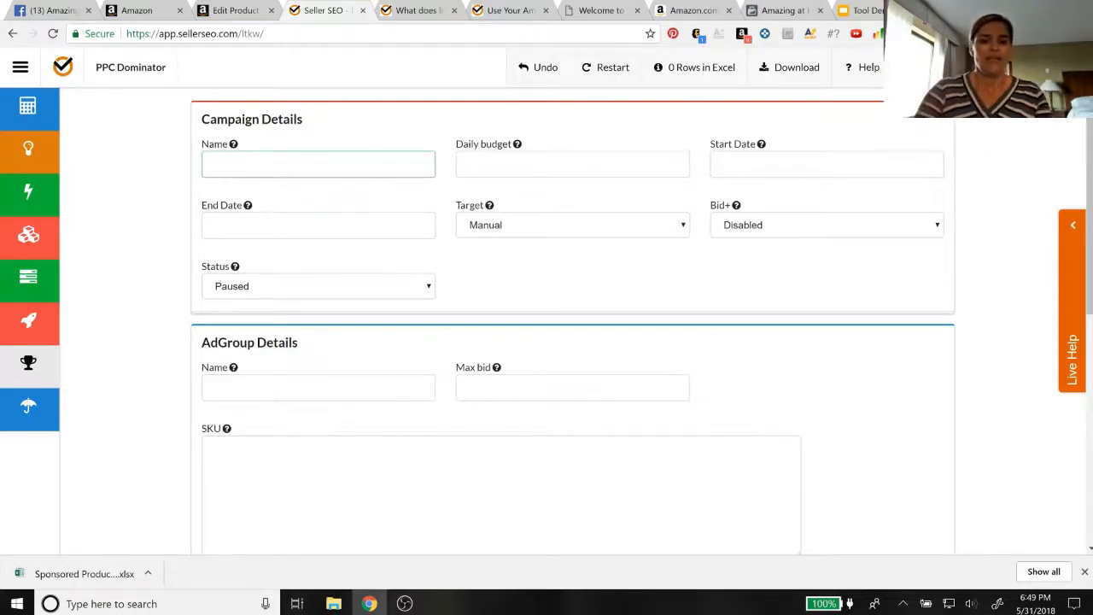
{"action": "type", "text": "P"}
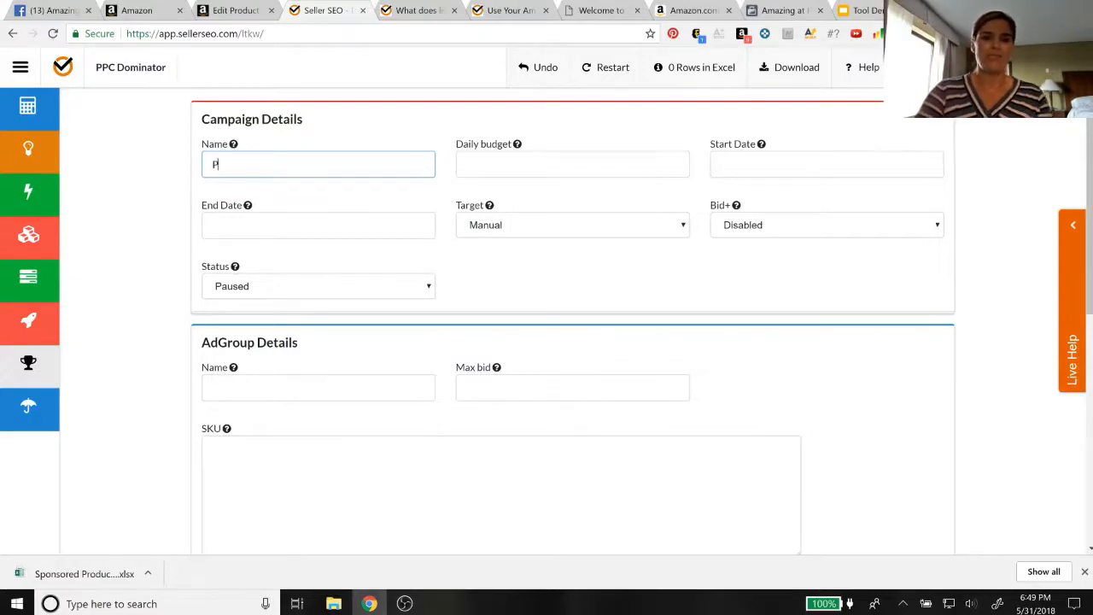
{"action": "type", "text": "et Hair Remover"}
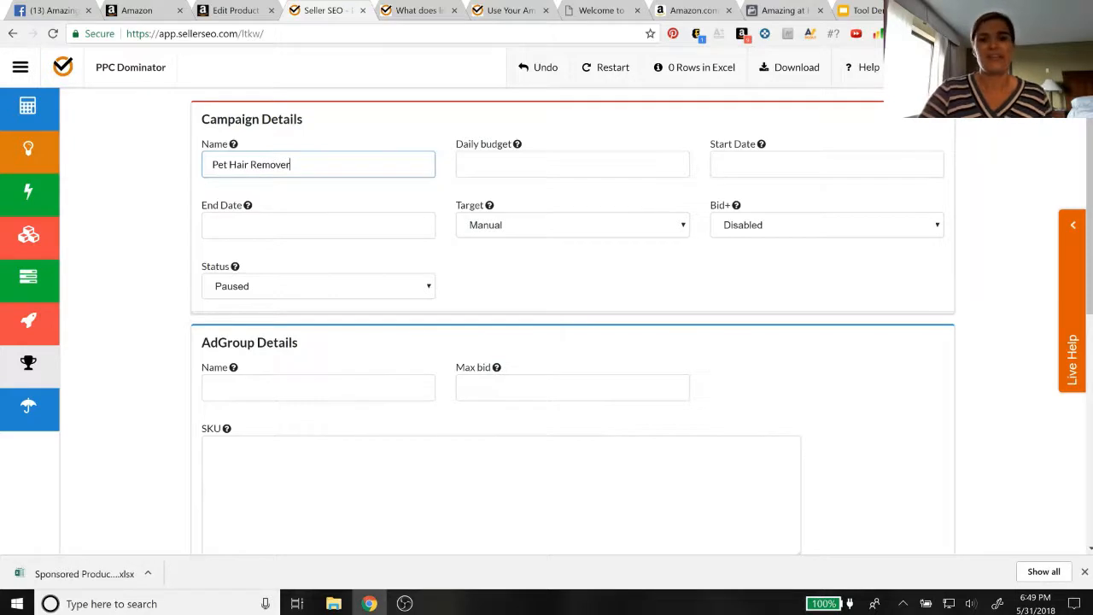
{"action": "key", "text": "Tab"}
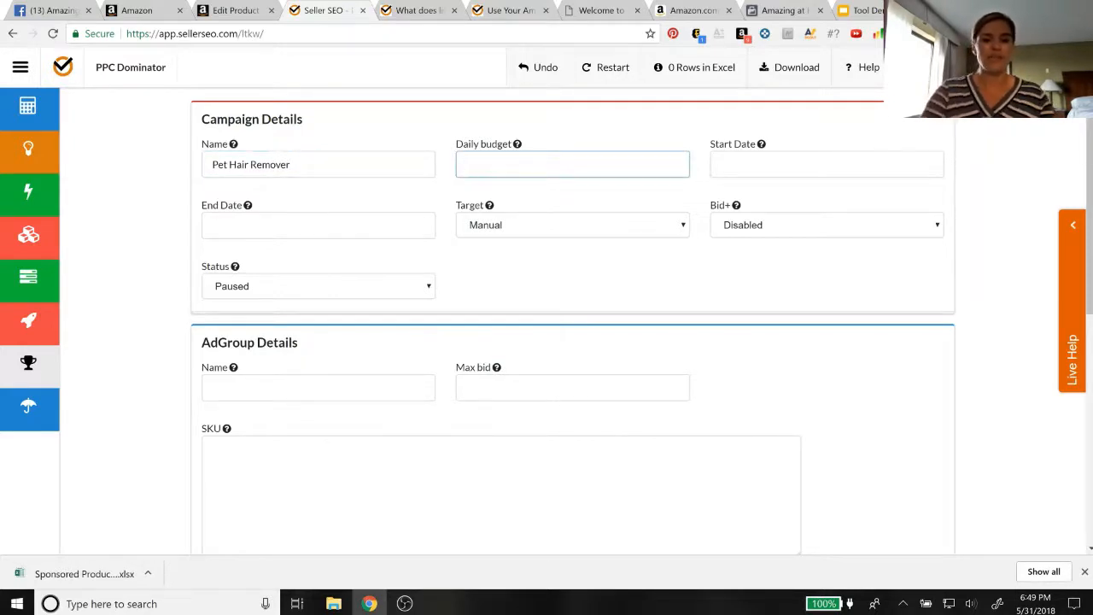
{"action": "type", "text": "10"}
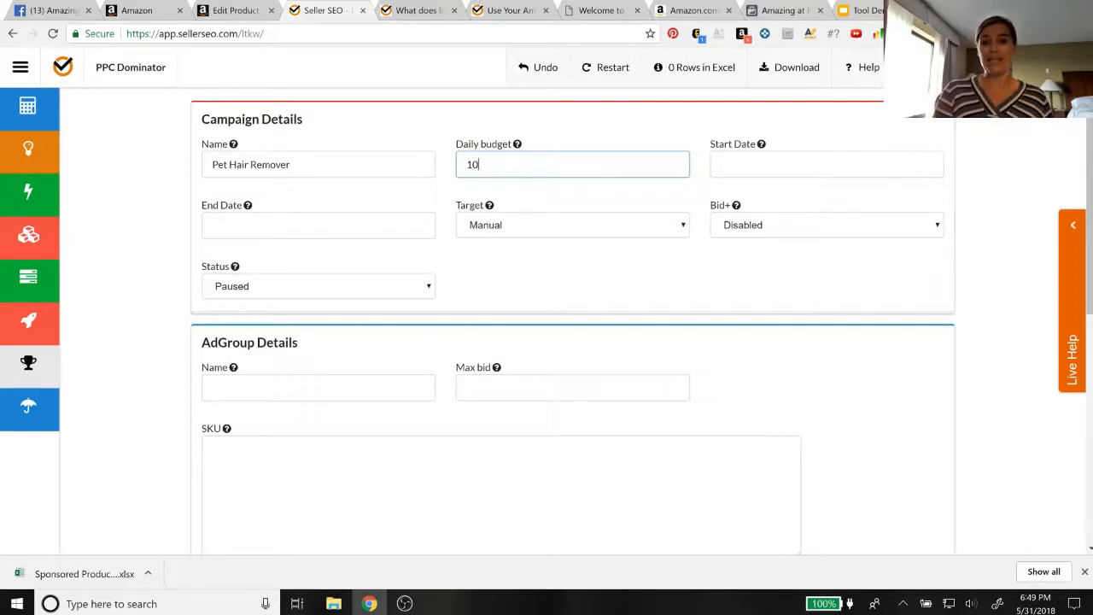
Set the campaign's start date to 05/31/2018 and choose Manual as its target
{"action": "left_click", "coordinate": [750, 167]}
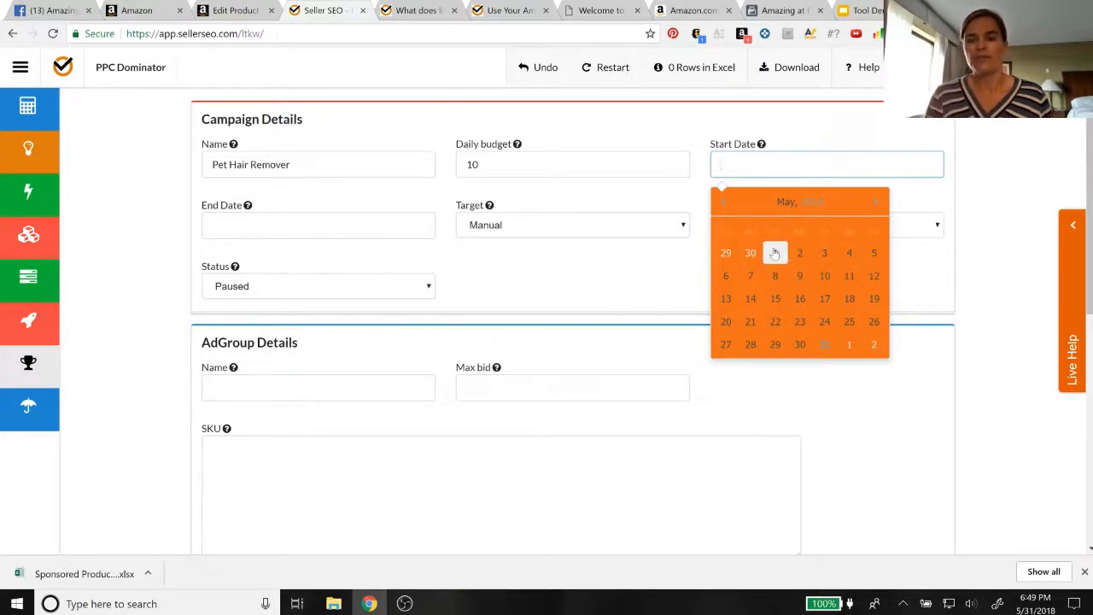
{"action": "left_click", "coordinate": [825, 345]}
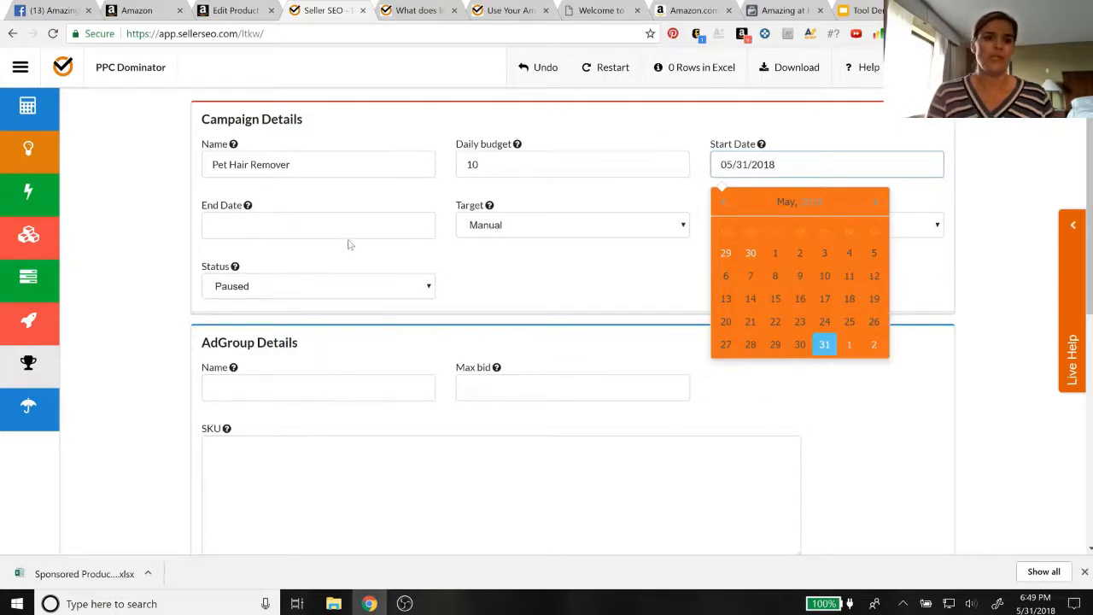
{"action": "mouse_move", "coordinate": [248, 207]}
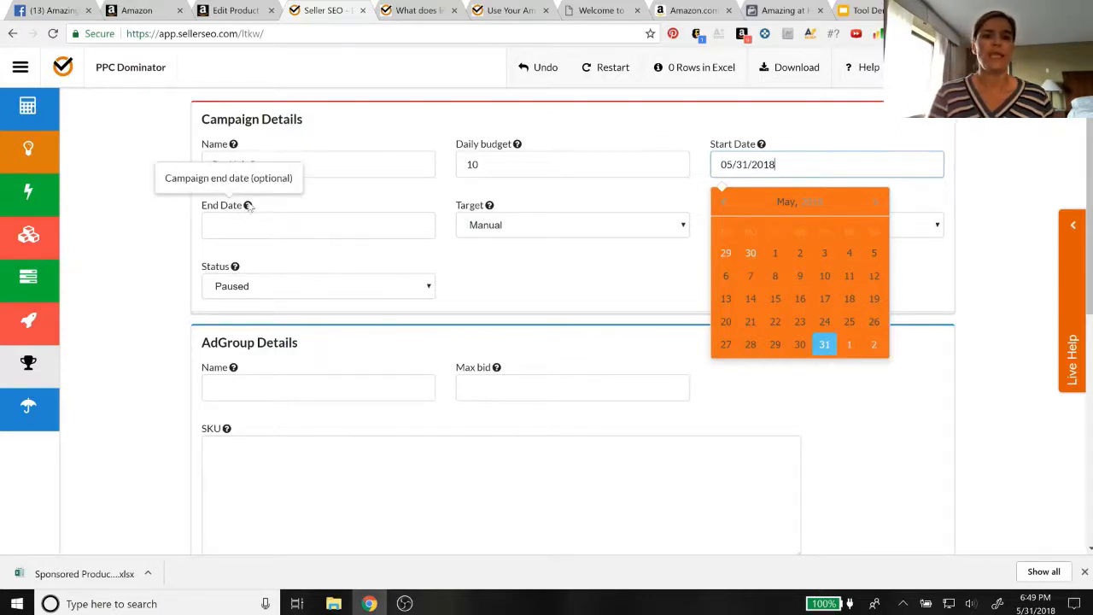
{"action": "left_click", "coordinate": [568, 228]}
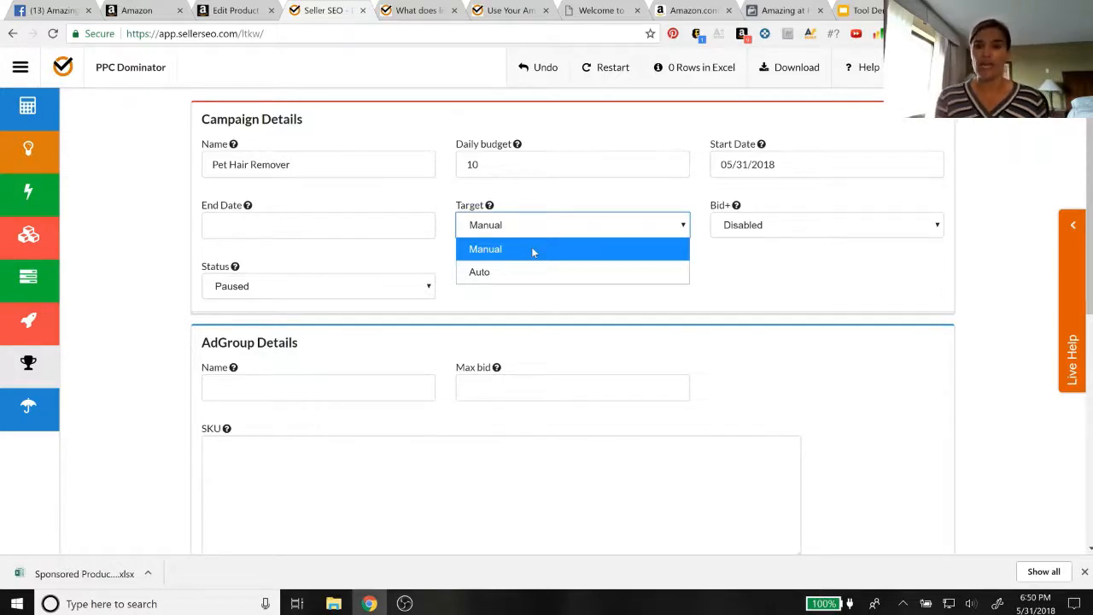
{"action": "left_click", "coordinate": [533, 251]}
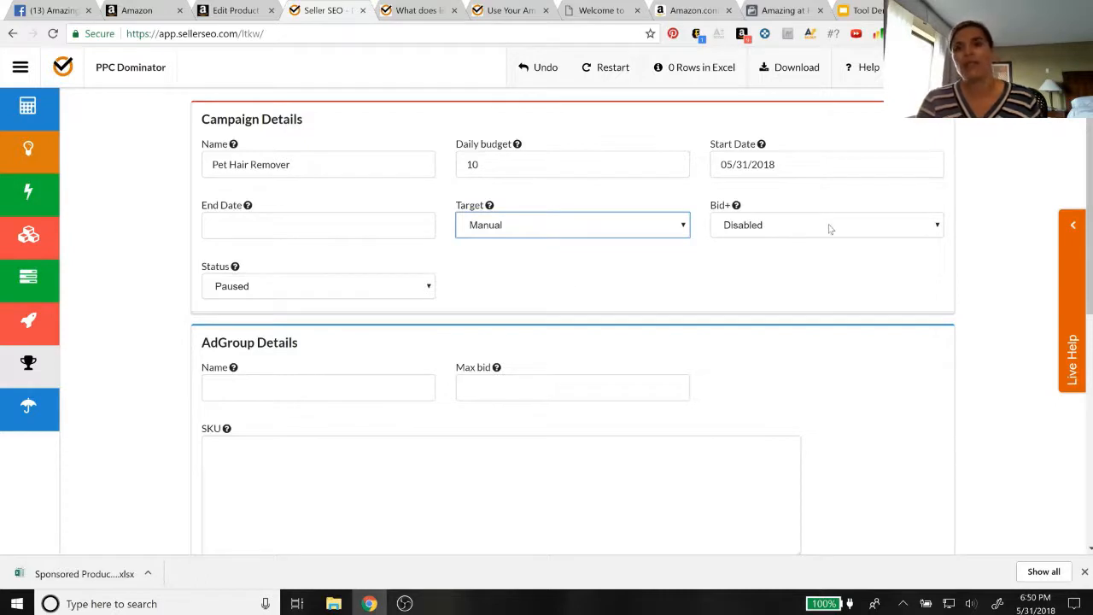
Keep the campaign status at Paused and name the ad group "Pet Hair Remover"
{"action": "mouse_move", "coordinate": [719, 205]}
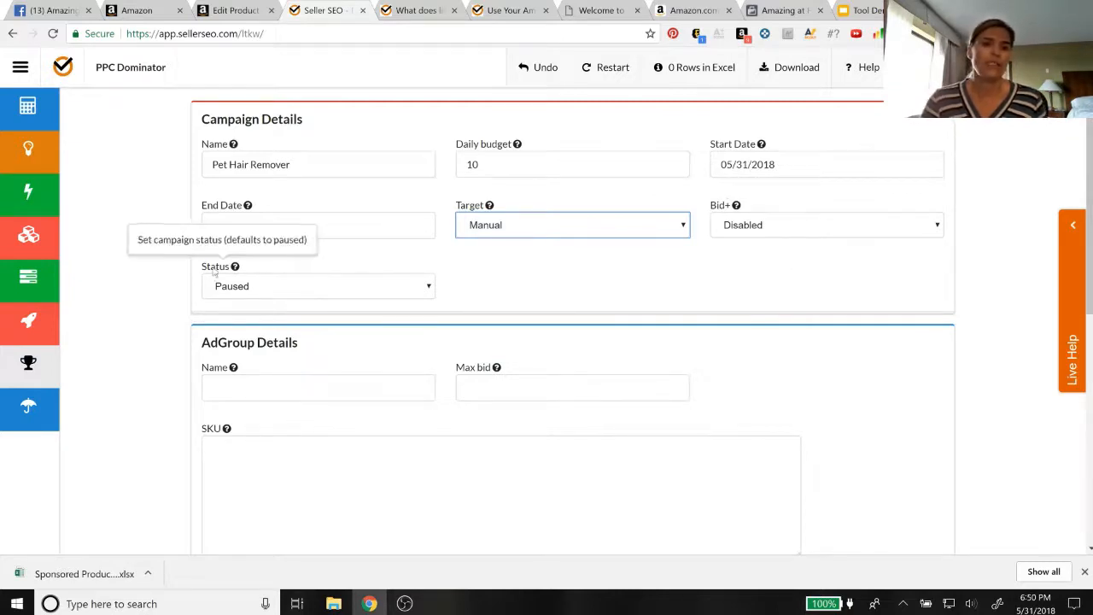
{"action": "left_click", "coordinate": [292, 285]}
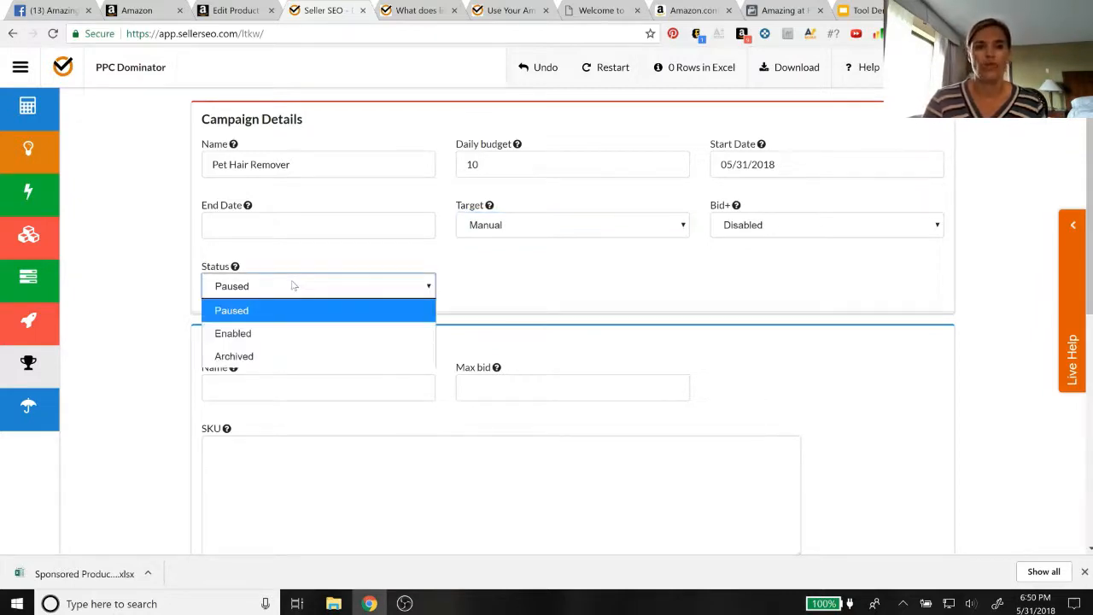
{"action": "left_click", "coordinate": [293, 285]}
{"action": "left_click", "coordinate": [256, 387]}
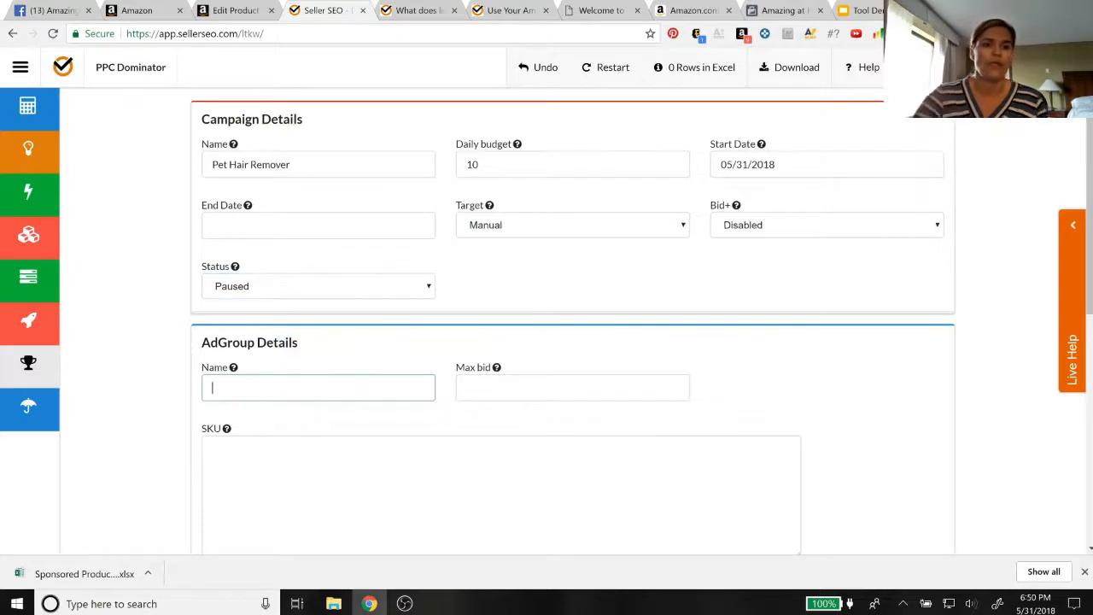
{"action": "scroll", "coordinate": [243, 400], "scroll_direction": "down", "scroll_amount": 2}
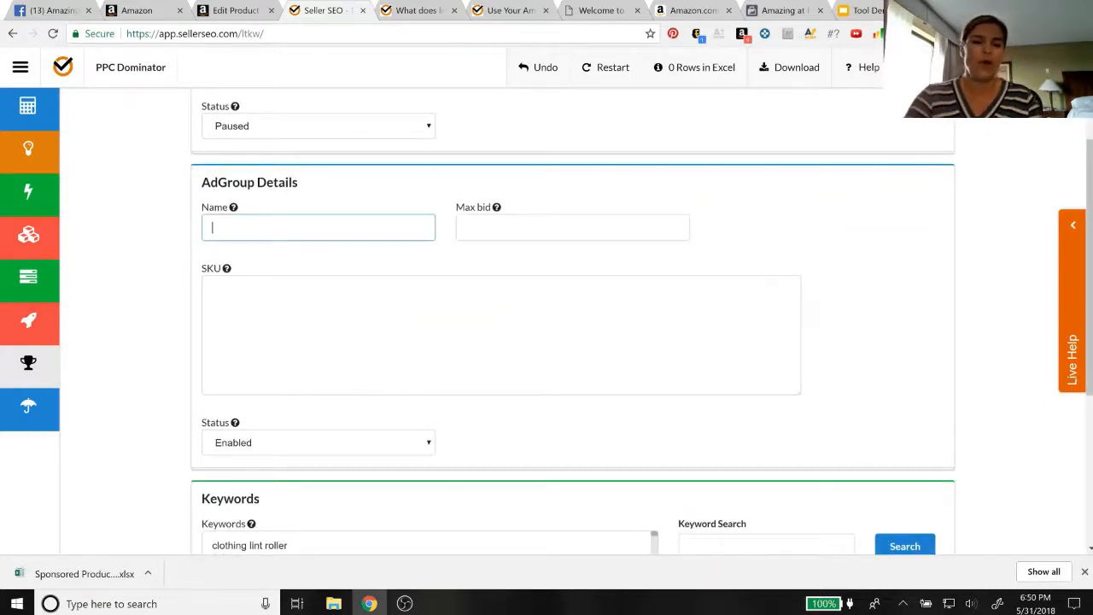
{"action": "type", "text": "Pet Hair Rem"}
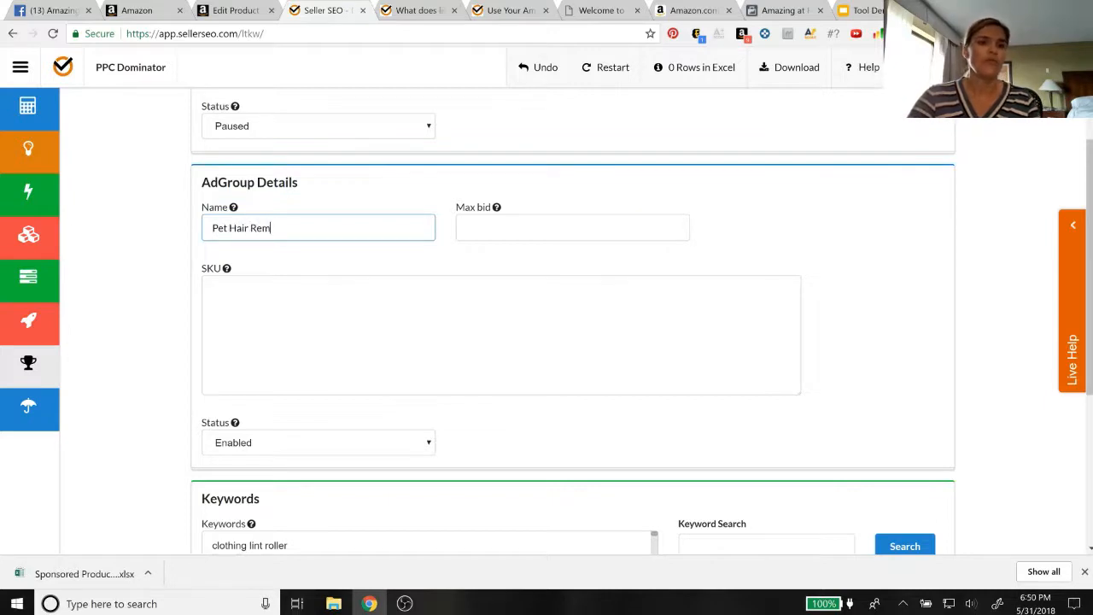
{"action": "type", "text": "over"}
{"action": "key", "text": "Tab"}
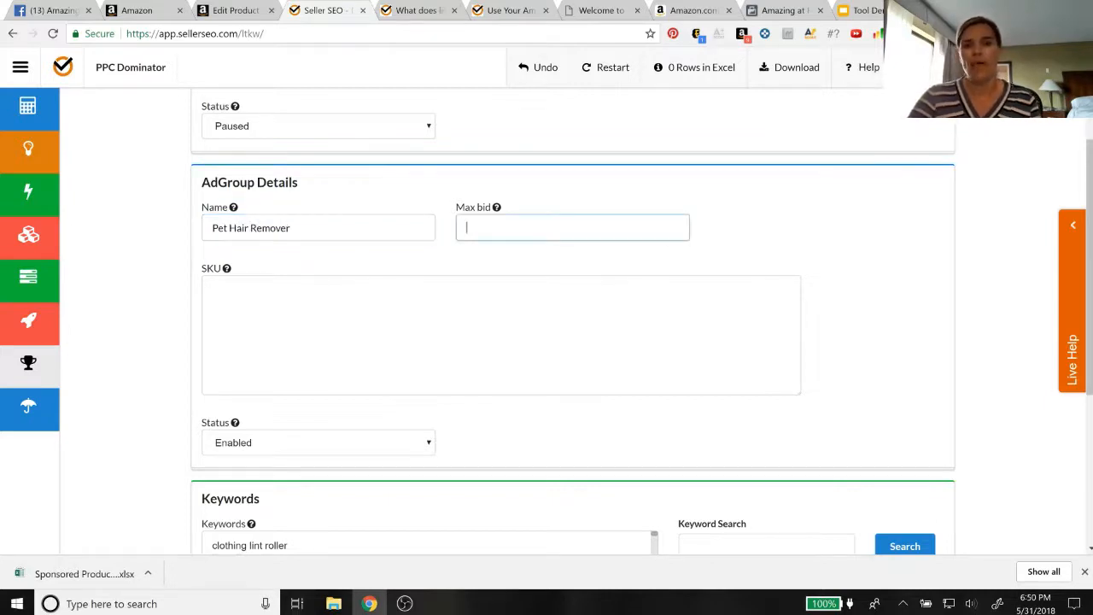
{"action": "mouse_move", "coordinate": [496, 208]}
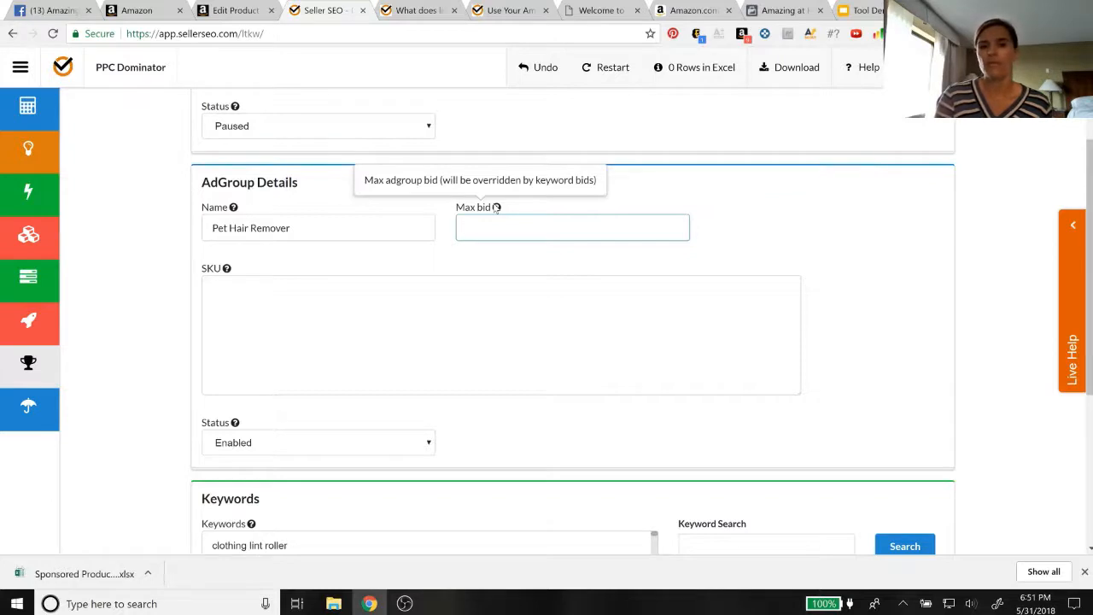
Enter "Pet-hair-wgv-1" as the ad group's SKU
{"action": "left_click", "coordinate": [316, 299]}
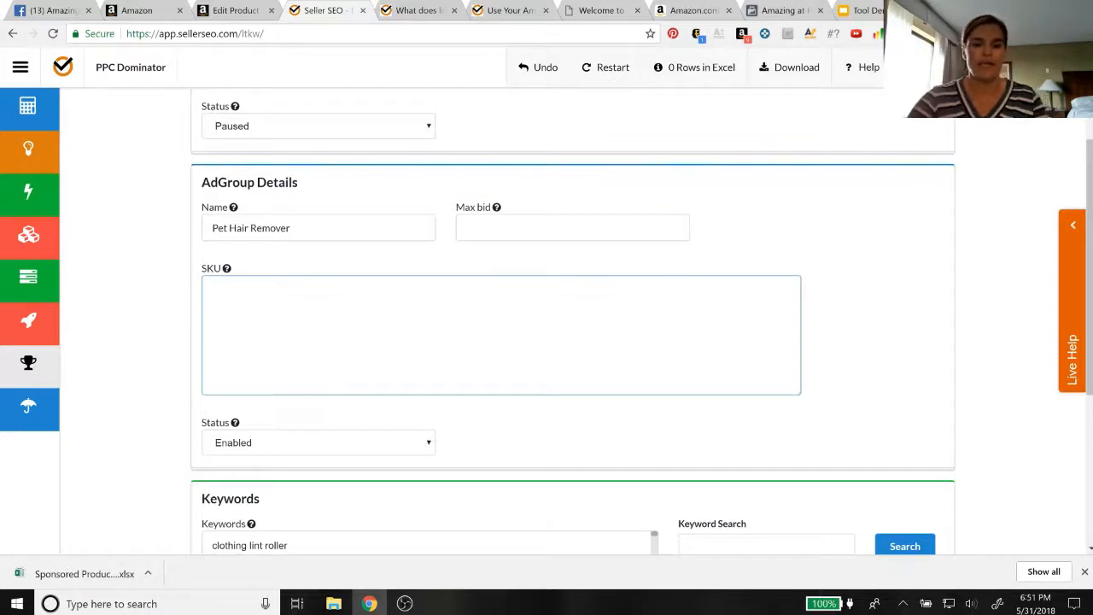
{"action": "type", "text": "Pet-hair"}
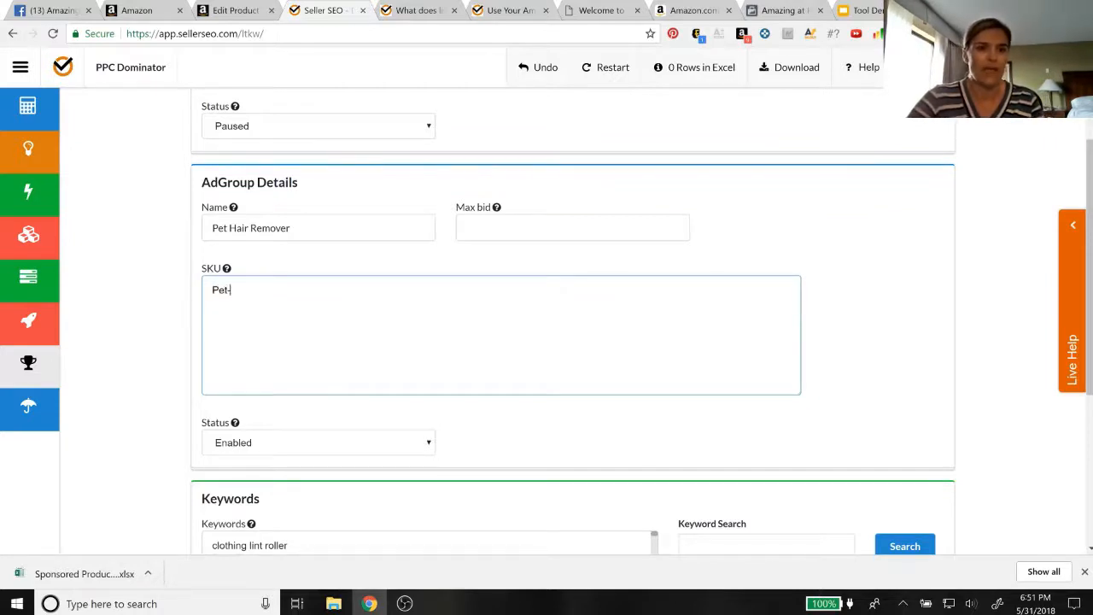
{"action": "type", "text": "-"}
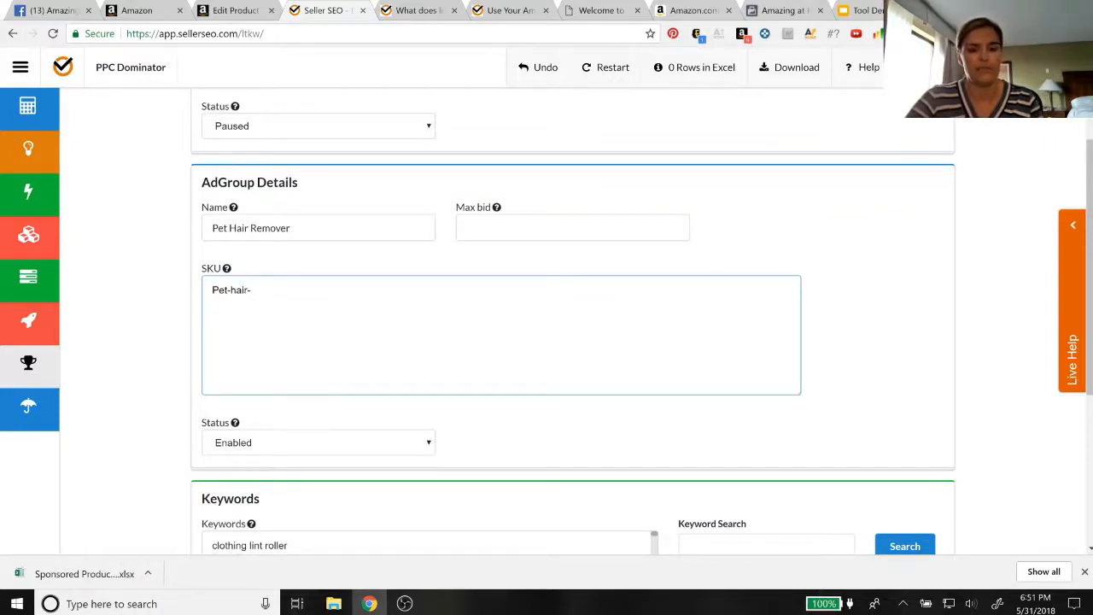
{"action": "type", "text": "wgv-1"}
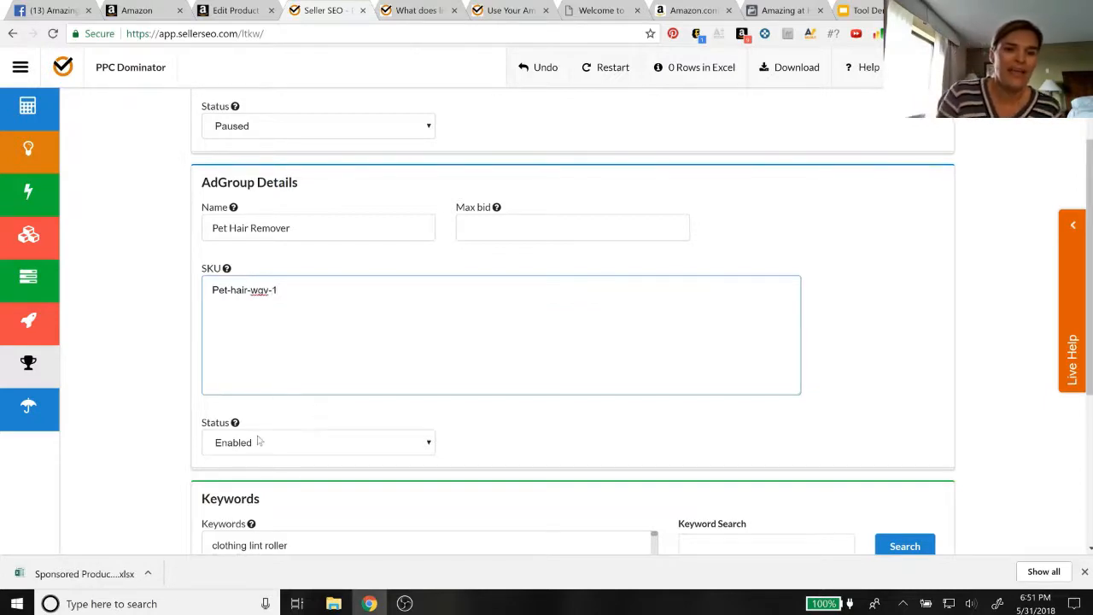
Set the ad group's status to Paused
{"action": "scroll", "coordinate": [346, 374], "scroll_direction": "down", "scroll_amount": 1}
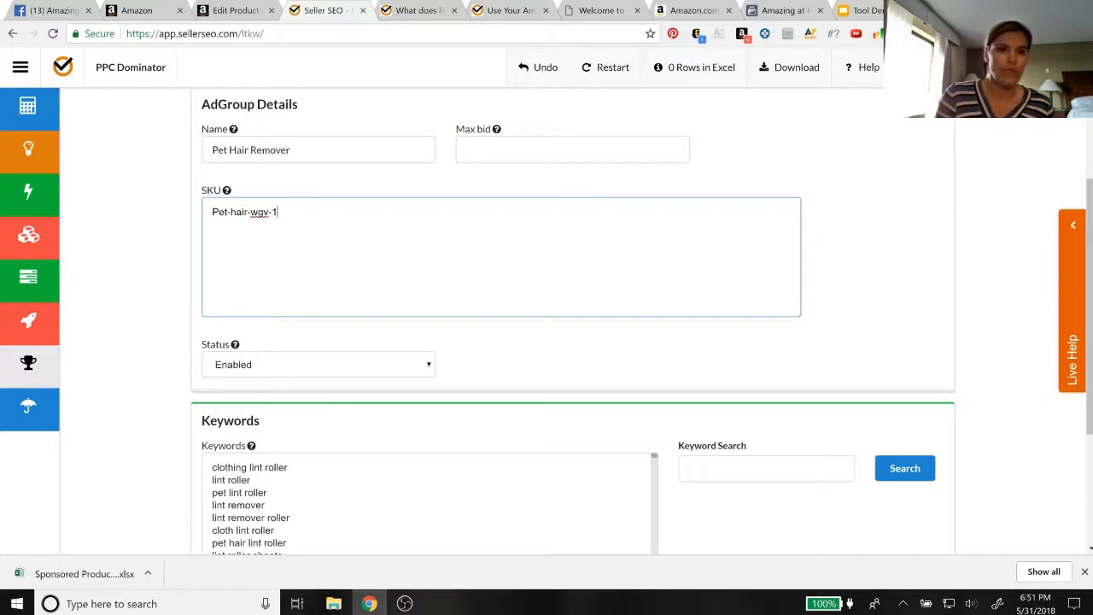
{"action": "scroll", "coordinate": [556, 320], "scroll_direction": "down", "scroll_amount": 1}
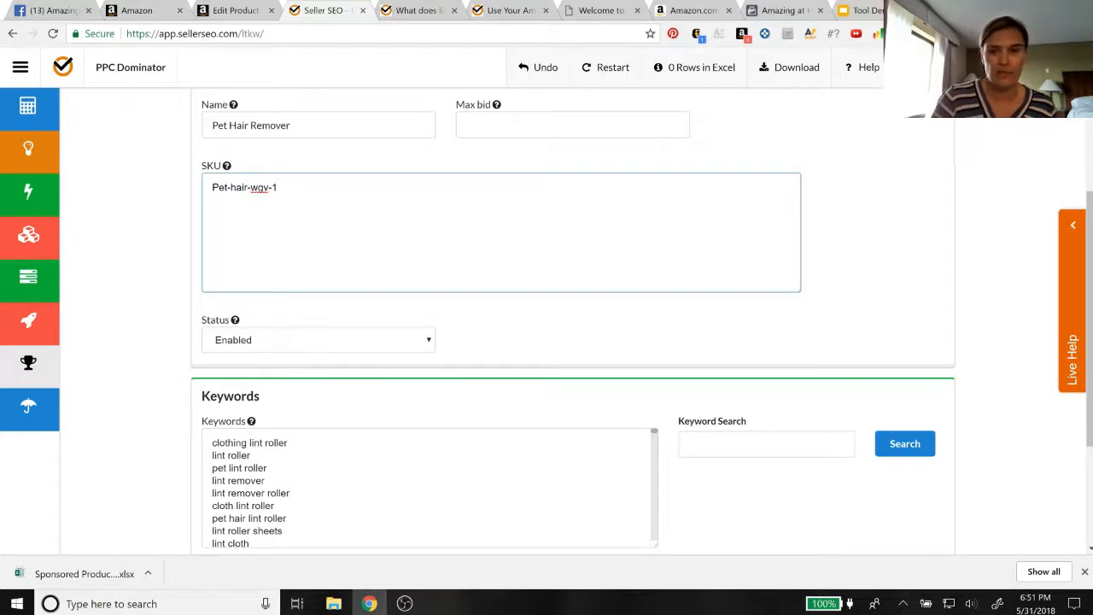
{"action": "scroll", "coordinate": [572, 321], "scroll_direction": "down", "scroll_amount": 1}
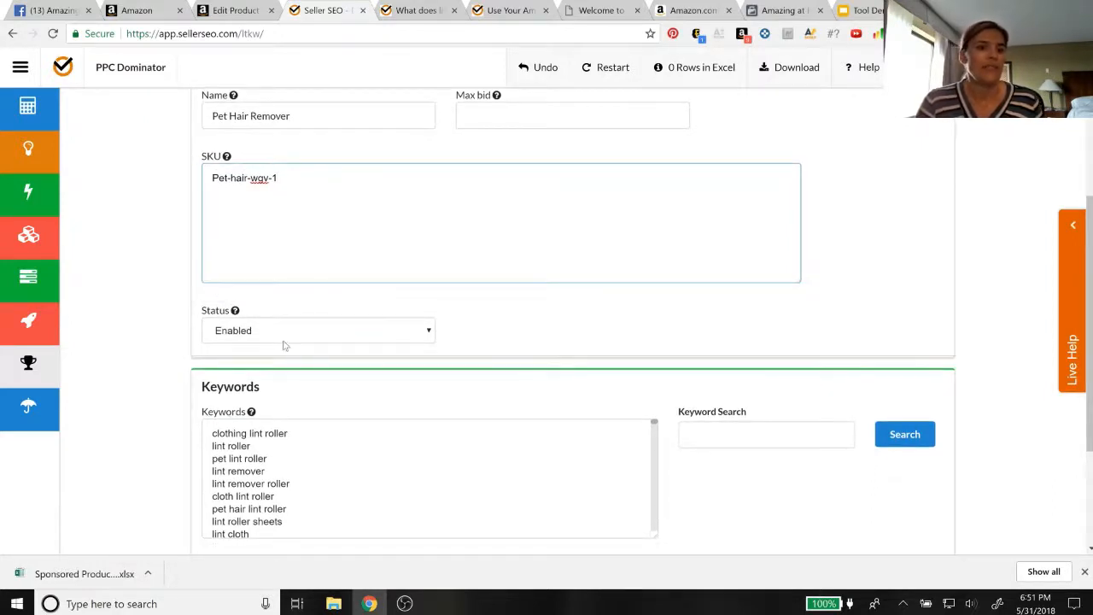
{"action": "scroll", "coordinate": [506, 355], "scroll_direction": "down", "scroll_amount": 1}
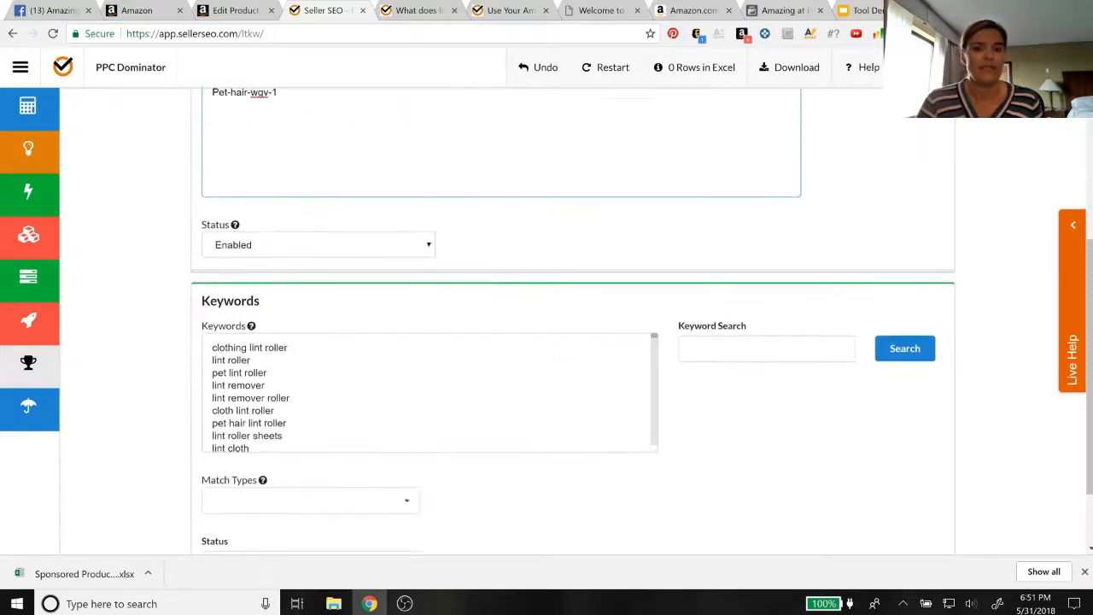
{"action": "left_click", "coordinate": [323, 245]}
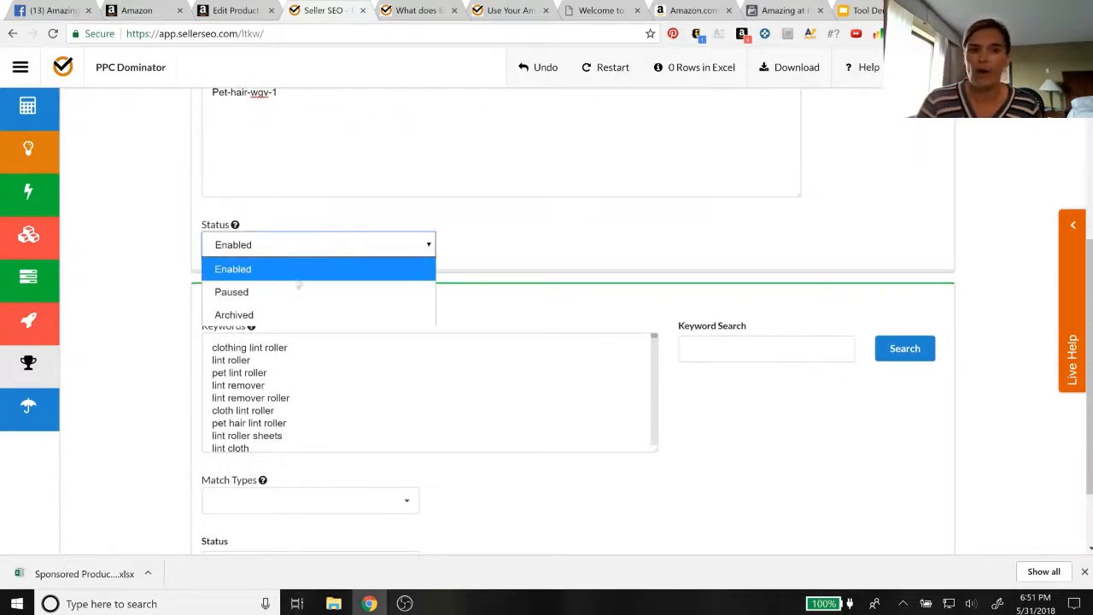
{"action": "left_click", "coordinate": [291, 292]}
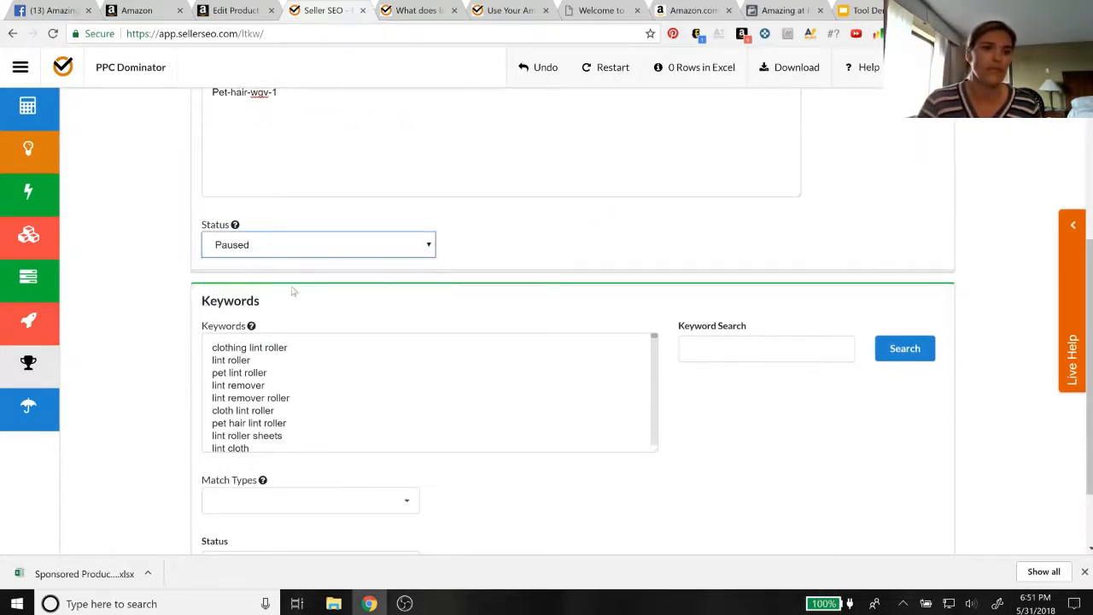
Look through the list of imported keywords in the Keywords section
{"action": "scroll", "coordinate": [373, 315], "scroll_direction": "down", "scroll_amount": 1}
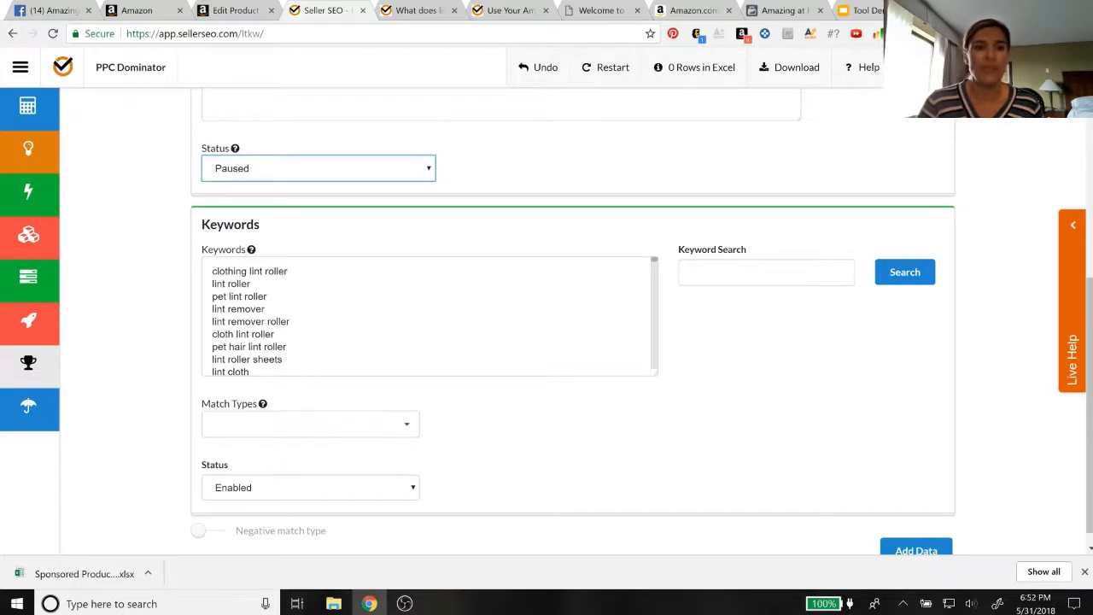
{"action": "scroll", "coordinate": [427, 317], "scroll_direction": "down", "scroll_amount": 1}
{"action": "scroll", "coordinate": [427, 317], "scroll_direction": "up", "scroll_amount": 1}
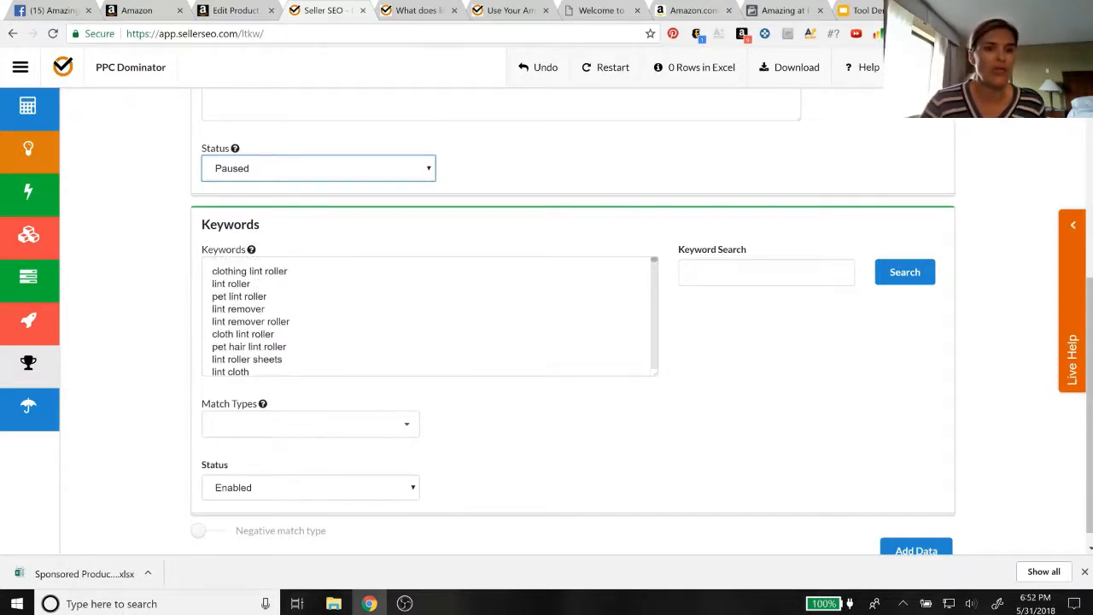
{"action": "scroll", "coordinate": [427, 316], "scroll_direction": "down", "scroll_amount": 5}
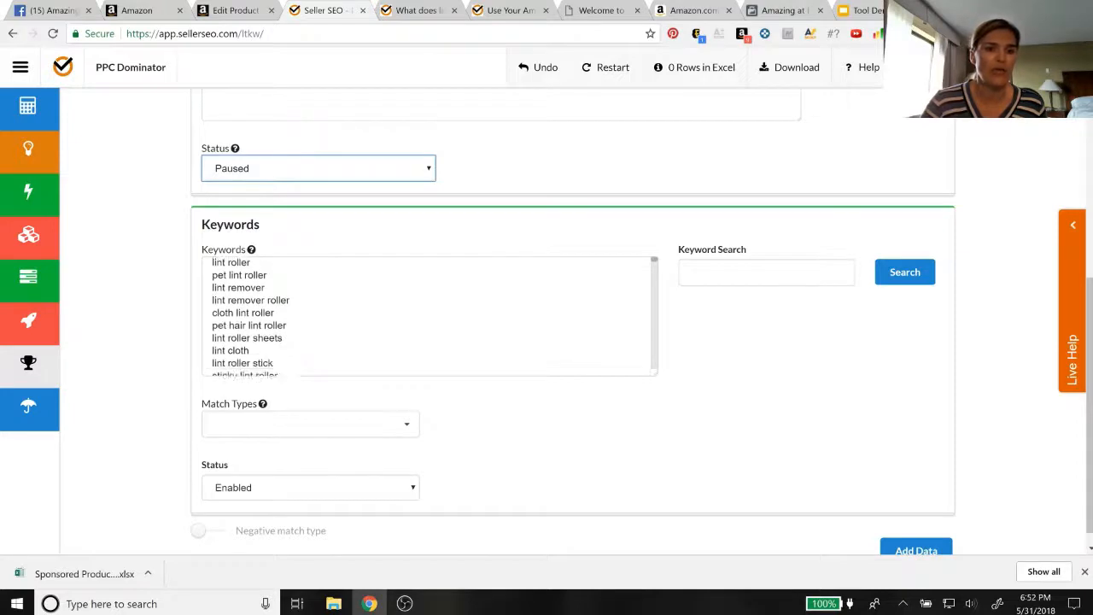
{"action": "scroll", "coordinate": [427, 317], "scroll_direction": "down", "scroll_amount": 8}
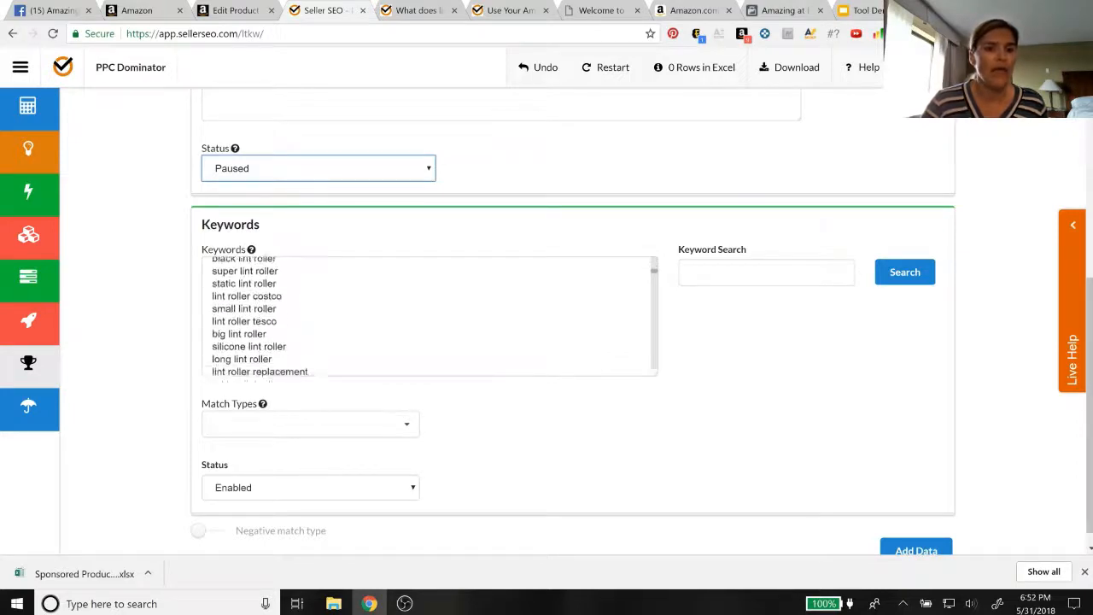
{"action": "scroll", "coordinate": [427, 317], "scroll_direction": "down", "scroll_amount": 8}
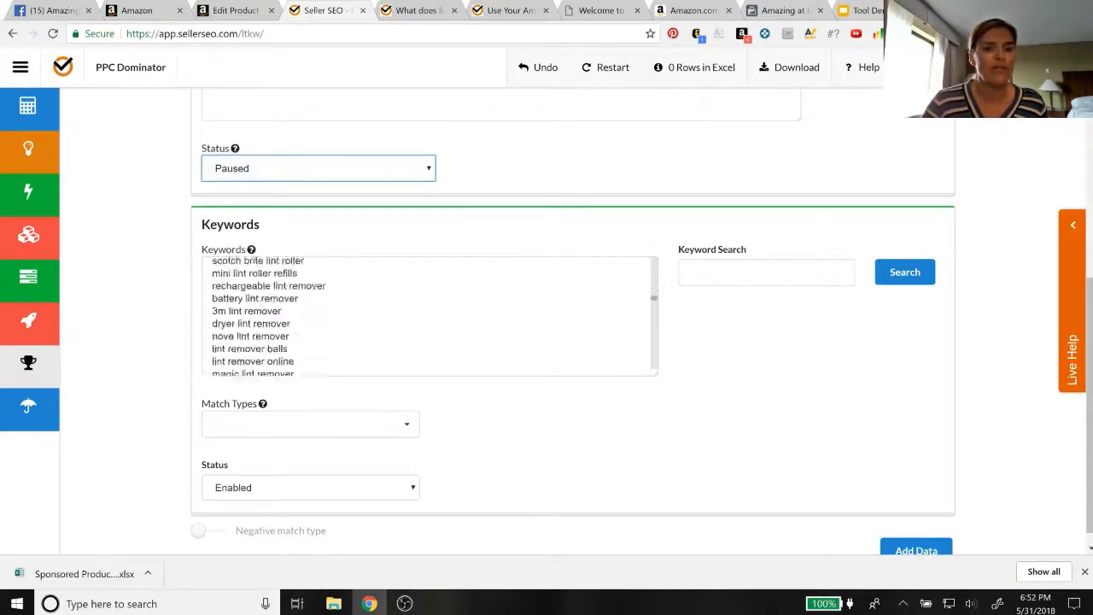
{"action": "scroll", "coordinate": [427, 316], "scroll_direction": "down", "scroll_amount": 8}
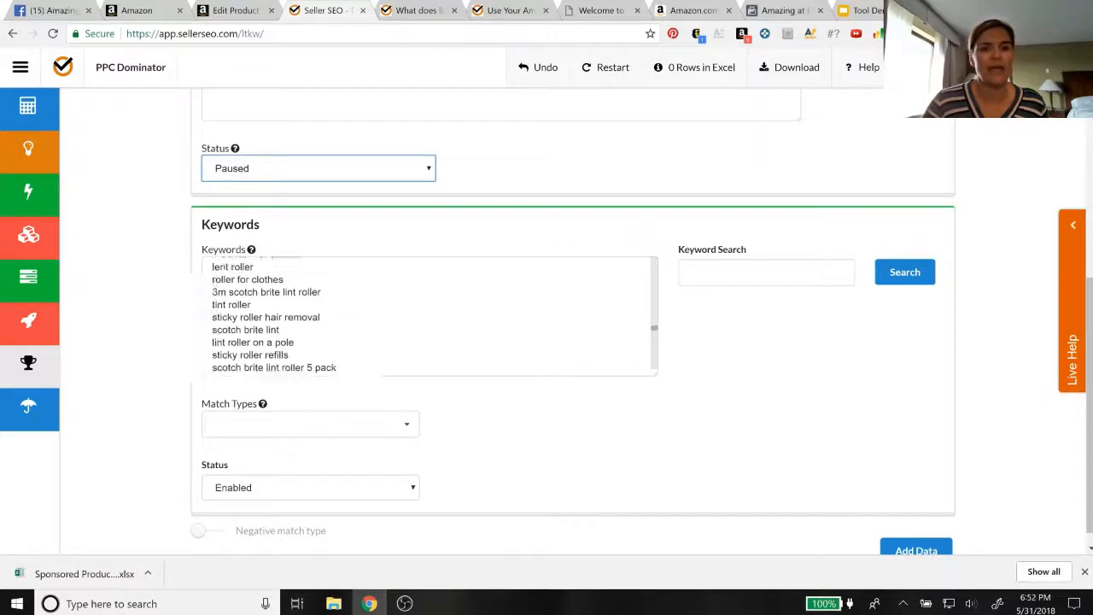
{"action": "scroll", "coordinate": [427, 316], "scroll_direction": "down", "scroll_amount": 8}
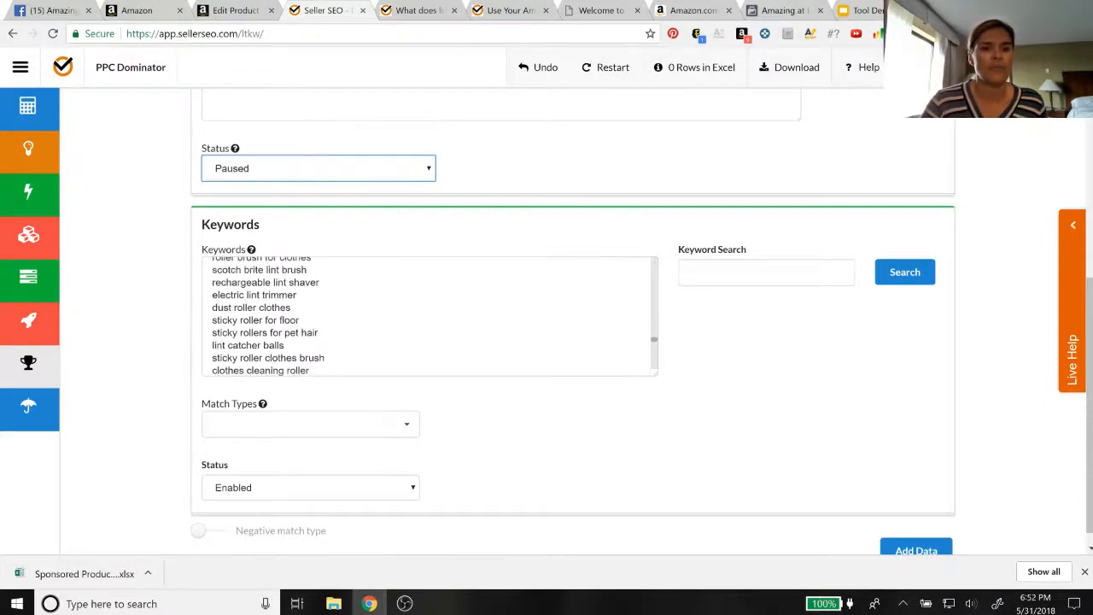
{"action": "scroll", "coordinate": [427, 317], "scroll_direction": "down", "scroll_amount": 5}
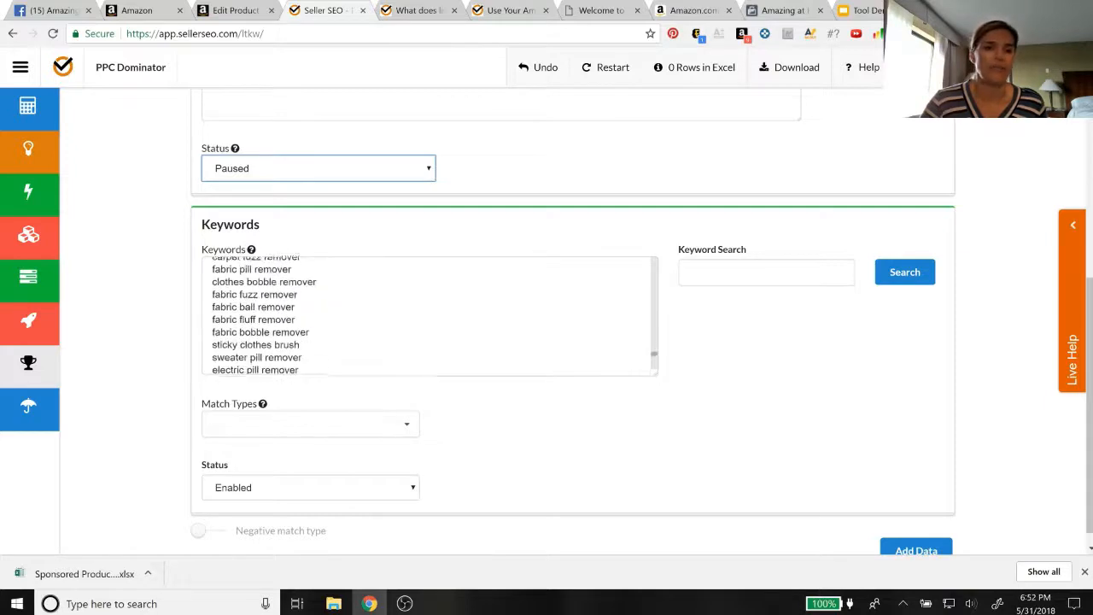
Set the keywords' match type to Phrase with a phrase bid of .75 and add the data to the campaign's Excel rows
{"action": "left_click", "coordinate": [230, 426]}
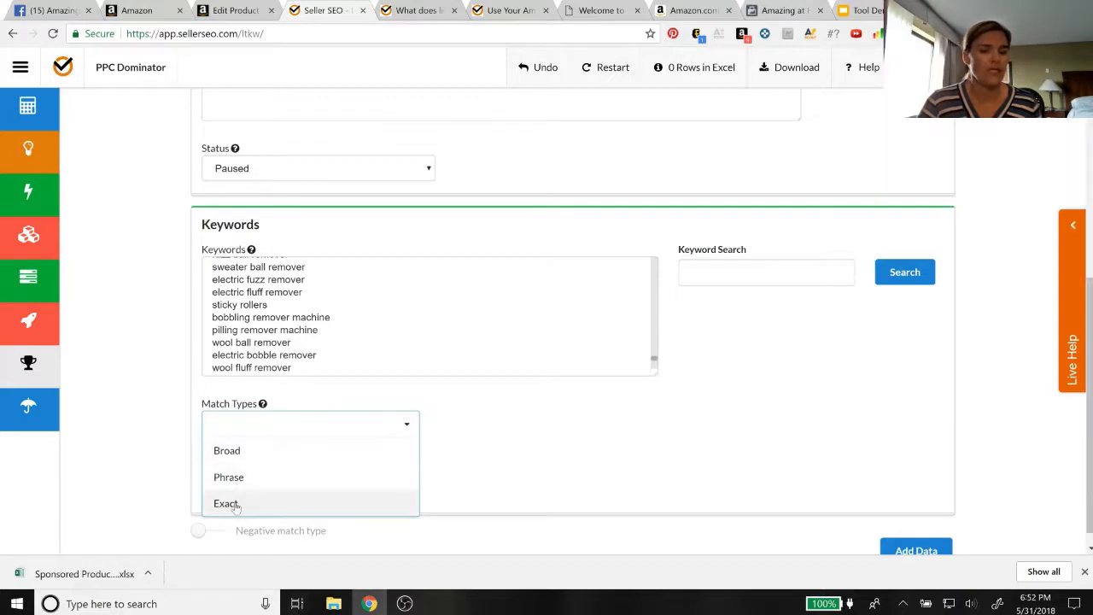
{"action": "left_click", "coordinate": [232, 478]}
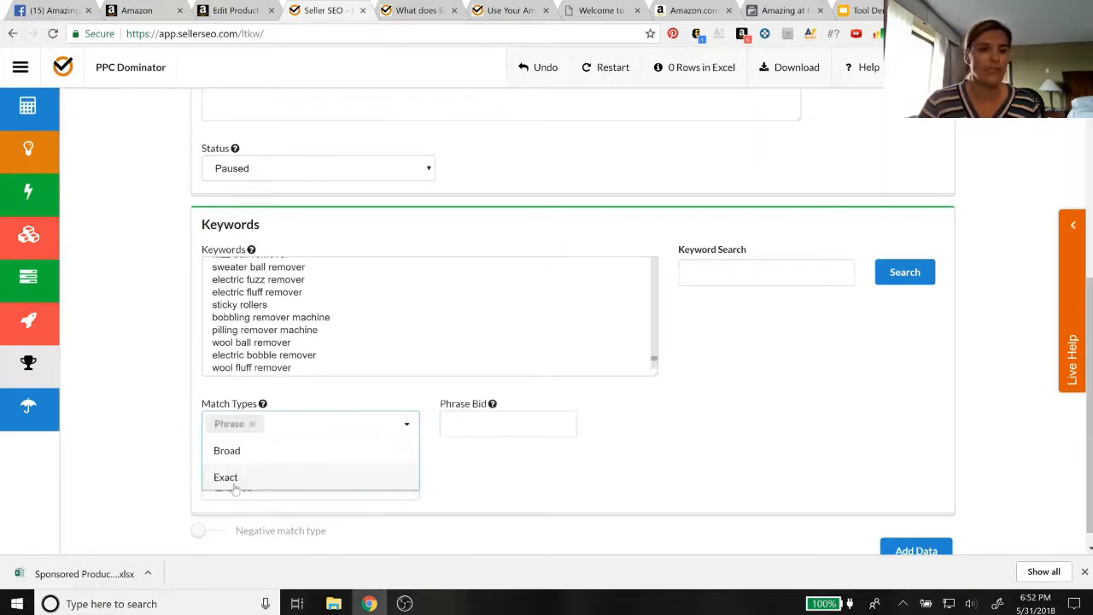
{"action": "left_click", "coordinate": [568, 490]}
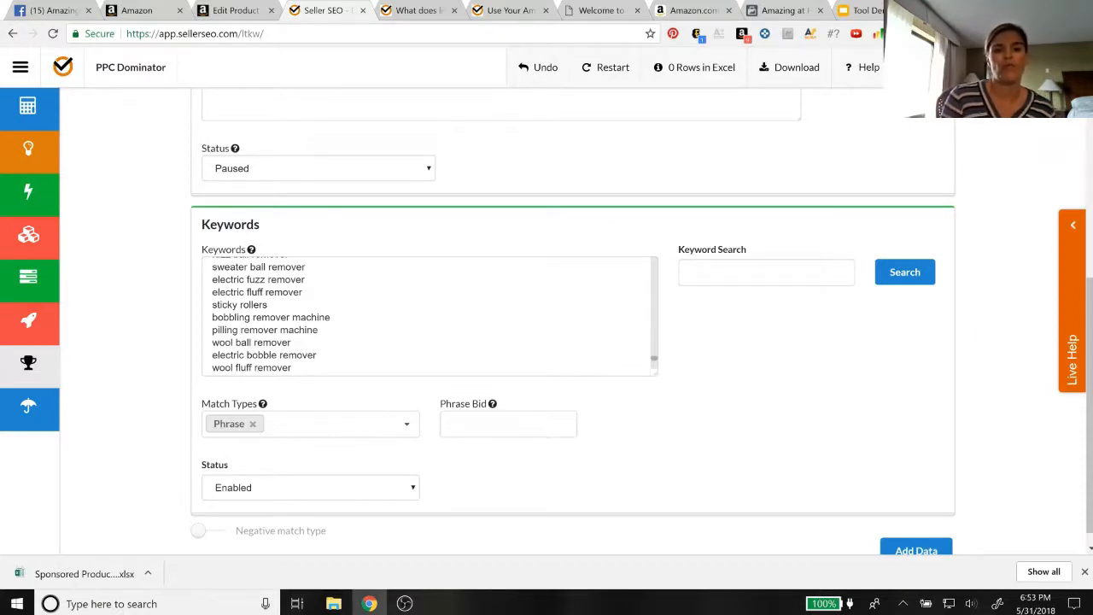
{"action": "left_click", "coordinate": [508, 423]}
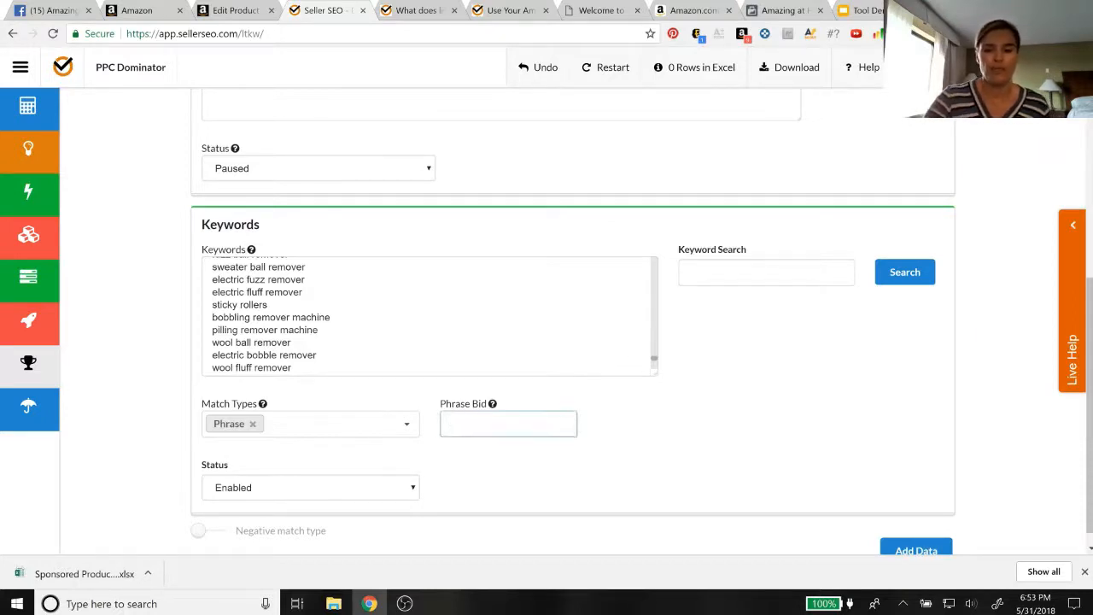
{"action": "type", "text": ".75"}
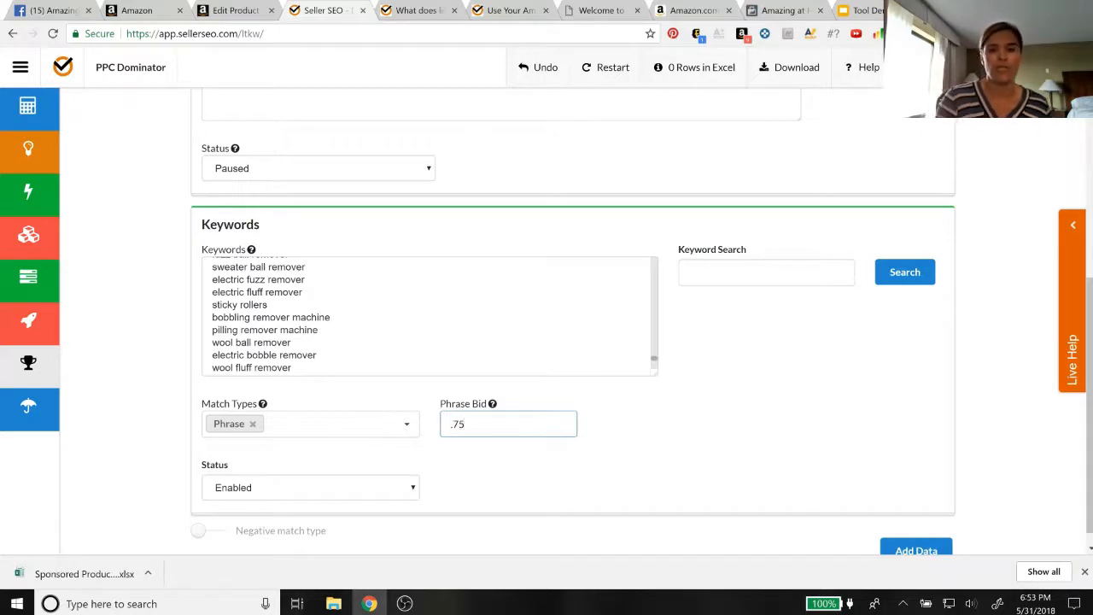
{"action": "scroll", "coordinate": [522, 515], "scroll_direction": "down", "scroll_amount": 1}
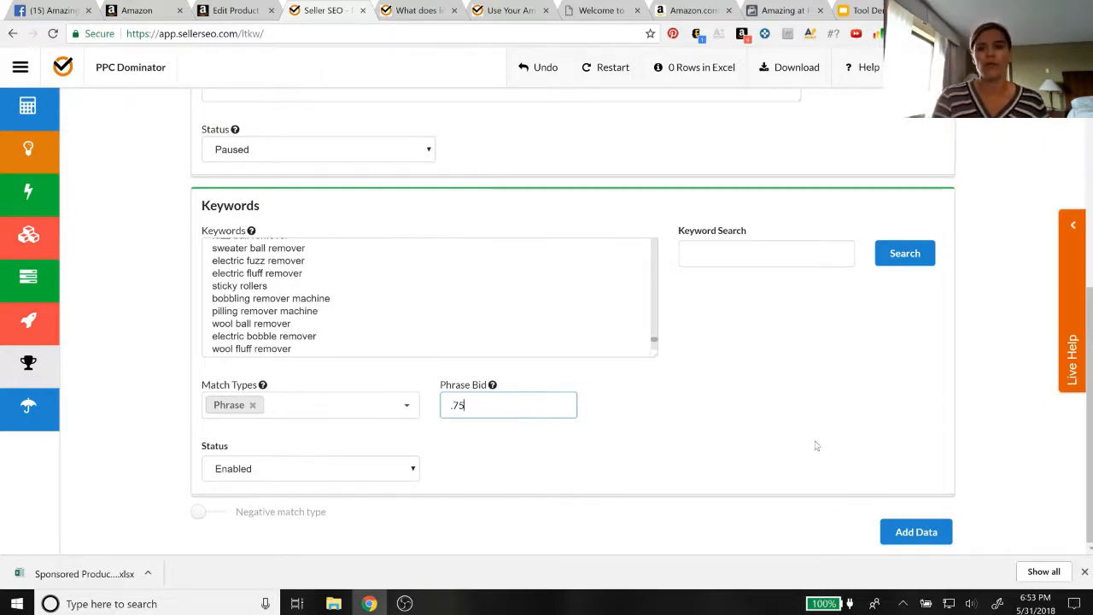
{"action": "left_click", "coordinate": [915, 533]}
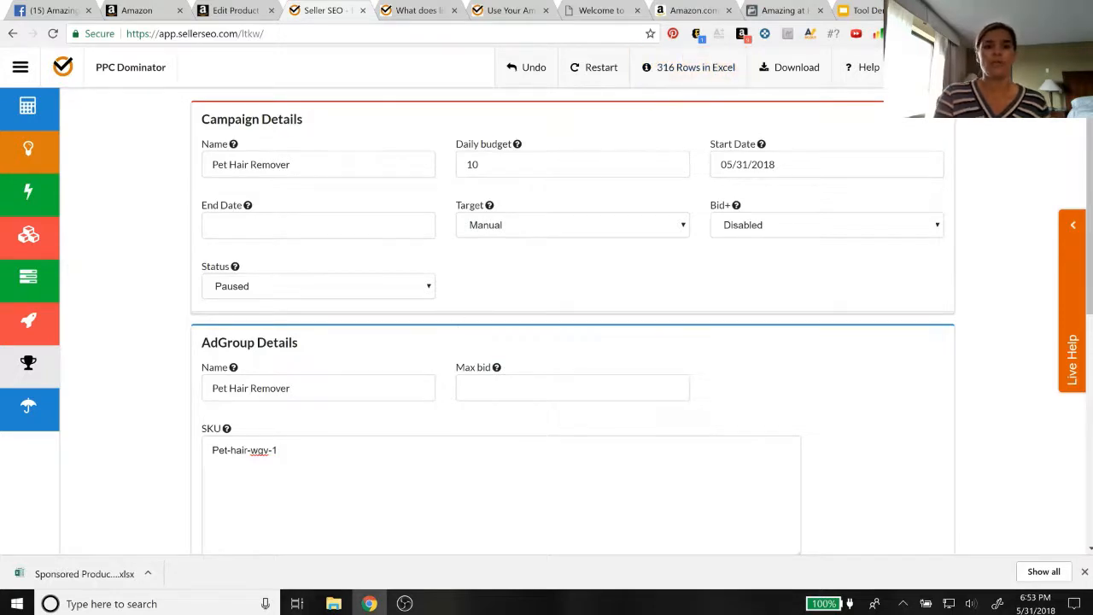
Search for potential campaign keywords with the term "cat hair glove" in the Keywords section
{"action": "scroll", "coordinate": [555, 324], "scroll_direction": "down", "scroll_amount": 3}
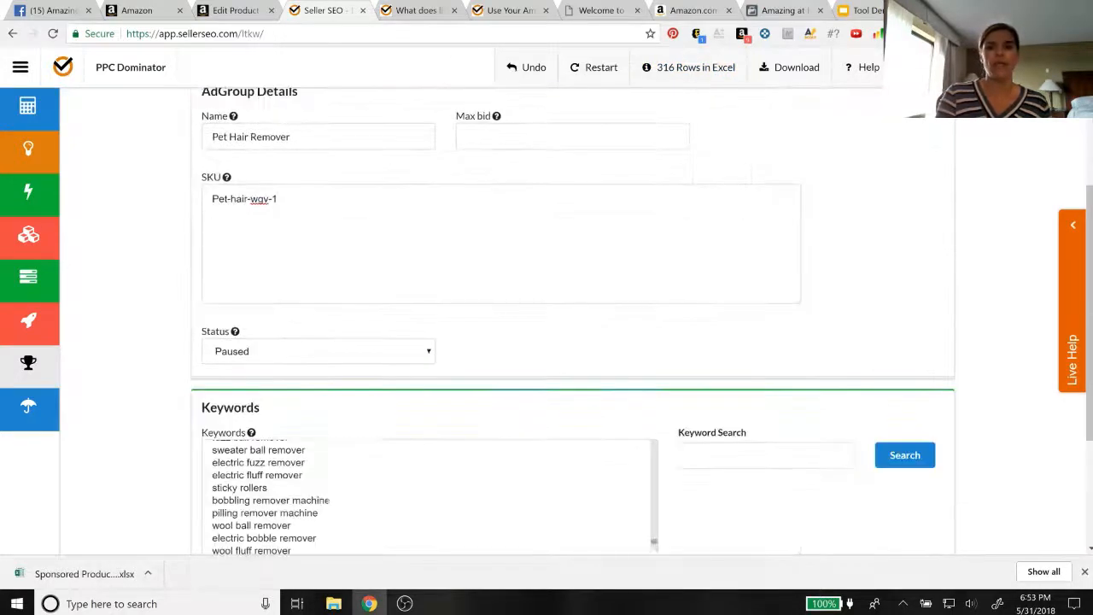
{"action": "scroll", "coordinate": [398, 454], "scroll_direction": "down", "scroll_amount": 2}
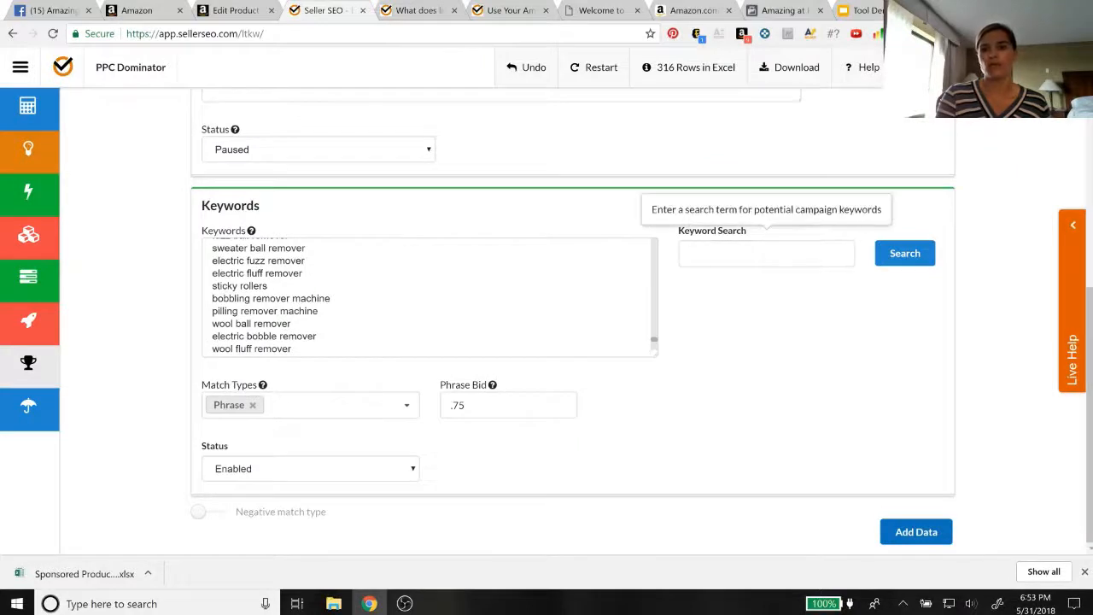
{"action": "left_click", "coordinate": [766, 253]}
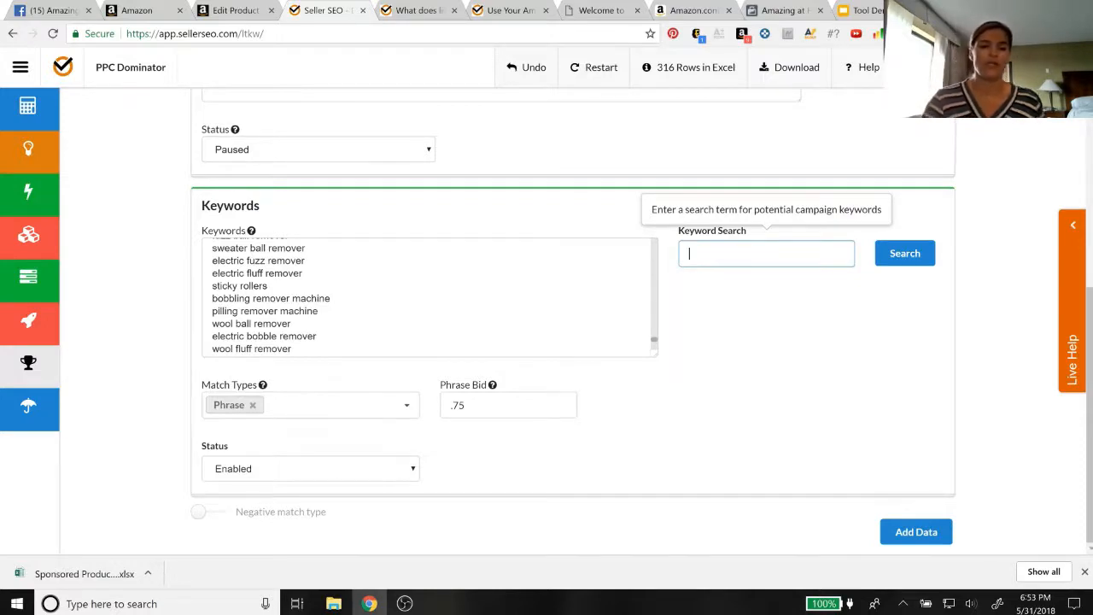
{"action": "type", "text": "cat hair"}
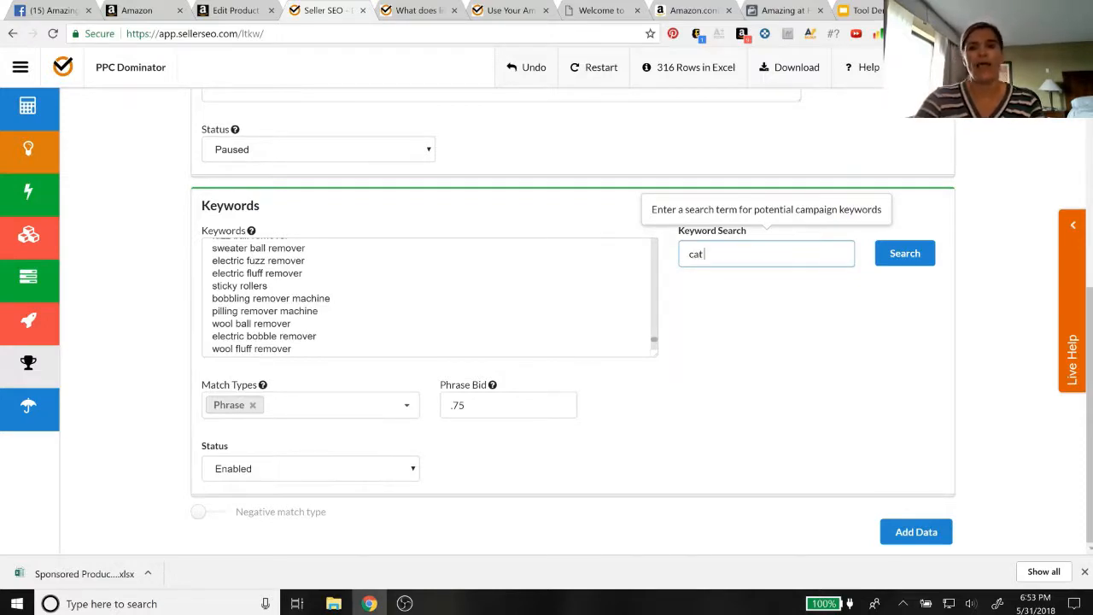
{"action": "type", "text": "glove"}
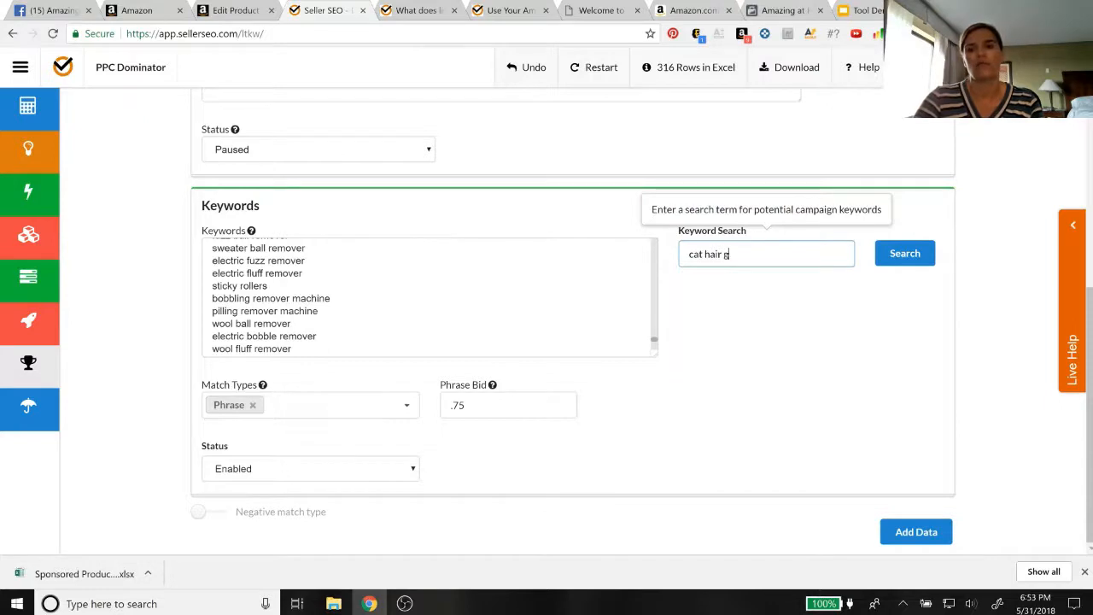
{"action": "left_click", "coordinate": [921, 255]}
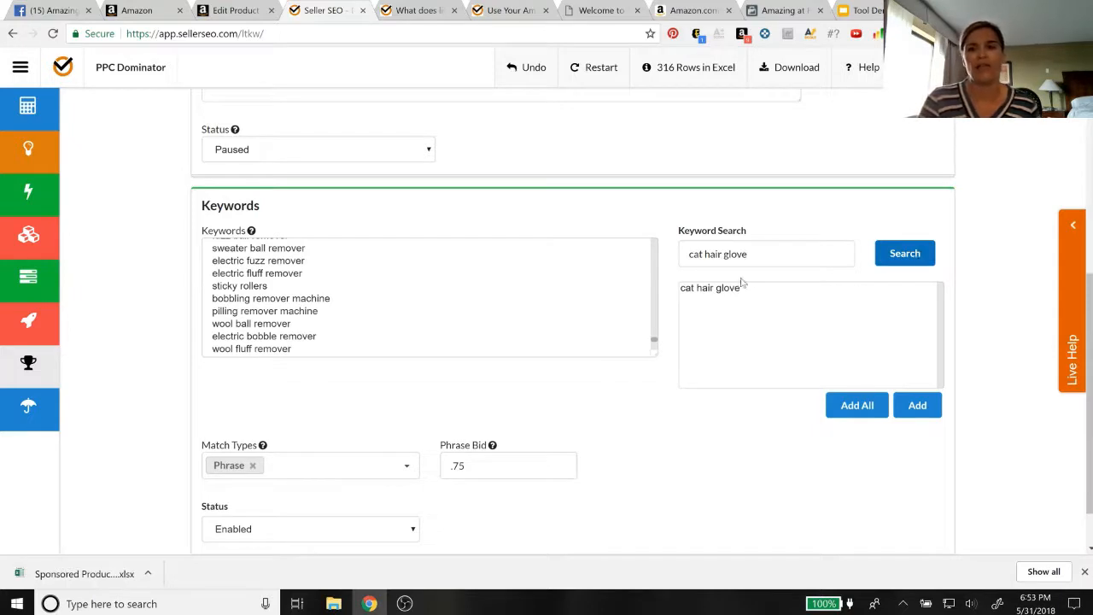
Change the keyword search term to "pet hair glove" and run the search
{"action": "left_click", "coordinate": [700, 254]}
{"action": "double_click", "coordinate": [700, 253]}
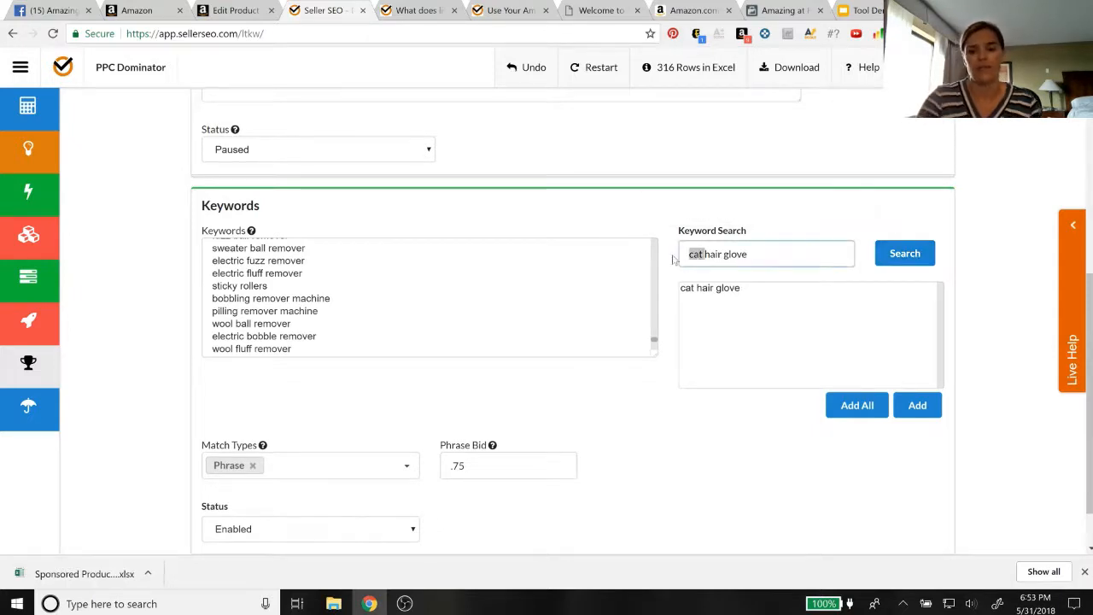
{"action": "type", "text": "pet"}
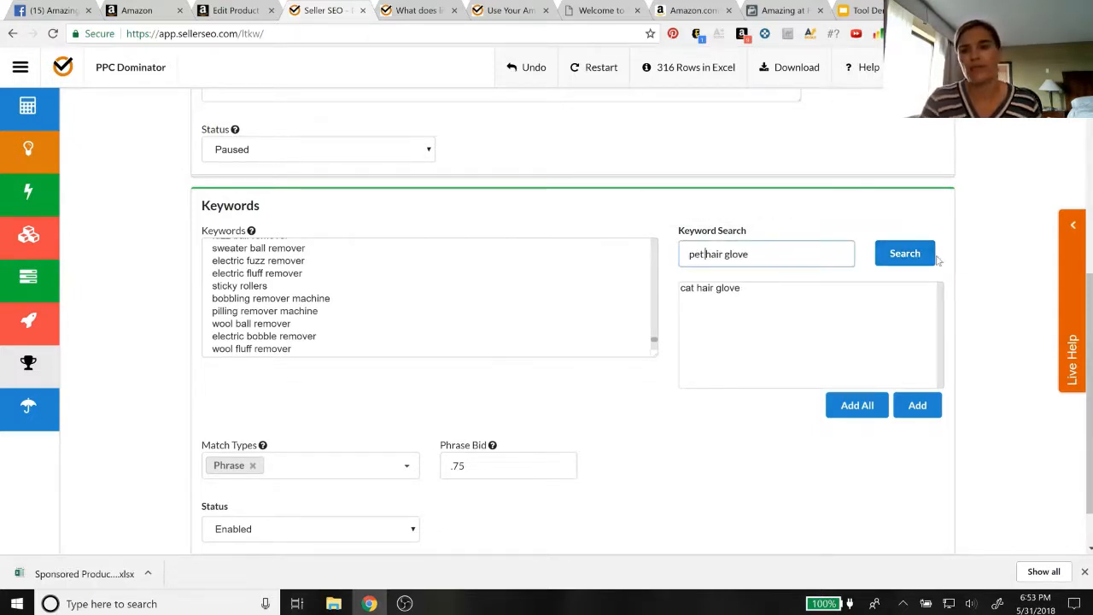
{"action": "left_click", "coordinate": [905, 255]}
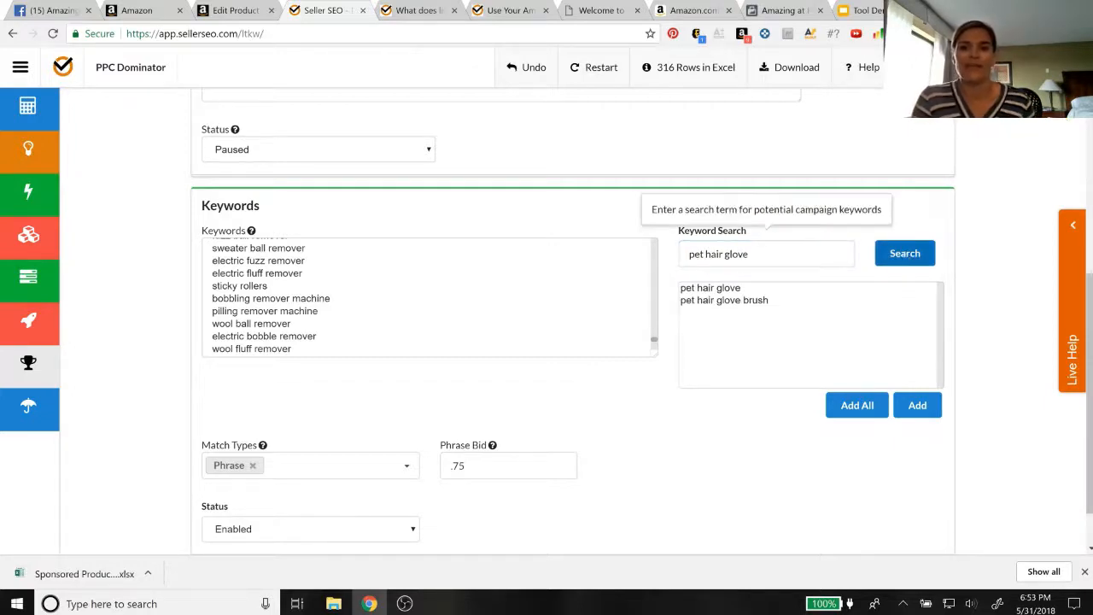
Search the keyword suggestions for "pet hair remover" instead
{"action": "left_click", "coordinate": [767, 255]}
{"action": "key", "text": "BackSpace"}
{"action": "key", "text": "BackSpace"}
{"action": "key", "text": "BackSpace"}
{"action": "key", "text": "BackSpace"}
{"action": "key", "text": "BackSpace"}
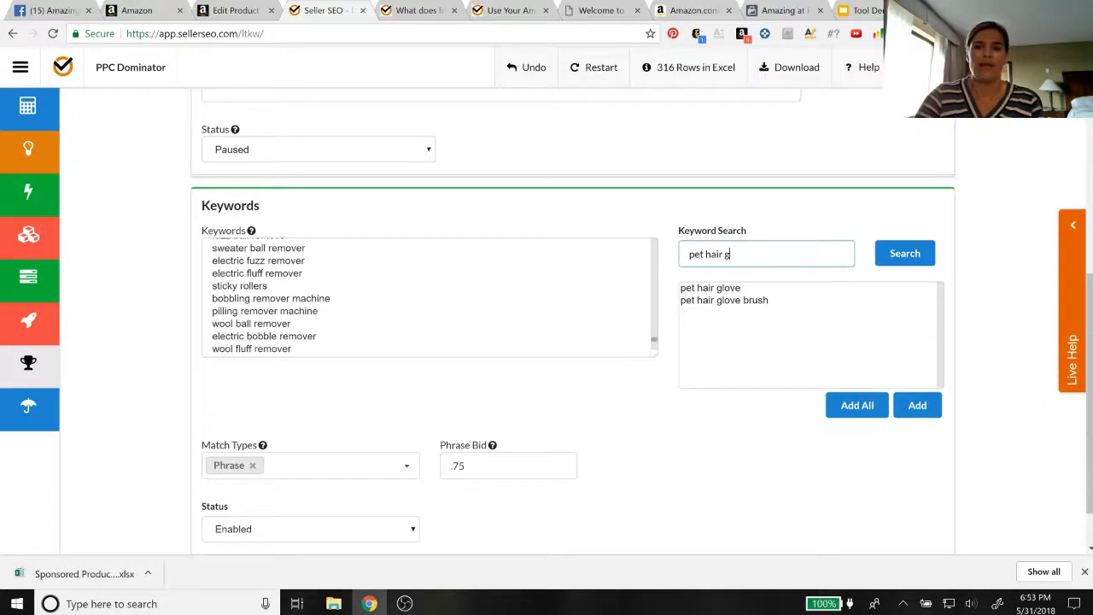
{"action": "type", "text": "remover"}
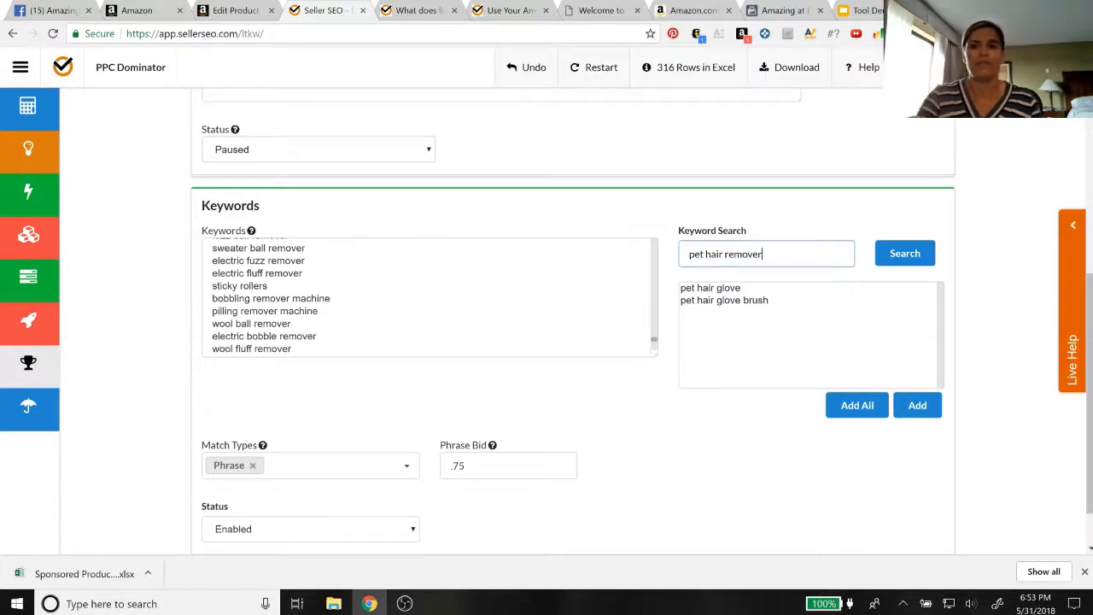
{"action": "left_click", "coordinate": [902, 254]}
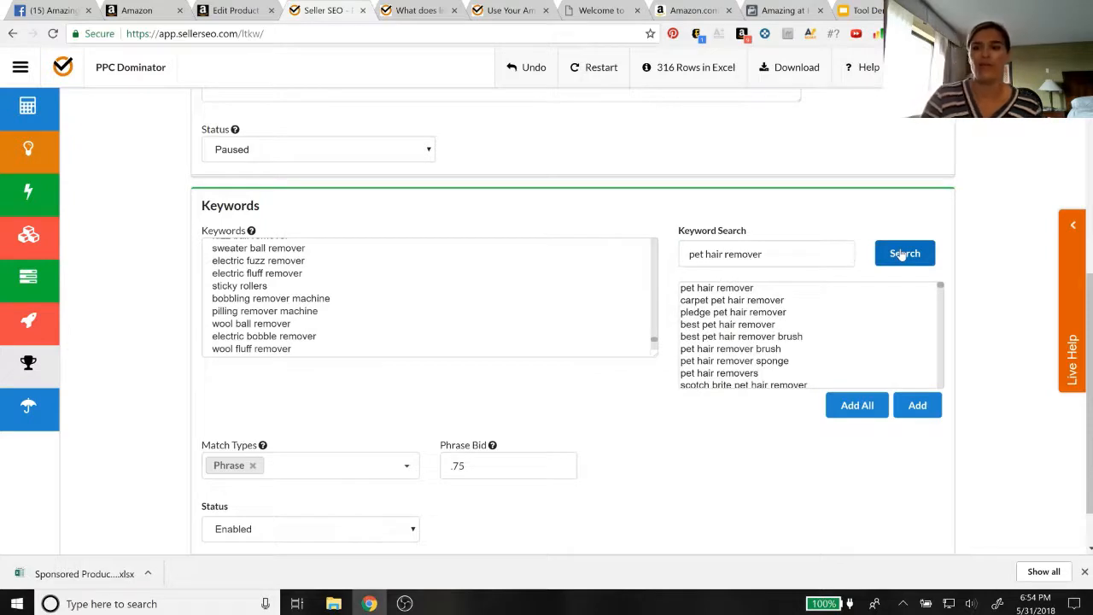
Add the suggestions "best pet hair remover" and "pet hair remover sponge" to the campaign's keywords and look through the remaining suggestions
{"action": "scroll", "coordinate": [875, 359], "scroll_direction": "down", "scroll_amount": 1}
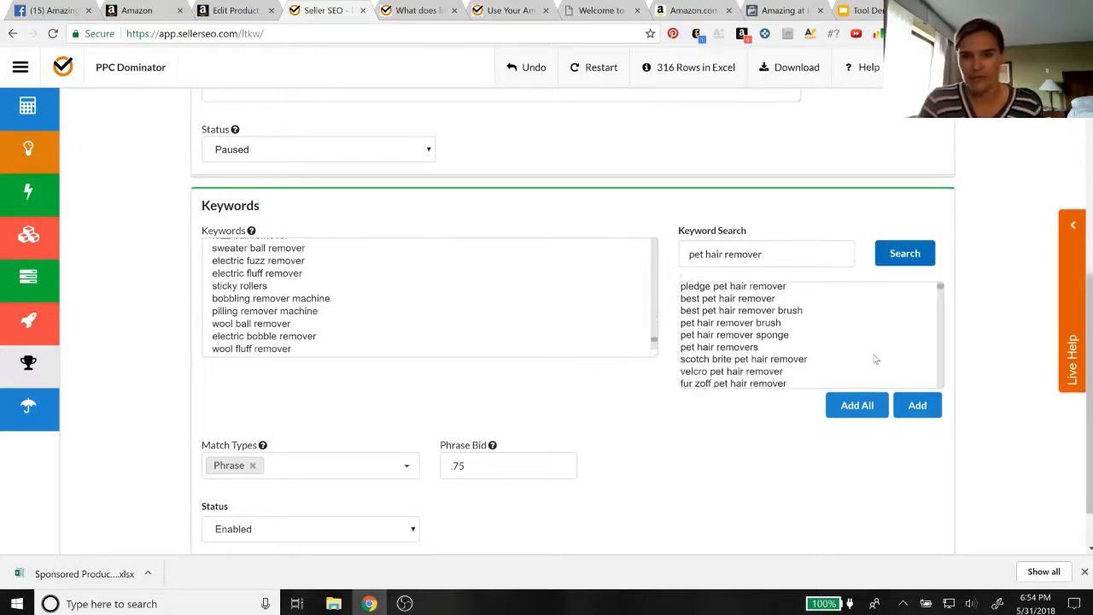
{"action": "scroll", "coordinate": [876, 359], "scroll_direction": "down", "scroll_amount": 1}
{"action": "scroll", "coordinate": [873, 359], "scroll_direction": "up", "scroll_amount": 3}
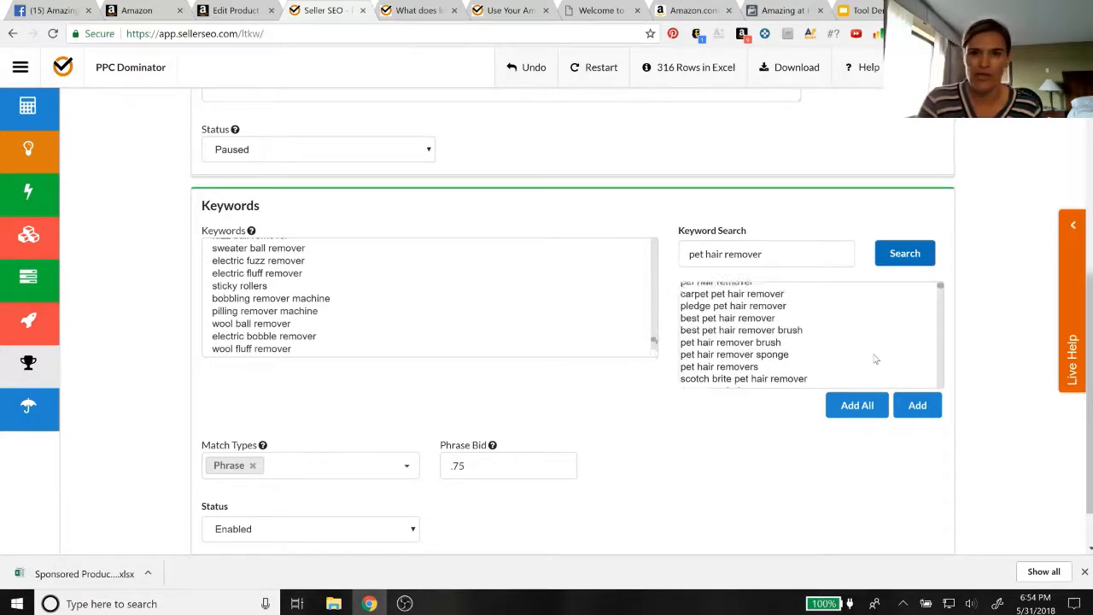
{"action": "left_click", "coordinate": [713, 325]}
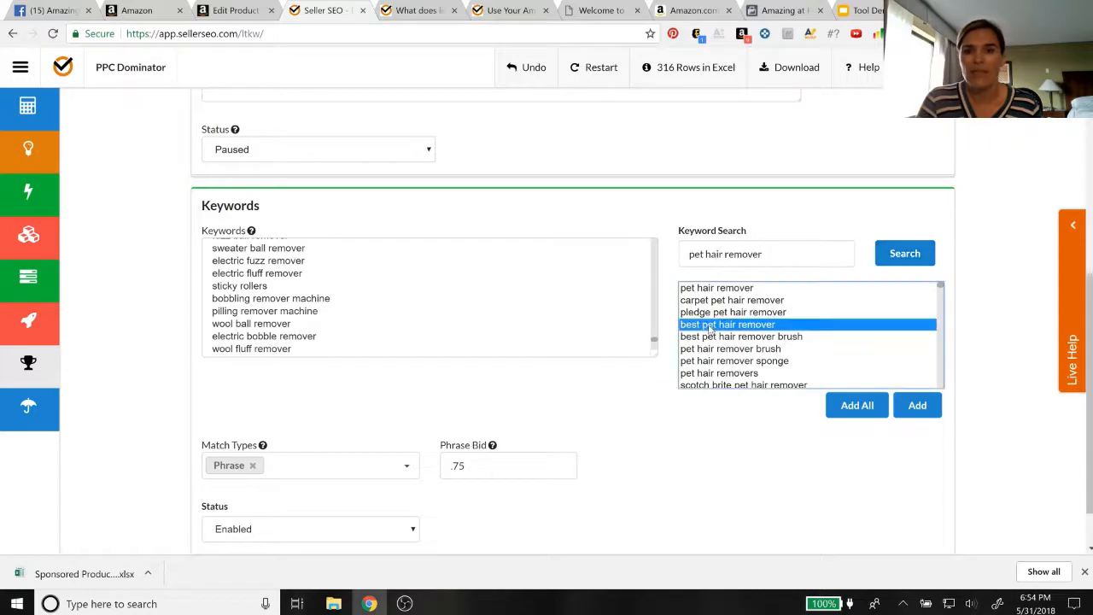
{"action": "left_click", "coordinate": [917, 408]}
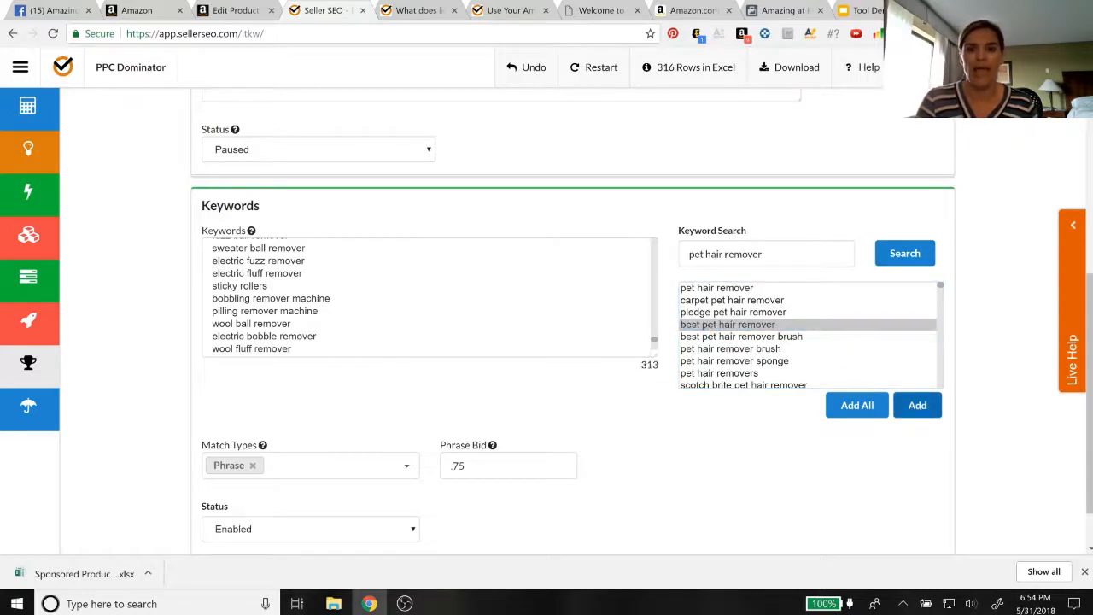
{"action": "left_click", "coordinate": [758, 360]}
{"action": "left_click", "coordinate": [926, 411]}
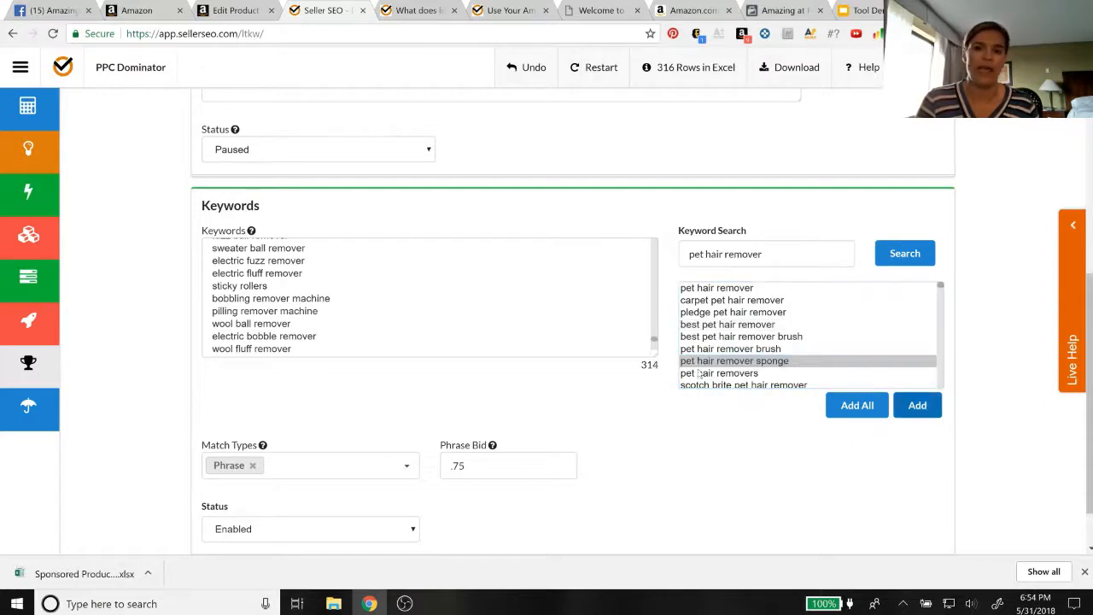
{"action": "scroll", "coordinate": [740, 367], "scroll_direction": "down", "scroll_amount": 10}
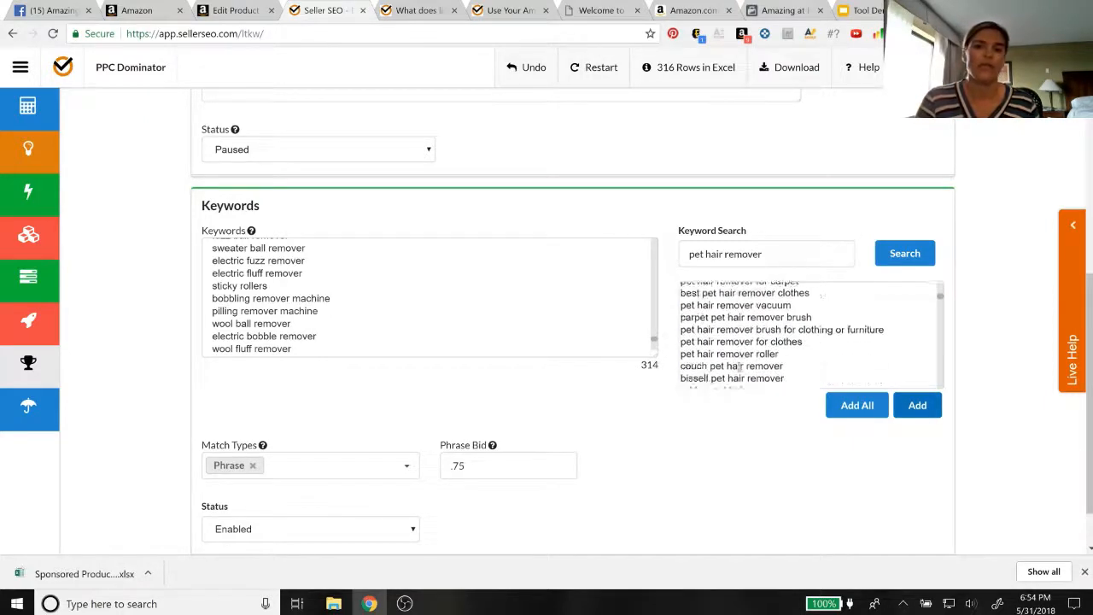
{"action": "scroll", "coordinate": [739, 367], "scroll_direction": "down", "scroll_amount": 5}
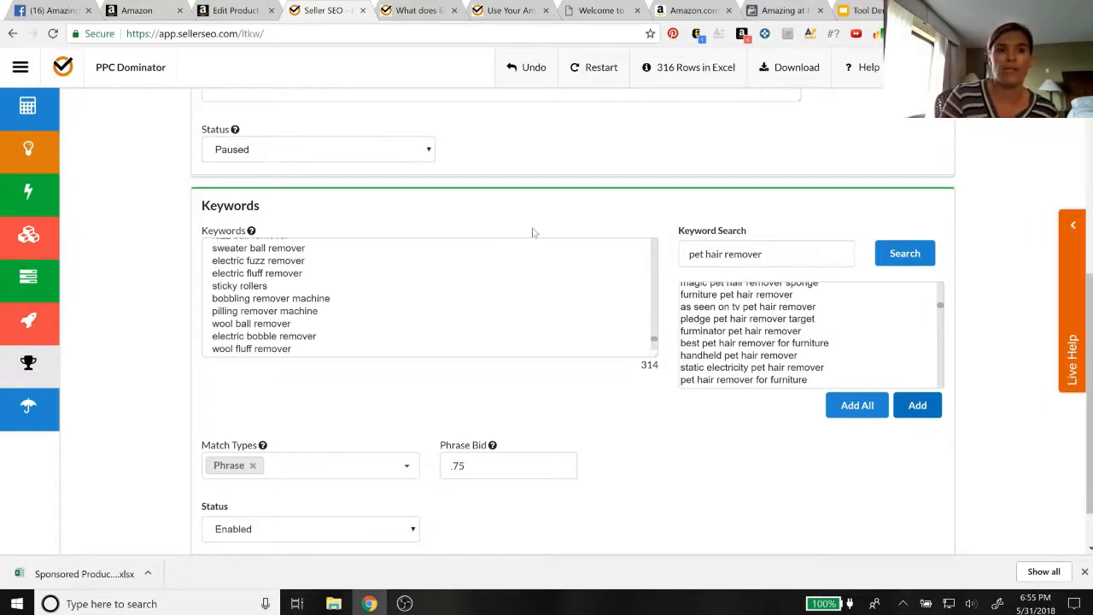
Check the search terms on the product's Amazon edit page, and return to PPC Dominator
{"action": "left_click", "coordinate": [230, 10]}
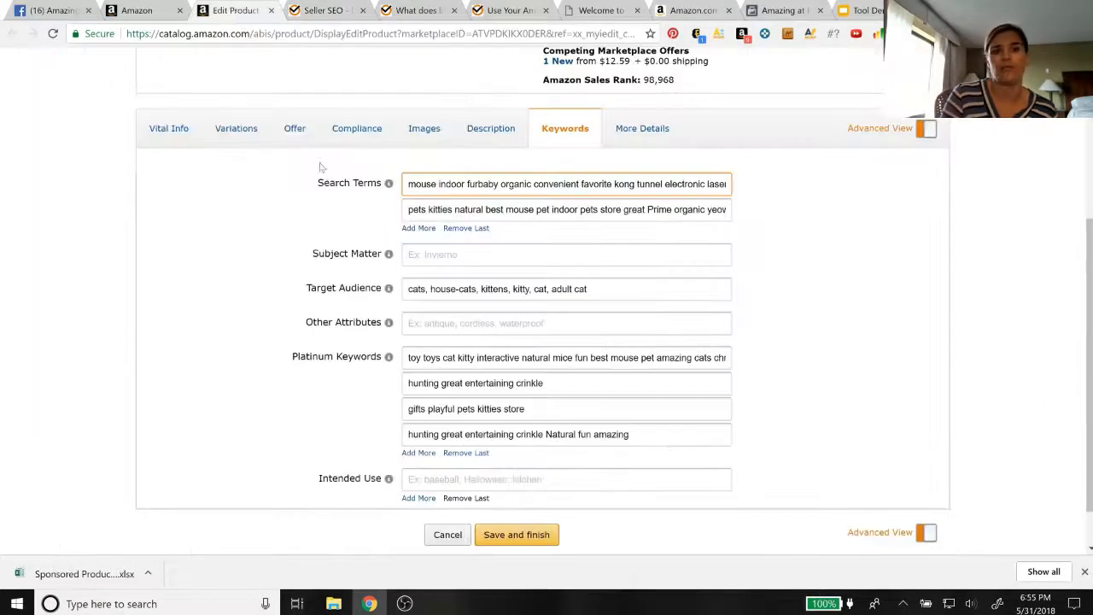
{"action": "mouse_move", "coordinate": [389, 184]}
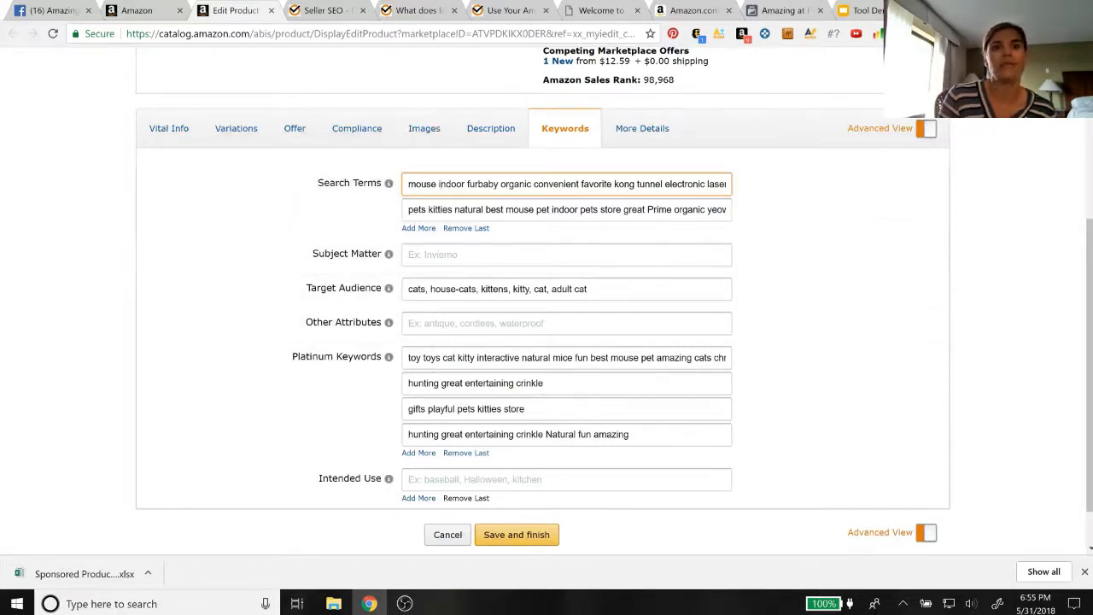
{"action": "left_click", "coordinate": [327, 12]}
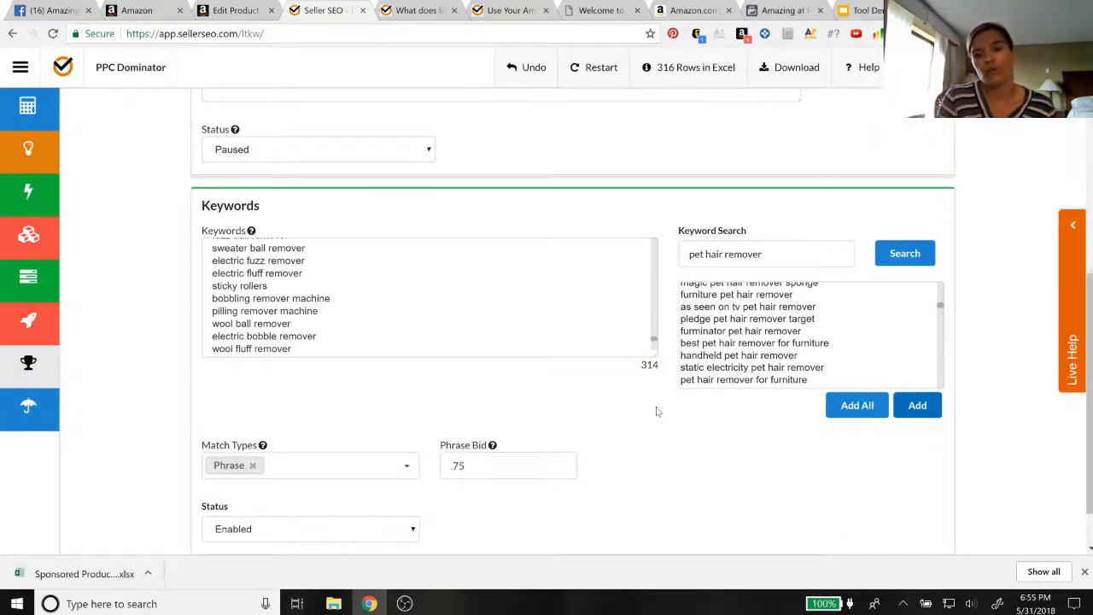
Add all suggested pet hair remover keywords to the list and add the data to the campaign's Excel rows
{"action": "left_click", "coordinate": [857, 407]}
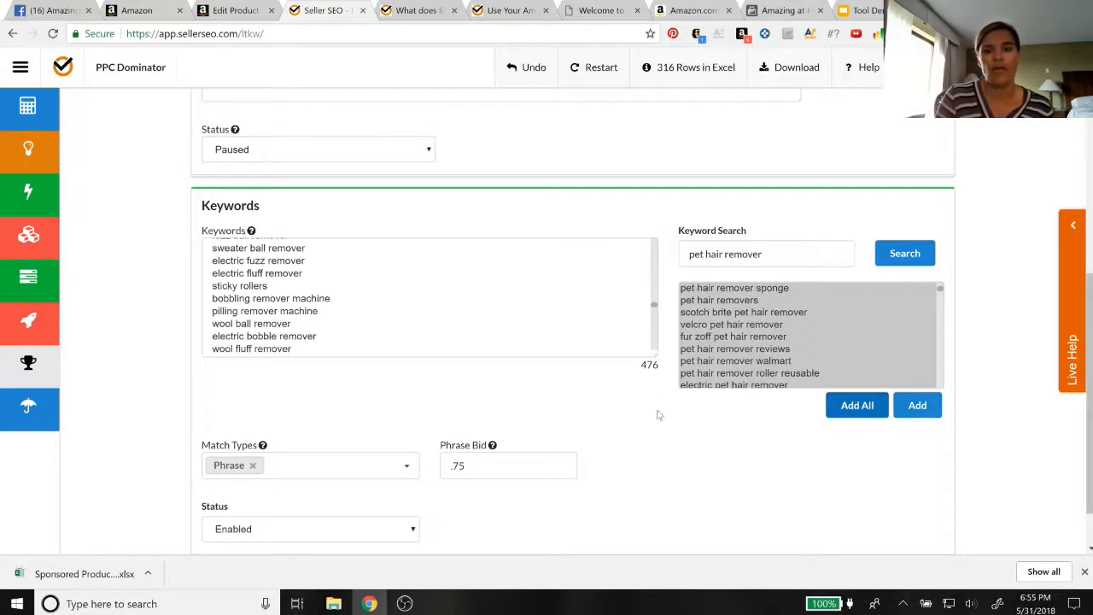
{"action": "scroll", "coordinate": [630, 364], "scroll_direction": "down", "scroll_amount": 1}
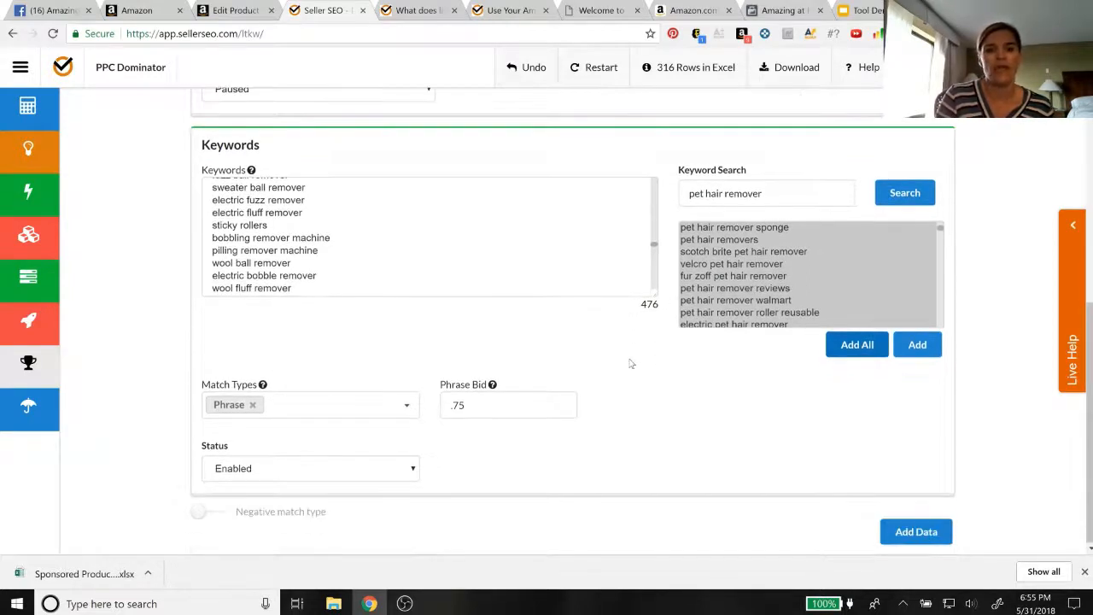
{"action": "left_click", "coordinate": [914, 531]}
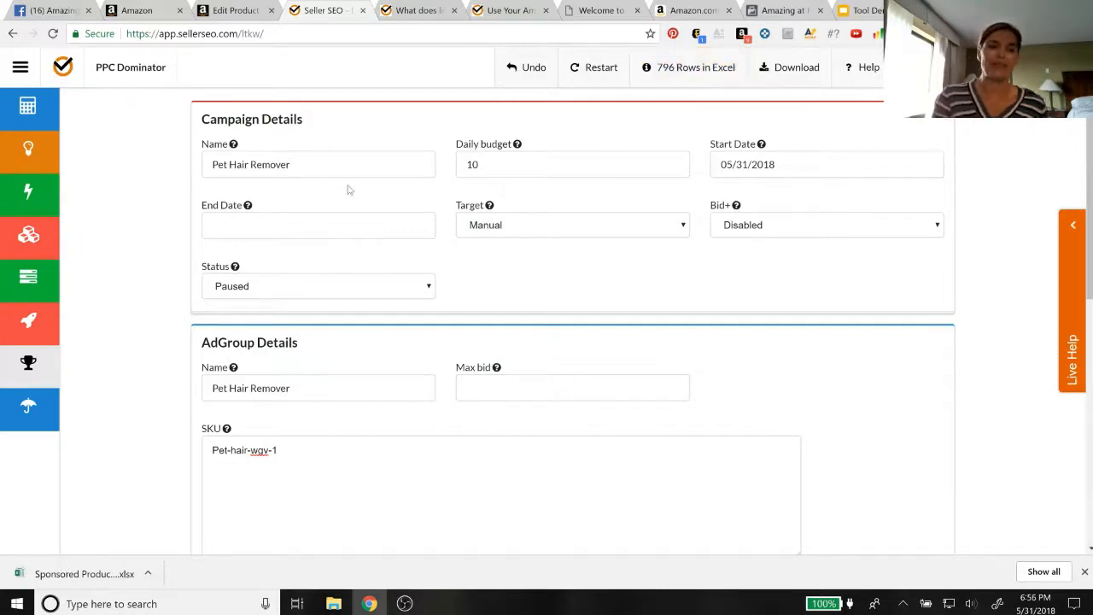
Download the campaign's Excel file and save it to the Desktop as "05-31-2018-Pet Hair Remover"
{"action": "scroll", "coordinate": [243, 256], "scroll_direction": "down", "scroll_amount": 5}
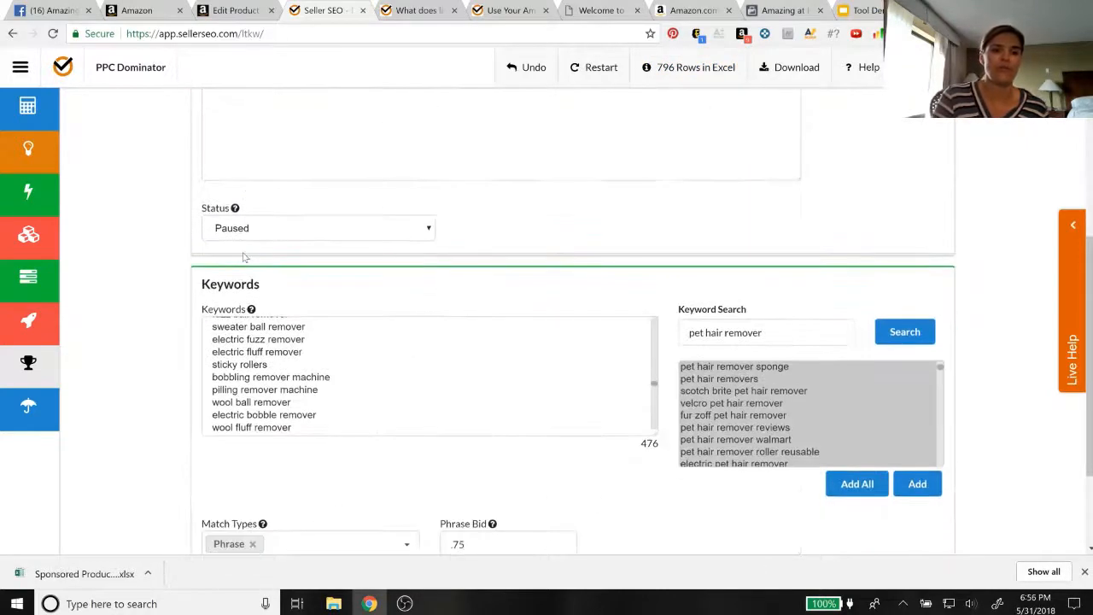
{"action": "scroll", "coordinate": [243, 256], "scroll_direction": "down", "scroll_amount": 2}
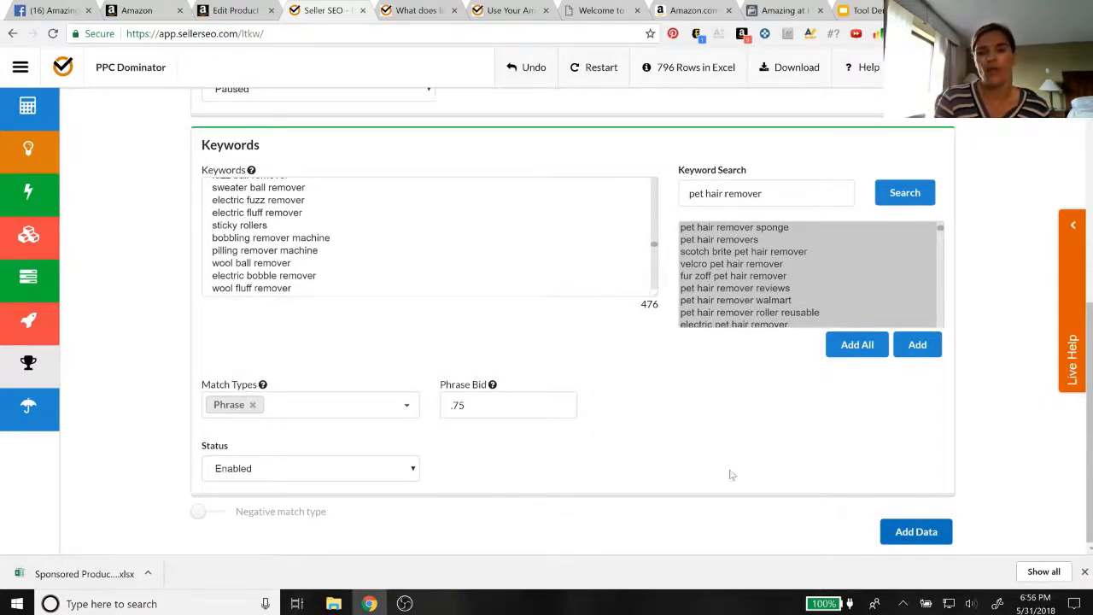
{"action": "scroll", "coordinate": [688, 342], "scroll_direction": "up", "scroll_amount": 1}
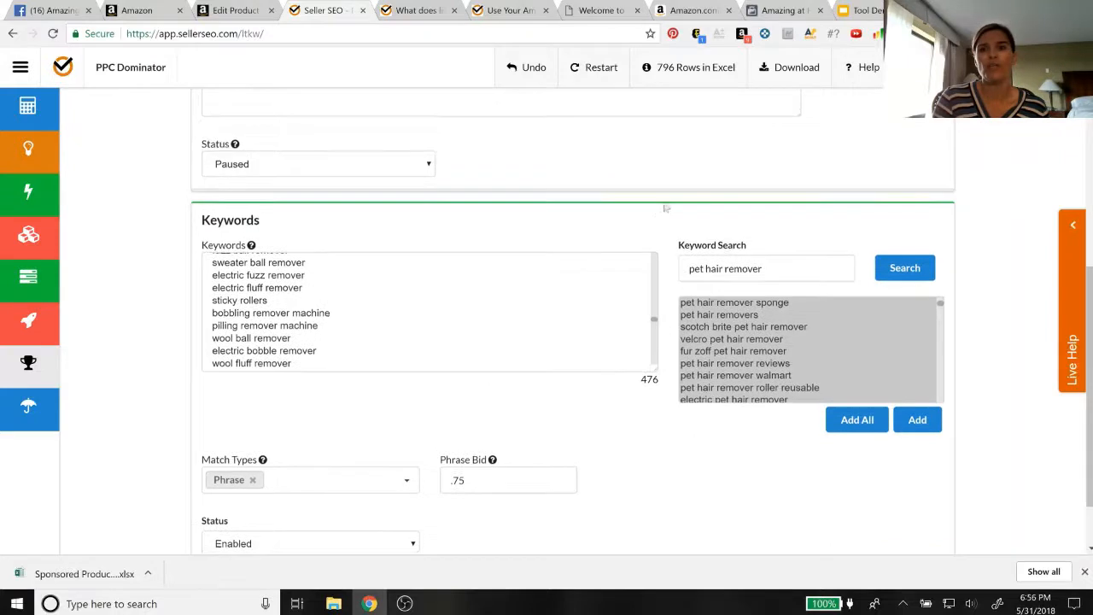
{"action": "left_click", "coordinate": [790, 78]}
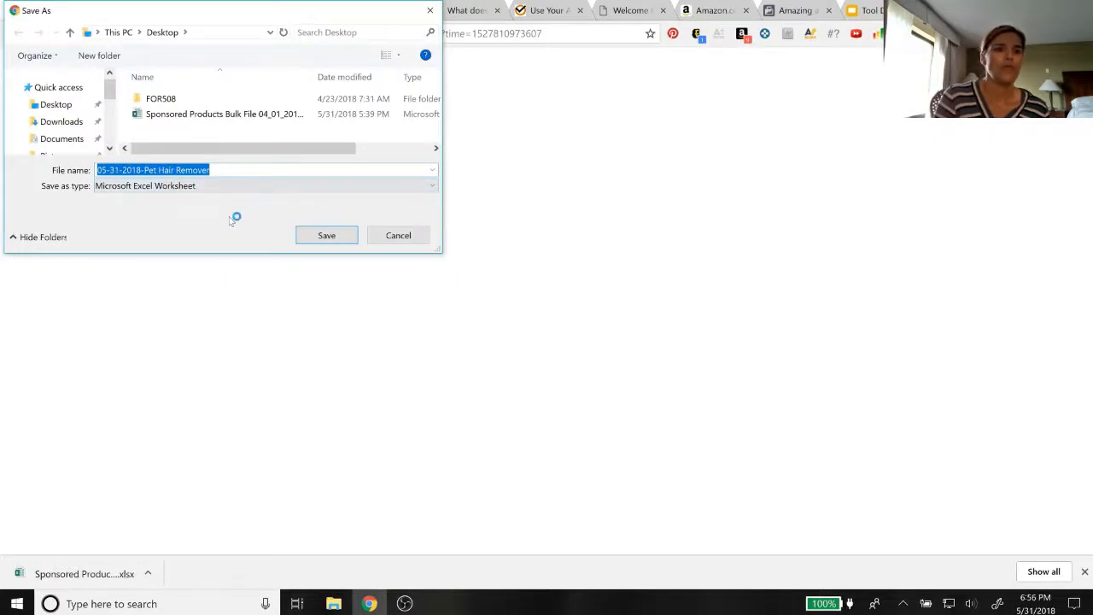
{"action": "left_click", "coordinate": [325, 239]}
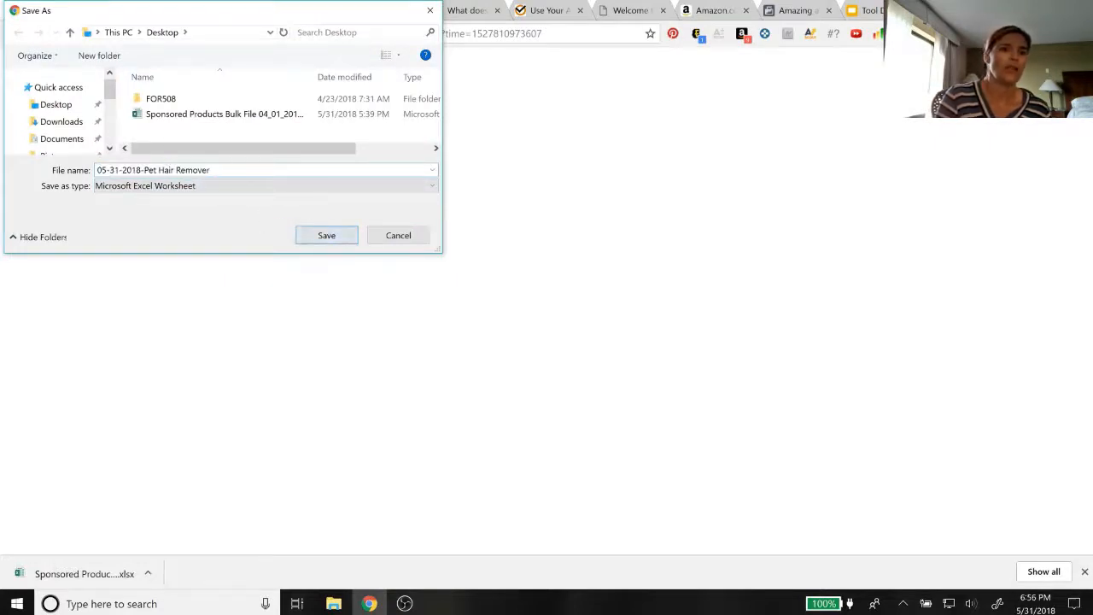
{"action": "left_click", "coordinate": [323, 236]}
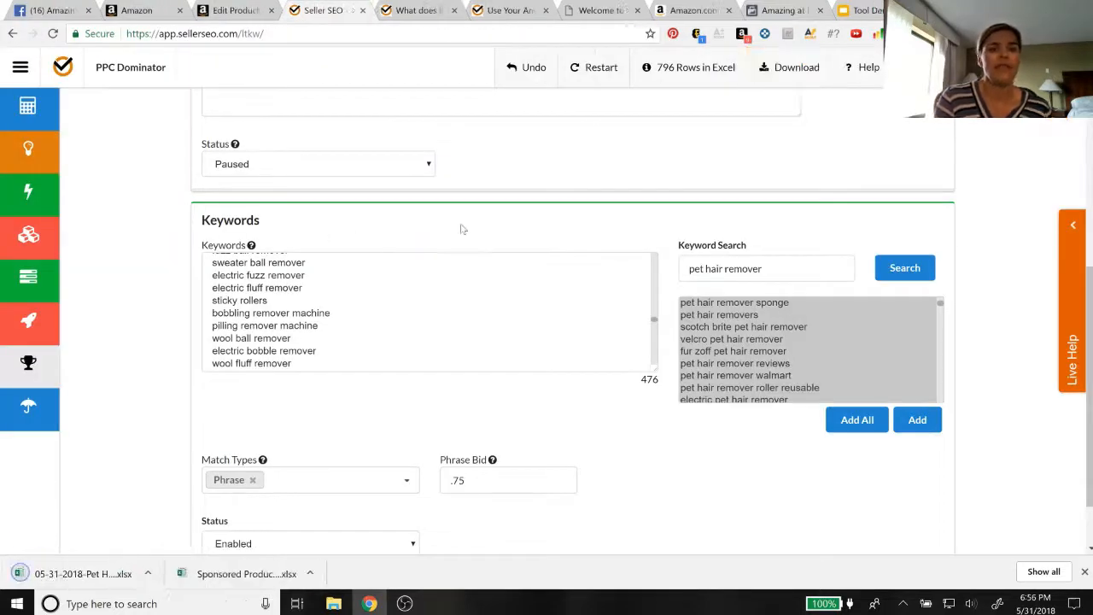
Switch to Amazon Seller Central and open the bulk operations page for uploading campaigns
{"action": "left_click", "coordinate": [151, 8]}
{"action": "scroll", "coordinate": [266, 363], "scroll_direction": "down", "scroll_amount": 2}
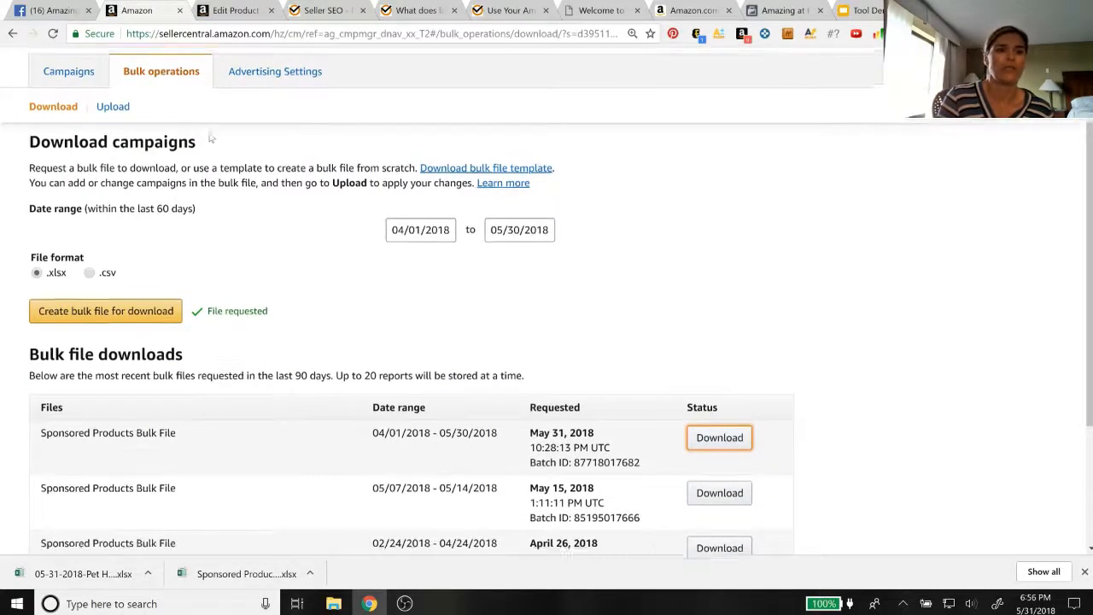
{"action": "scroll", "coordinate": [199, 125], "scroll_direction": "up", "scroll_amount": 2}
{"action": "scroll", "coordinate": [218, 233], "scroll_direction": "down", "scroll_amount": 2}
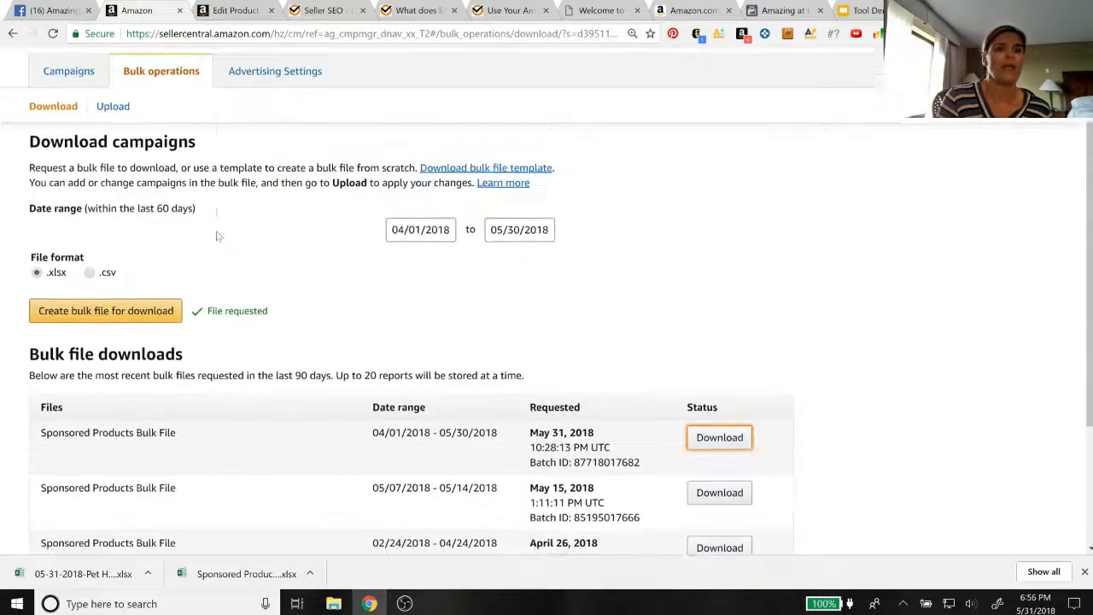
{"action": "left_click", "coordinate": [113, 95]}
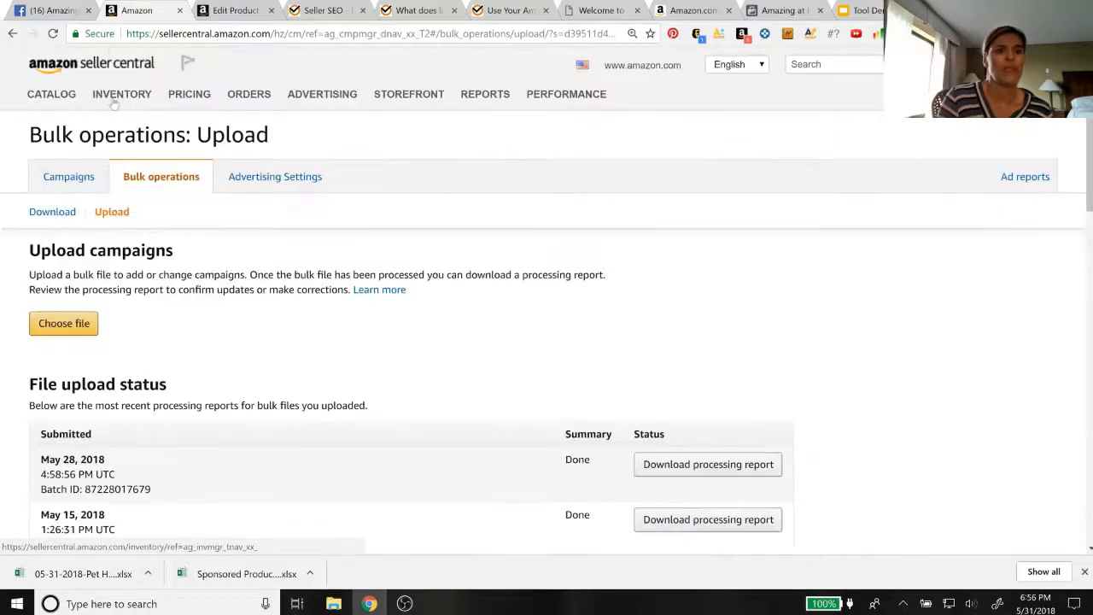
{"action": "scroll", "coordinate": [196, 285], "scroll_direction": "down", "scroll_amount": 1}
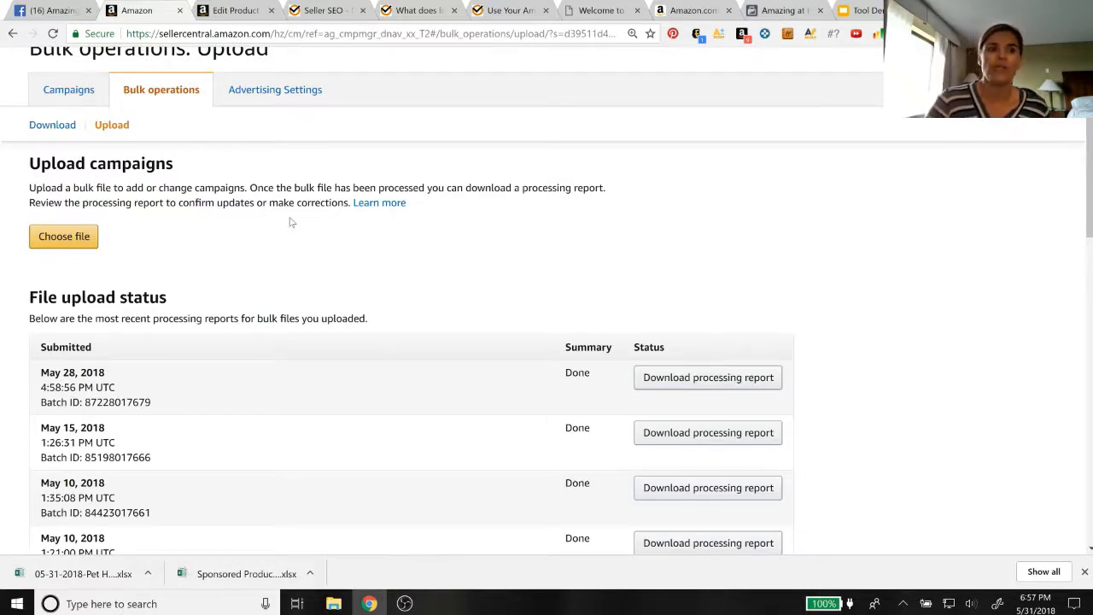
Open the bulk operations download page, check the available bulk files, and show the options for the downloaded Sponsored Products file
{"action": "left_click", "coordinate": [51, 126]}
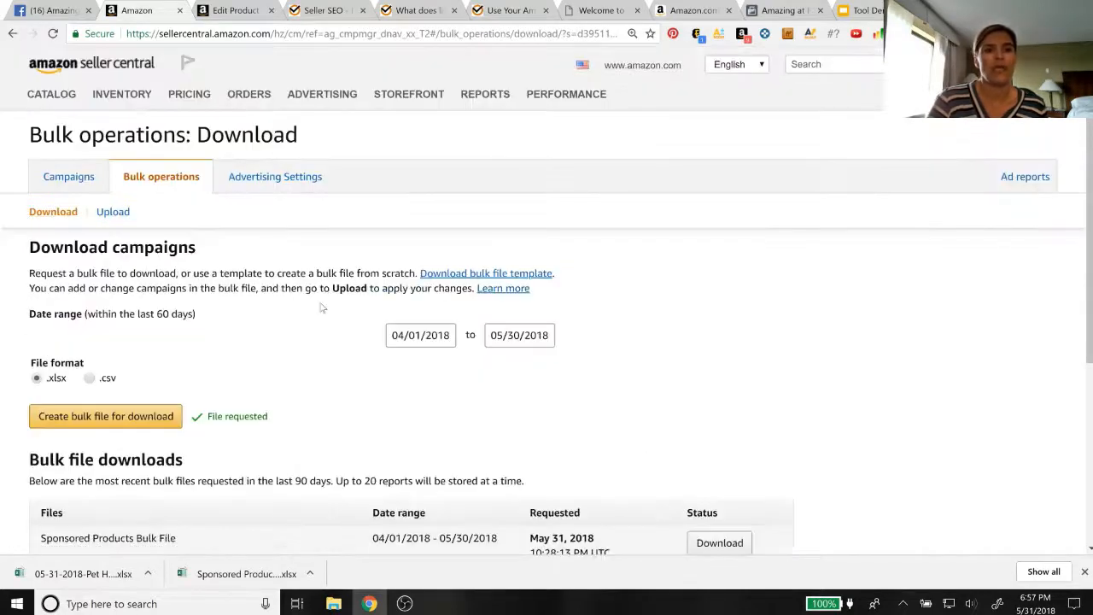
{"action": "scroll", "coordinate": [321, 308], "scroll_direction": "down", "scroll_amount": 1}
{"action": "scroll", "coordinate": [321, 307], "scroll_direction": "down", "scroll_amount": 2}
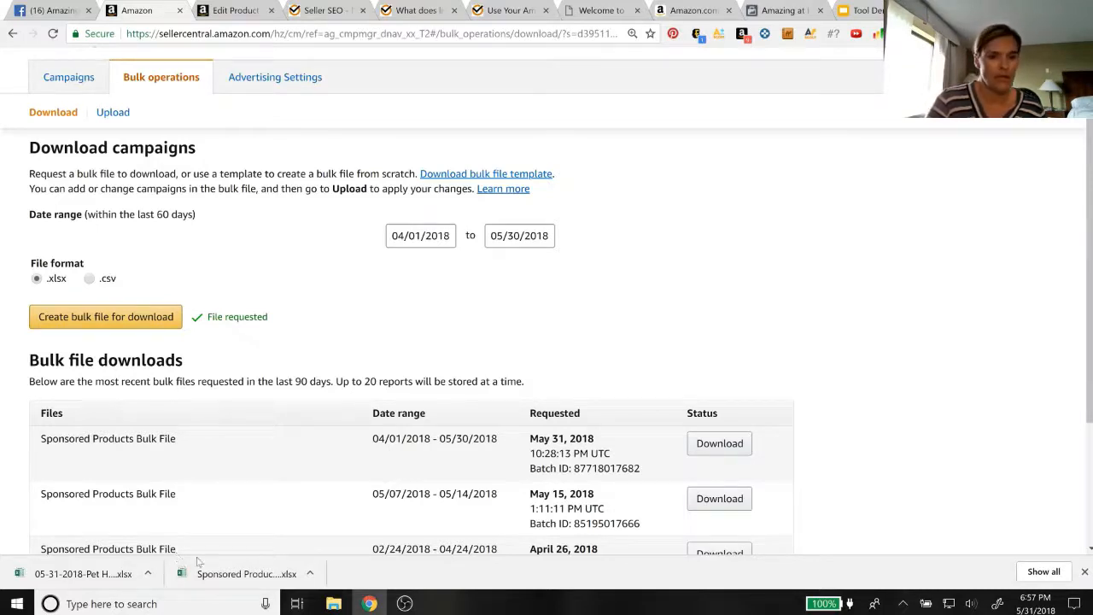
{"action": "left_click", "coordinate": [312, 575]}
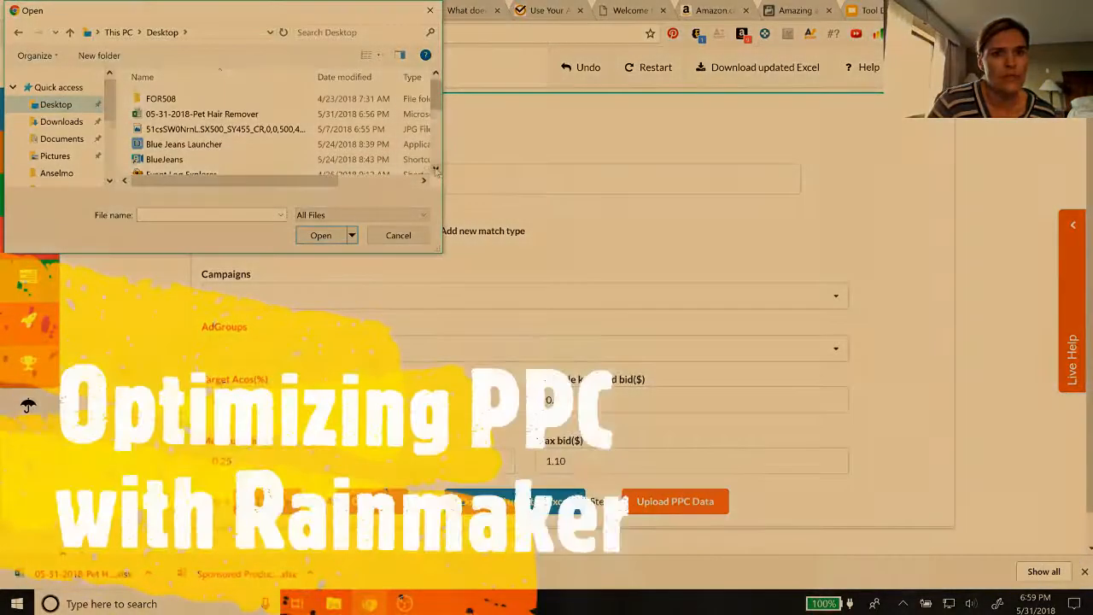
Load "Sponsored Products Bulk File 04_01_2018 - 05_30_2018.xlsx" from the Desktop as the PPC data file in The Rainmaker
{"action": "left_click", "coordinate": [436, 170]}
{"action": "left_click", "coordinate": [435, 171]}
{"action": "left_click", "coordinate": [436, 171]}
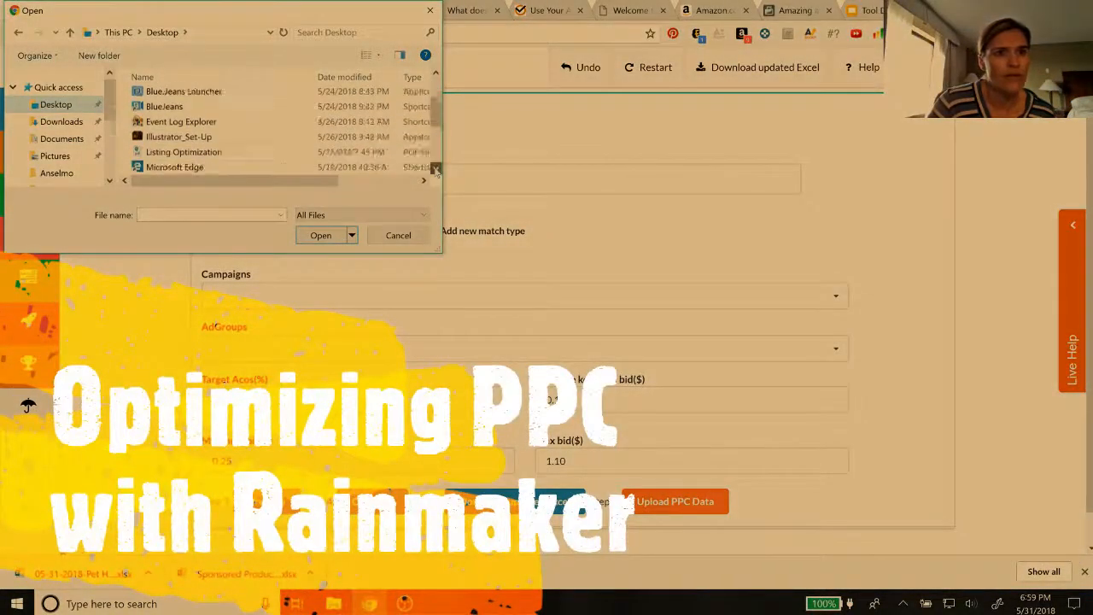
{"action": "left_click", "coordinate": [436, 171]}
{"action": "left_click", "coordinate": [435, 171]}
{"action": "left_click", "coordinate": [435, 170]}
{"action": "left_click", "coordinate": [436, 171]}
{"action": "left_click", "coordinate": [435, 171]}
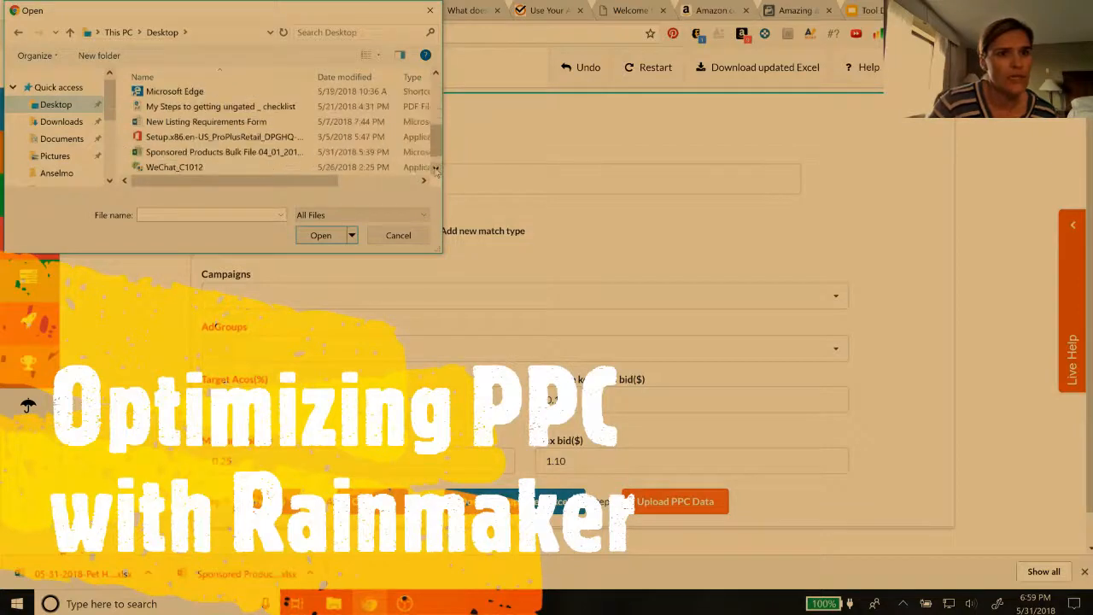
{"action": "left_click", "coordinate": [242, 154]}
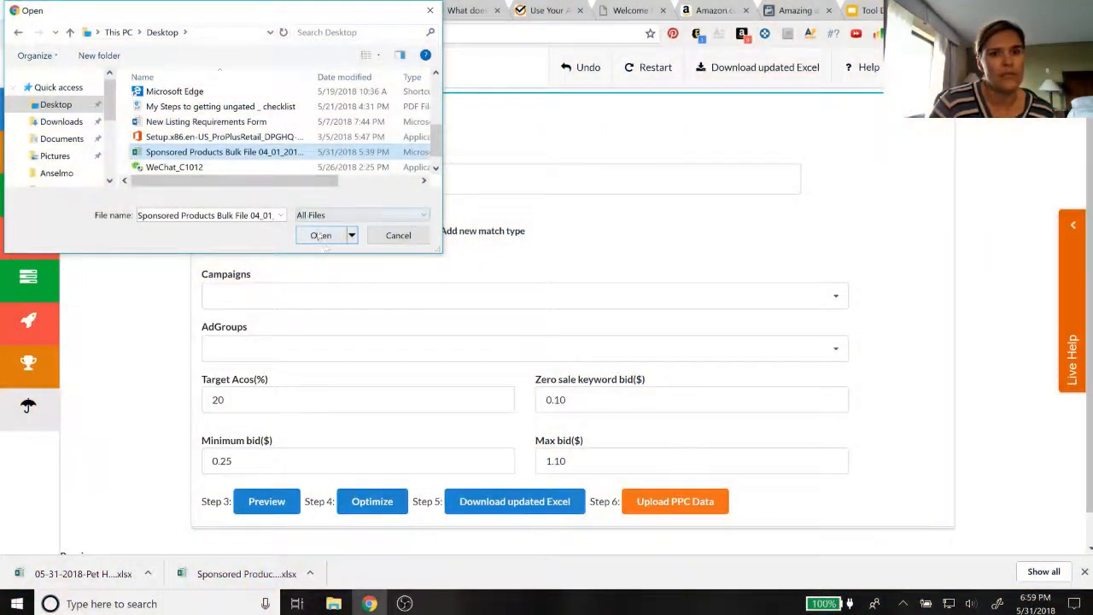
{"action": "left_click", "coordinate": [323, 236]}
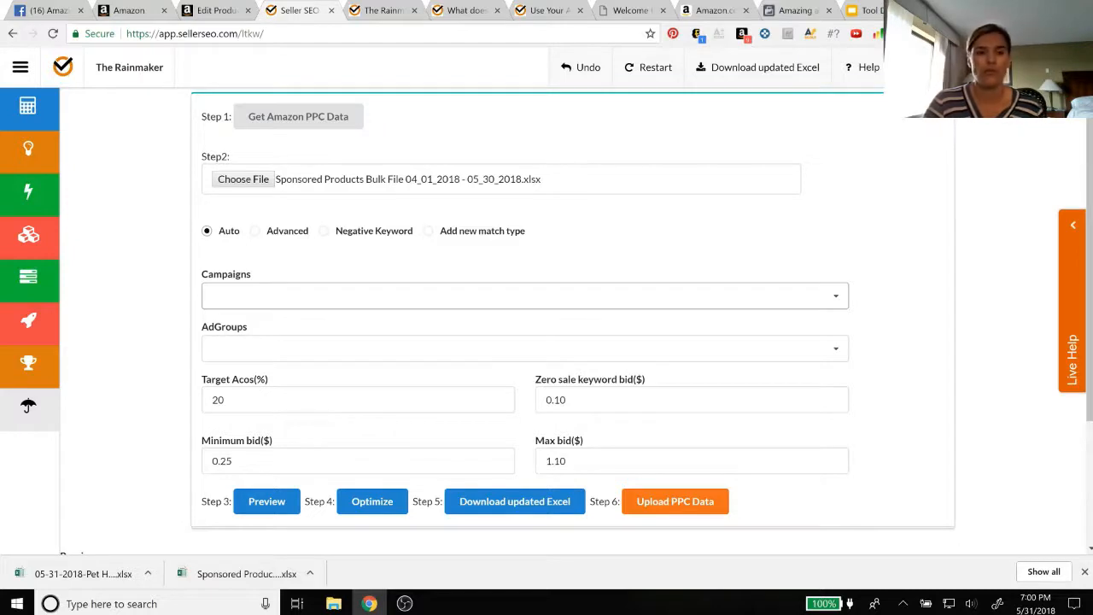
Check the list of available campaigns without choosing one, and enter 20% as the target ACoS
{"action": "left_click", "coordinate": [524, 295]}
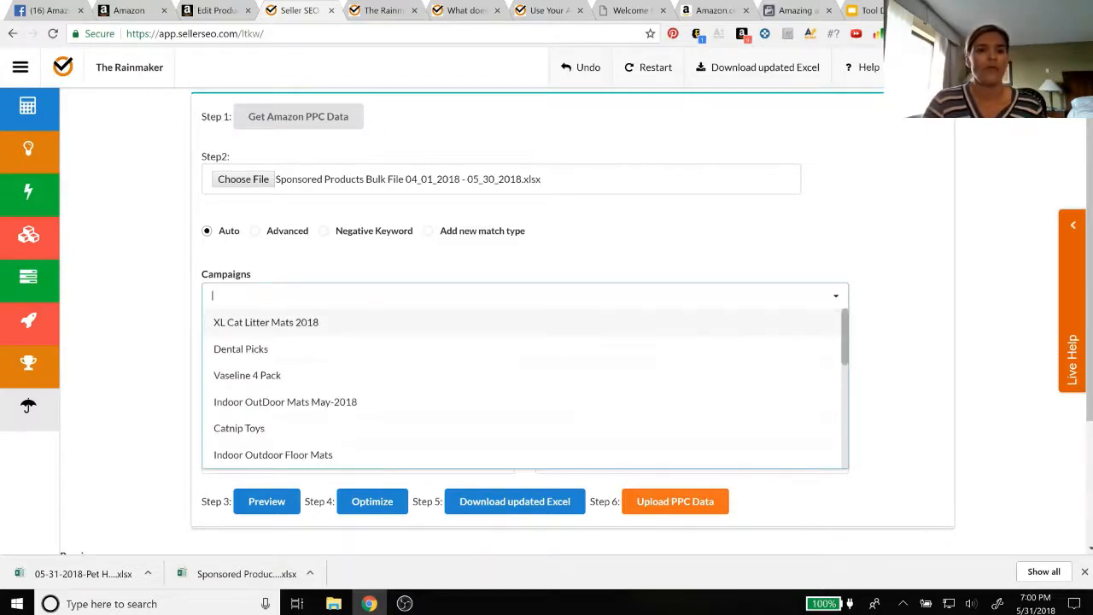
{"action": "left_click", "coordinate": [262, 269]}
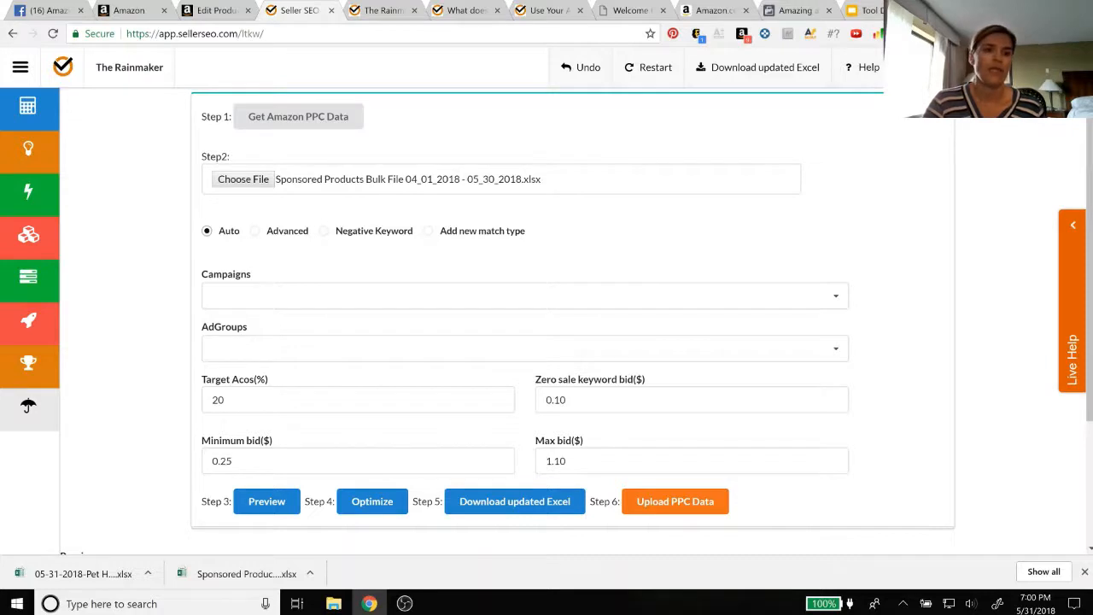
{"action": "scroll", "coordinate": [356, 220], "scroll_direction": "down", "scroll_amount": 1}
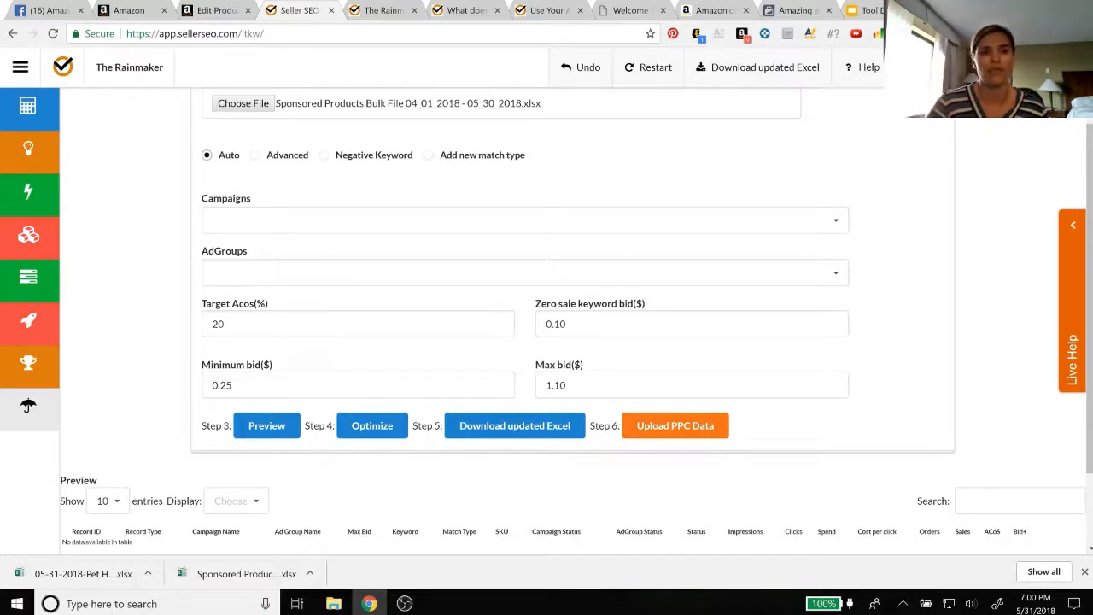
{"action": "left_click", "coordinate": [224, 323]}
{"action": "key", "text": "BackSpace"}
{"action": "key", "text": "BackSpace"}
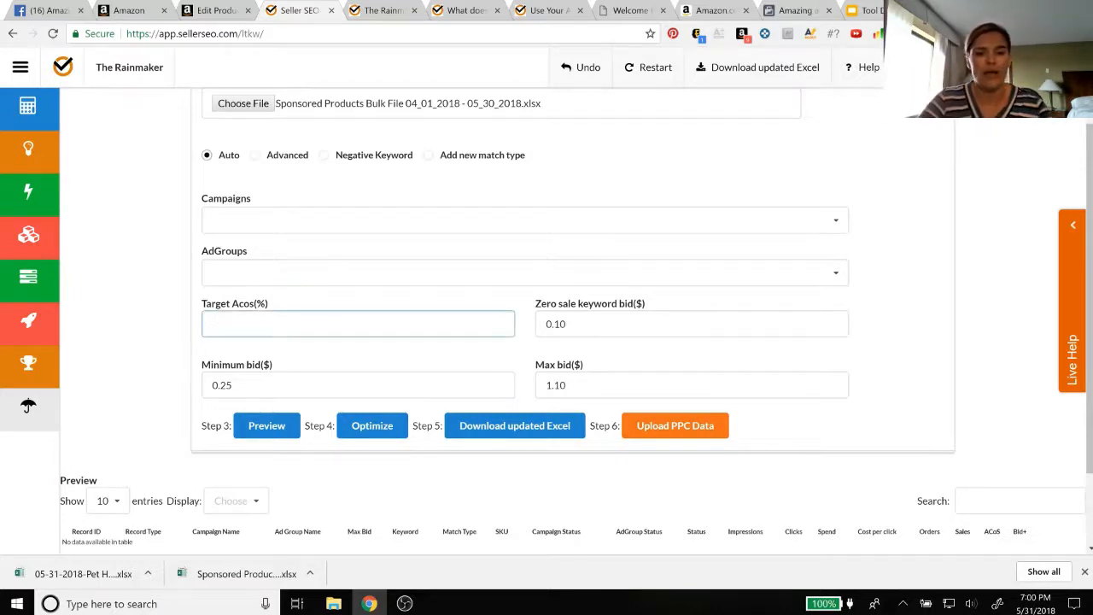
{"action": "type", "text": "20"}
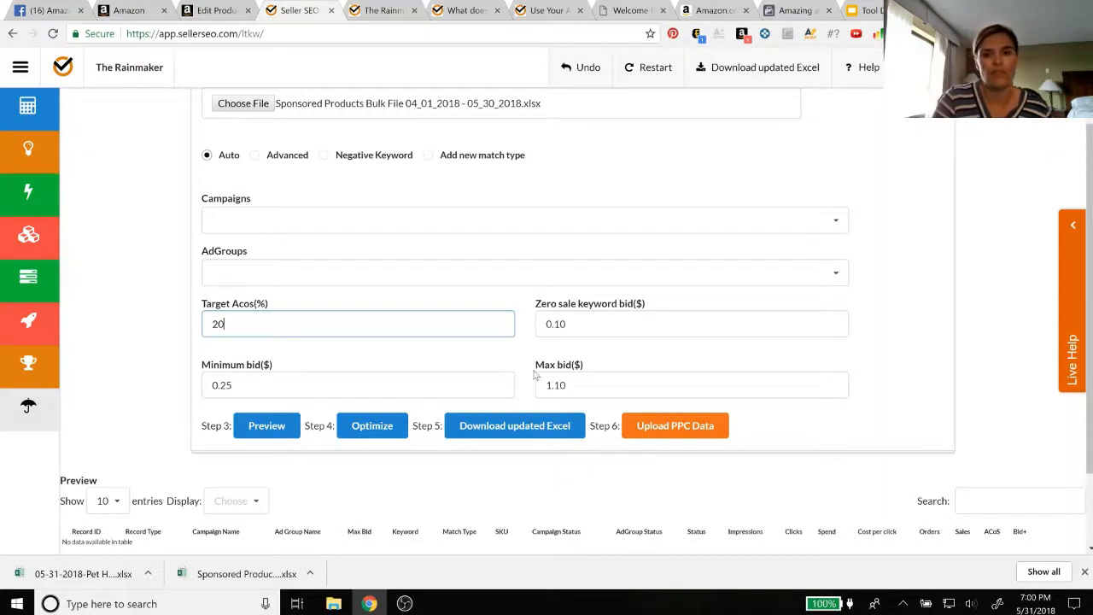
{"action": "left_click", "coordinate": [566, 324]}
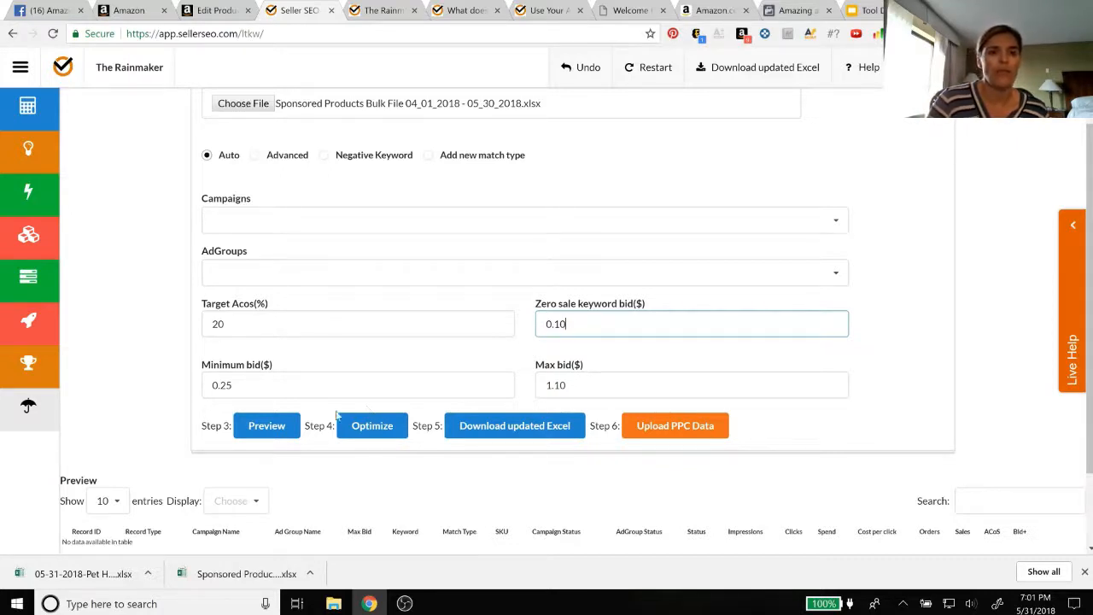
Preview the loaded PPC data and optimize the keyword bids
{"action": "left_click", "coordinate": [265, 427]}
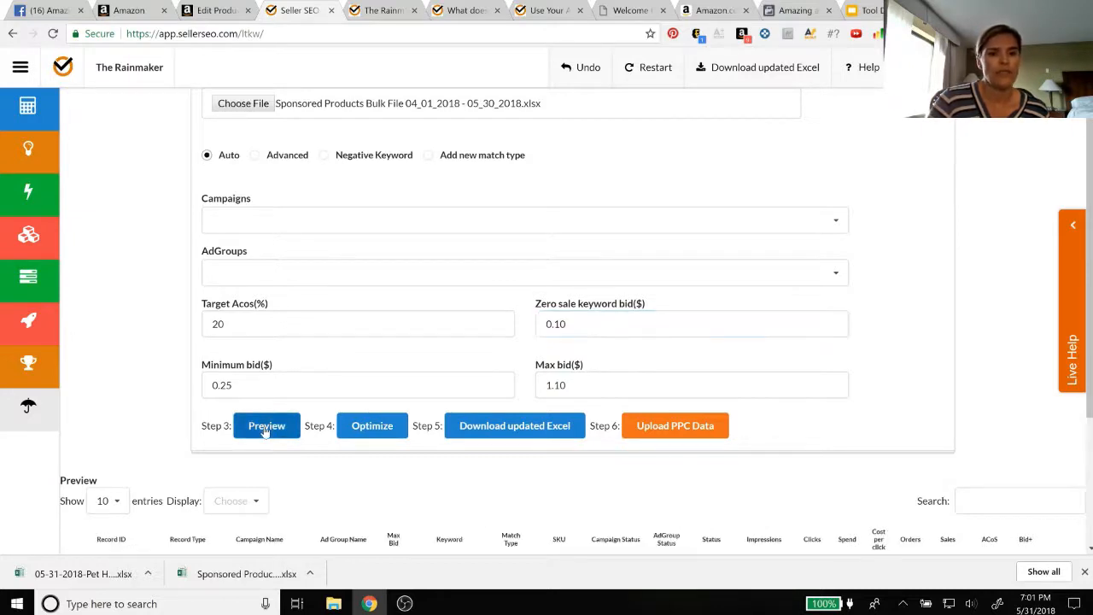
{"action": "scroll", "coordinate": [316, 519], "scroll_direction": "down", "scroll_amount": 3}
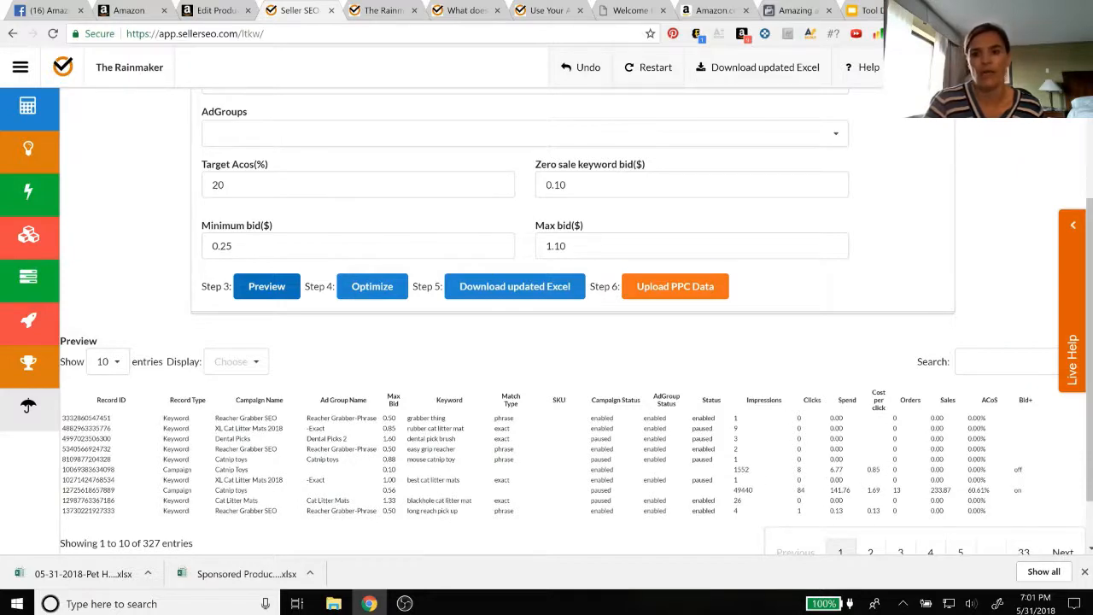
{"action": "left_click", "coordinate": [367, 288]}
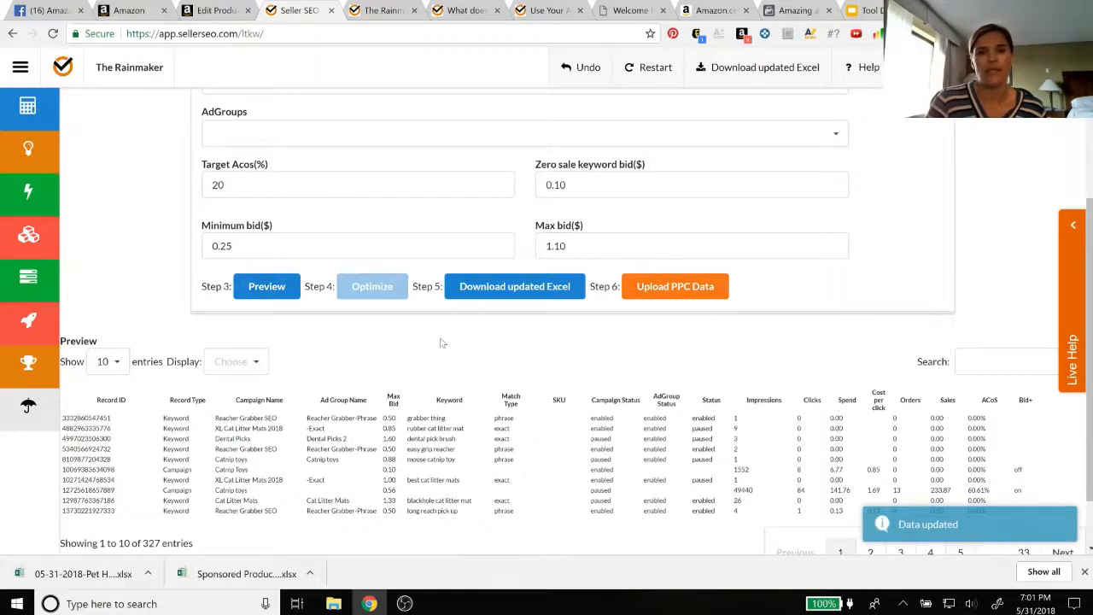
Download the updated Excel file to the Desktop as "RainMakerOptimized-06-01-2018", and switch to Amazon Seller Central
{"action": "left_click", "coordinate": [504, 288]}
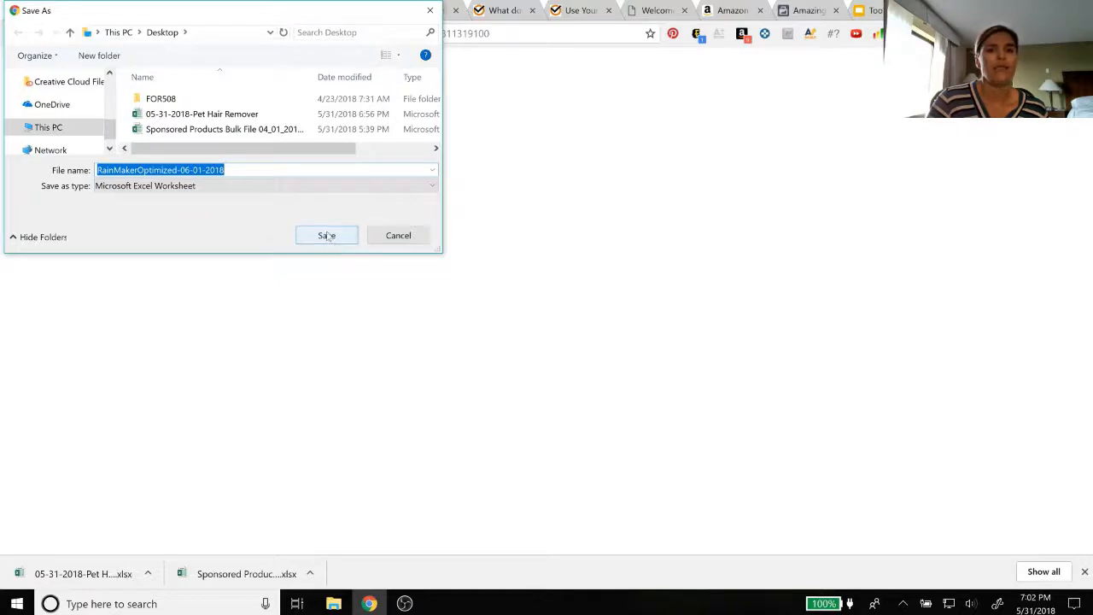
{"action": "left_click", "coordinate": [326, 236]}
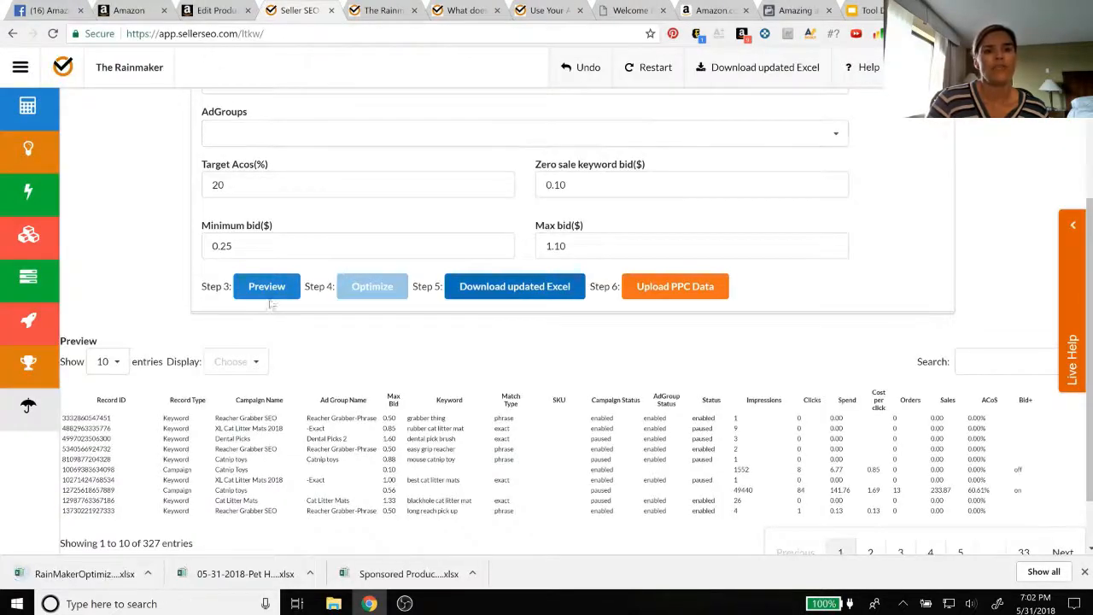
{"action": "left_click", "coordinate": [120, 12]}
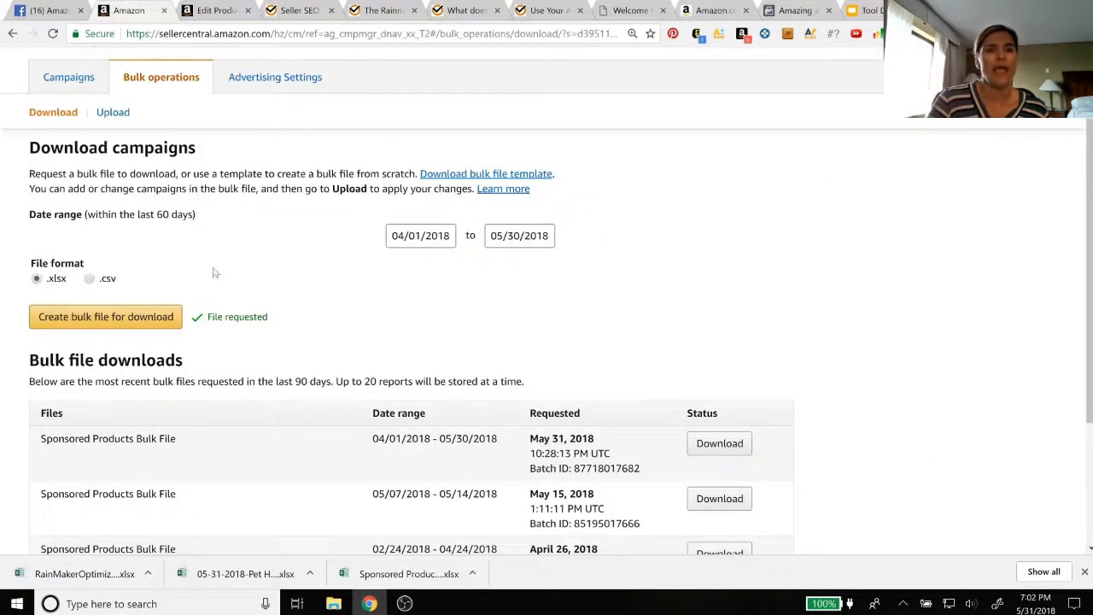